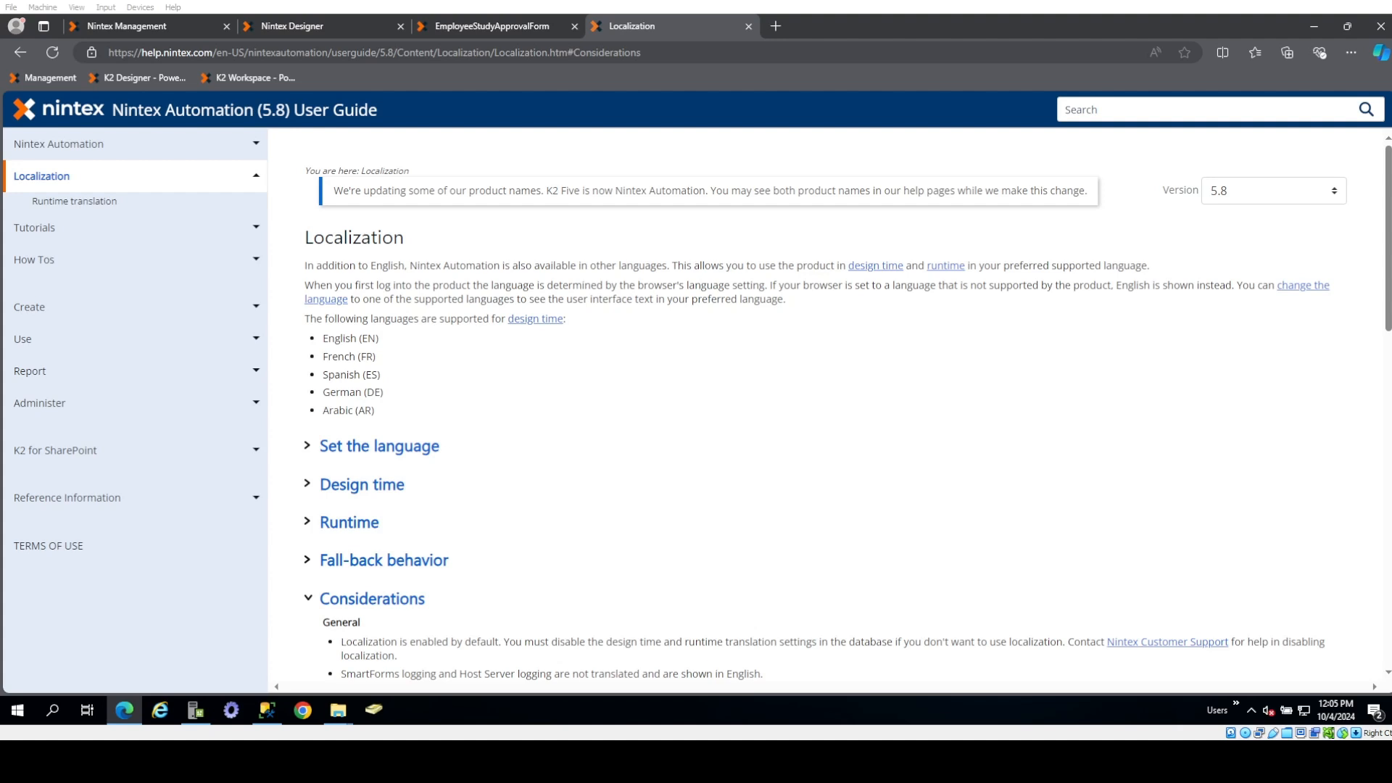
- Compare the English EmployeeStudyApprovalForm in Edge with its Arabic version in Chrome, and return to the Edge window
left_click(492, 26)
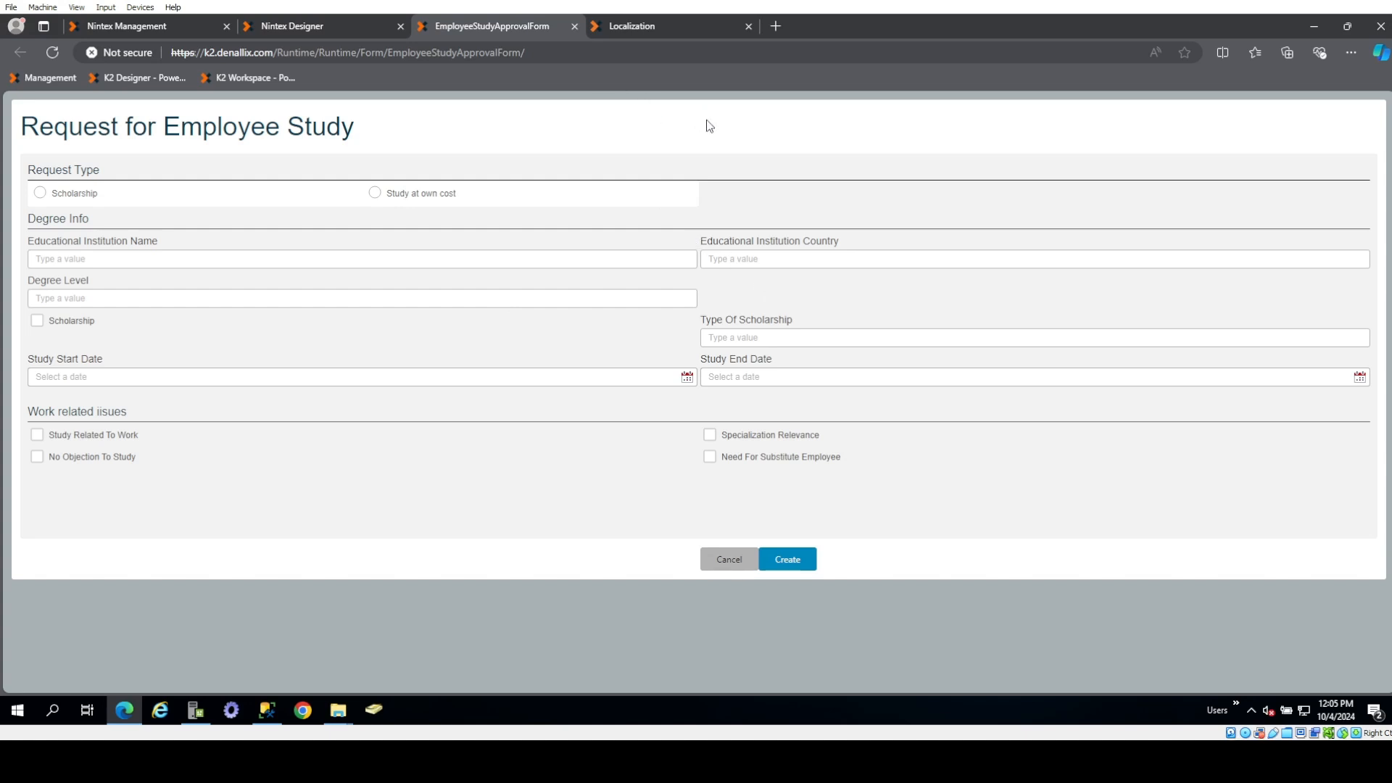
left_click(1238, 705)
left_click(1253, 695)
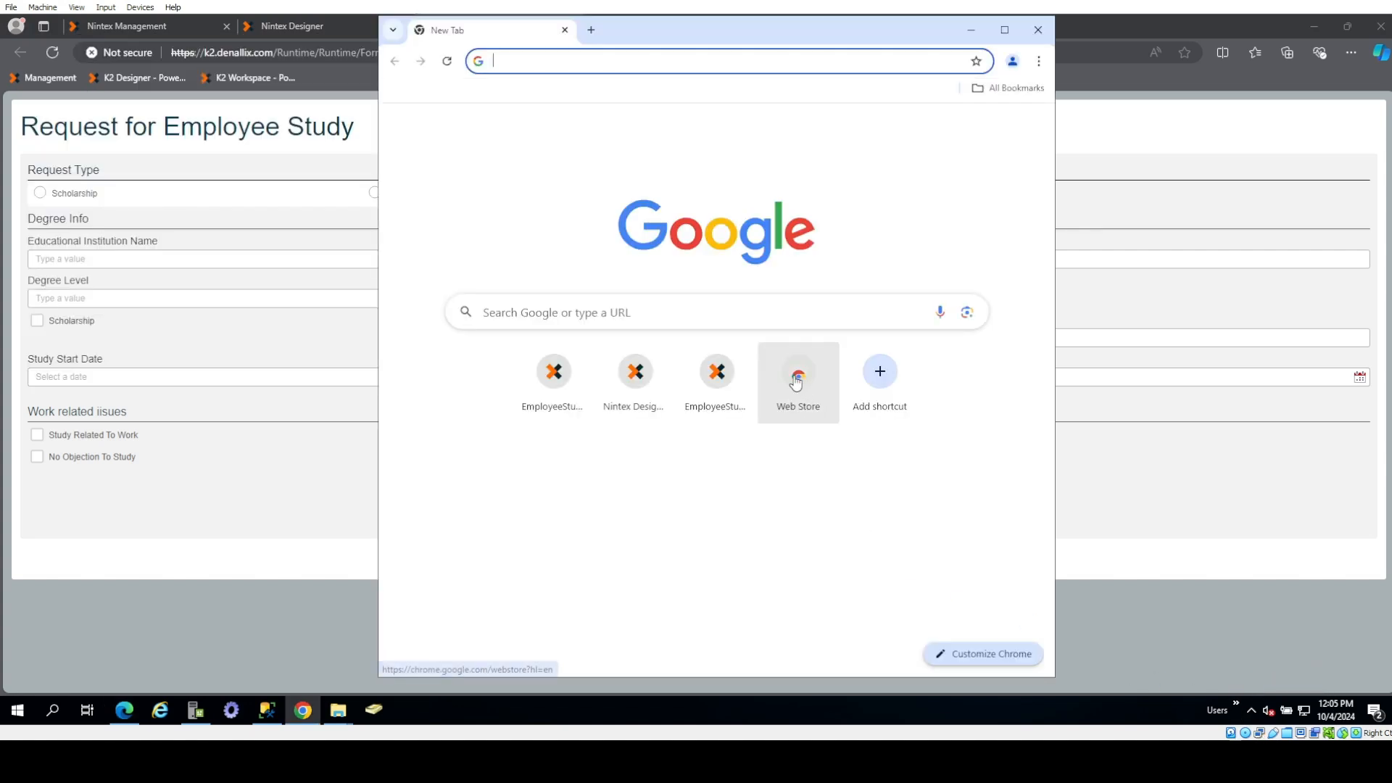
left_click(569, 388)
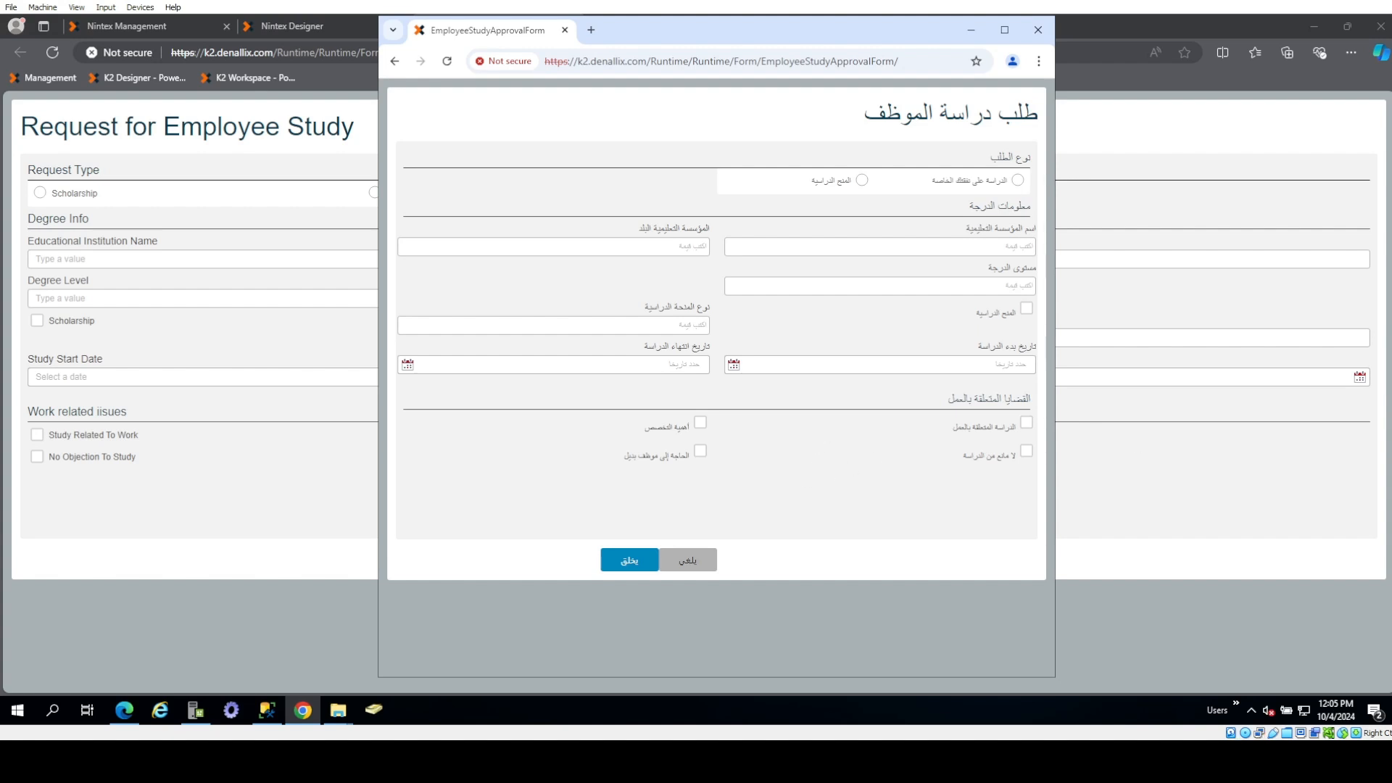
left_click(1215, 76)
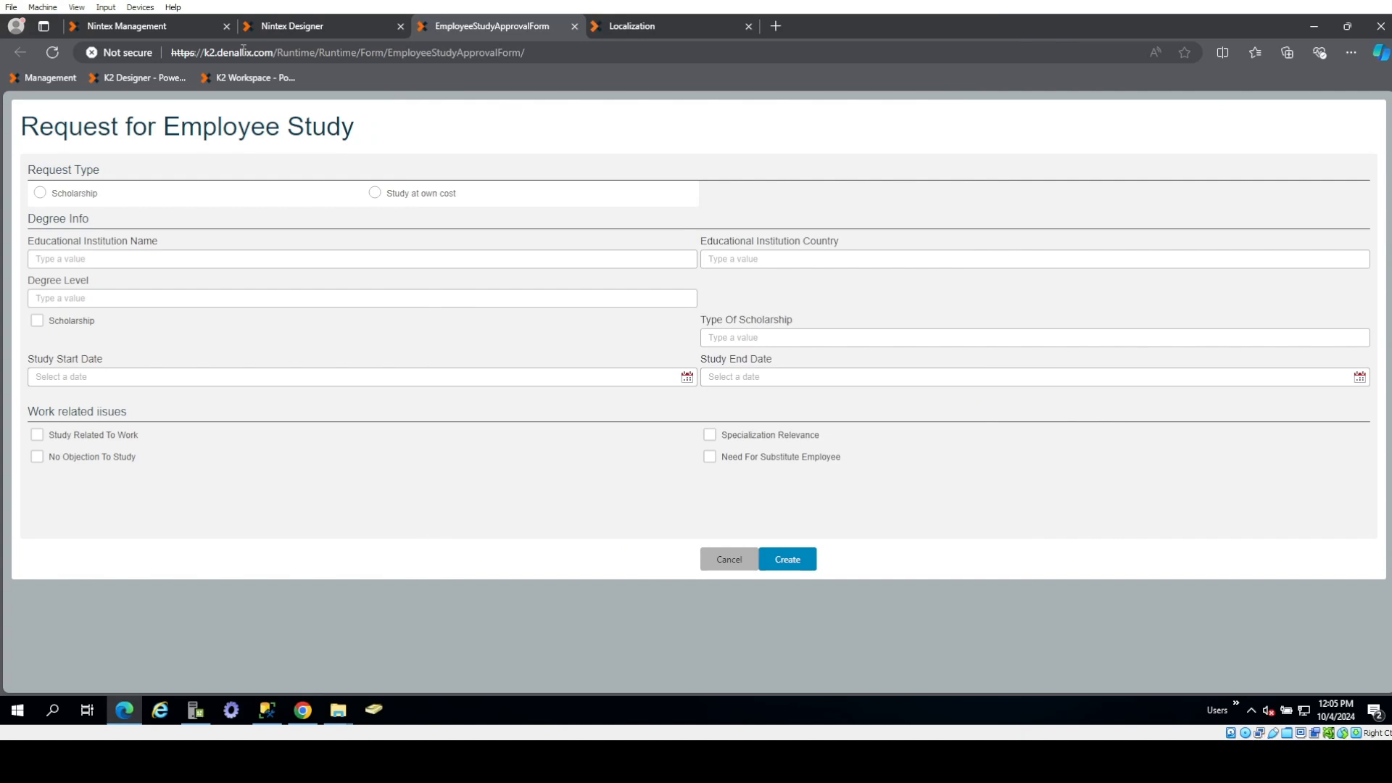
- Switch to Nintex Management, collapse the Integration node and open the Translation Settings
left_click(154, 33)
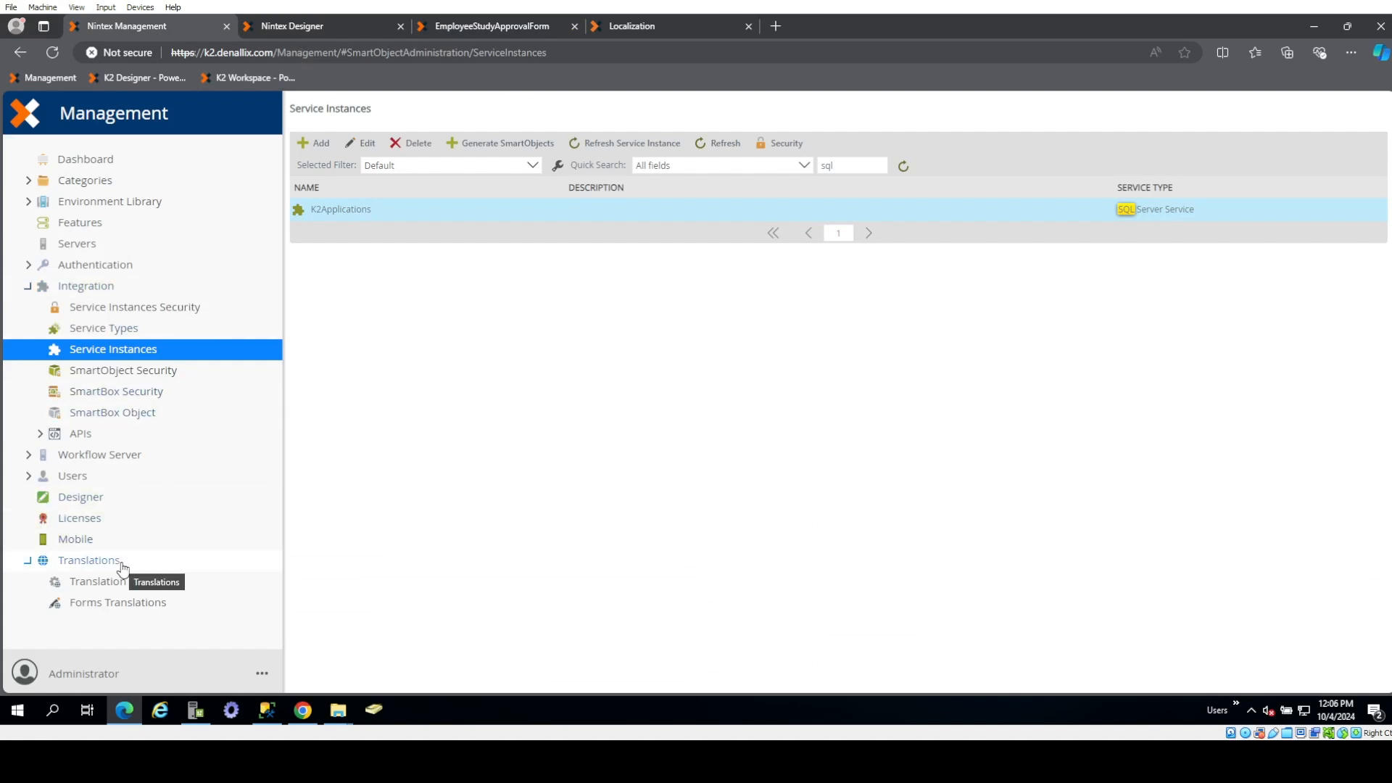
left_click(27, 287)
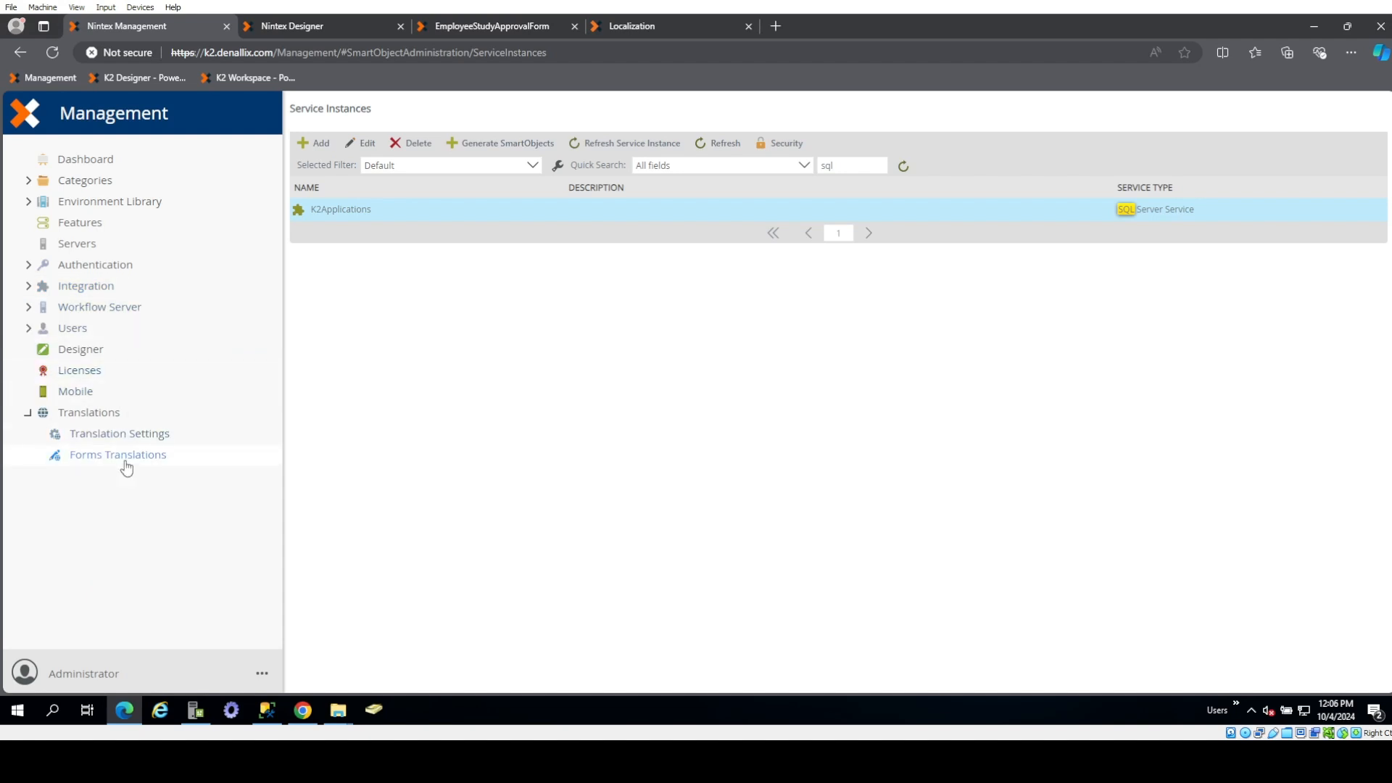
left_click(89, 412)
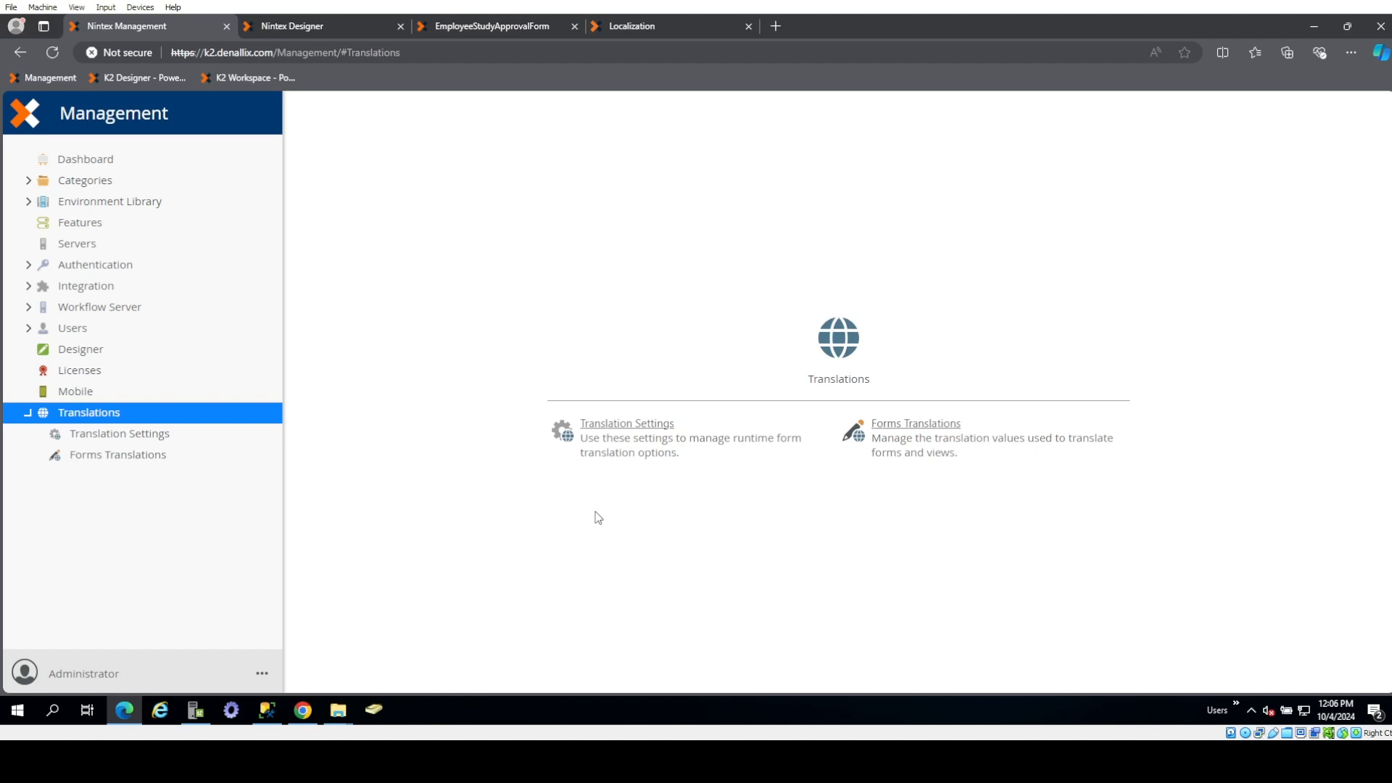
left_click(618, 437)
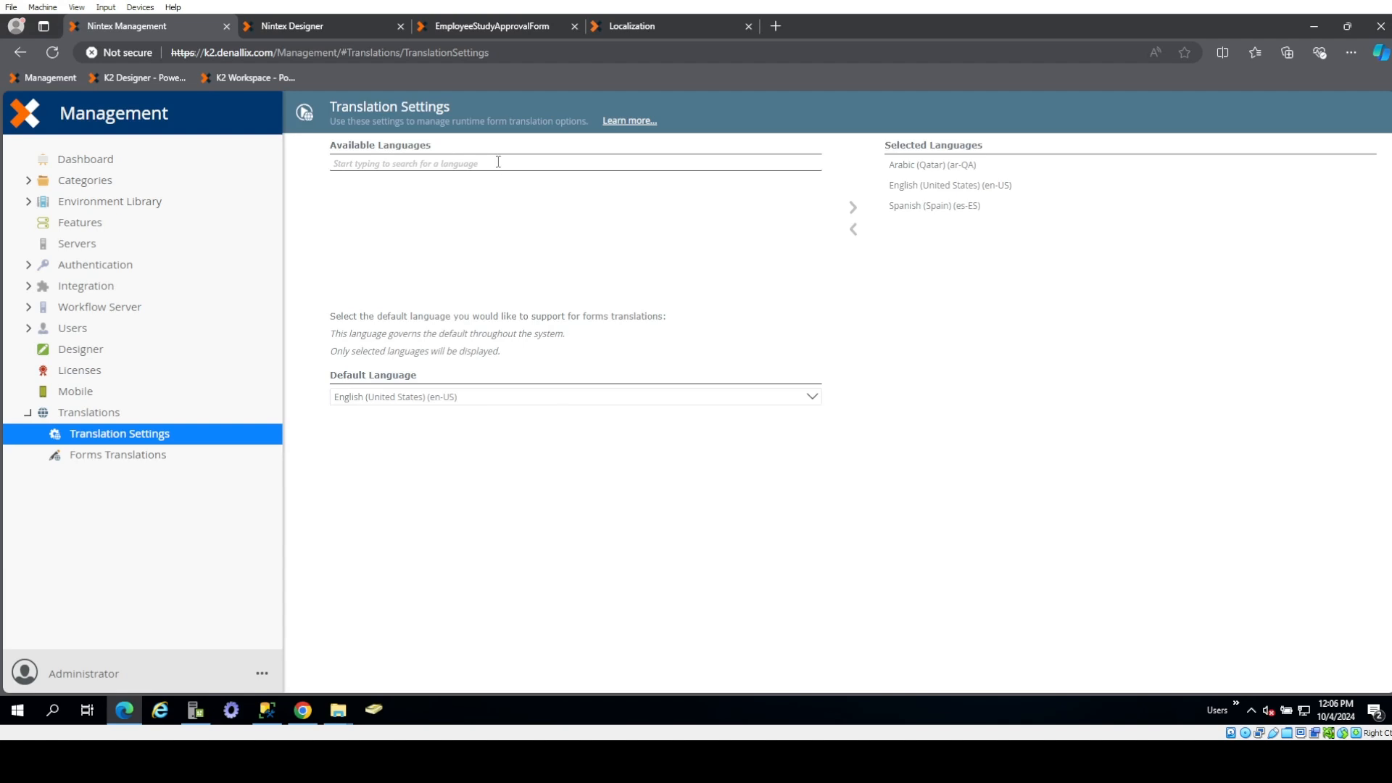
- Search the available languages for "fre", "ara" and "eng" in turn, and clear the search
left_click(498, 161)
type("fre")
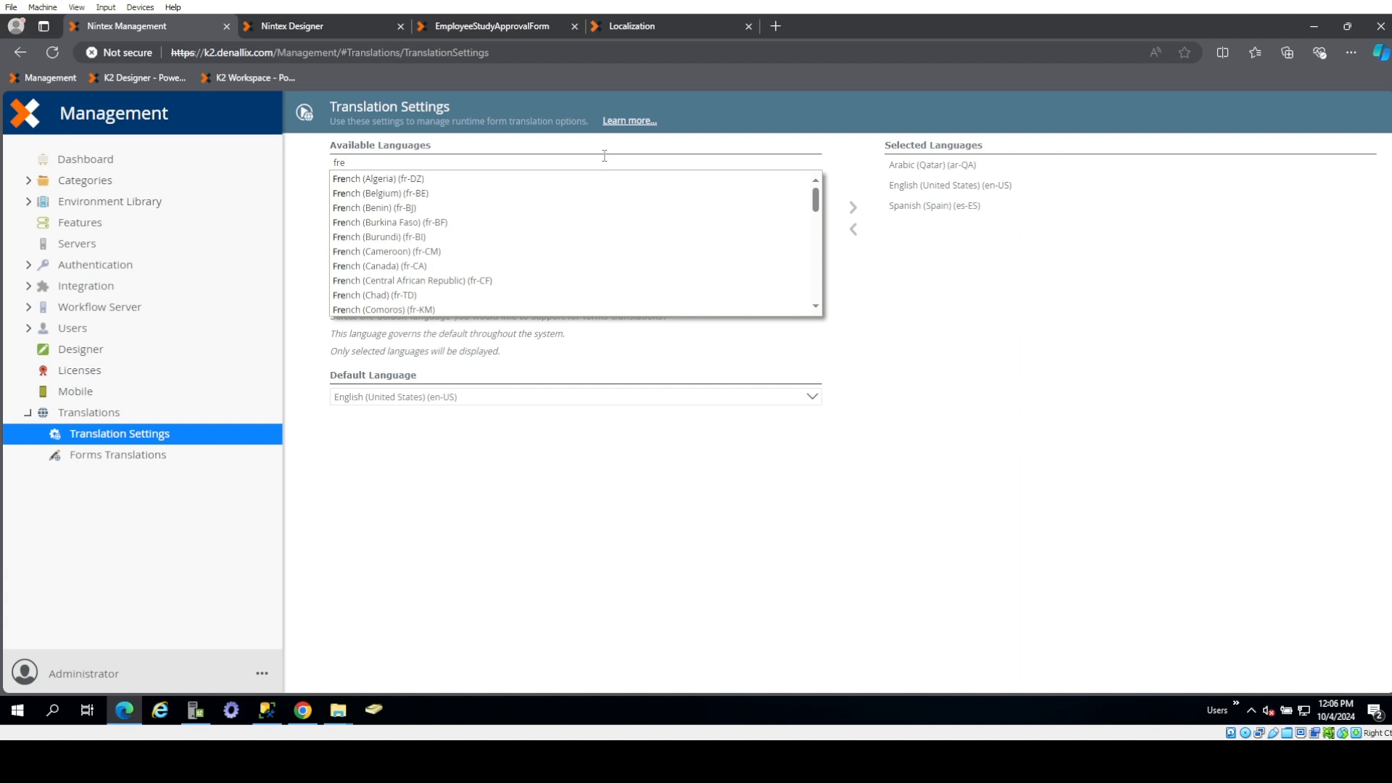
key("BackSpace")
key("BackSpace")
key("BackSpace")
type("ara")
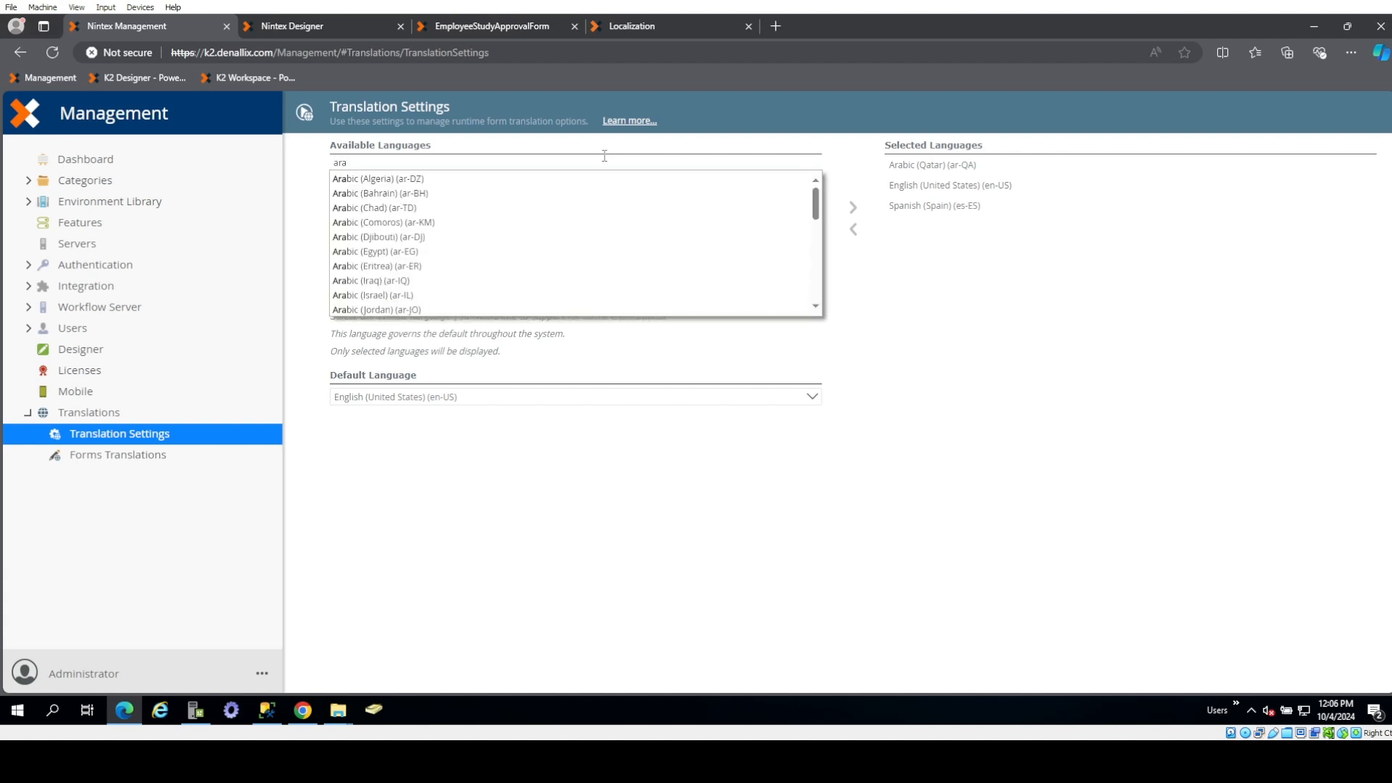
key("BackSpace")
key("BackSpace")
key("BackSpace")
type("eng")
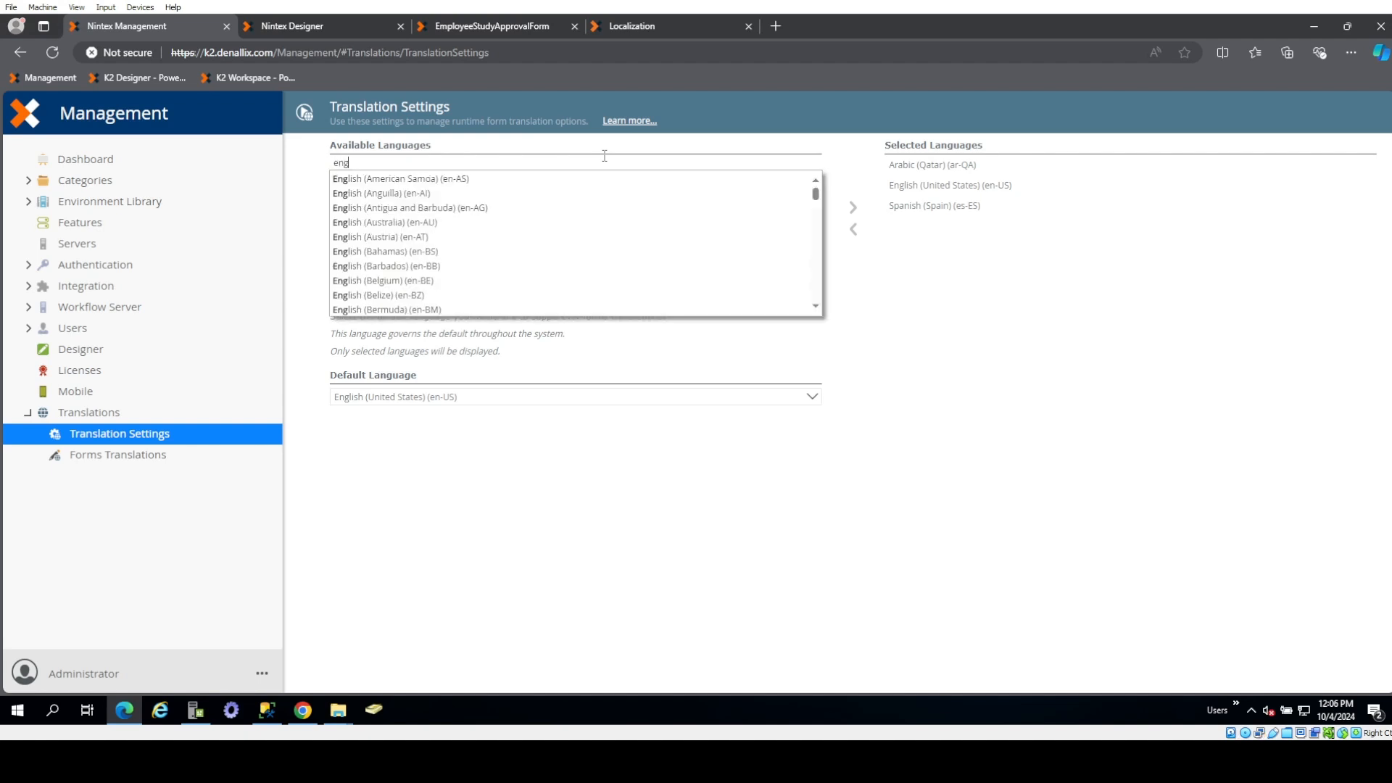
key("BackSpace")
key("BackSpace")
key("BackSpace")
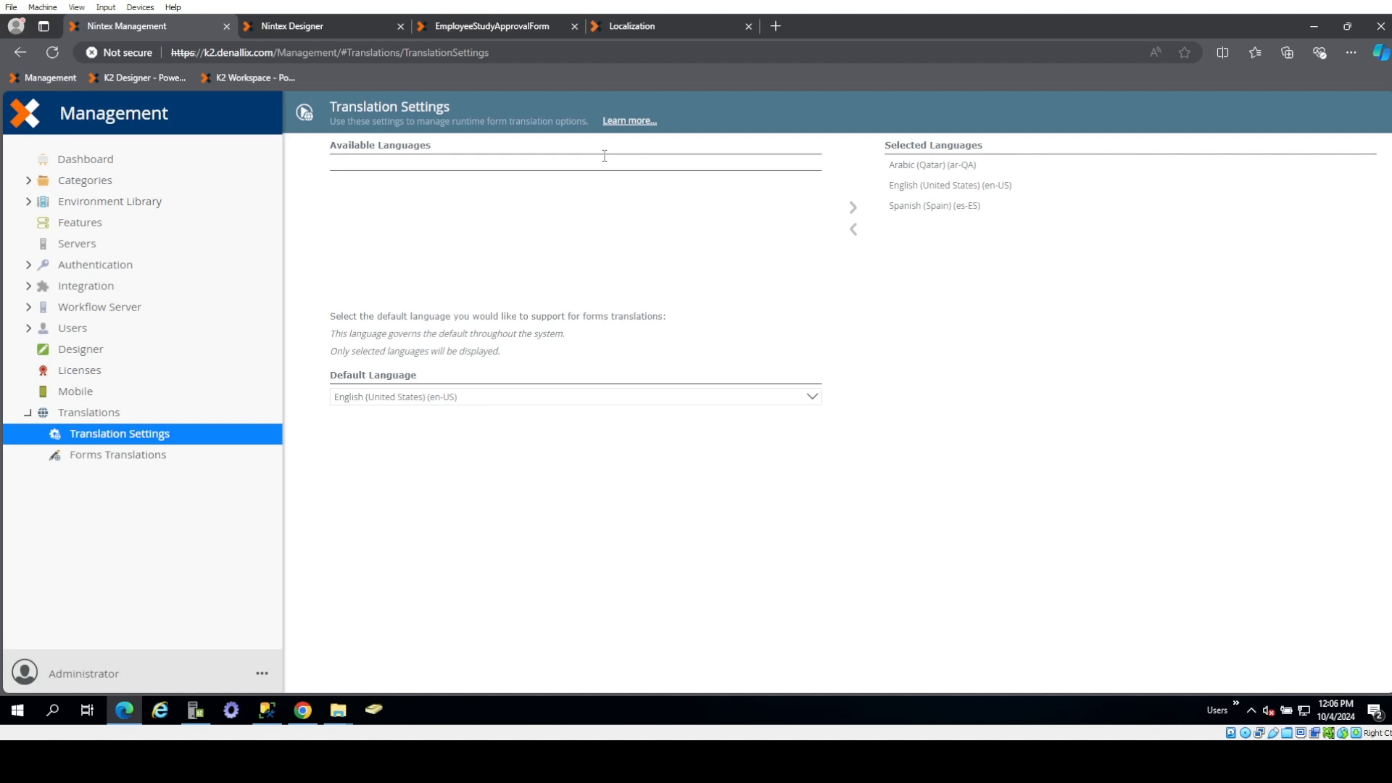
- Add French (Belgium) (fr-BE) to the selected languages
type("fre")
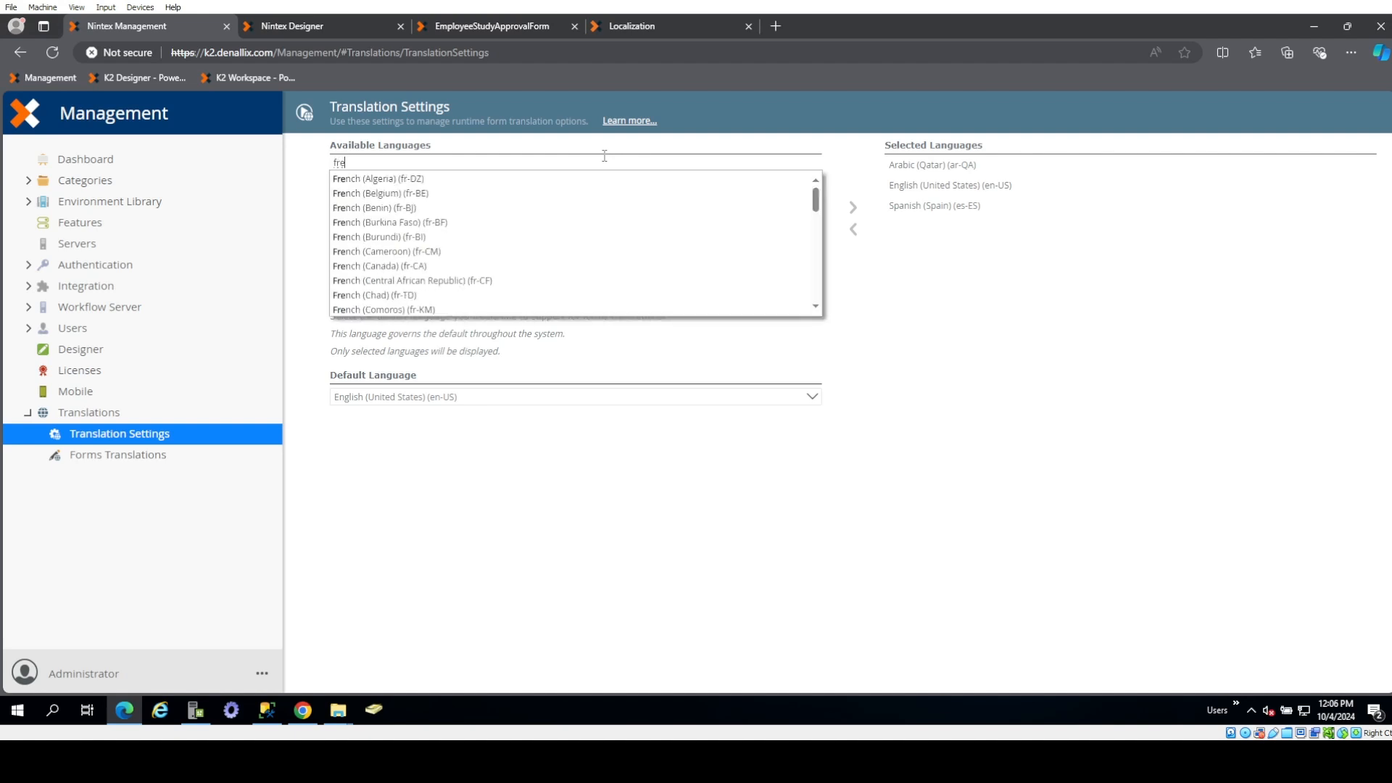
left_click(423, 198)
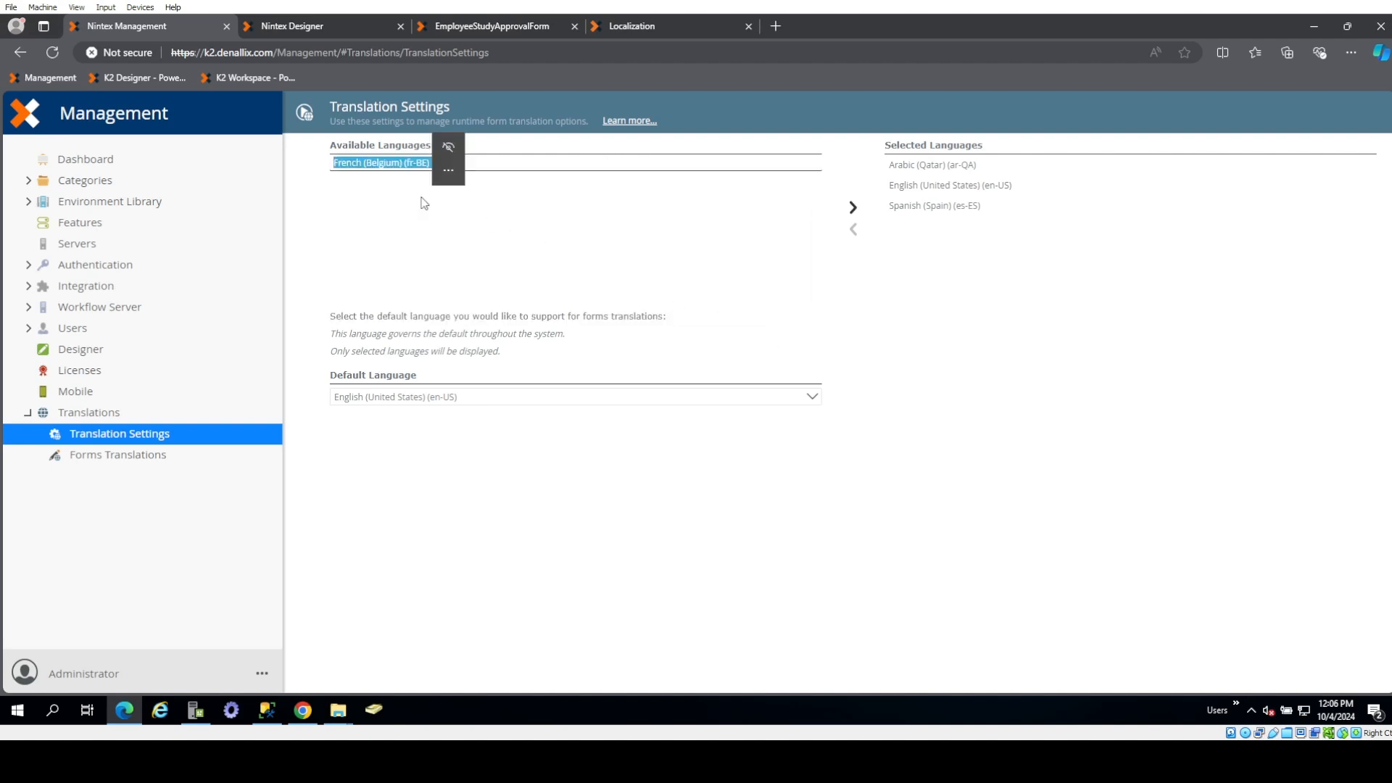
left_click(853, 209)
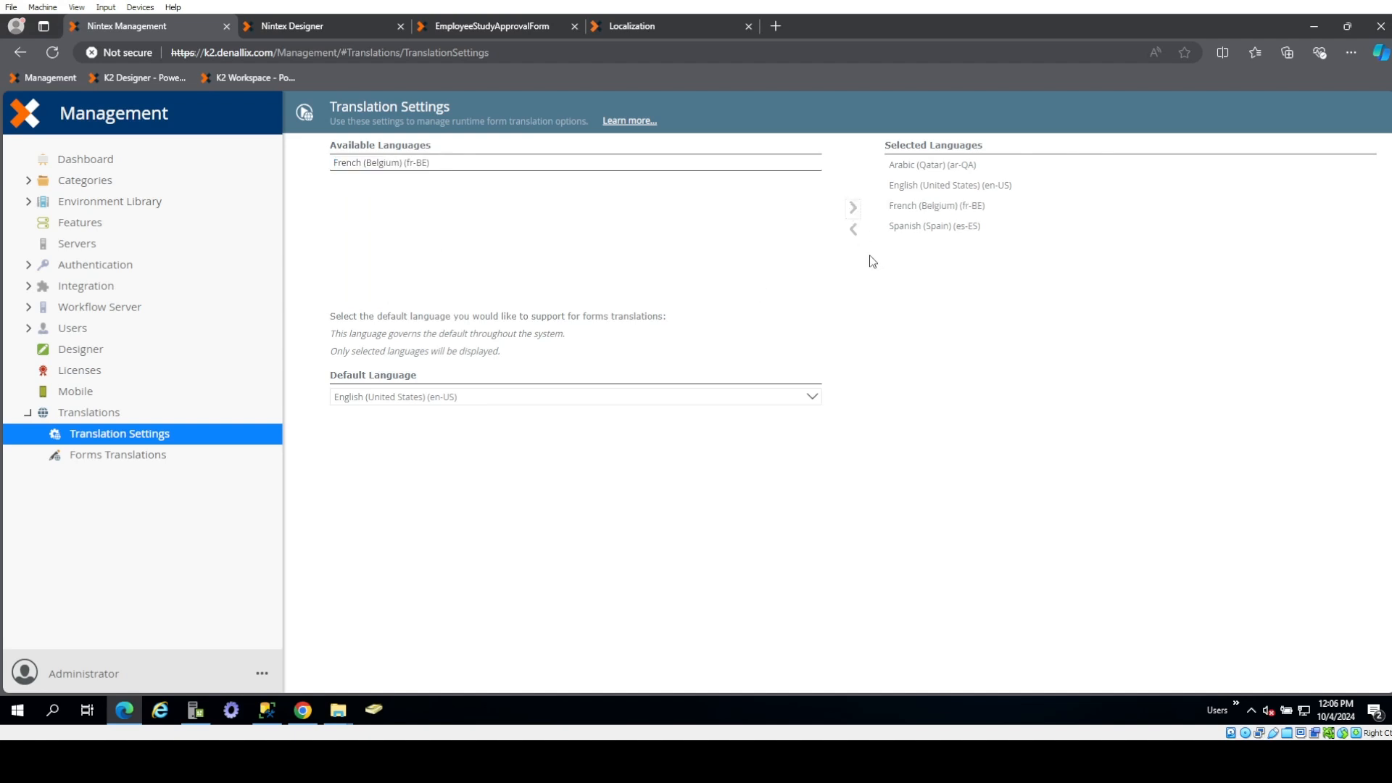
- Remove French (Belgium) (fr-BE) from the selected languages, accepting the deletion of its translations
left_click(919, 206)
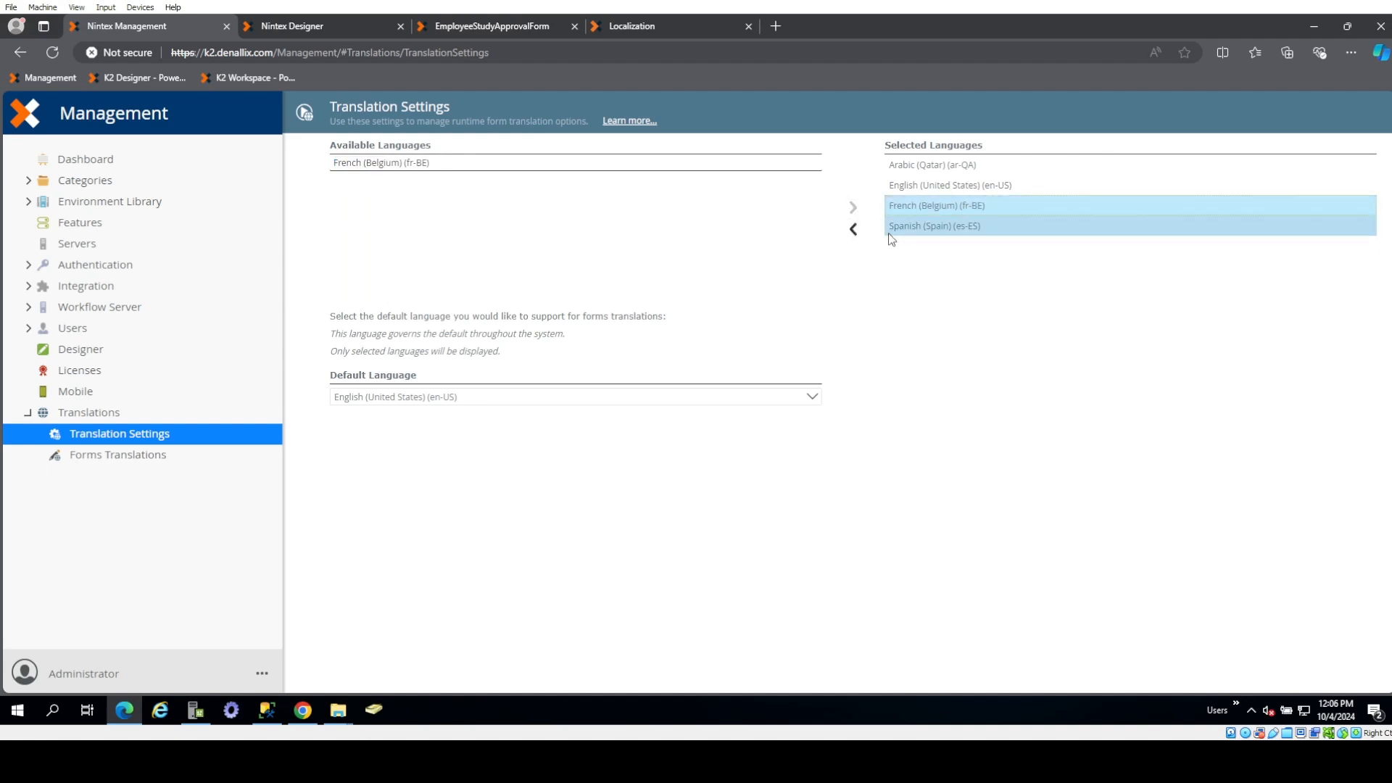
left_click(854, 231)
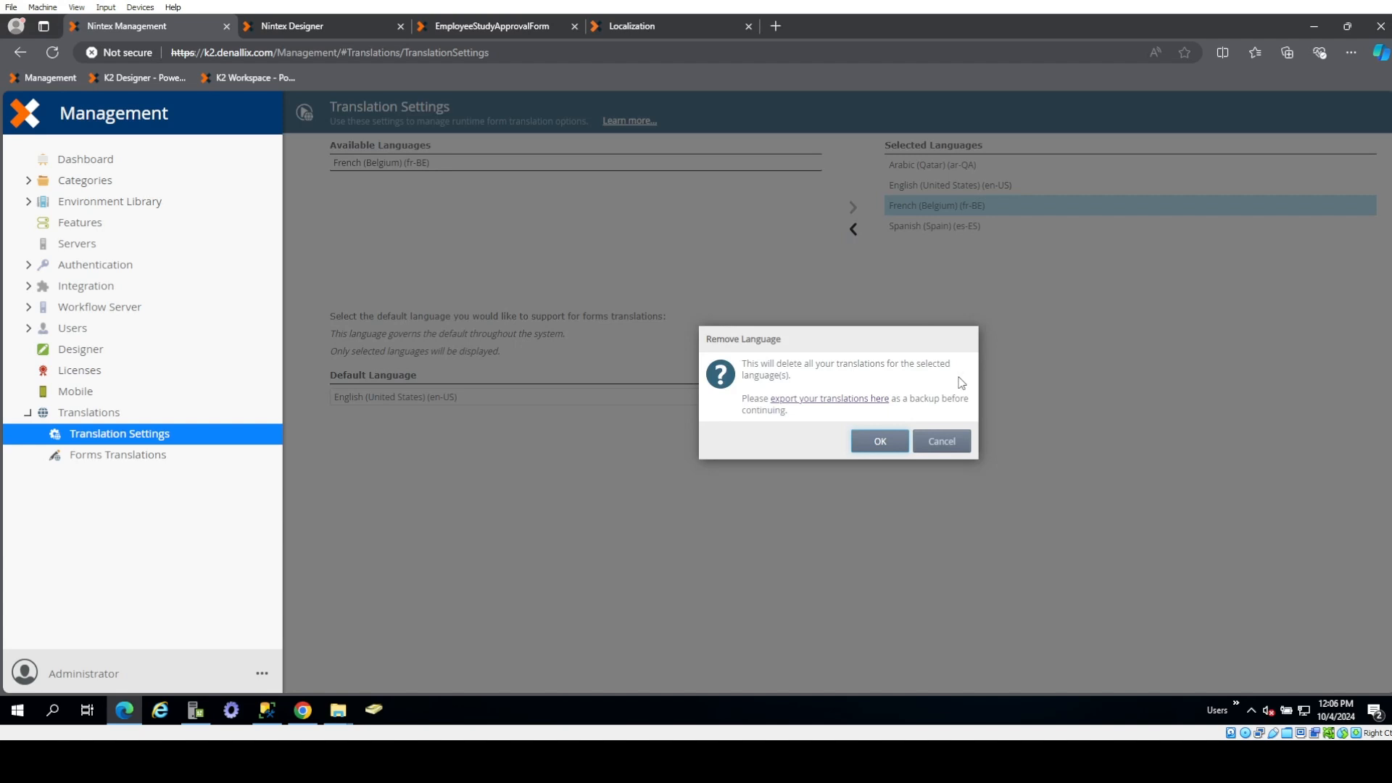
left_click(881, 441)
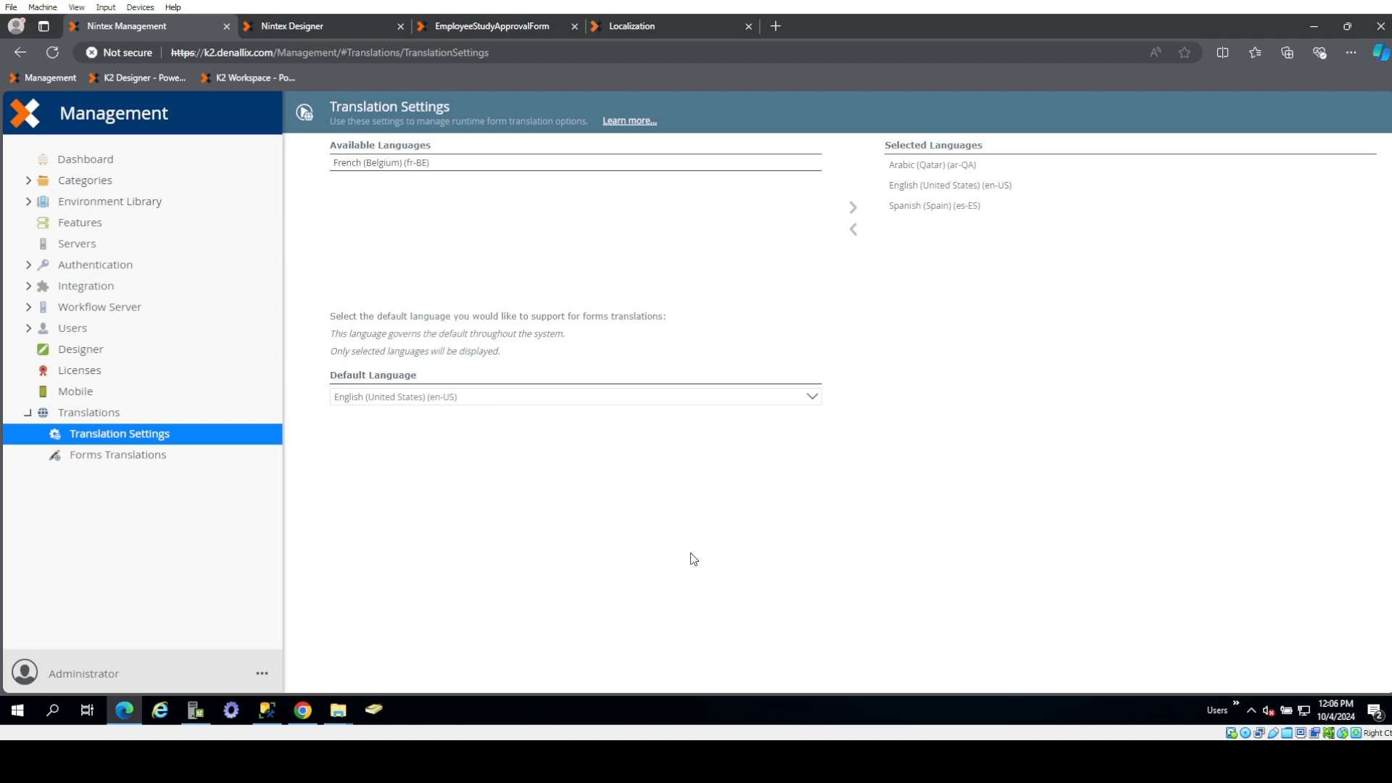
- Open Forms Translations and look through the first two pages of translation entries
left_click(142, 457)
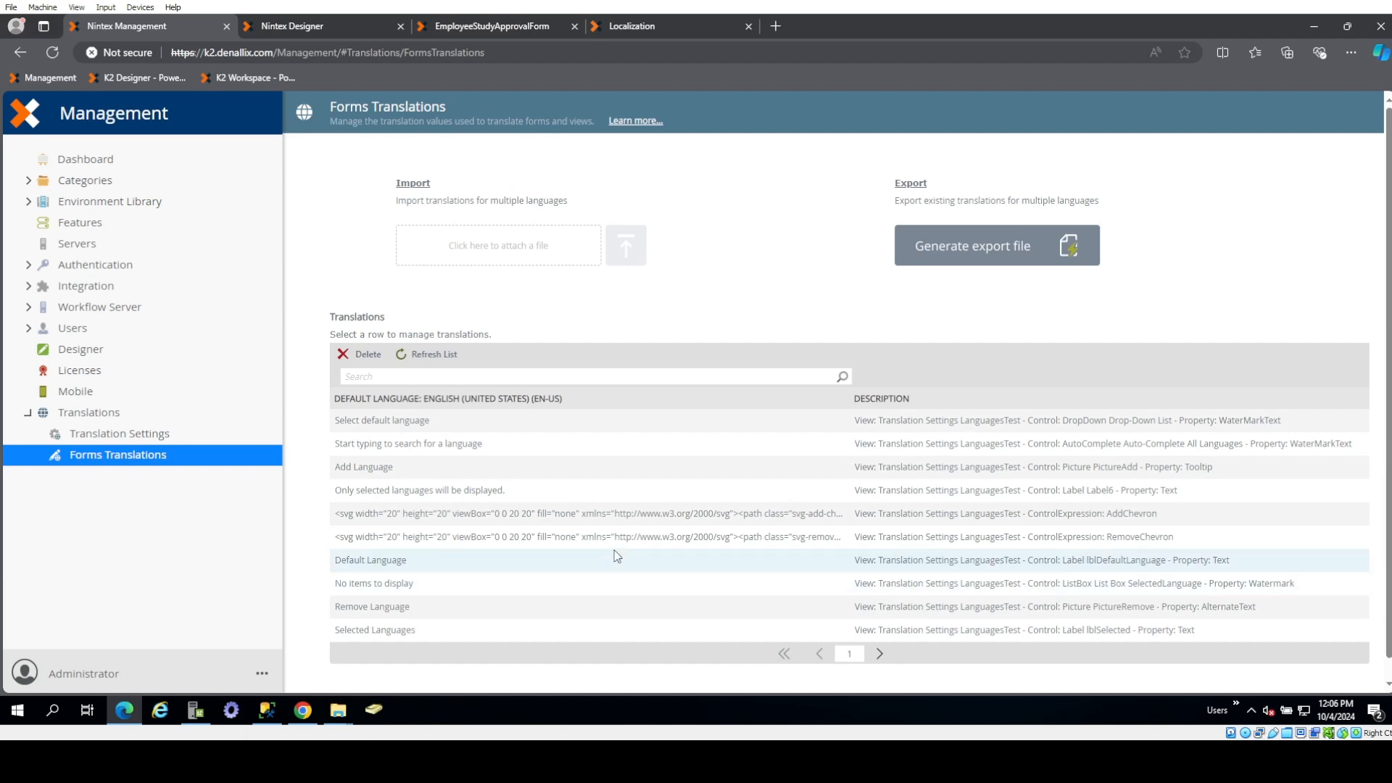
scroll(616, 553, "down", 1)
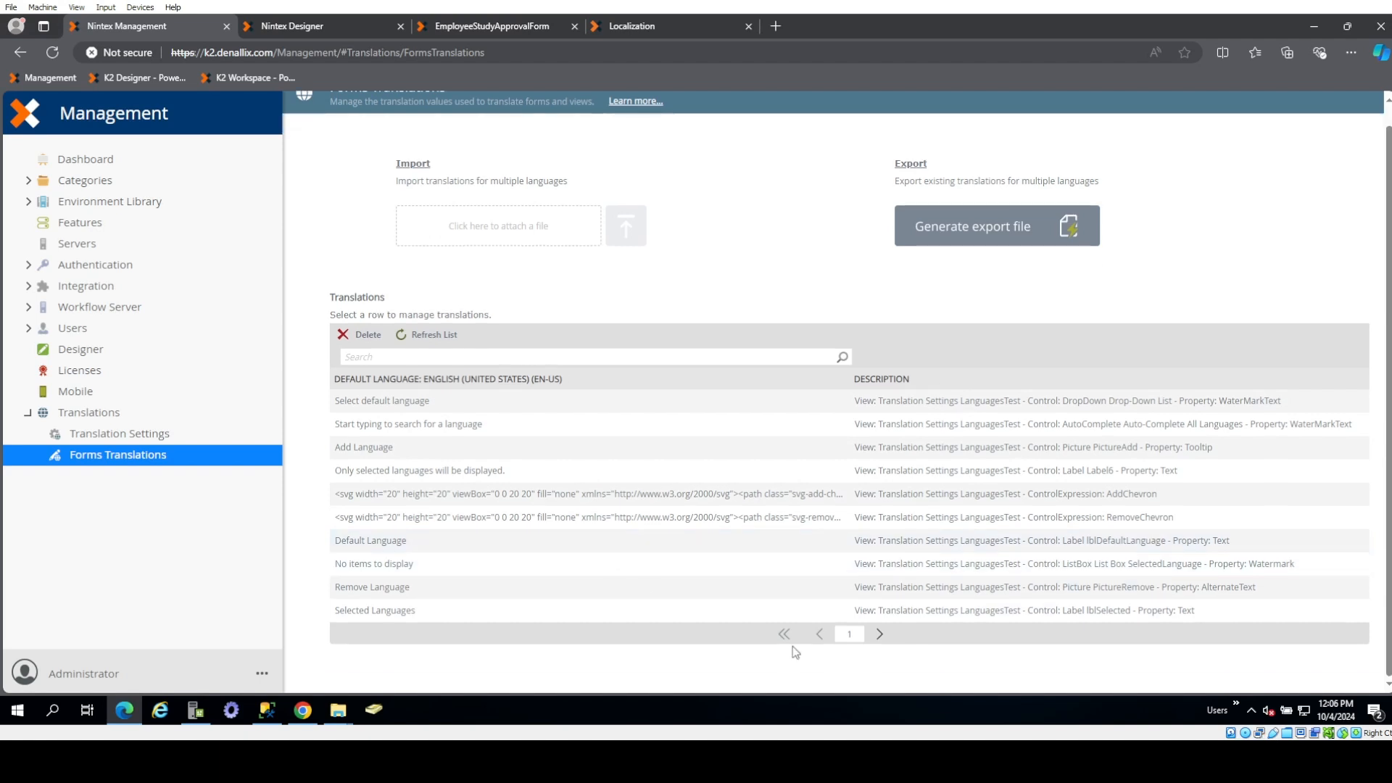
left_click(880, 635)
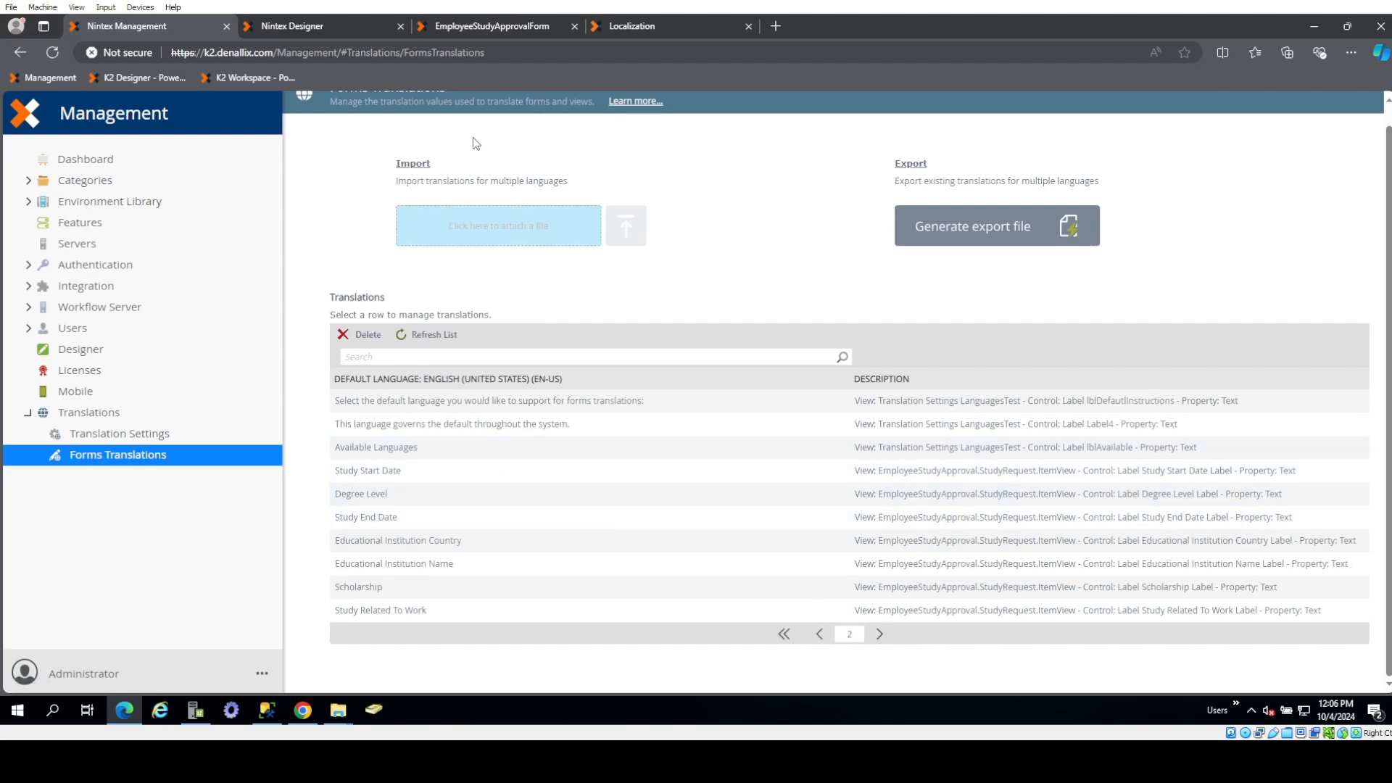
- In Nintex Designer, check out the EmployeeStudyApproval.StudyRequest.ItemView view and open it for editing
left_click(337, 29)
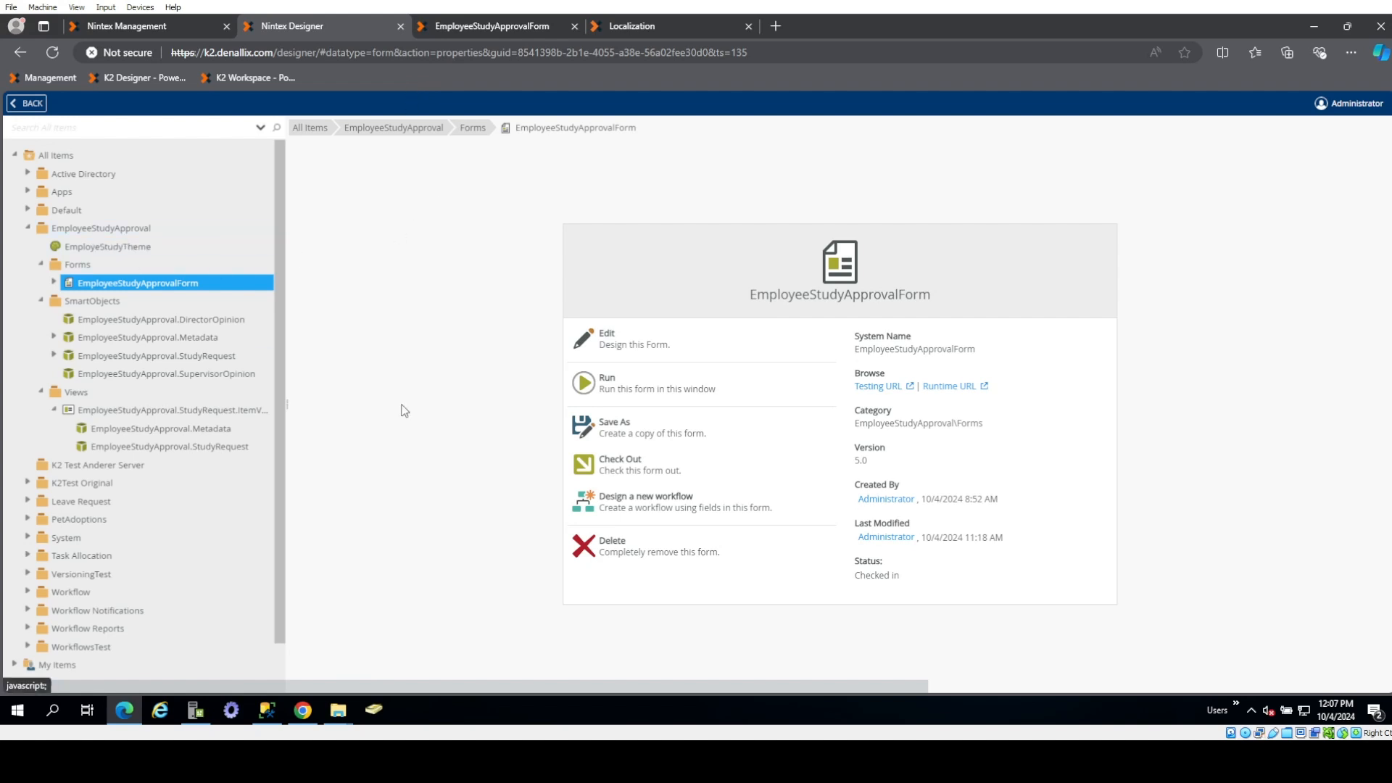
left_click(201, 414)
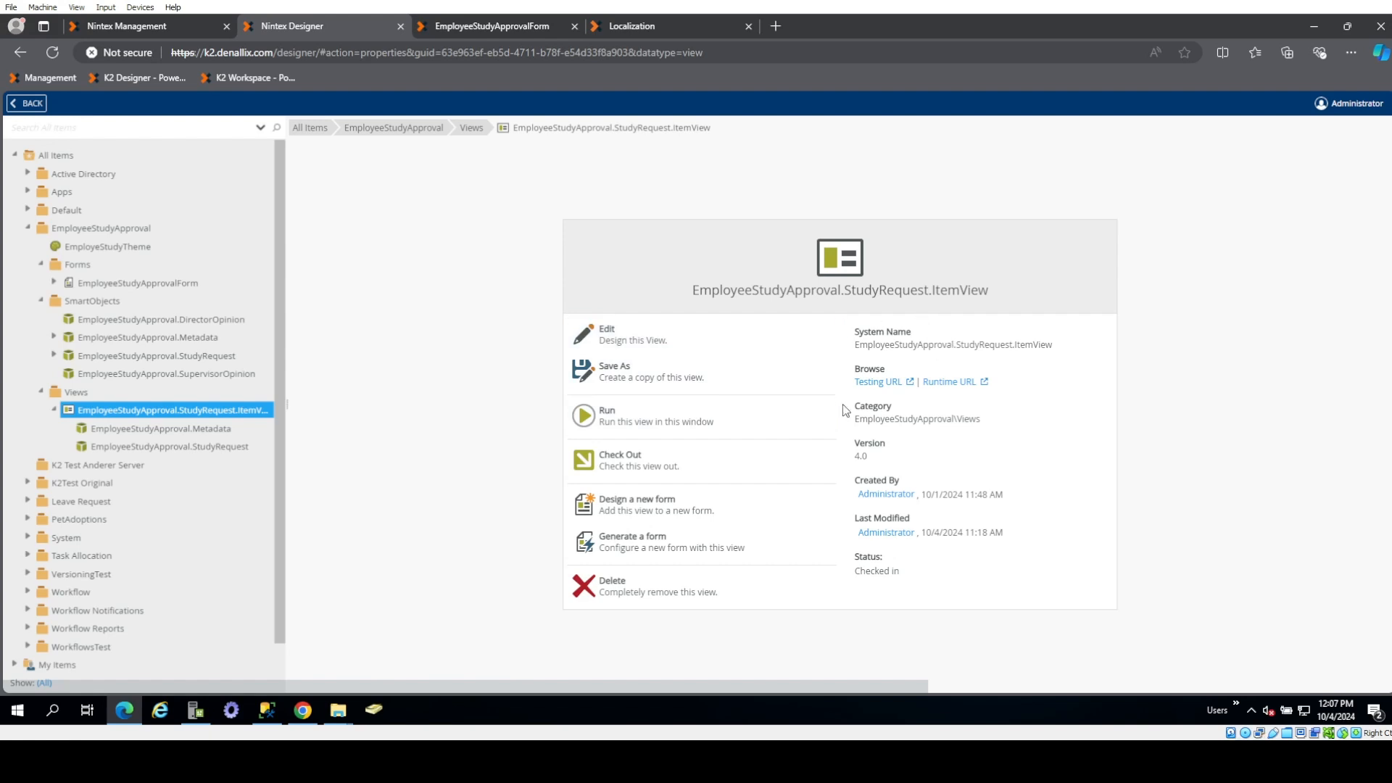
left_click(668, 460)
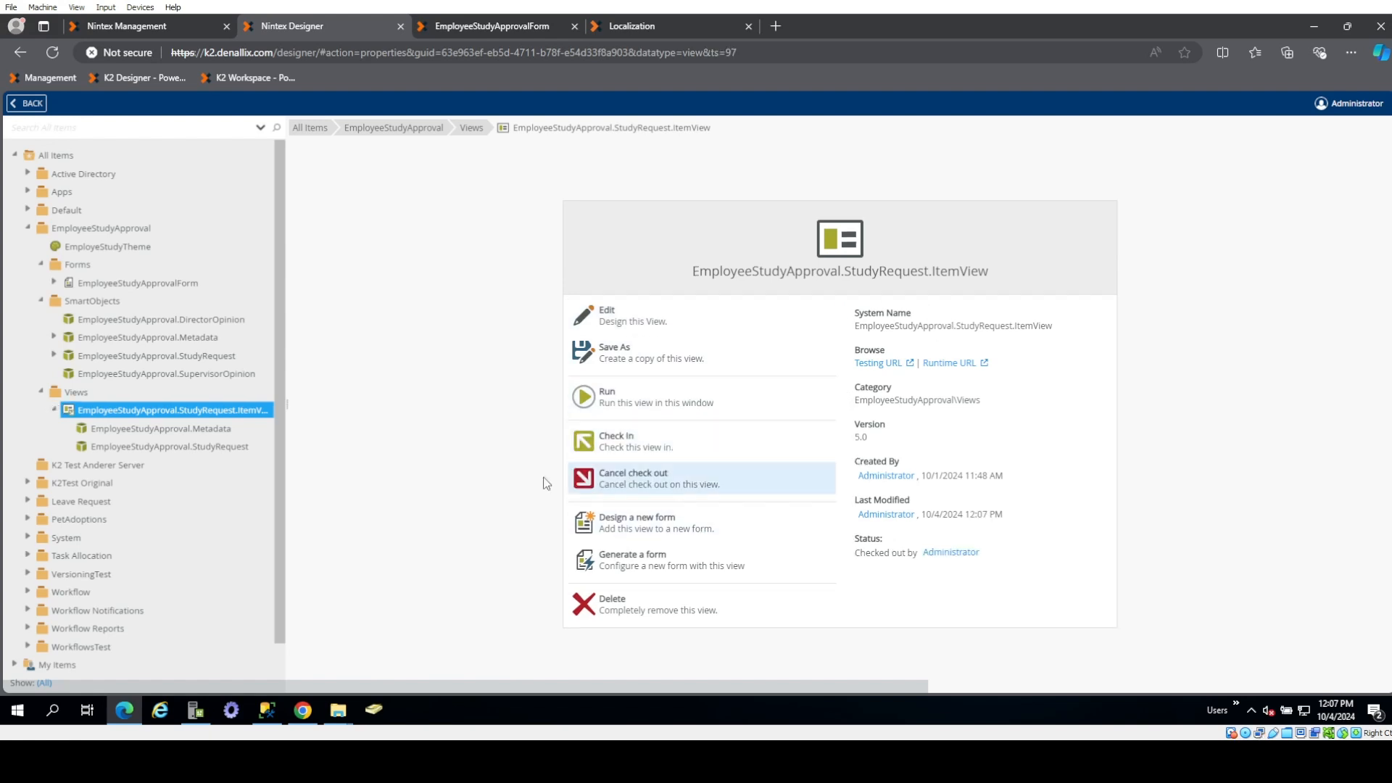
left_click(711, 318)
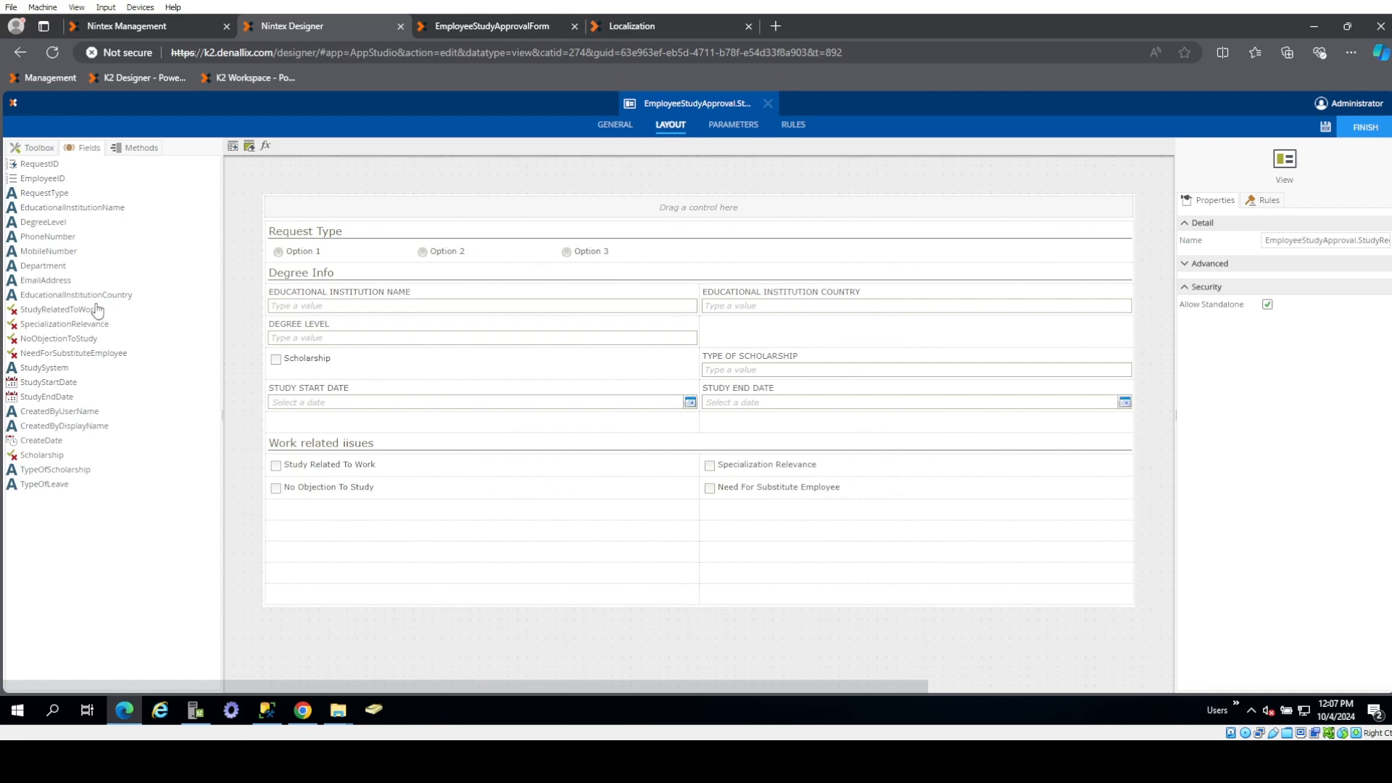
- Add a label in the empty cell beside Degree Level, named "Label Study Subject" with the text "Study Subject"
left_click(42, 151)
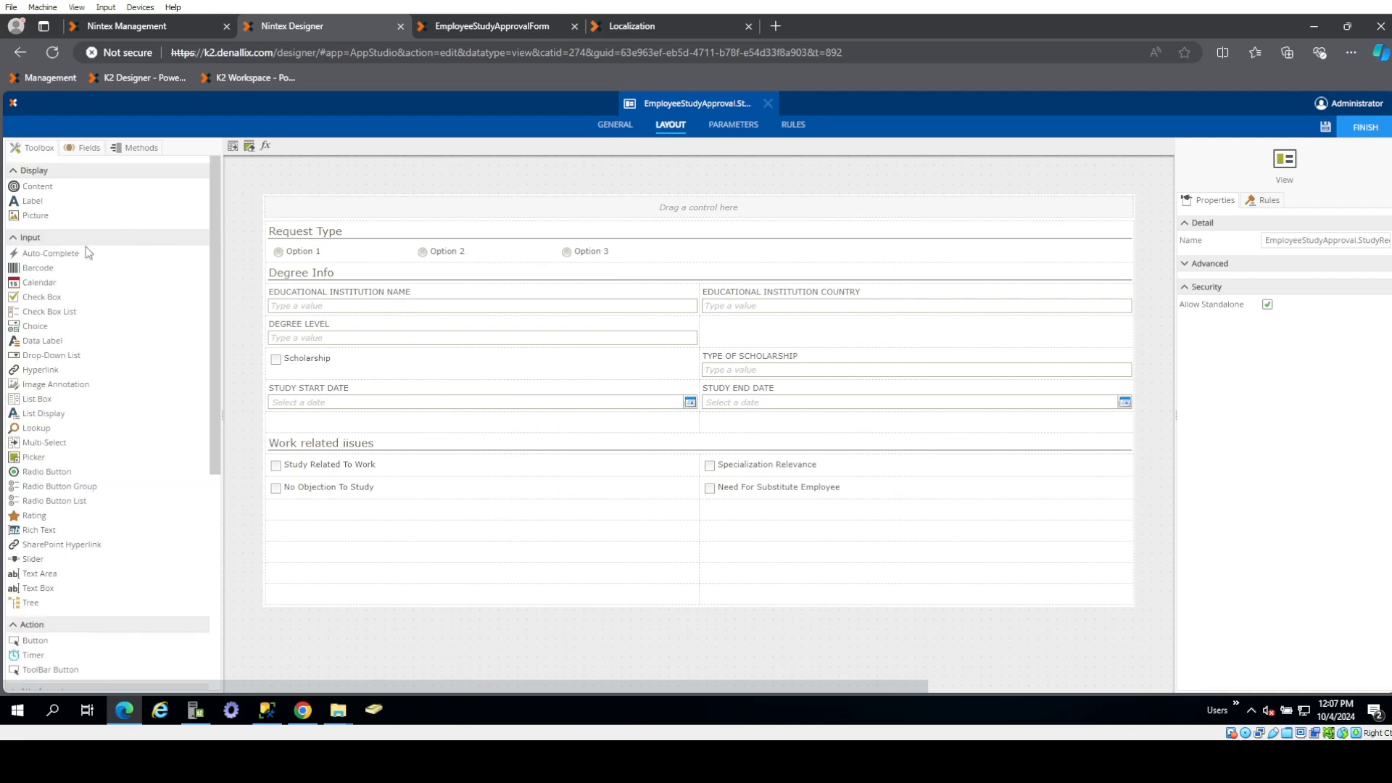
left_click_drag(30, 206, 764, 338)
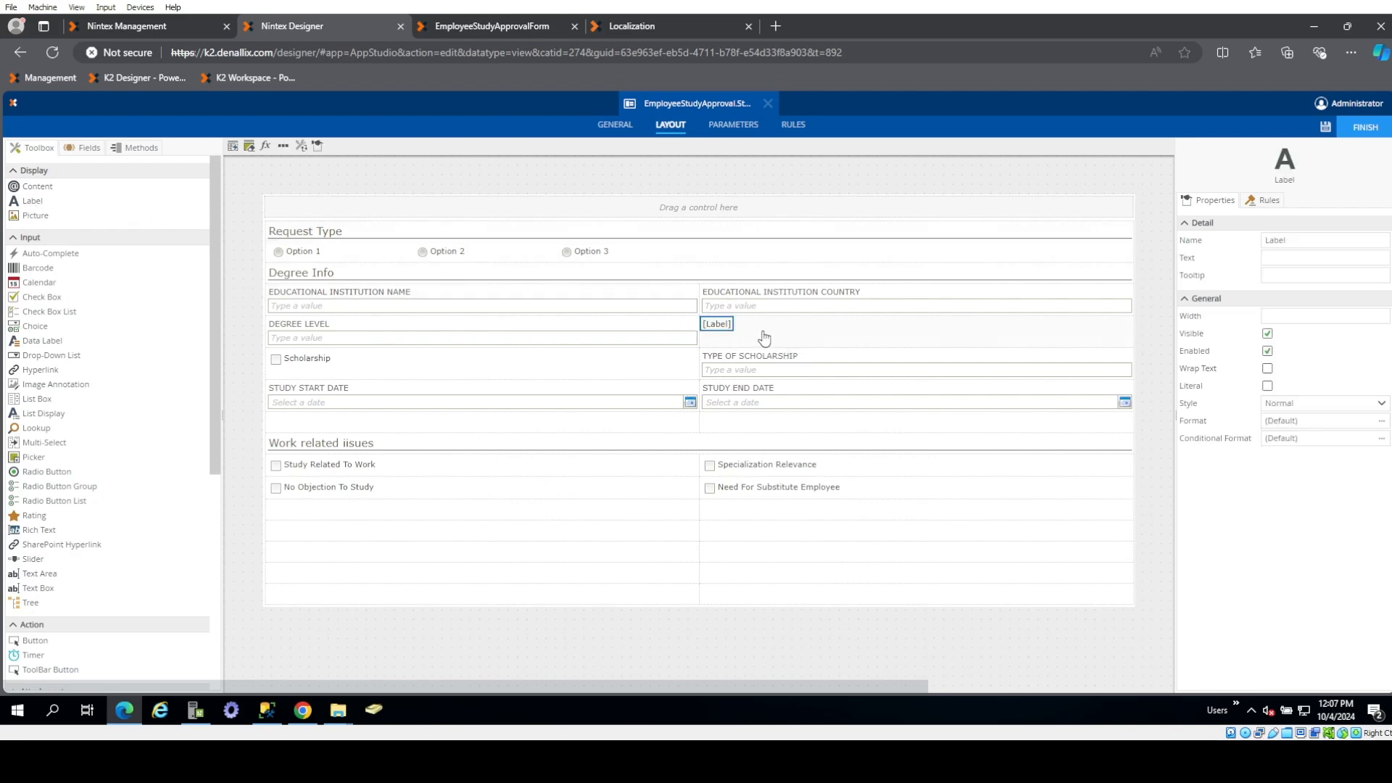
left_click(1321, 241)
type("S")
type(" ST")
type("udy Subject")
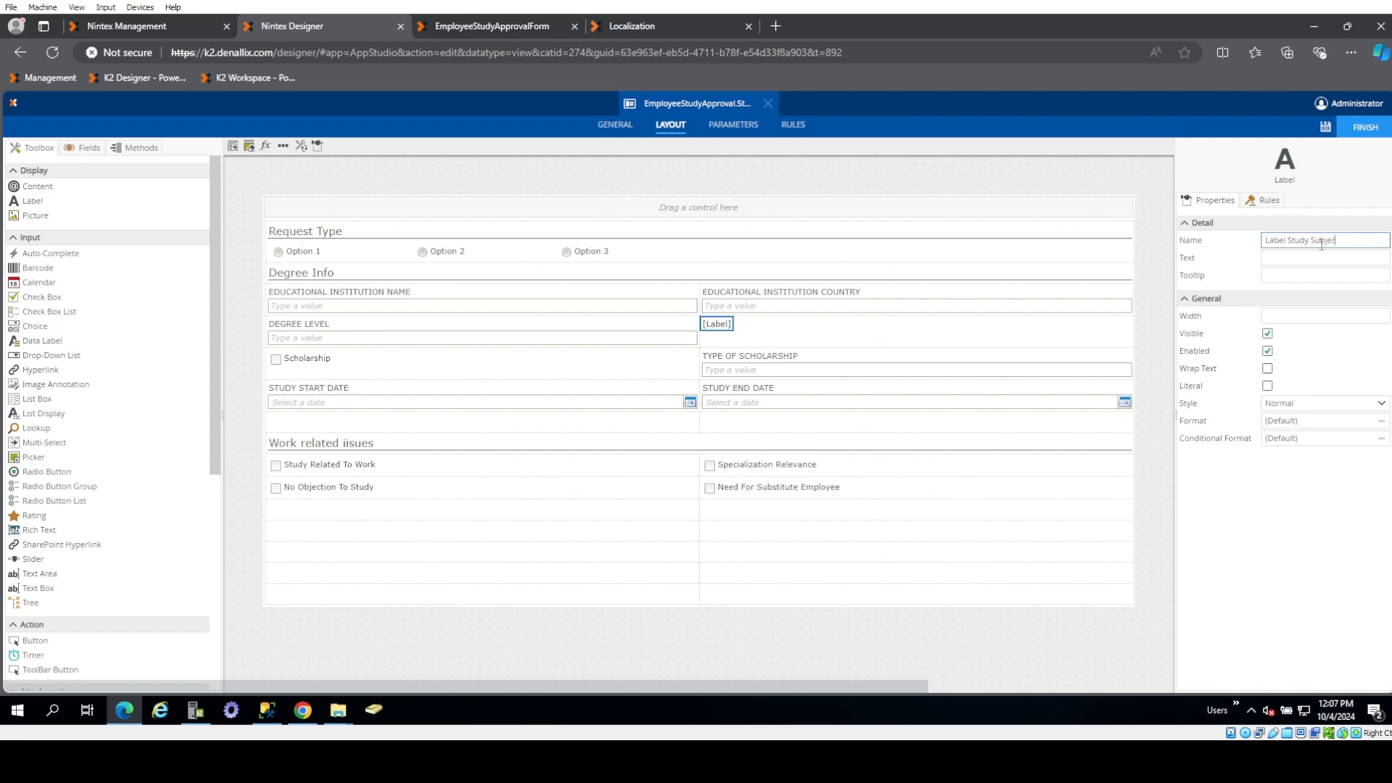
key("Tab")
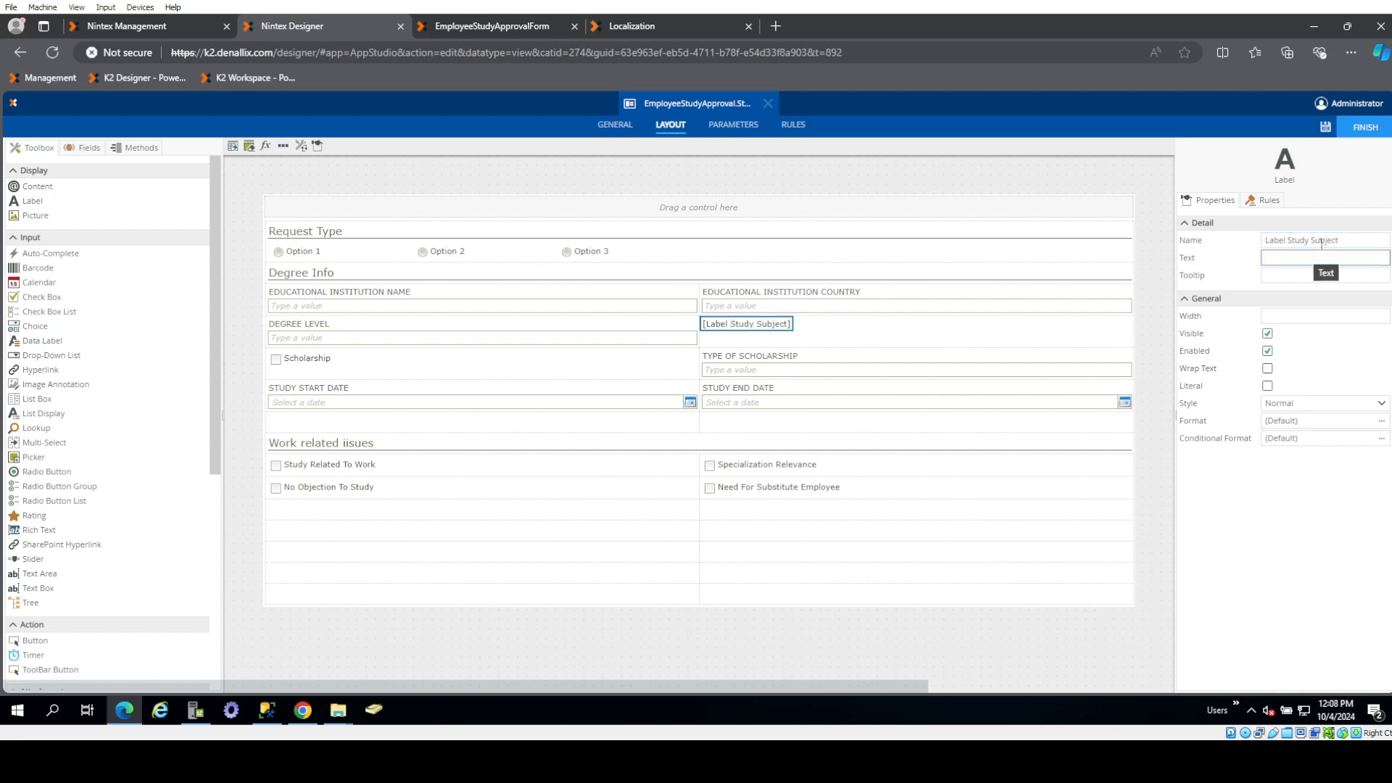
type("Study Subject")
- Check the runtime form, and search Forms Translations in Nintex Management for "study", viewing both result pages
left_click(490, 29)
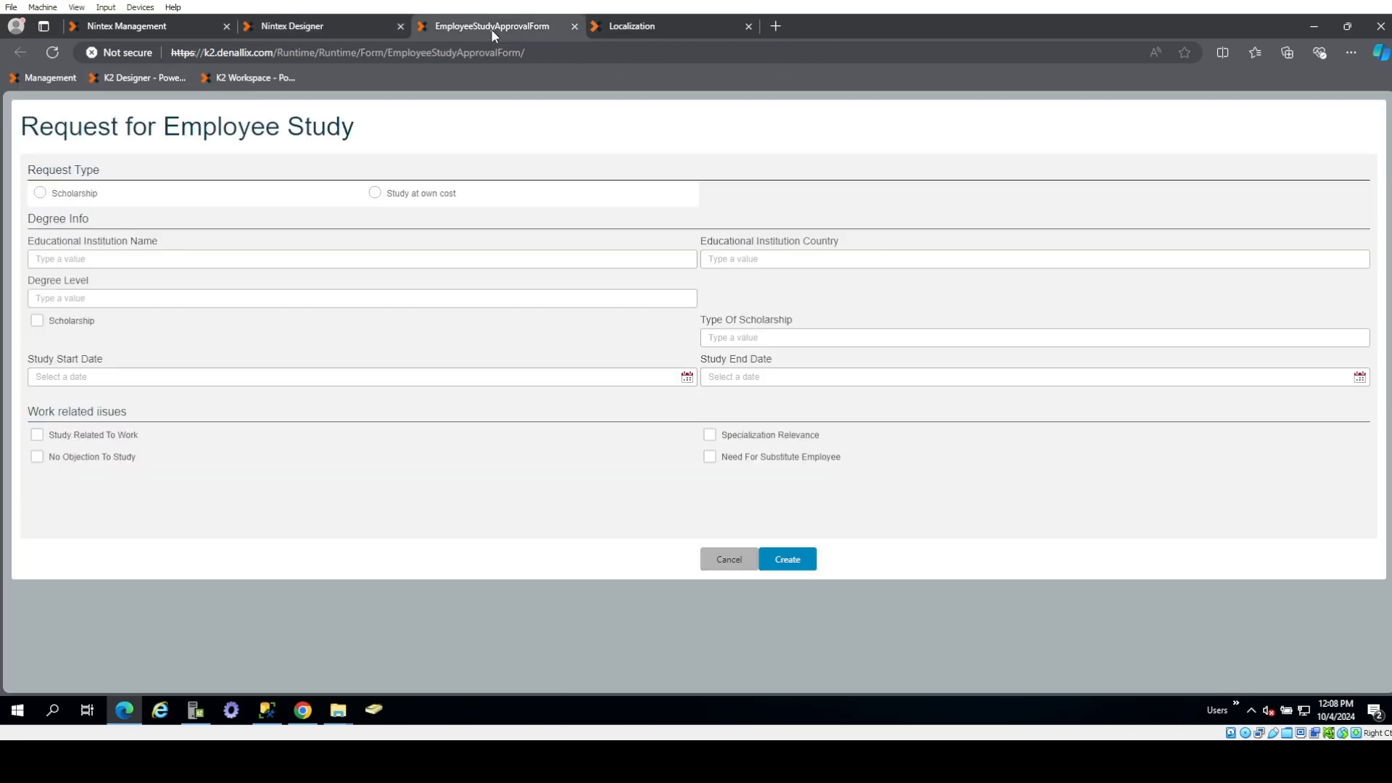
left_click(125, 26)
left_click(565, 353)
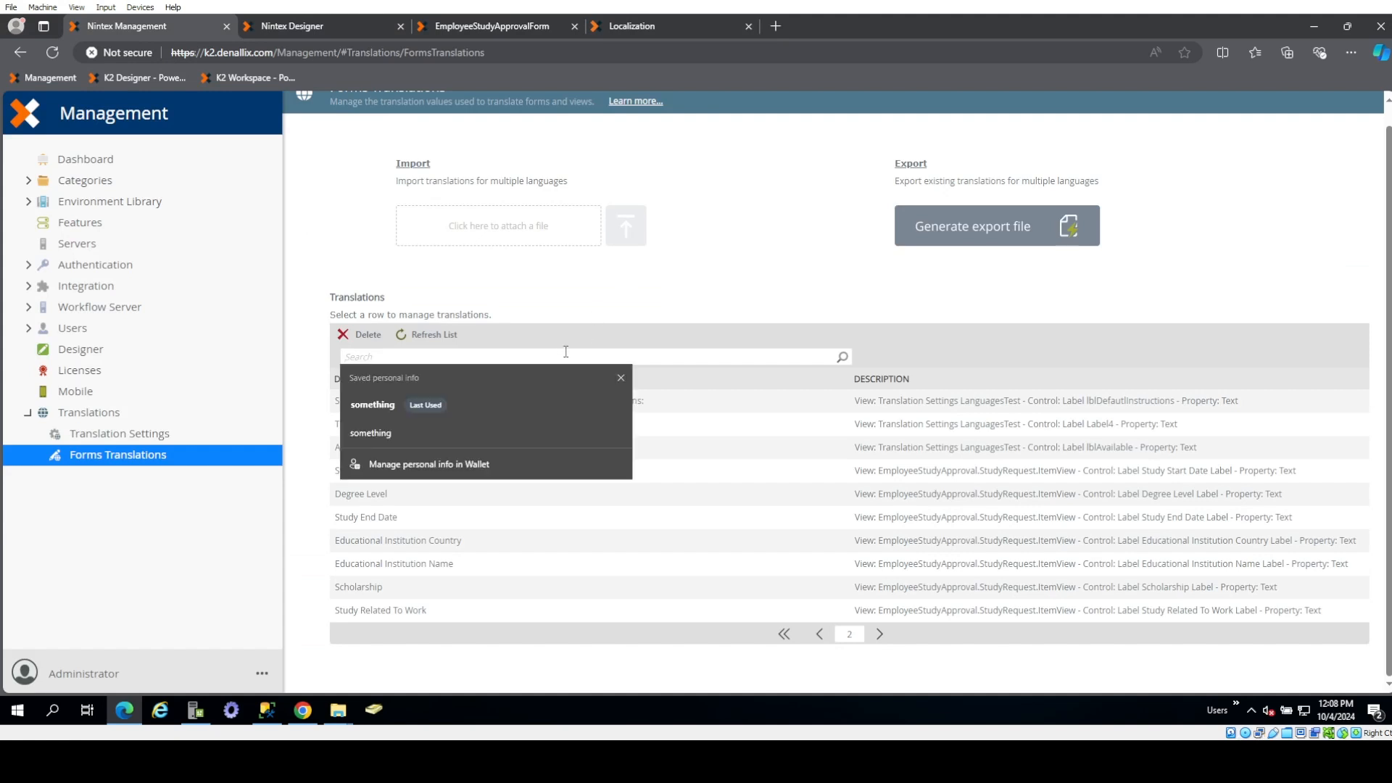
type("study")
key("Return")
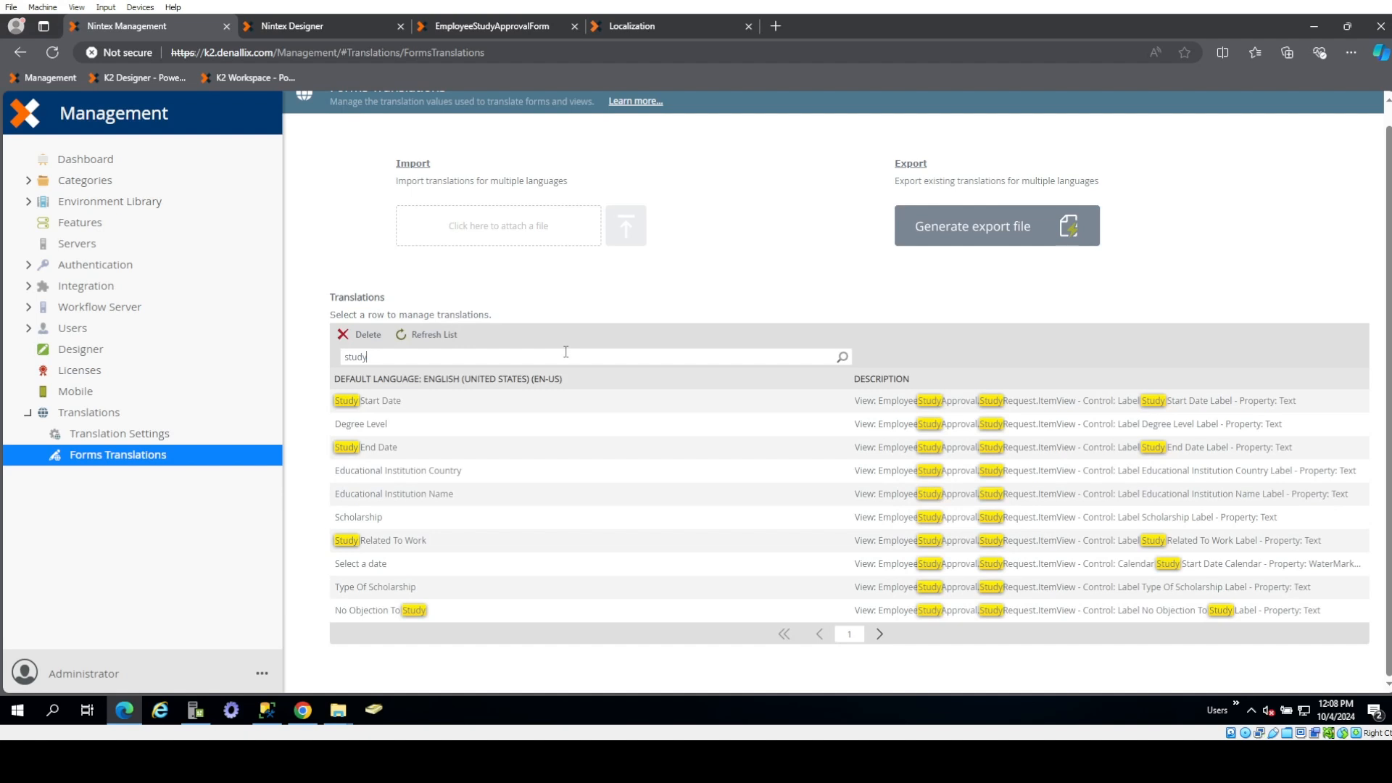
left_click(551, 468)
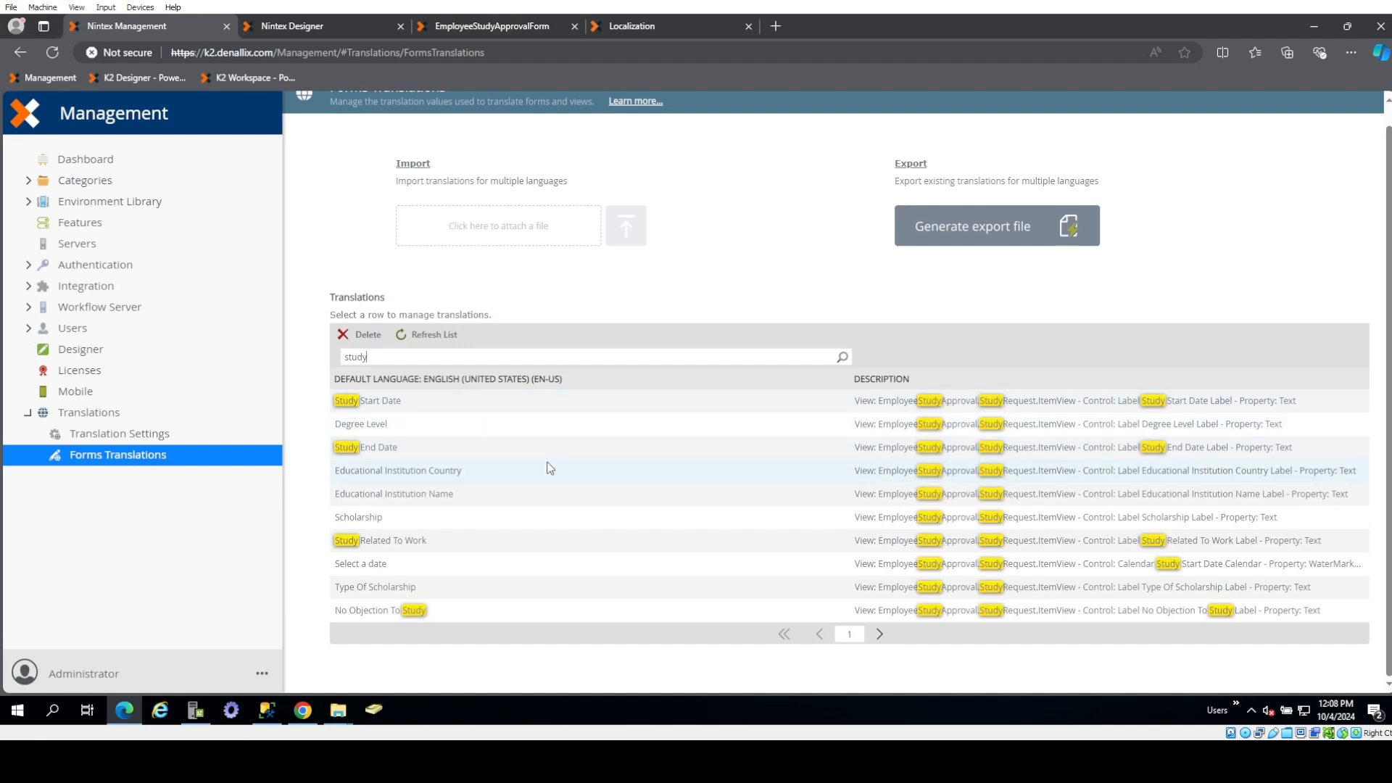
left_click(505, 355)
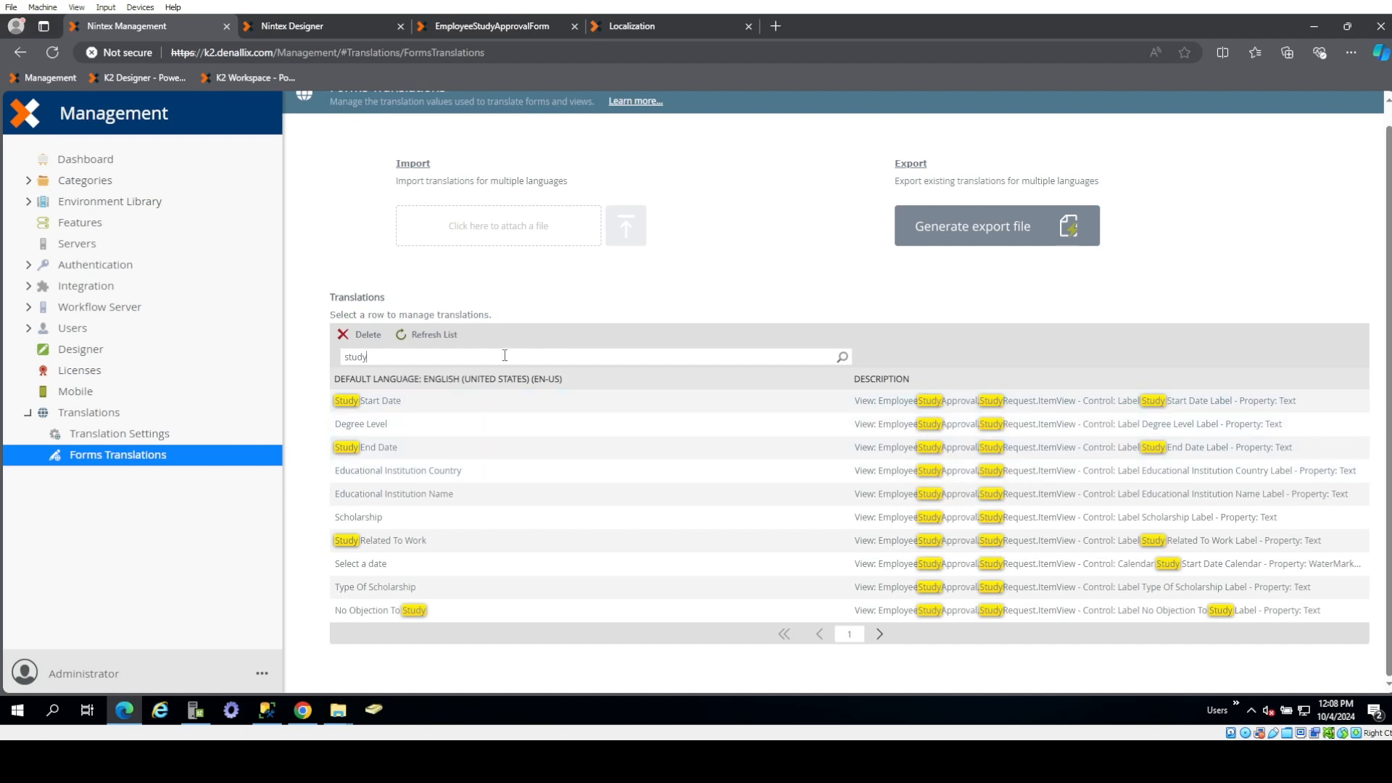
left_click(881, 633)
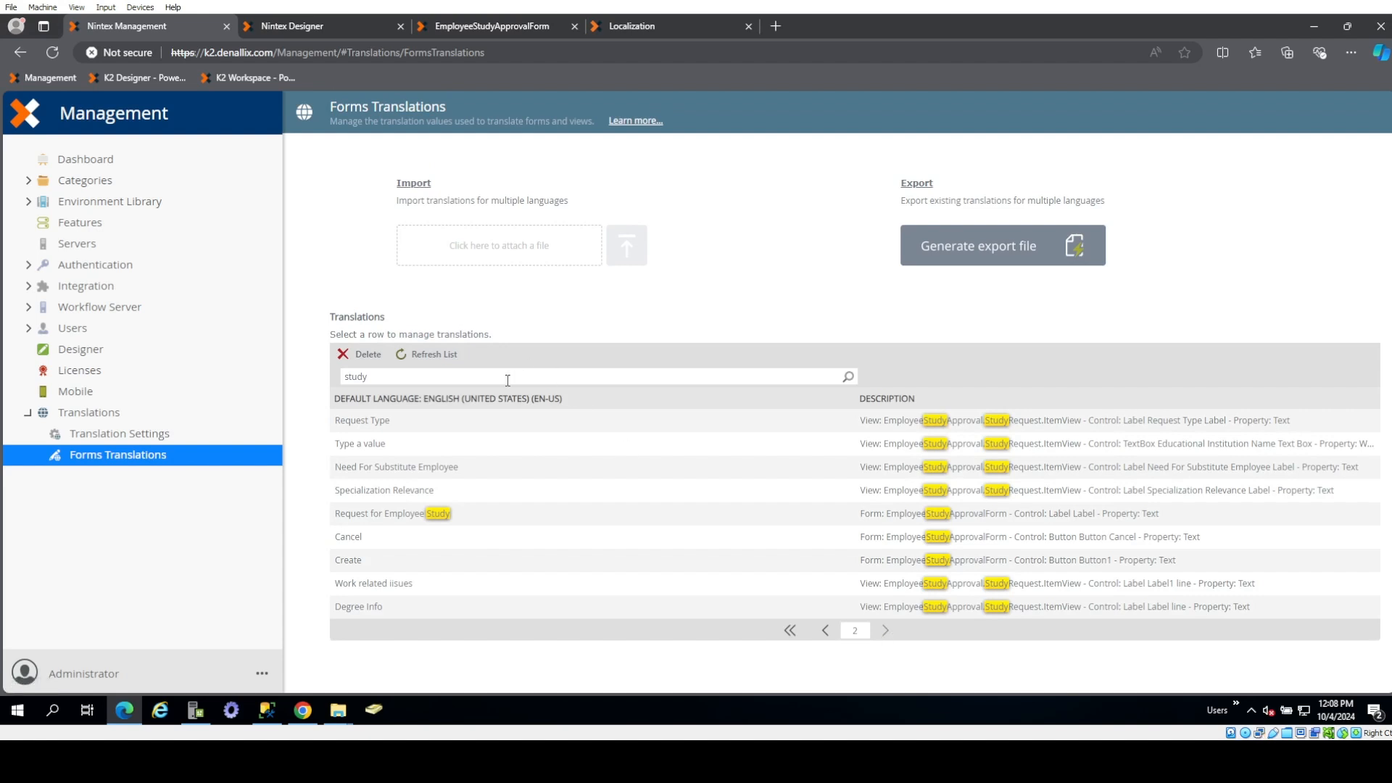
- Search the form translations for "study subject", and save the edited view in Nintex Designer
type("subject")
key("Return")
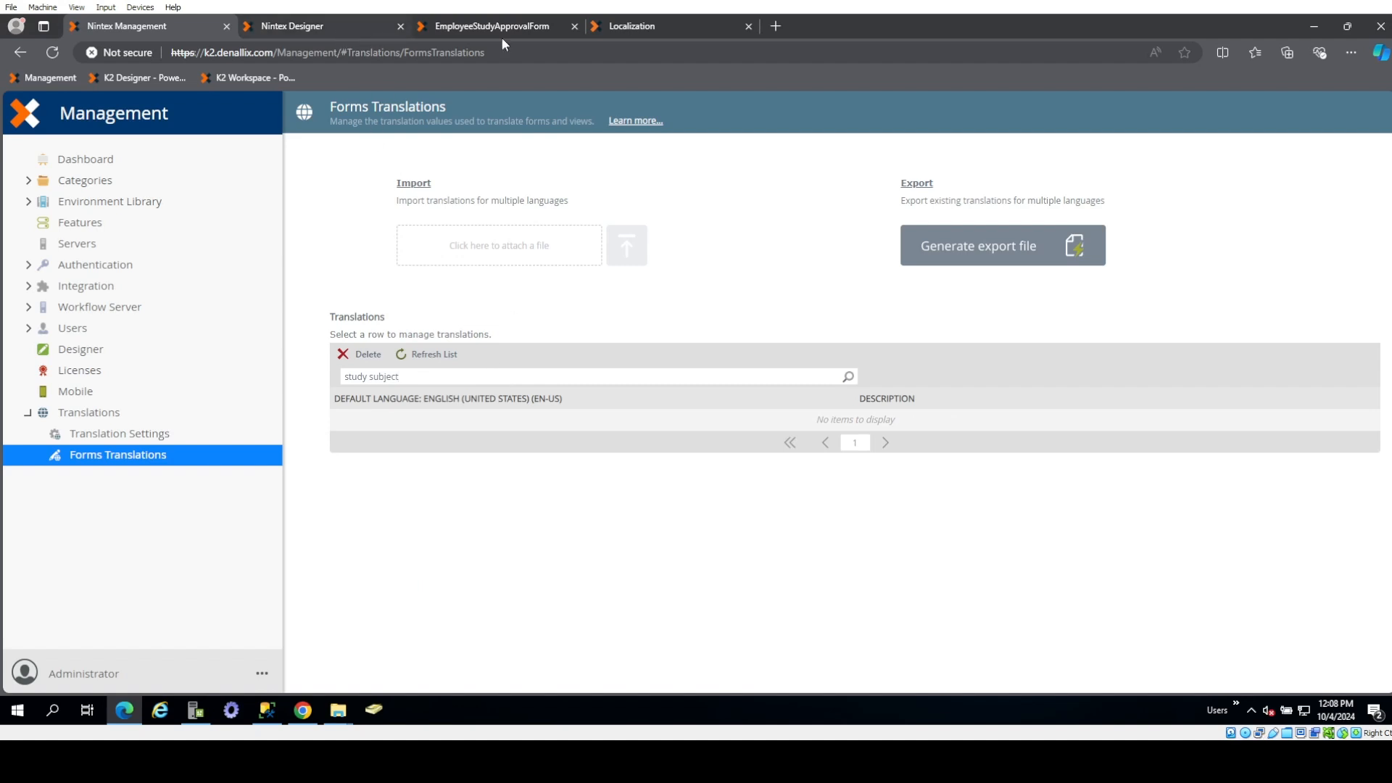
left_click(336, 31)
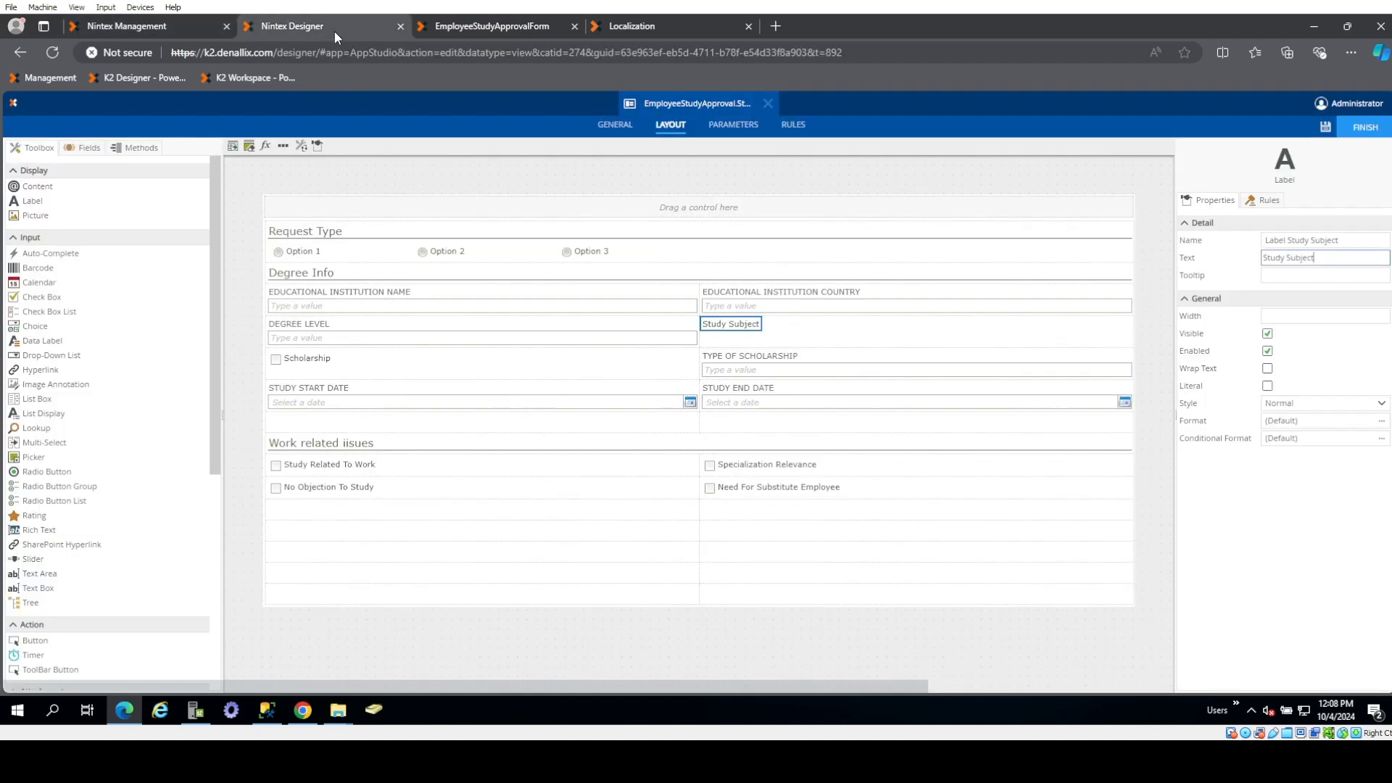
left_click(1326, 127)
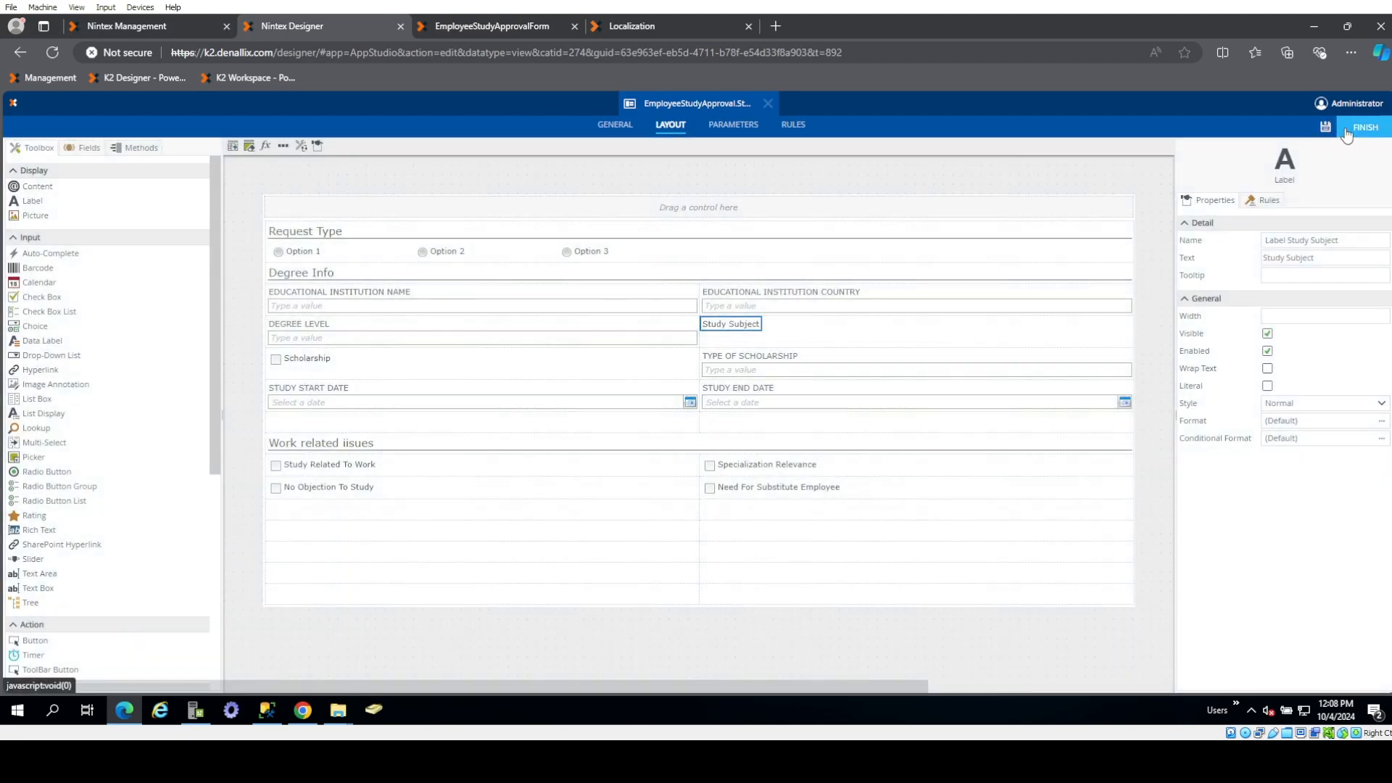
- Refresh the "study subject" results in Forms Translations and open the Study Subject entry's translation values
left_click(114, 26)
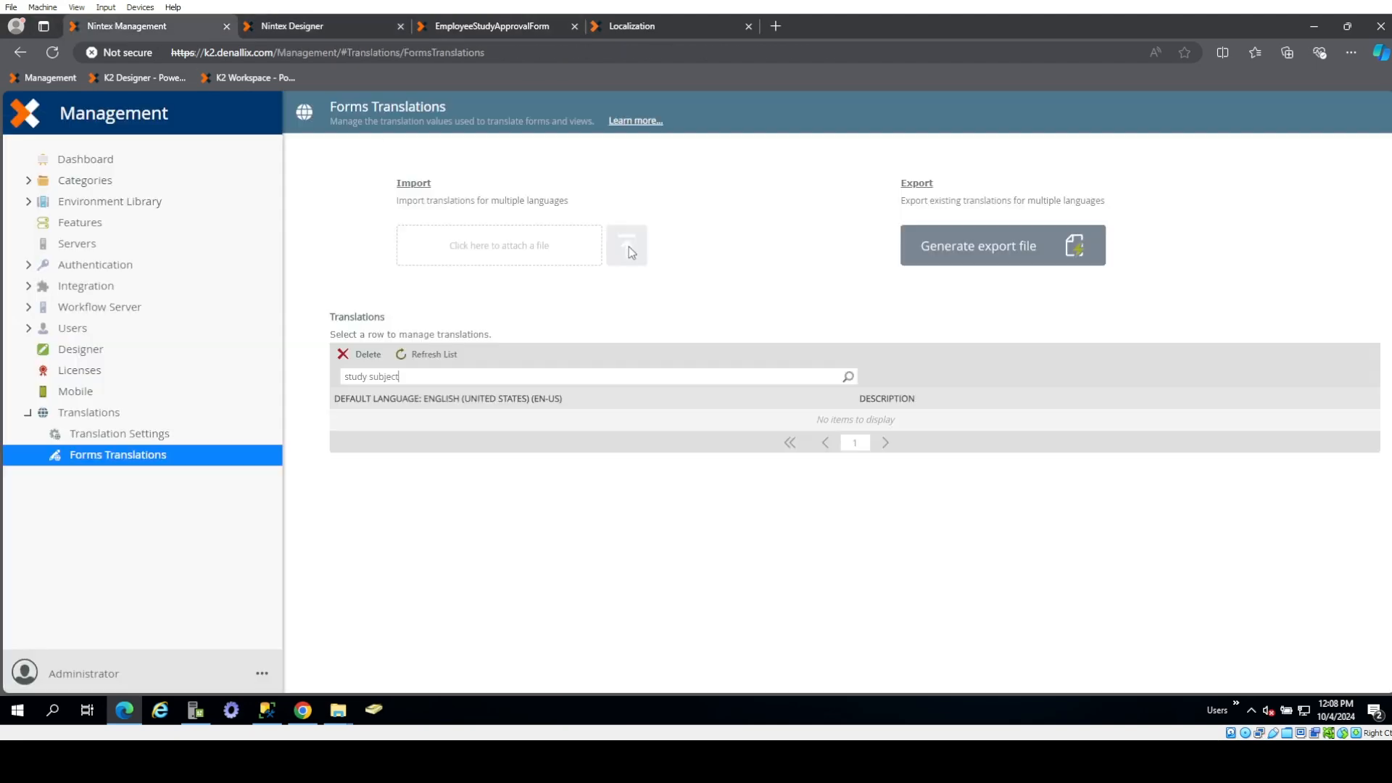
left_click(404, 360)
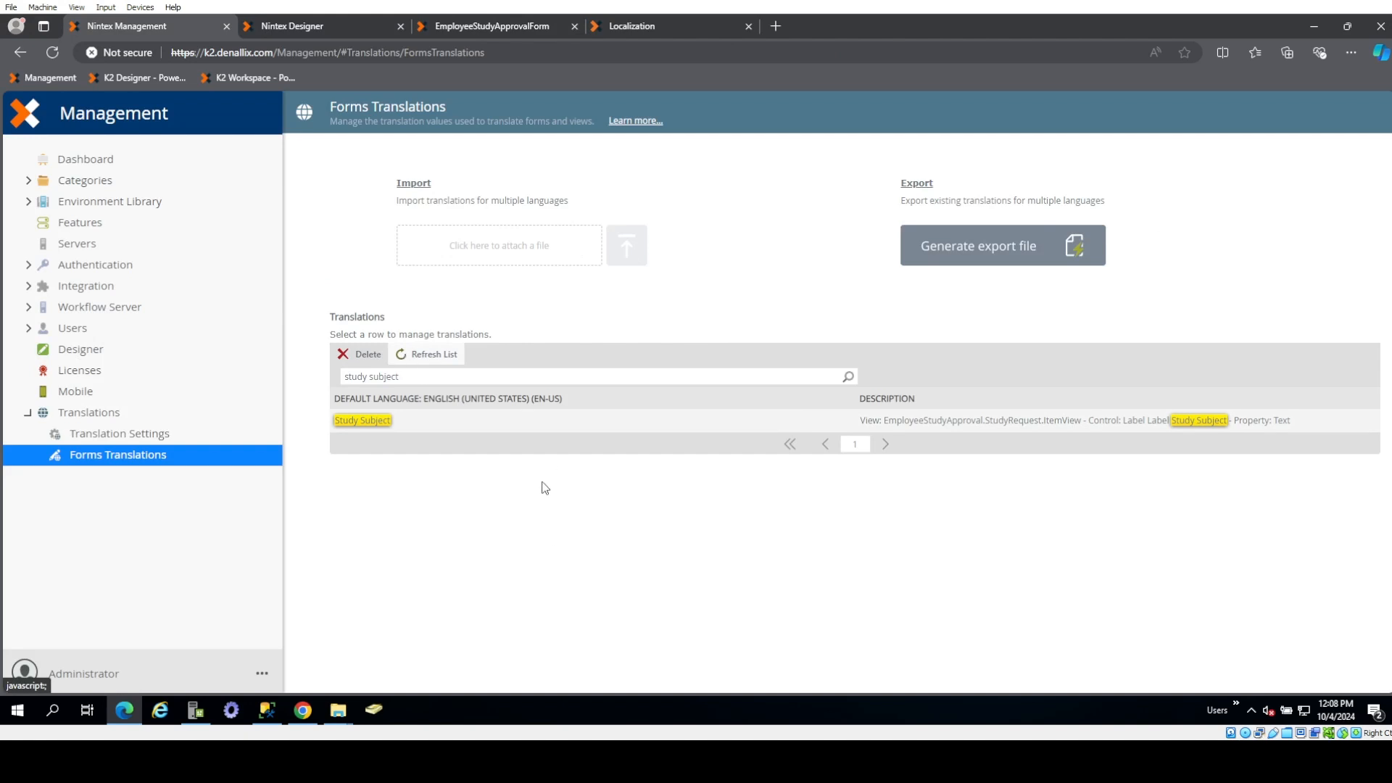
left_click(498, 419)
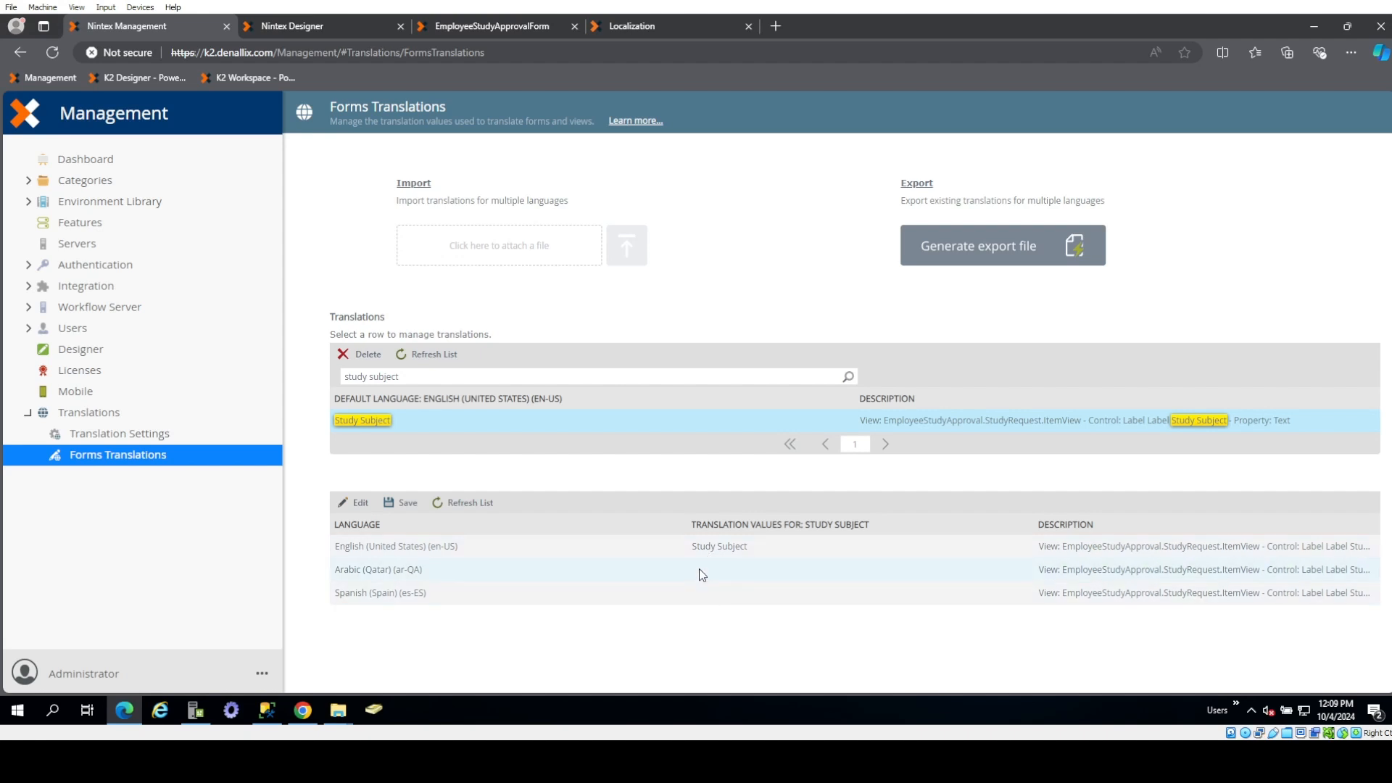
- In Nintex Designer, finish editing the EmployeeStudyApproval.StudyRequest.ItemView view and check it in
left_click(299, 27)
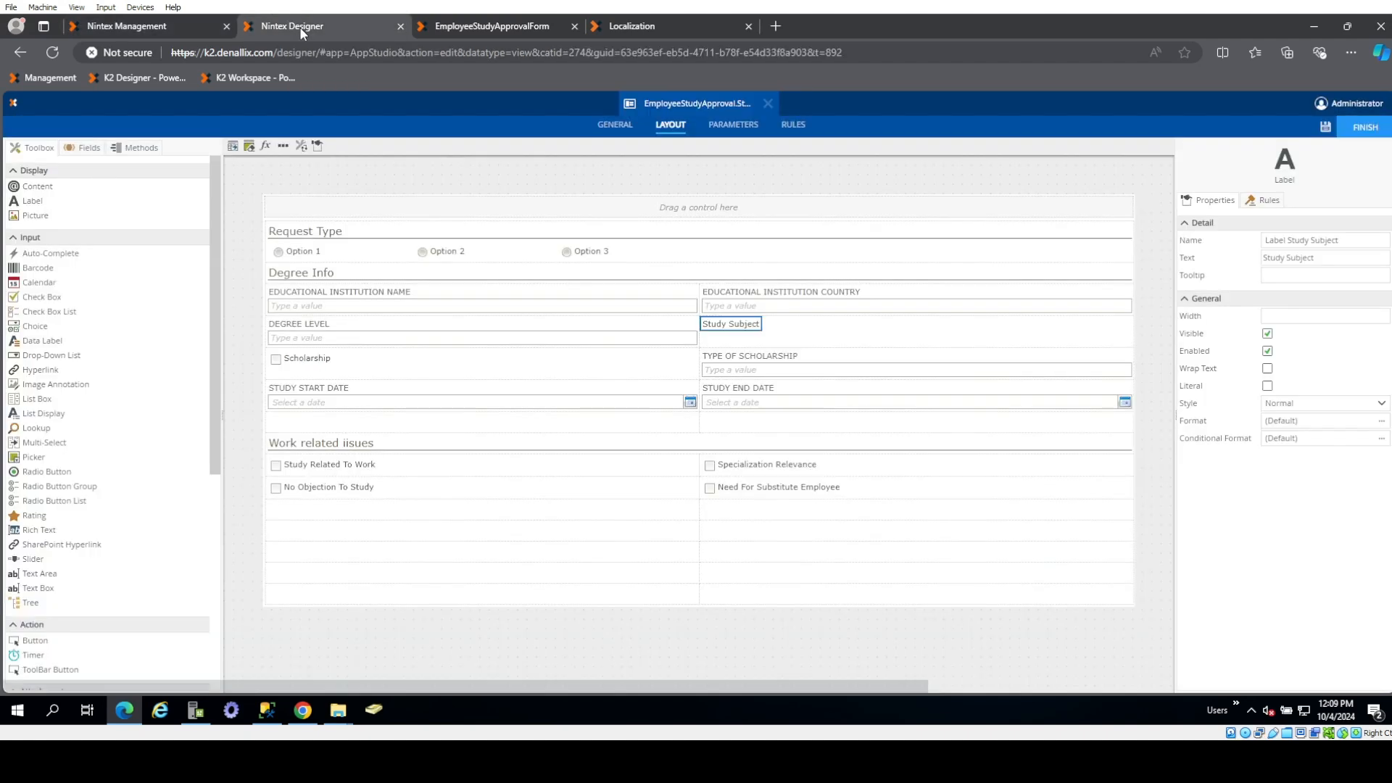
left_click(1361, 127)
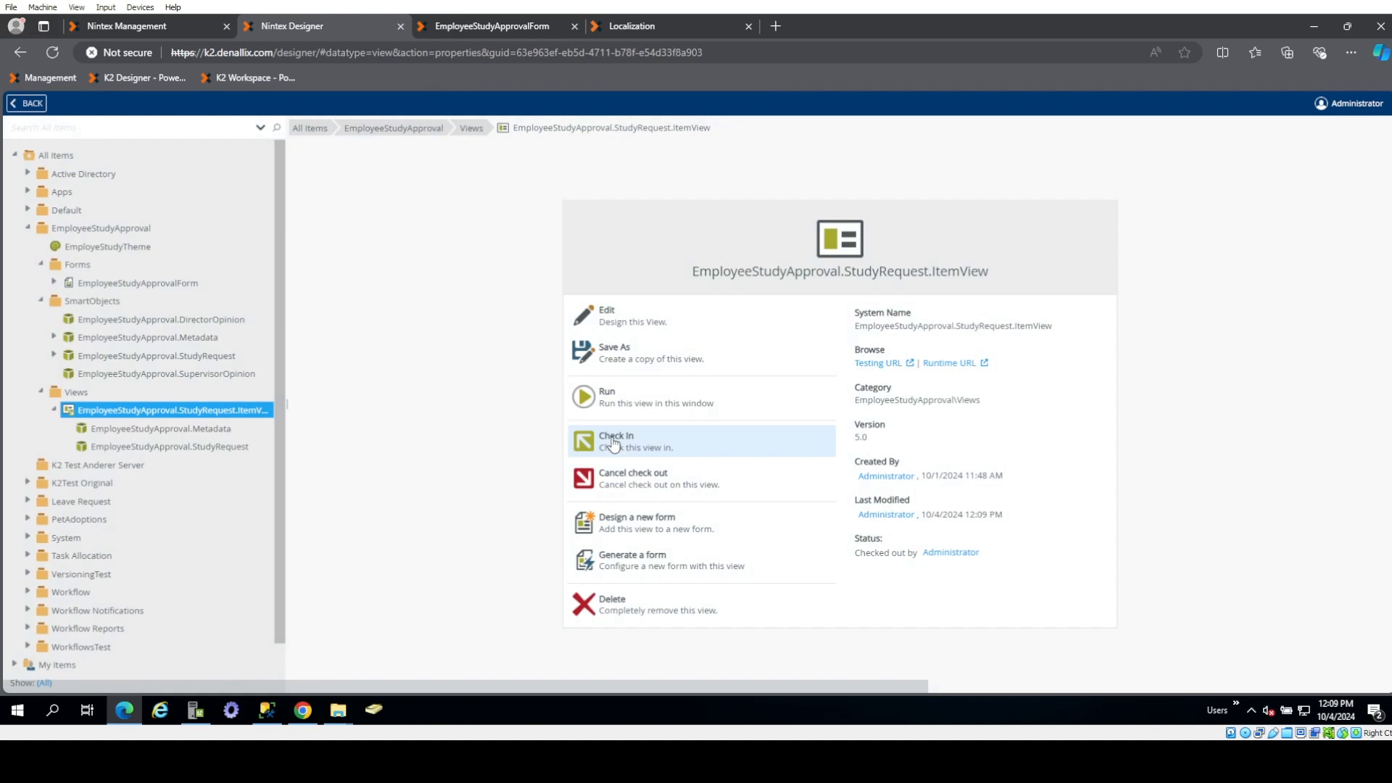
left_click(614, 442)
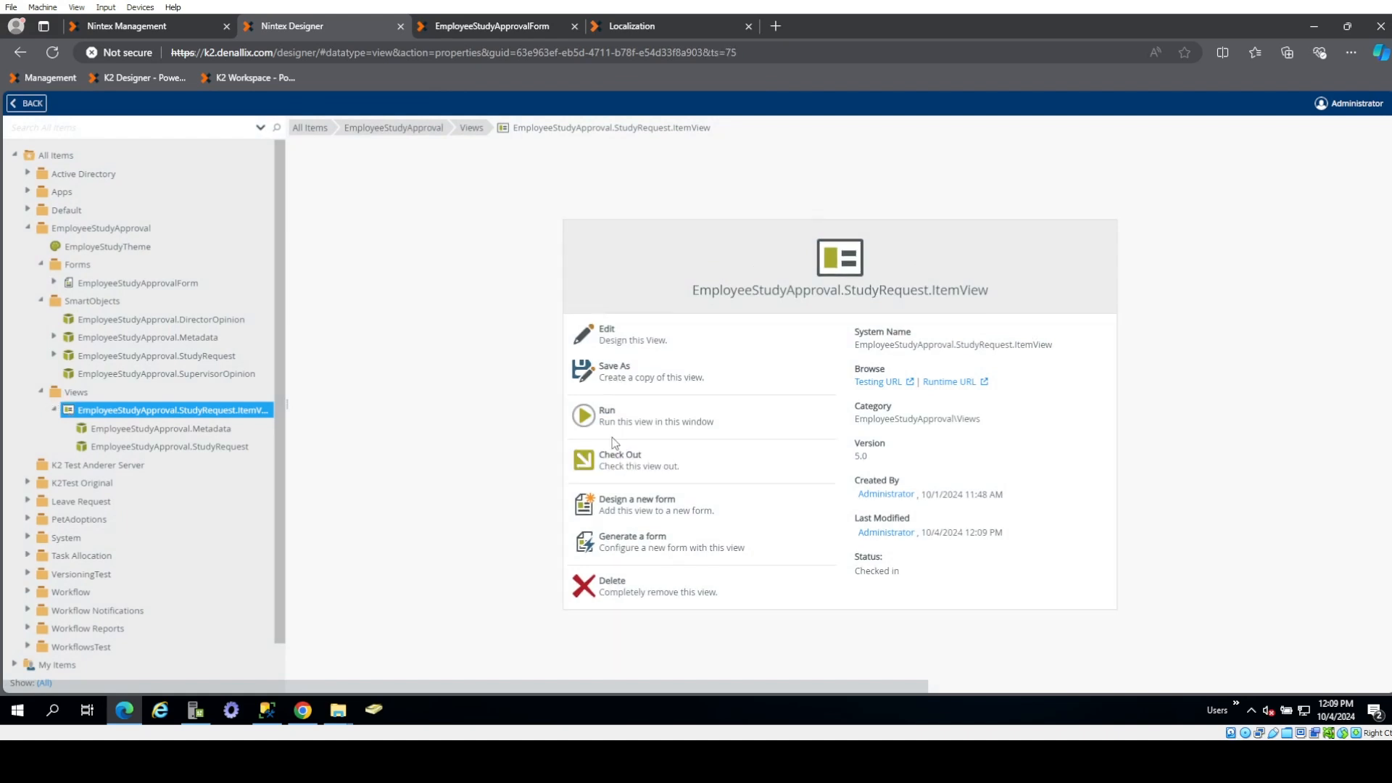
- Reload EmployeeStudyApprovalForm in Chrome to inspect the new label, and return to Forms Translations in Nintex Management
mouse_move(310, 714)
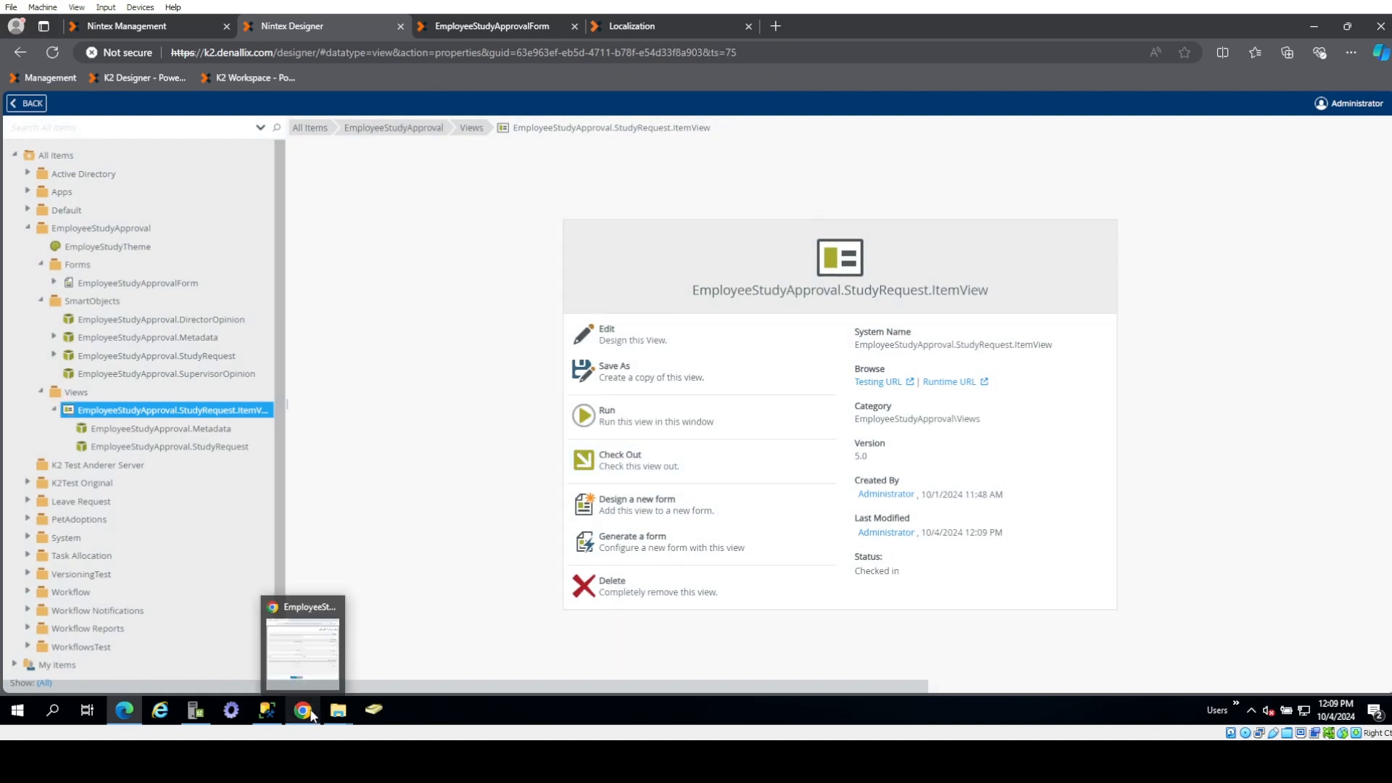
left_click(302, 622)
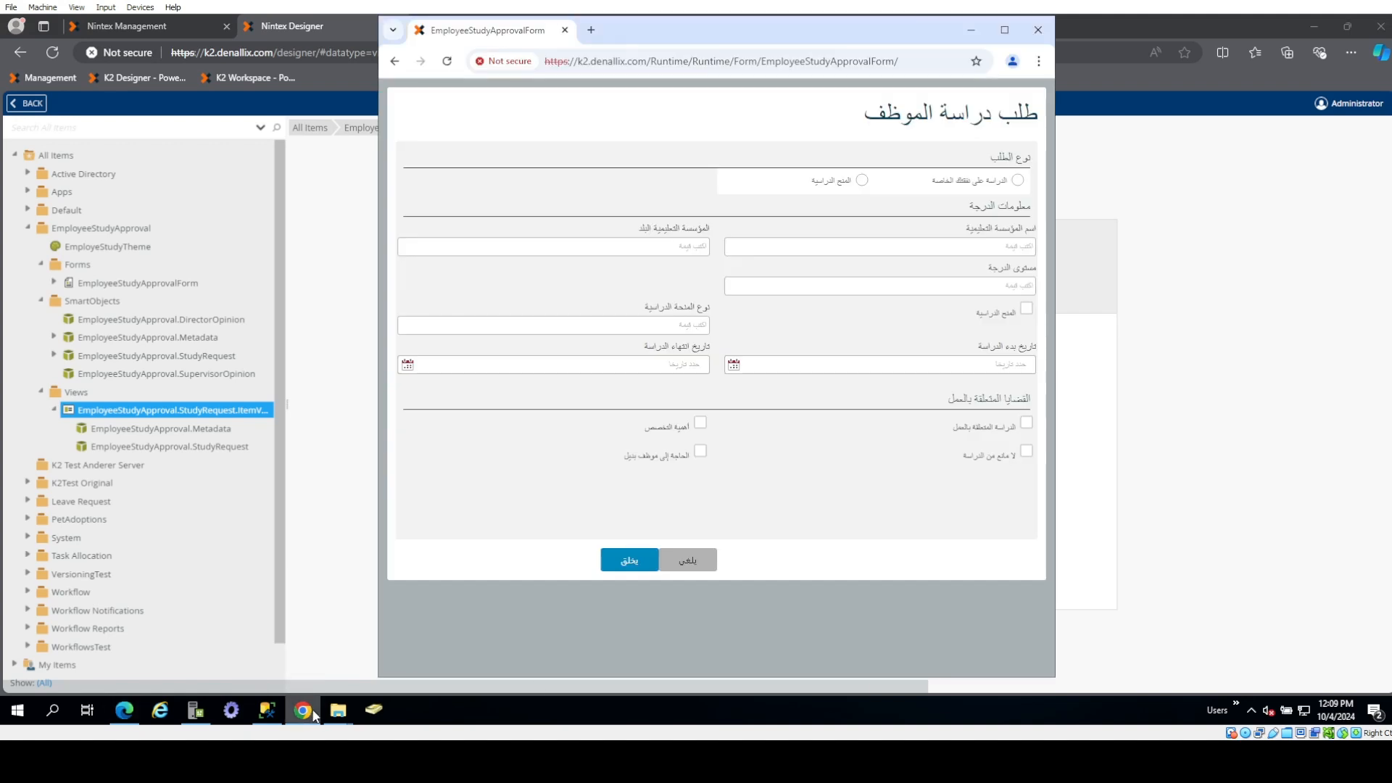
left_click(1239, 705)
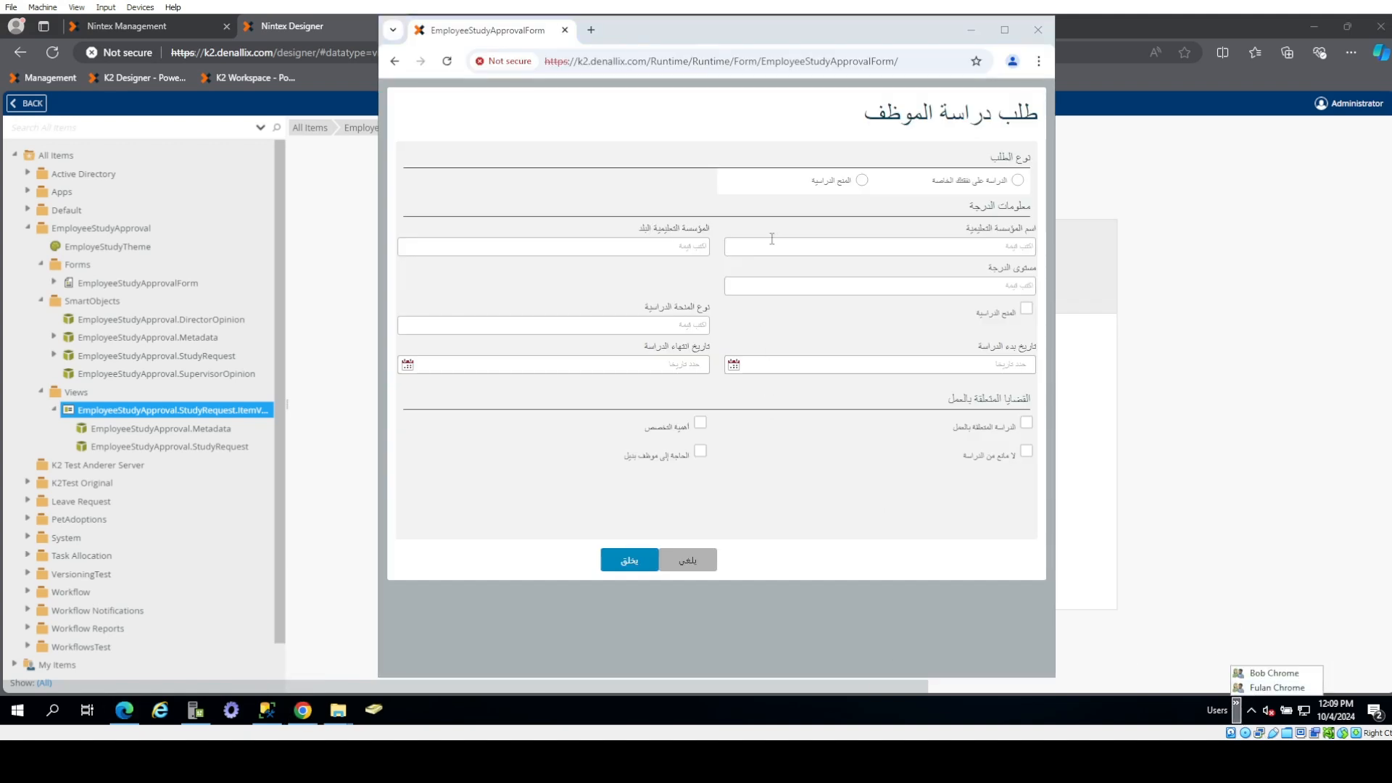
left_click(448, 61)
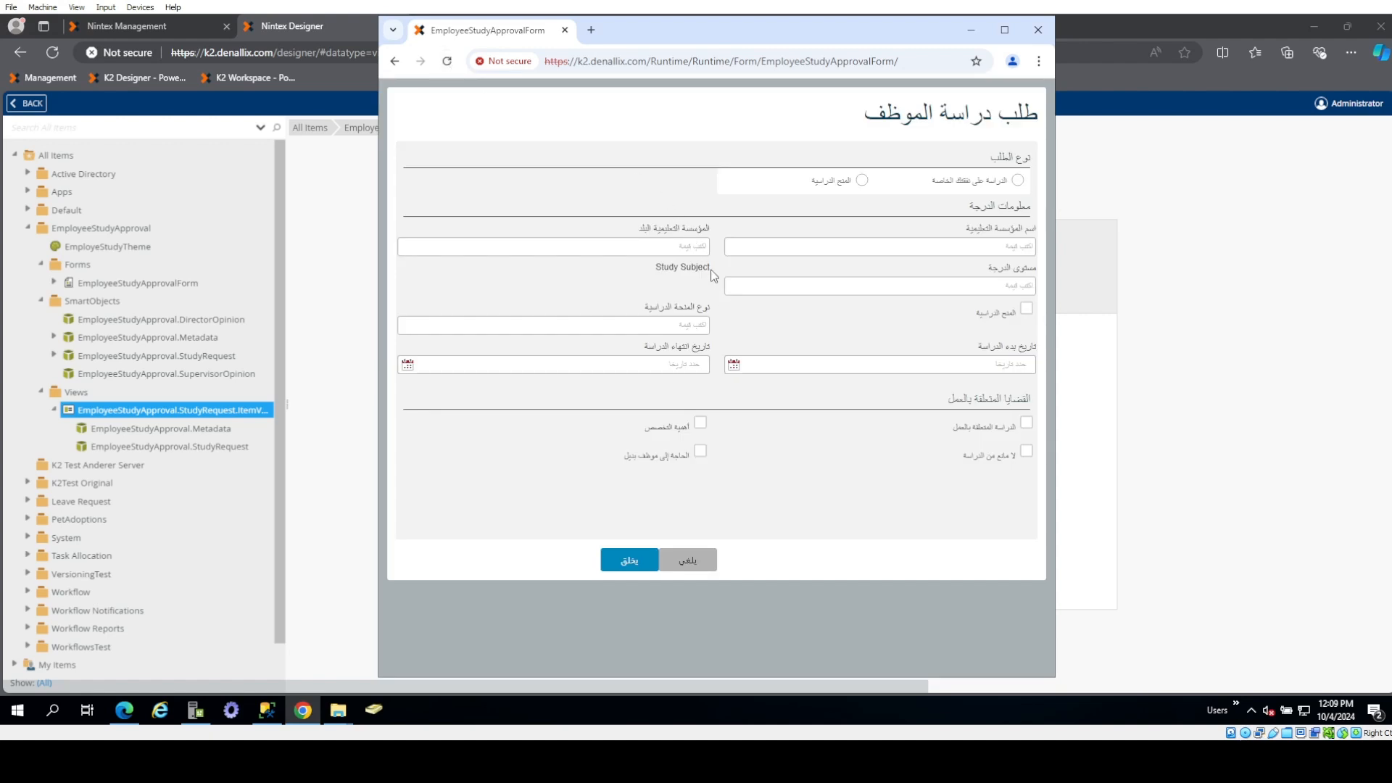
left_click_drag(712, 270, 651, 271)
left_click(337, 242)
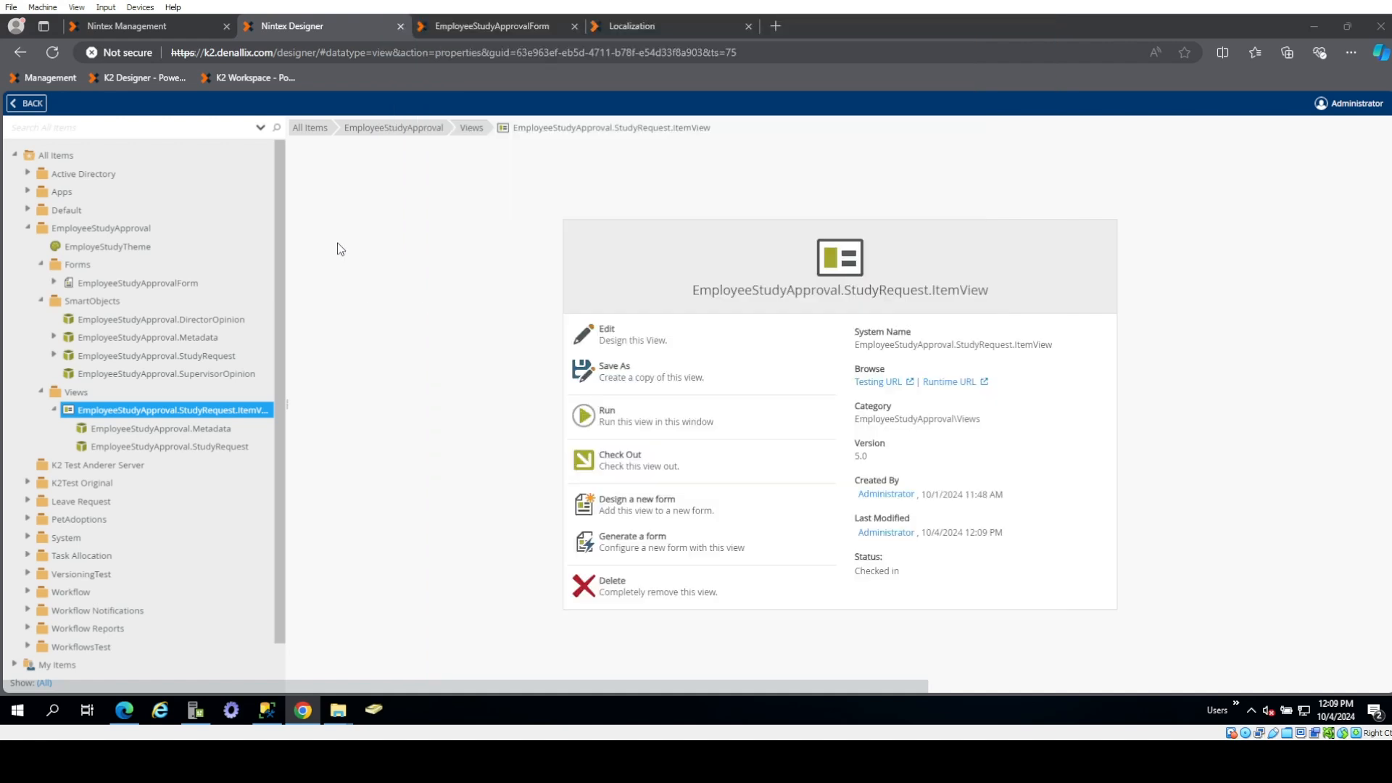
left_click(148, 34)
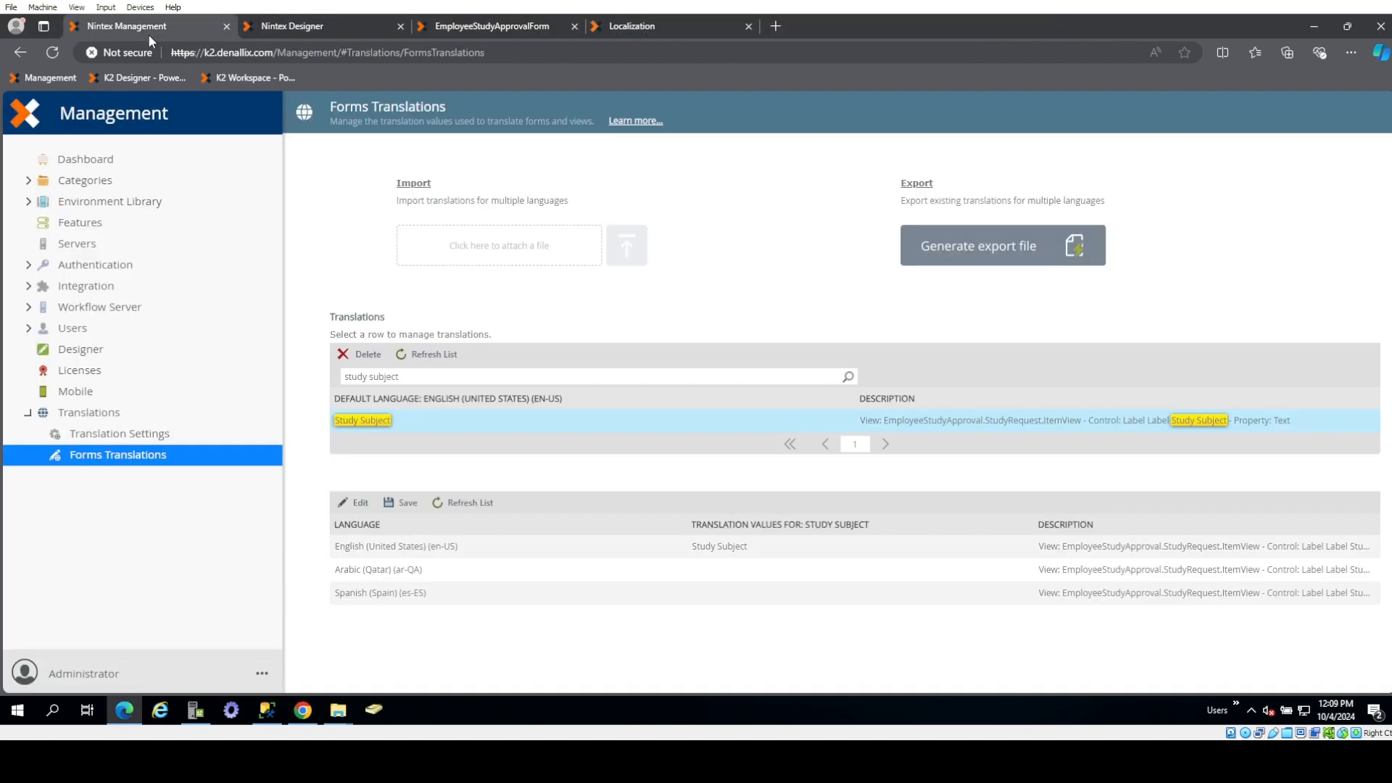
left_click(773, 26)
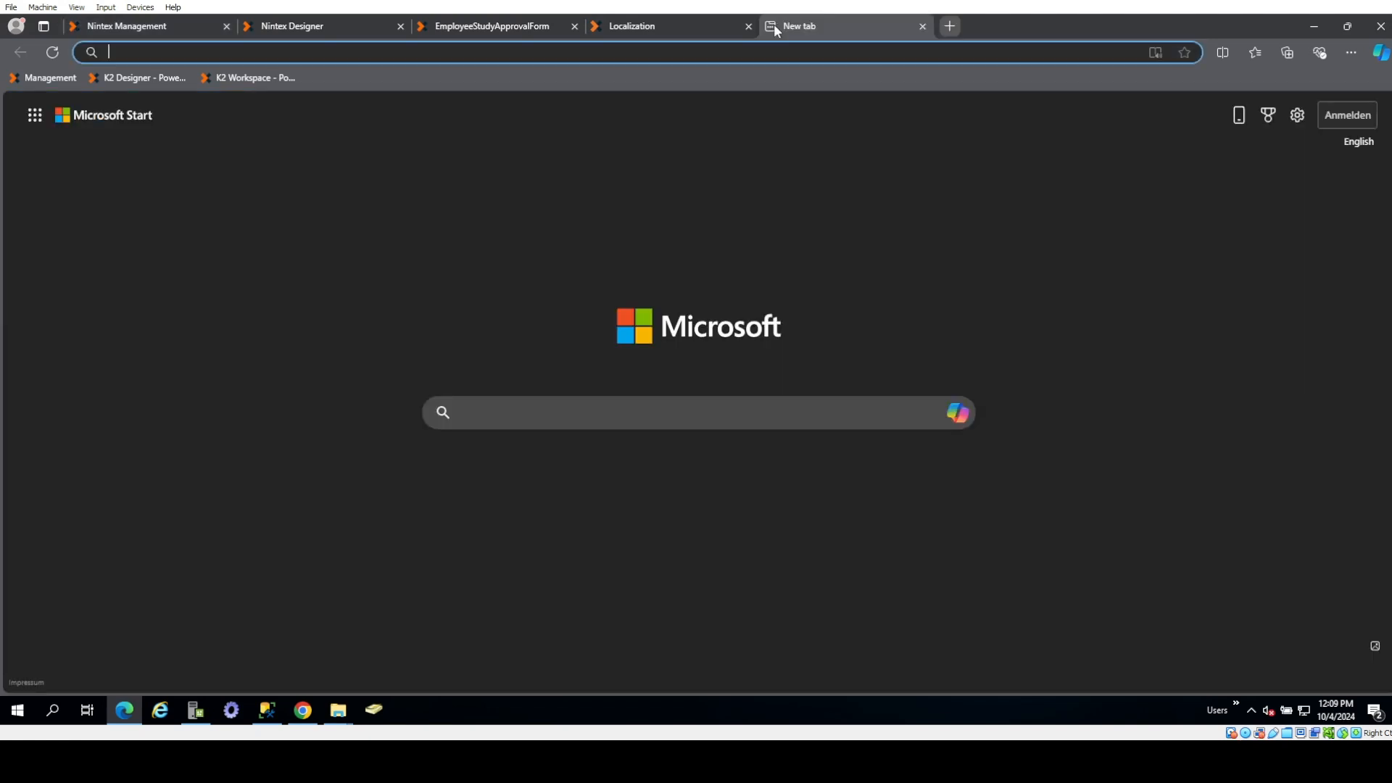
type("googl")
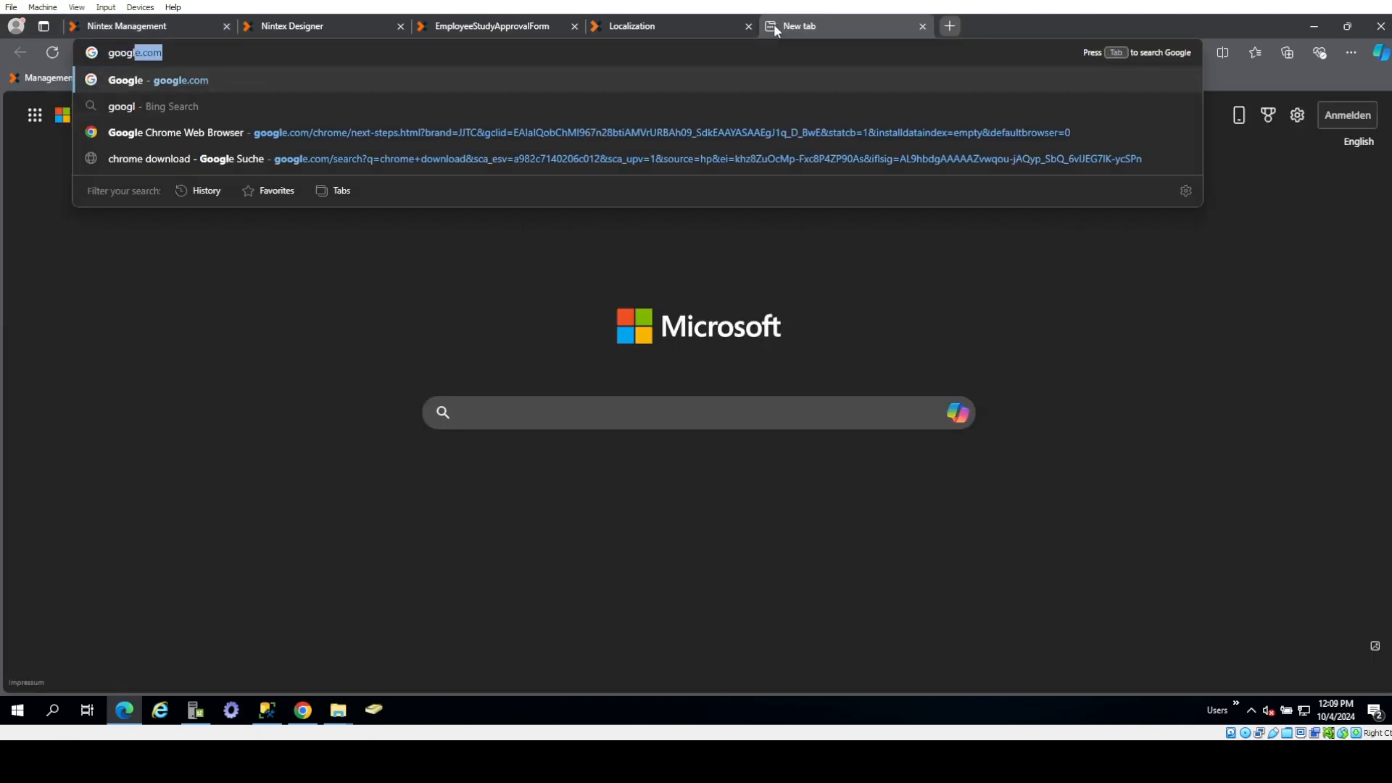
type("e.com")
key("Return")
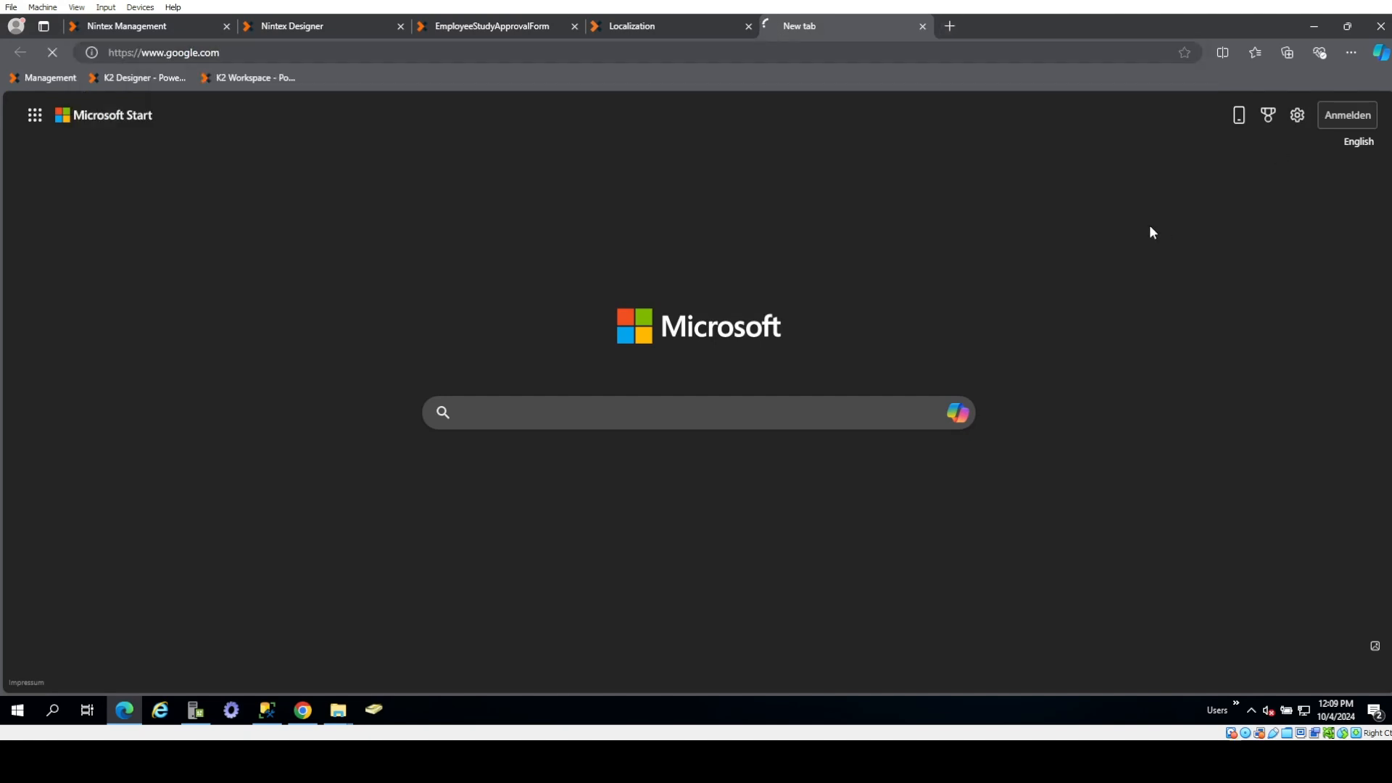
left_click(168, 36)
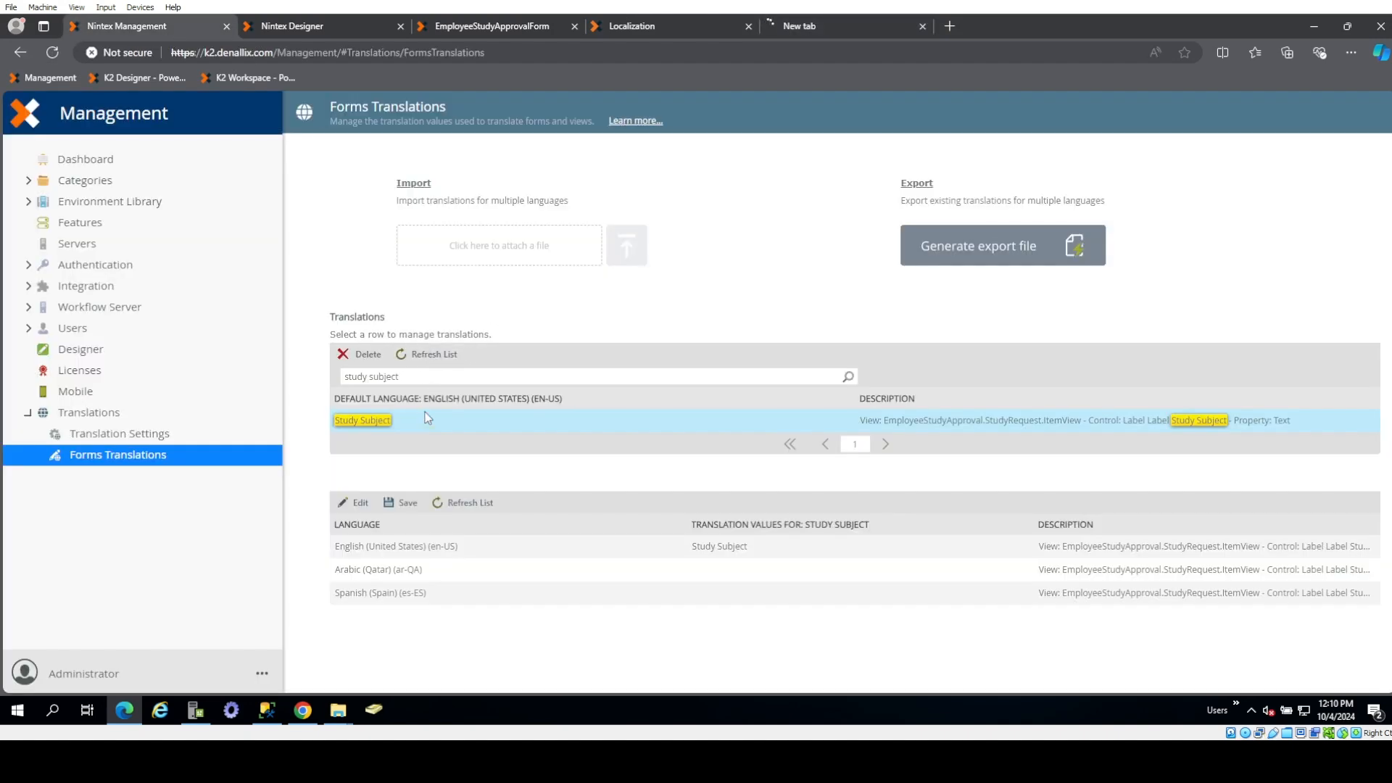
- Enter "موضوع الدراسة" as the Arabic (Qatar) translation value for Study Subject and save it
left_click(433, 595)
left_click(376, 508)
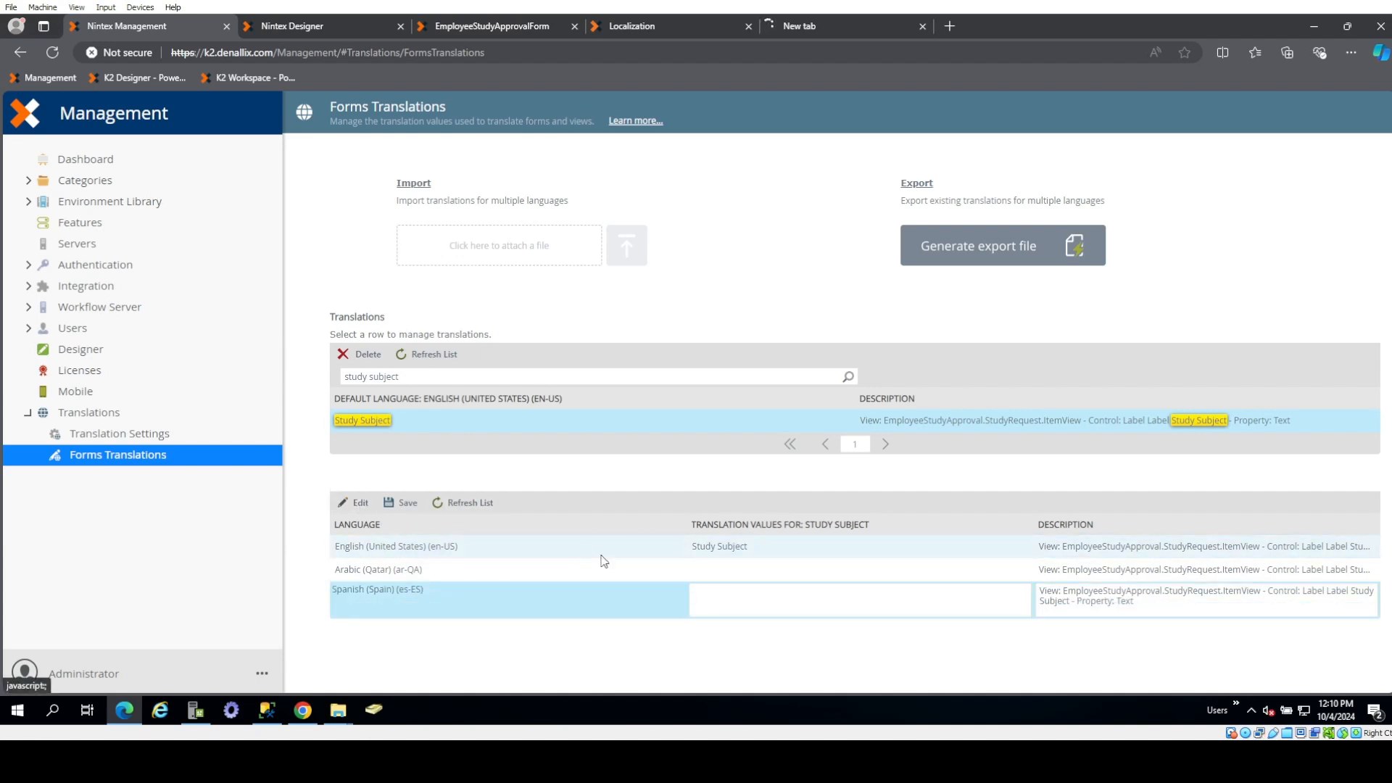
left_click(834, 23)
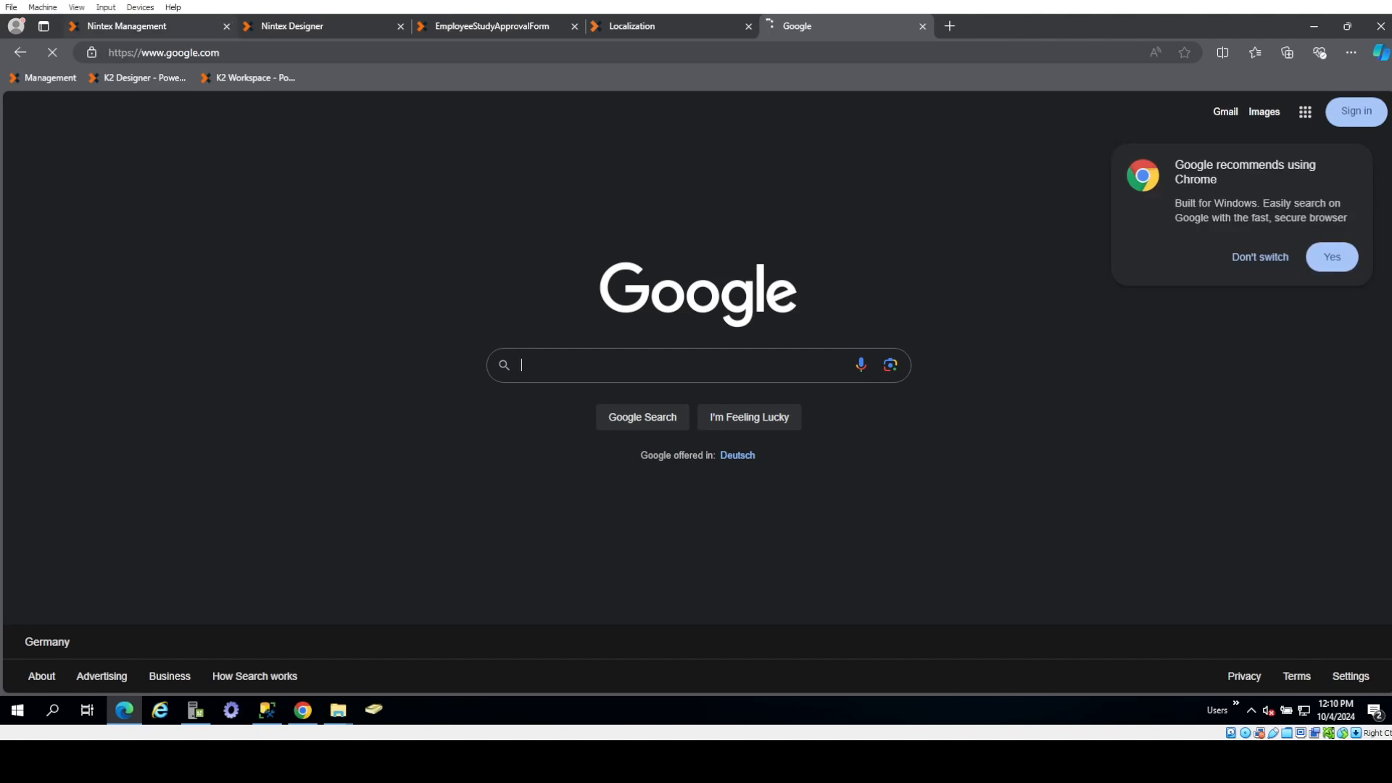
left_click(145, 27)
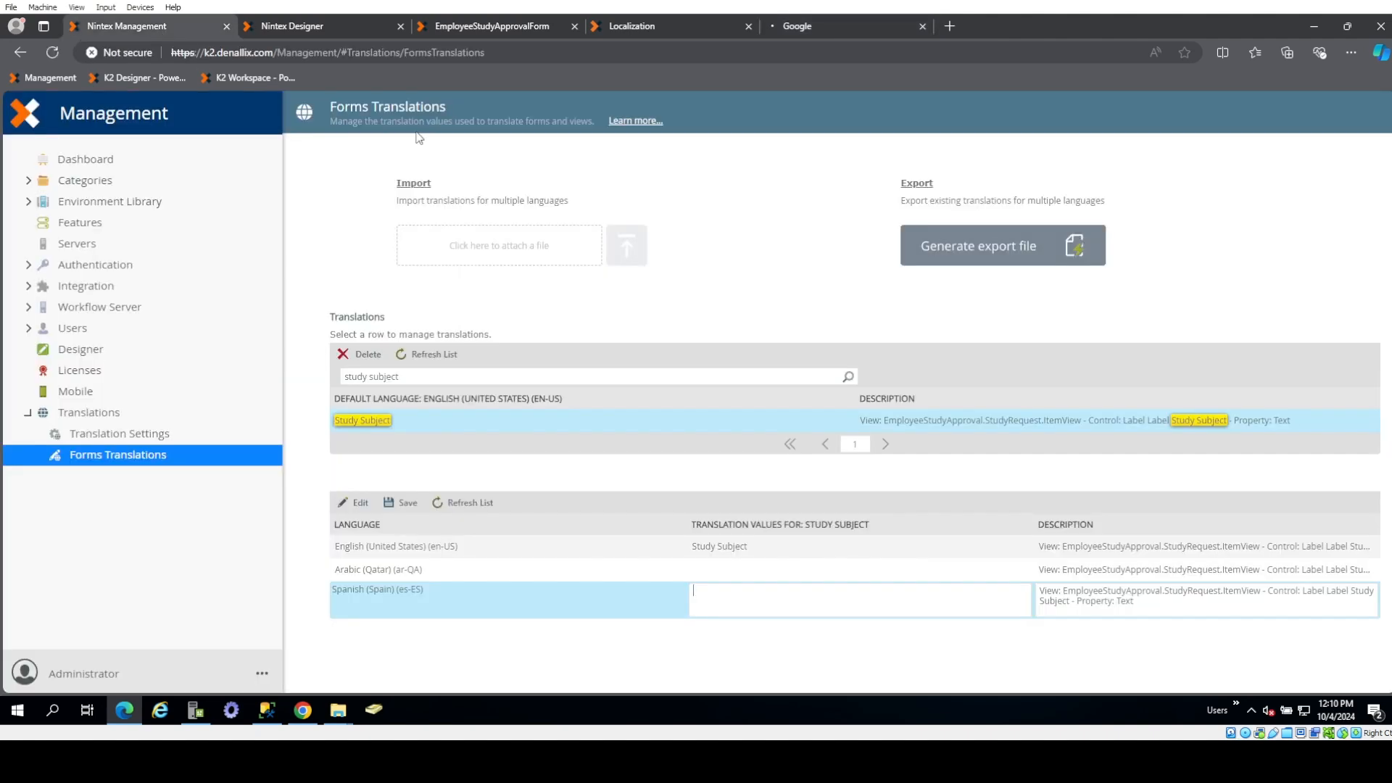
left_click(734, 570)
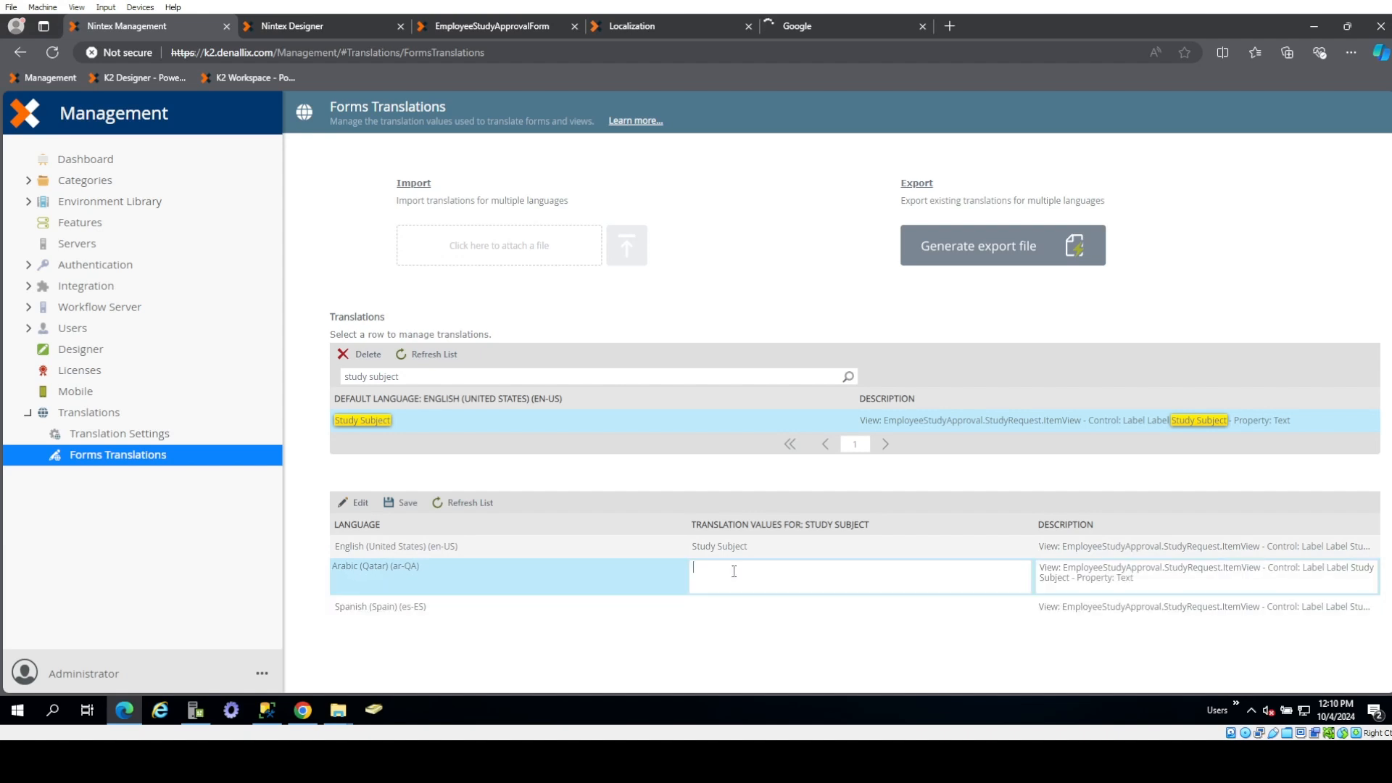
type("موضوع الدراسة")
left_click(403, 504)
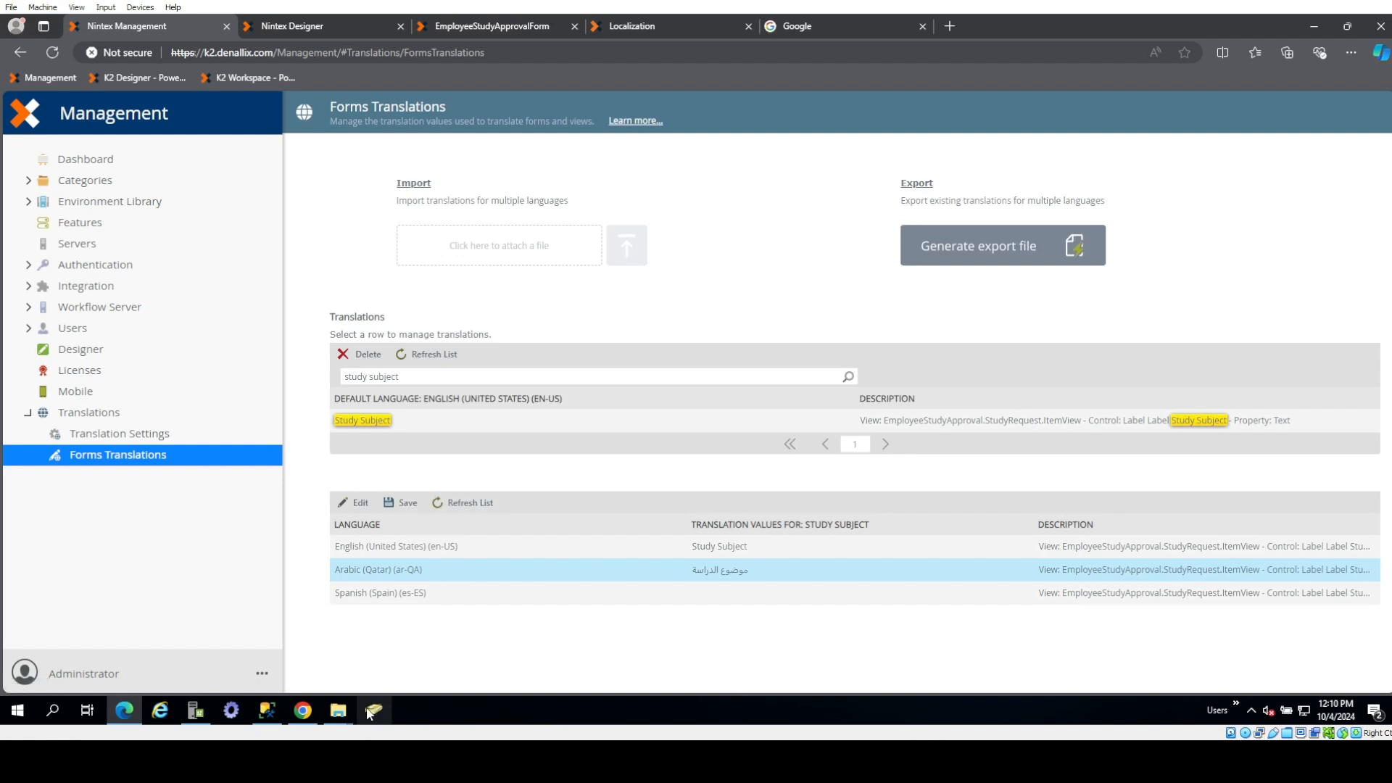
- Reload EmployeeStudyApprovalForm in Chrome to check the Arabic translation of the Study Subject label
left_click(303, 711)
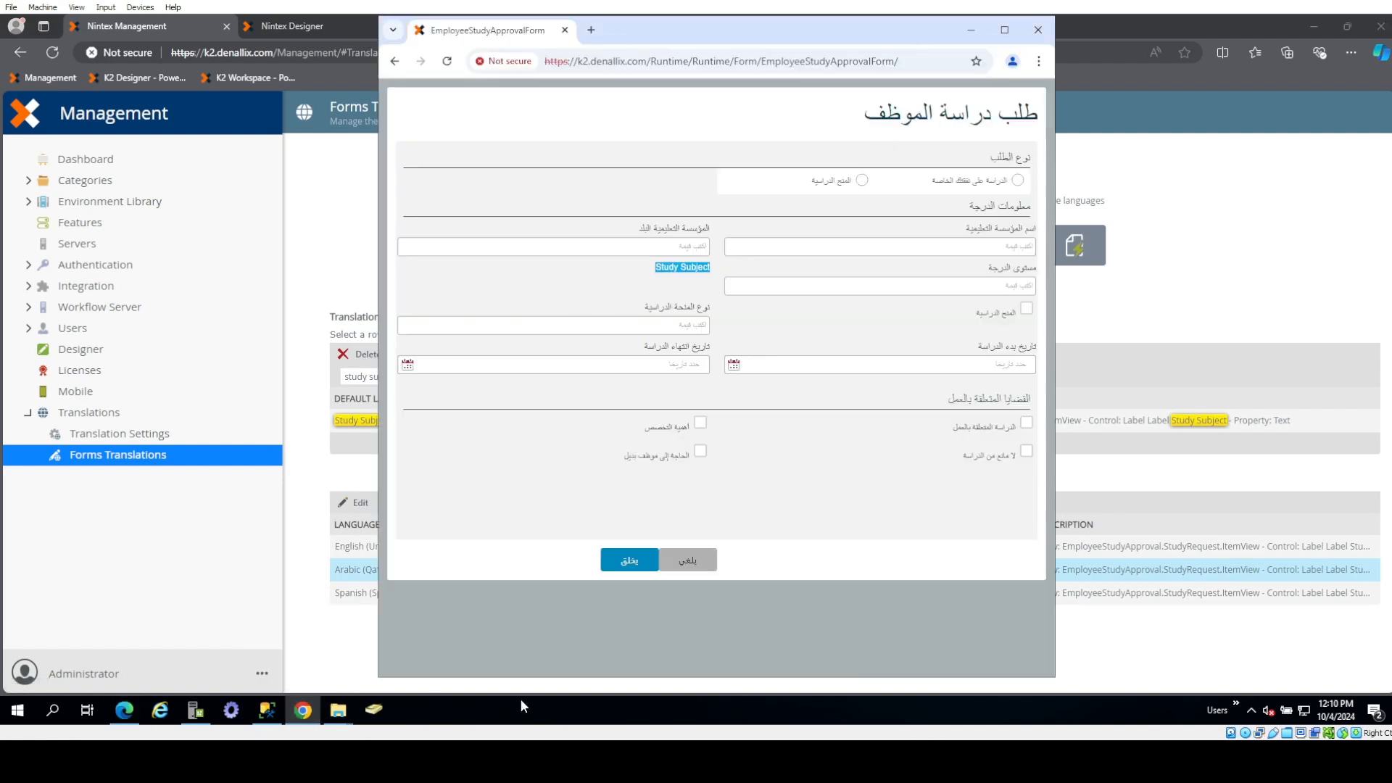
left_click(692, 279)
left_click(447, 61)
- Open Chrome's language settings to review the preferred languages, and look at the languages available to add
left_click(1039, 63)
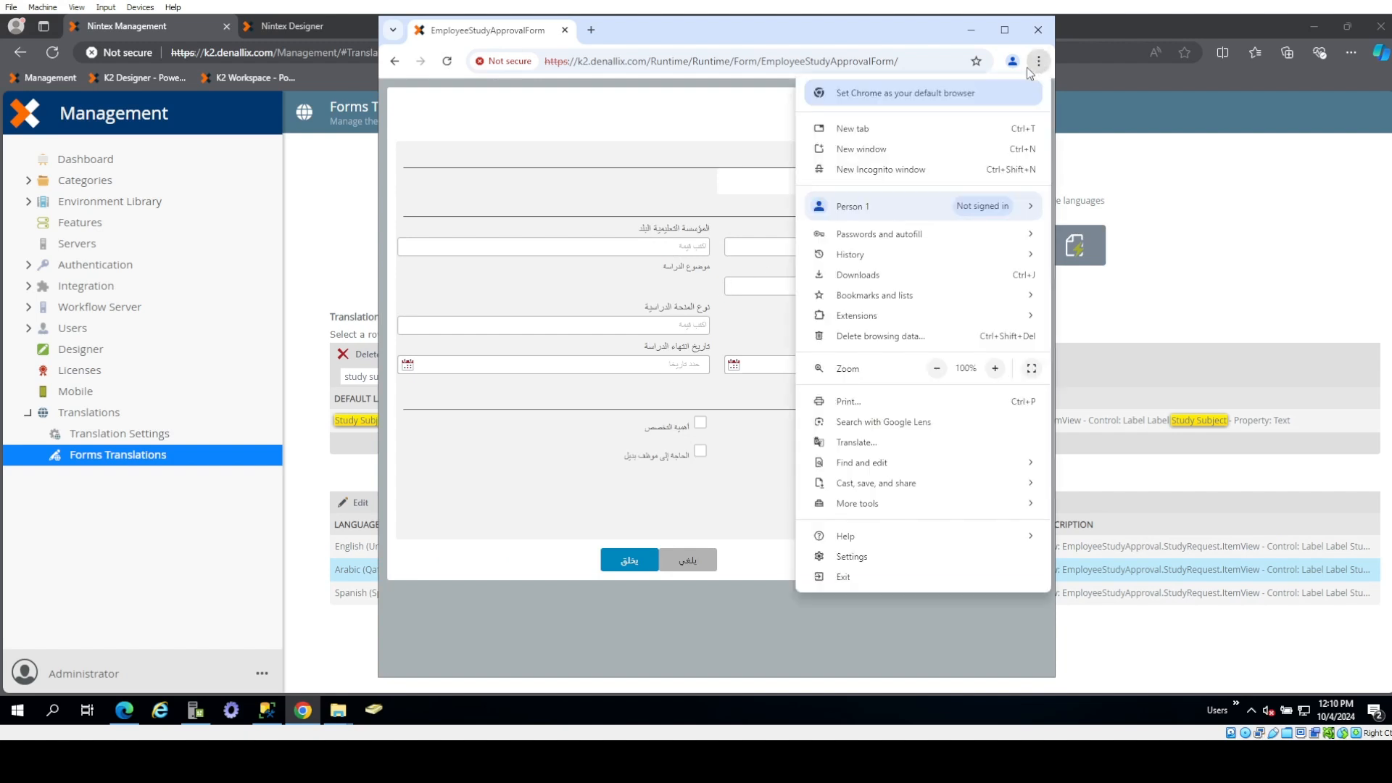
mouse_move(954, 313)
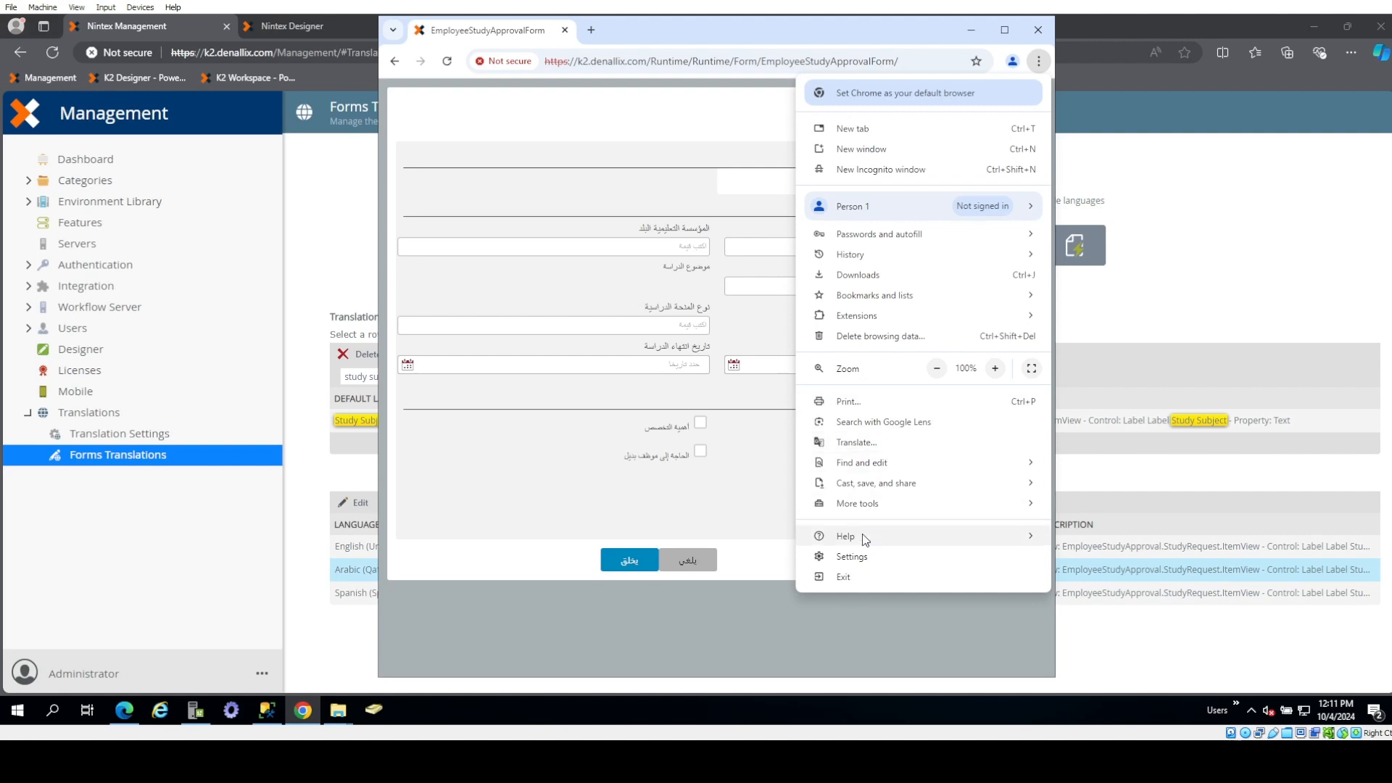
left_click(856, 557)
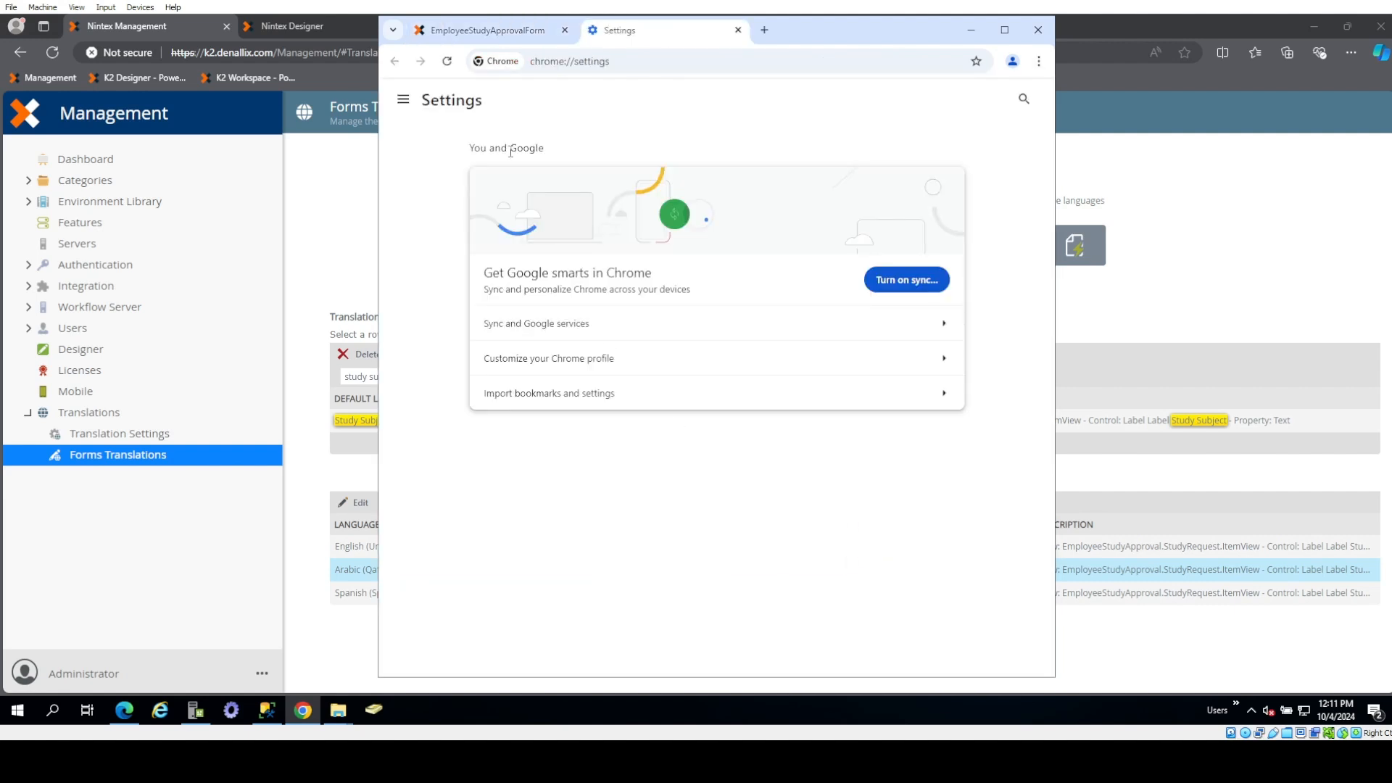
left_click(403, 100)
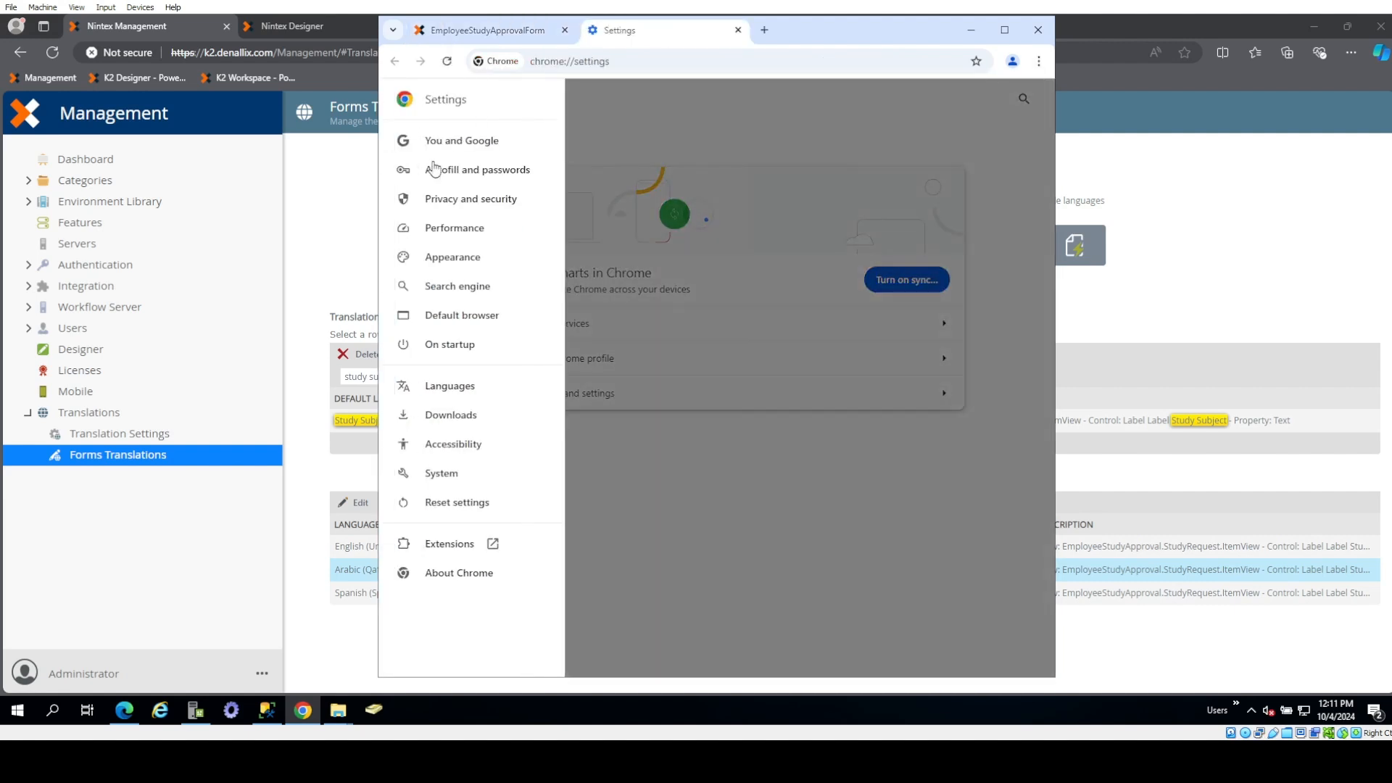
left_click(472, 387)
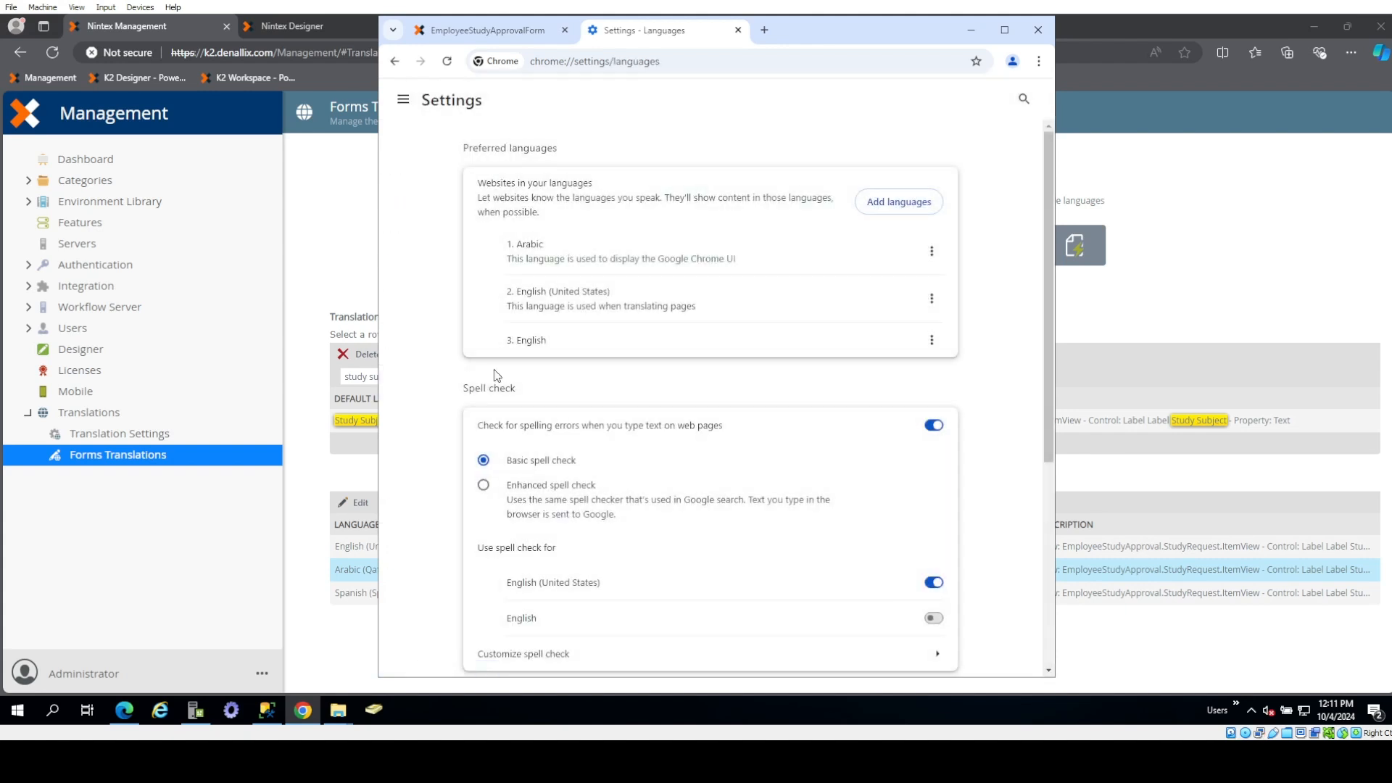
left_click(878, 207)
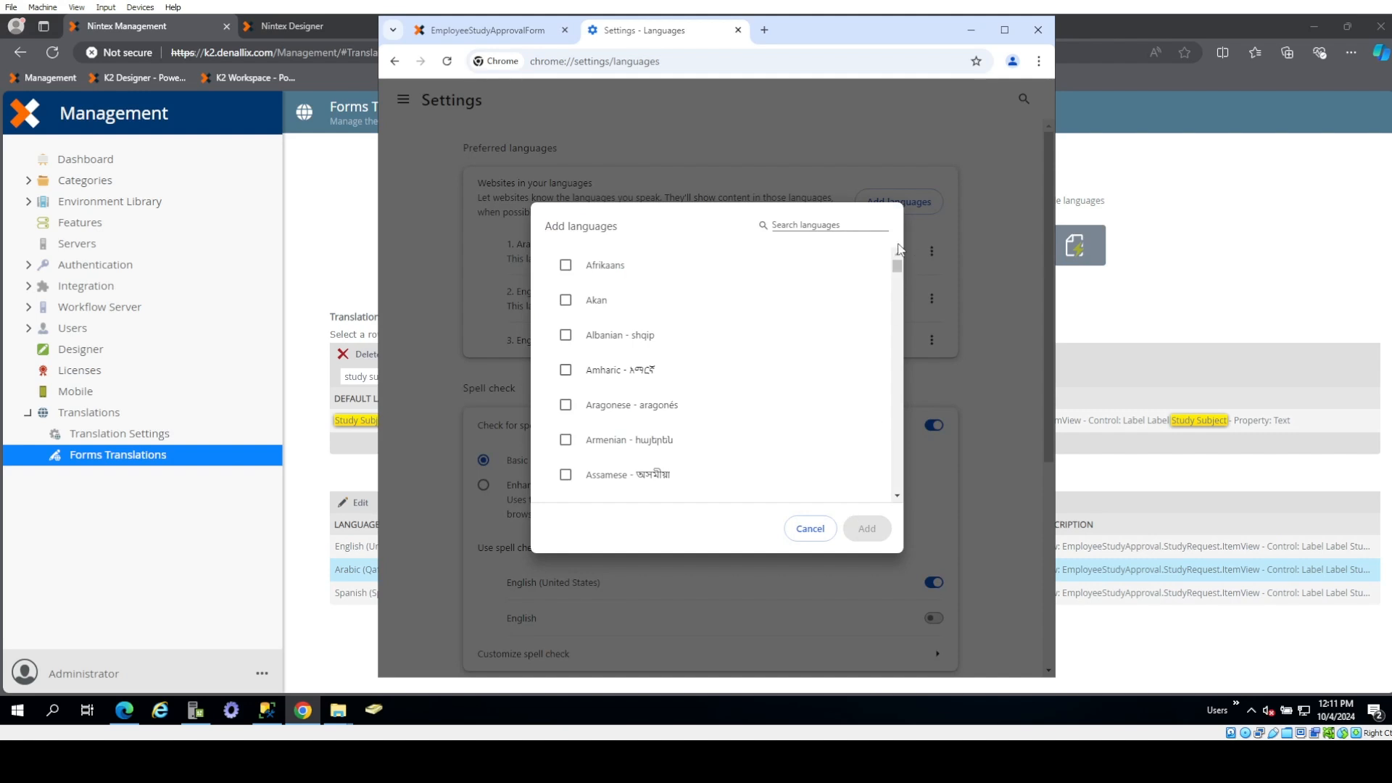
left_click(811, 529)
- Move Arabic below English (United States) in the preferred languages, and move it back to the top
left_click(932, 251)
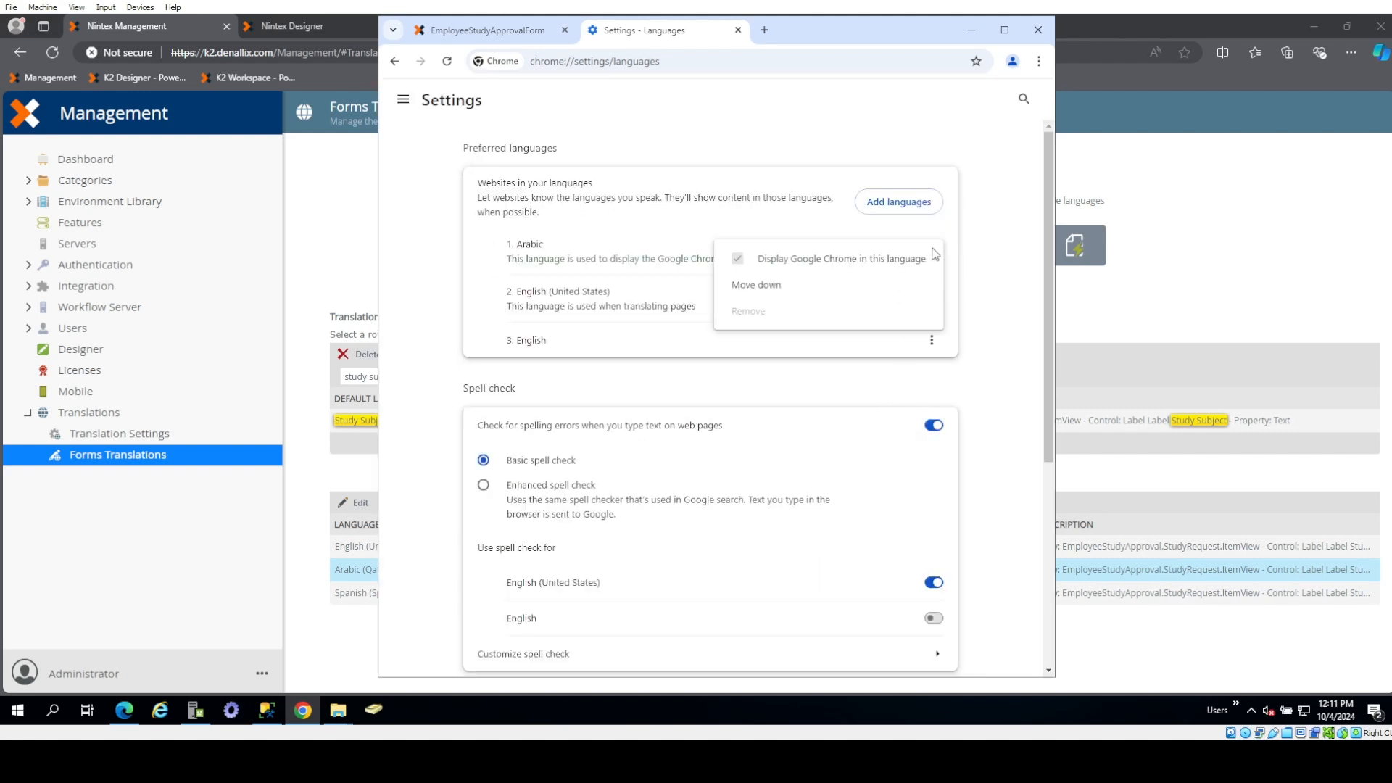
left_click(889, 286)
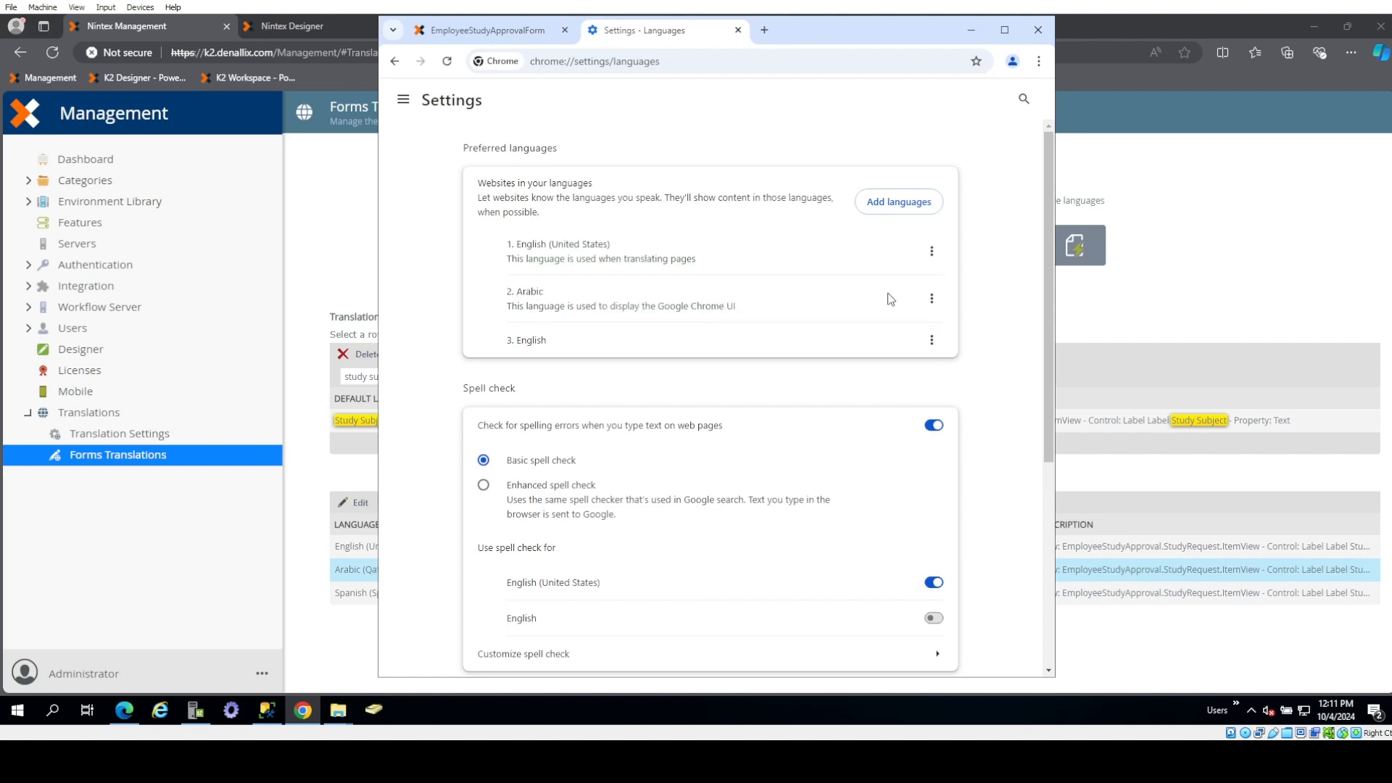
left_click(932, 299)
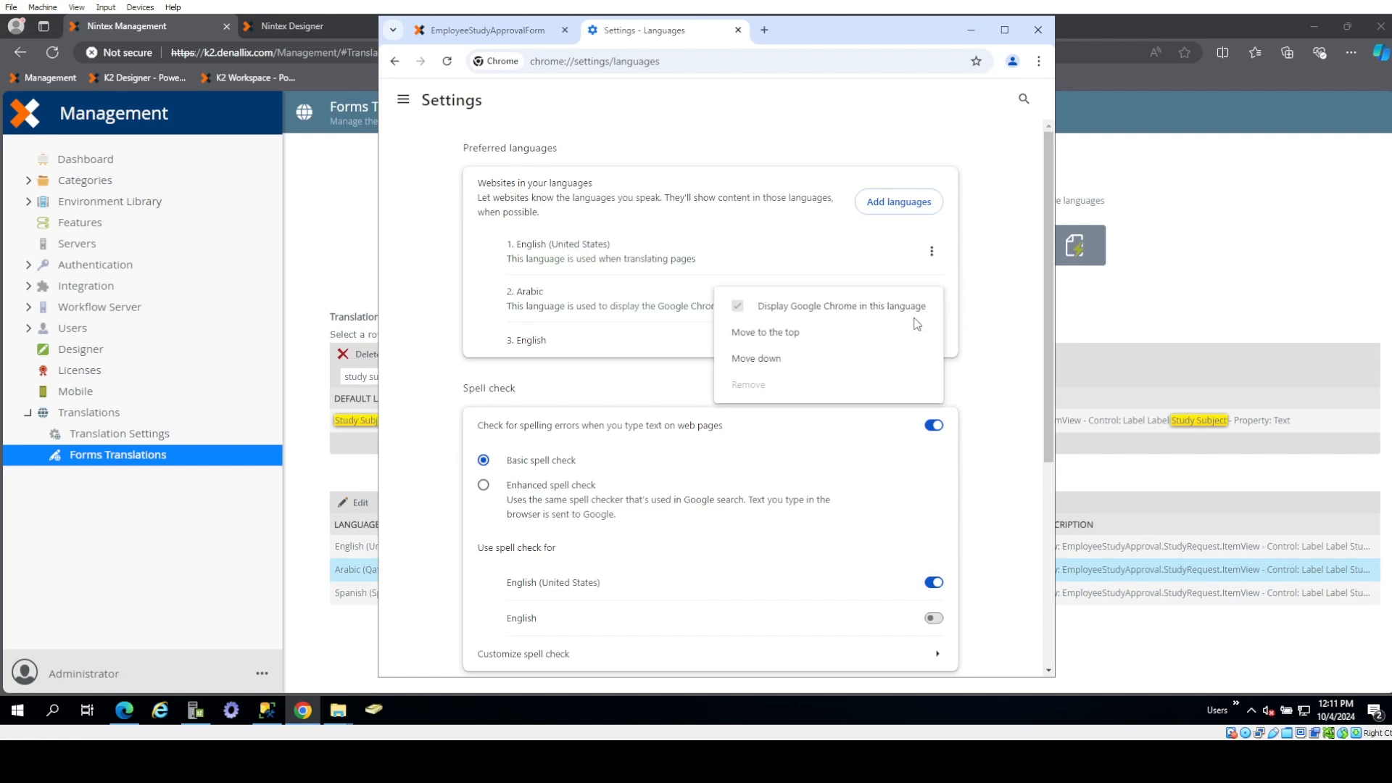
left_click(824, 331)
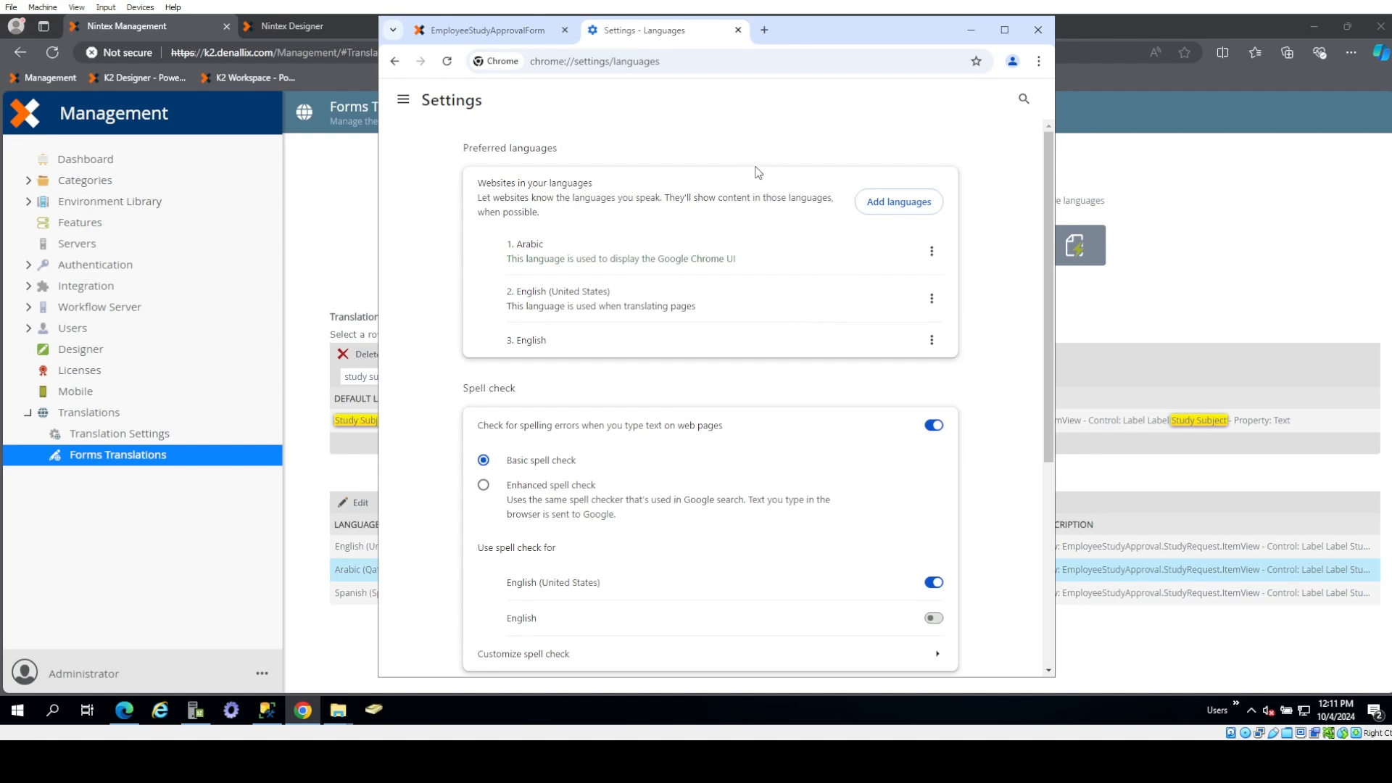
- Close Chrome's language settings and review the preferred languages in Microsoft Edge's settings, closing the settings and the Copilot pane when done
left_click(739, 31)
left_click(1076, 96)
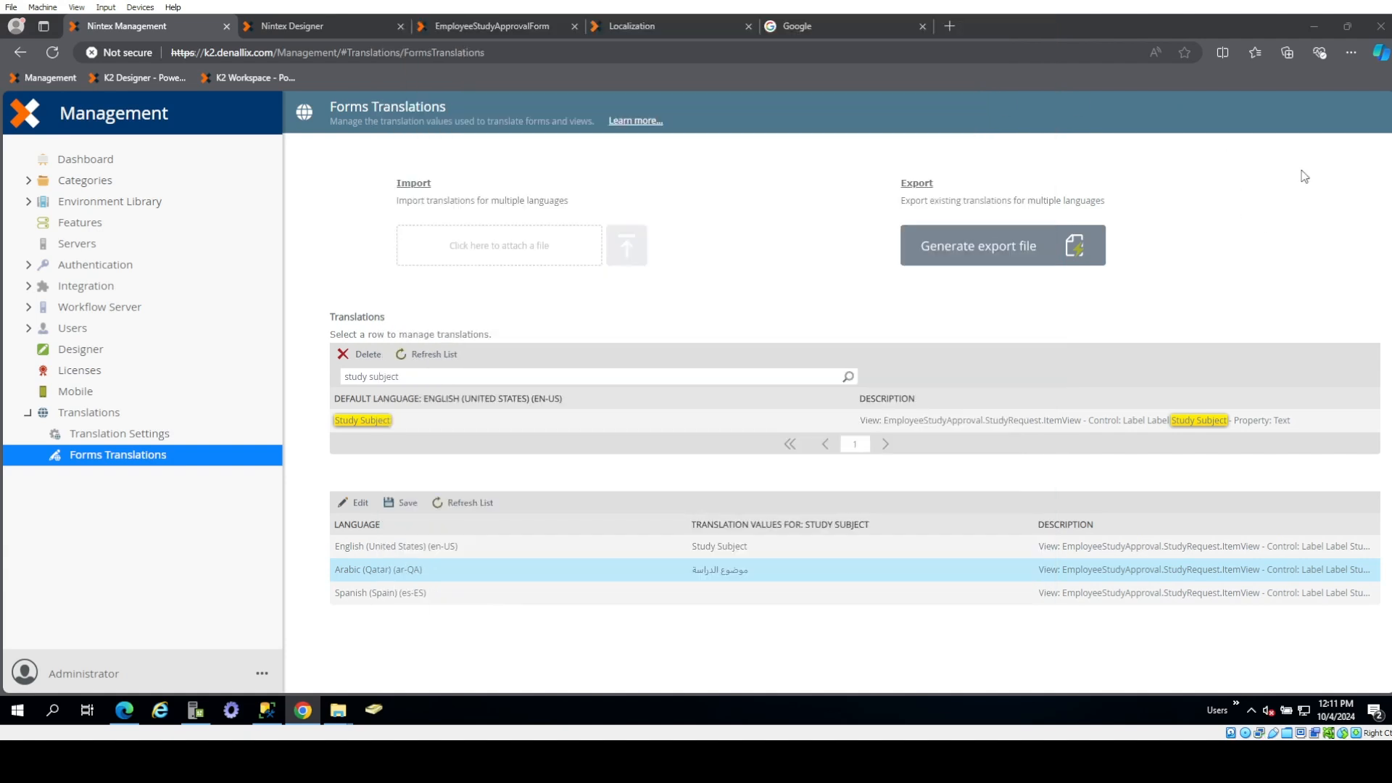
left_click(1380, 54)
left_click(1350, 52)
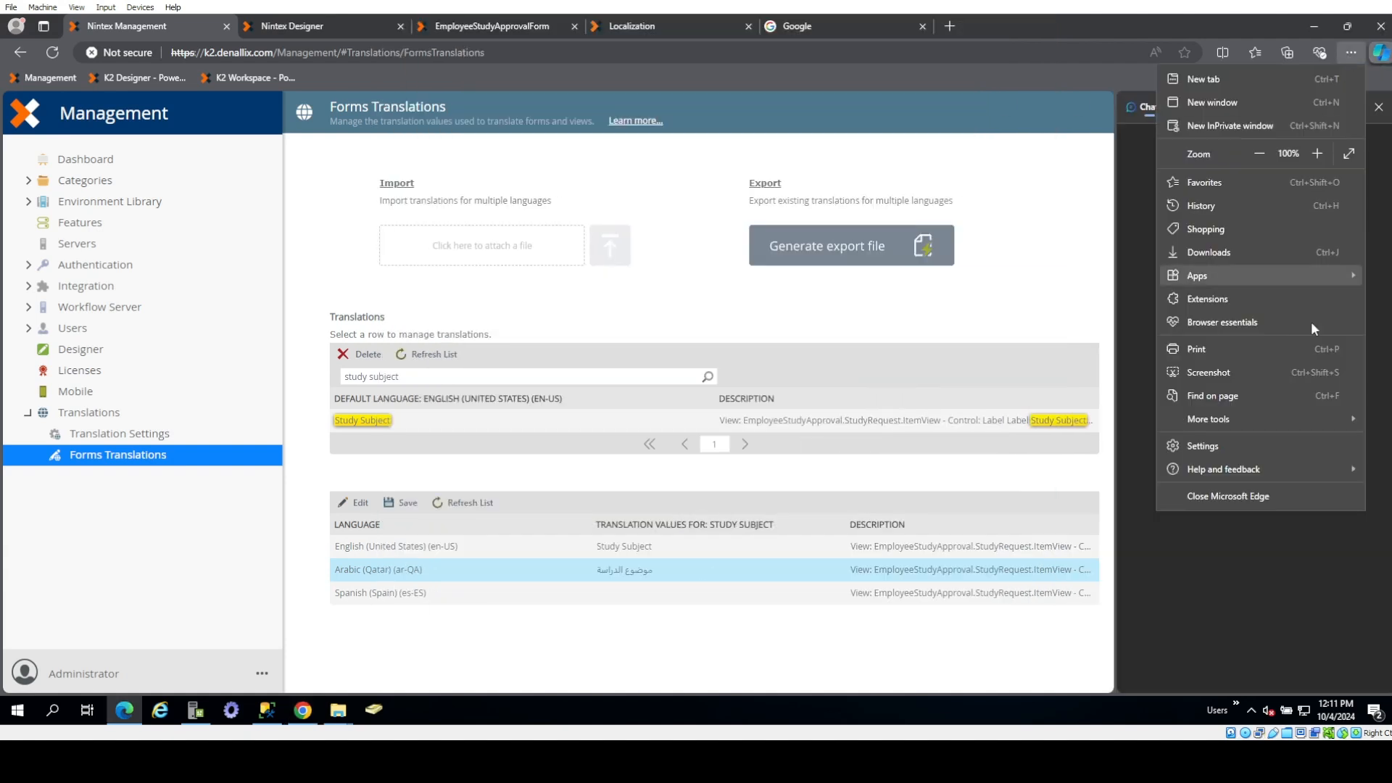
left_click(1216, 441)
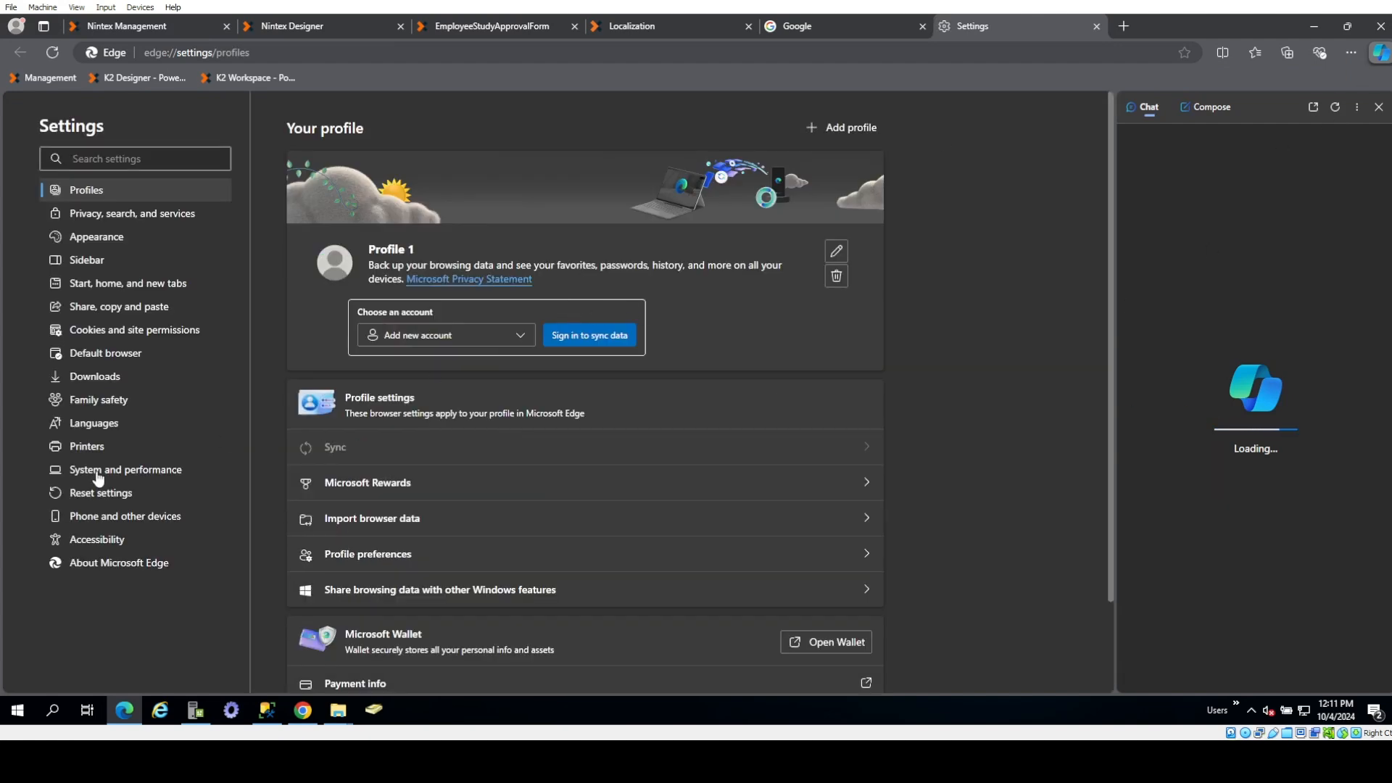
left_click(91, 424)
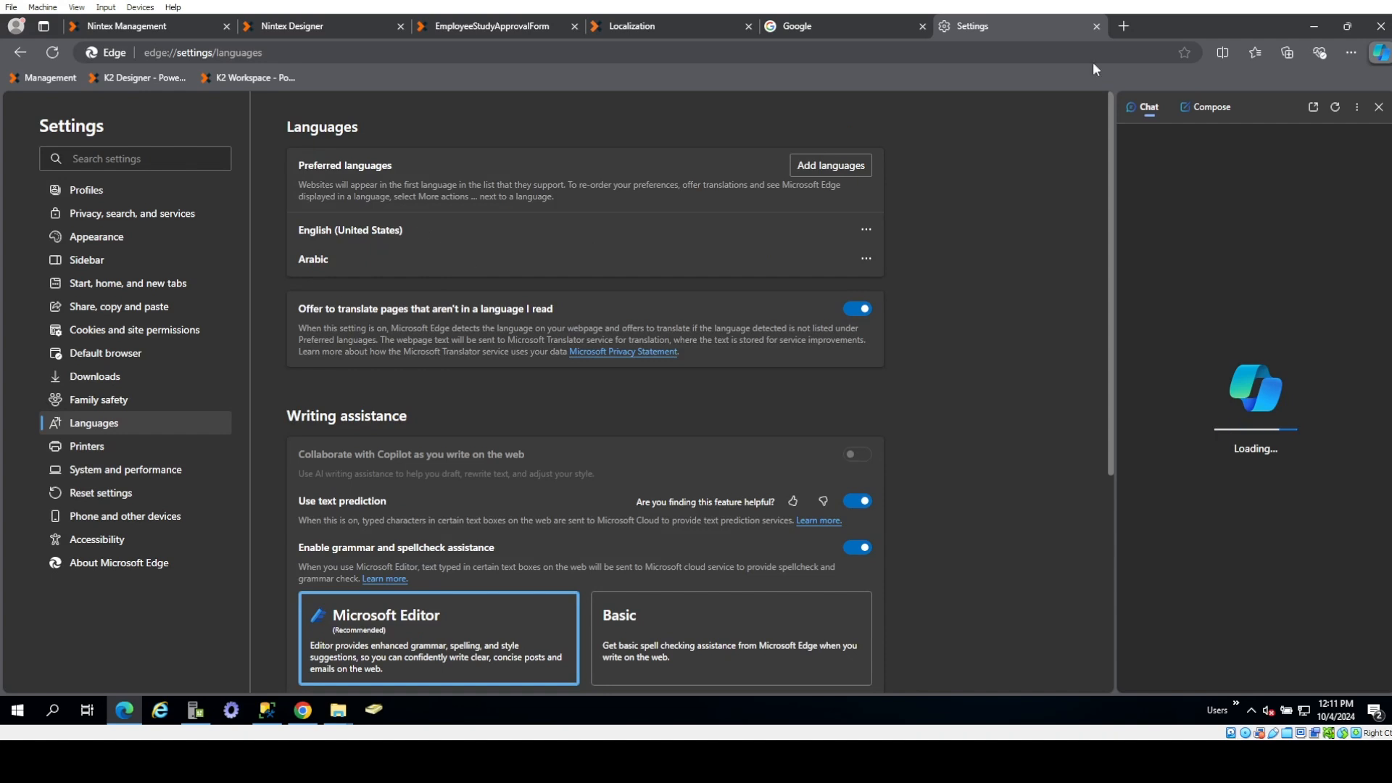
left_click(1097, 26)
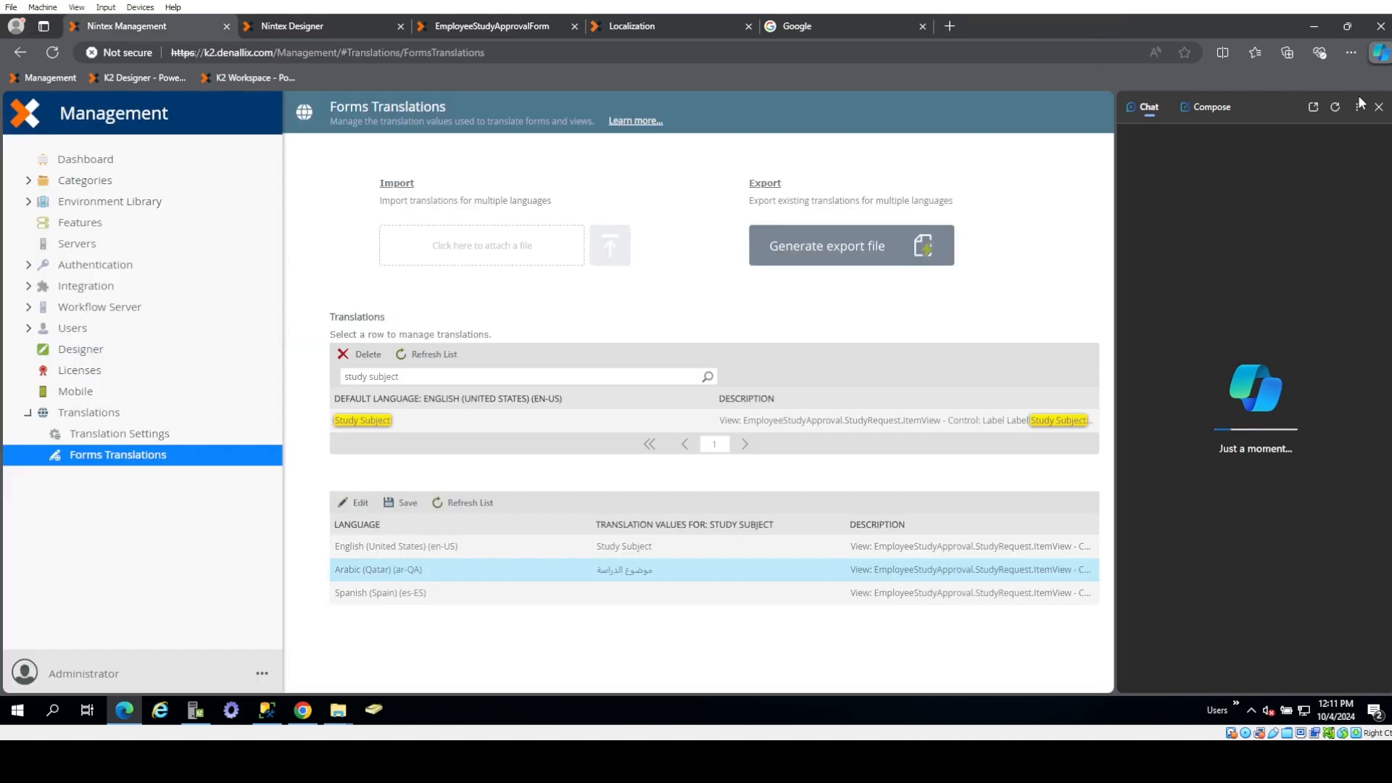
left_click(1379, 107)
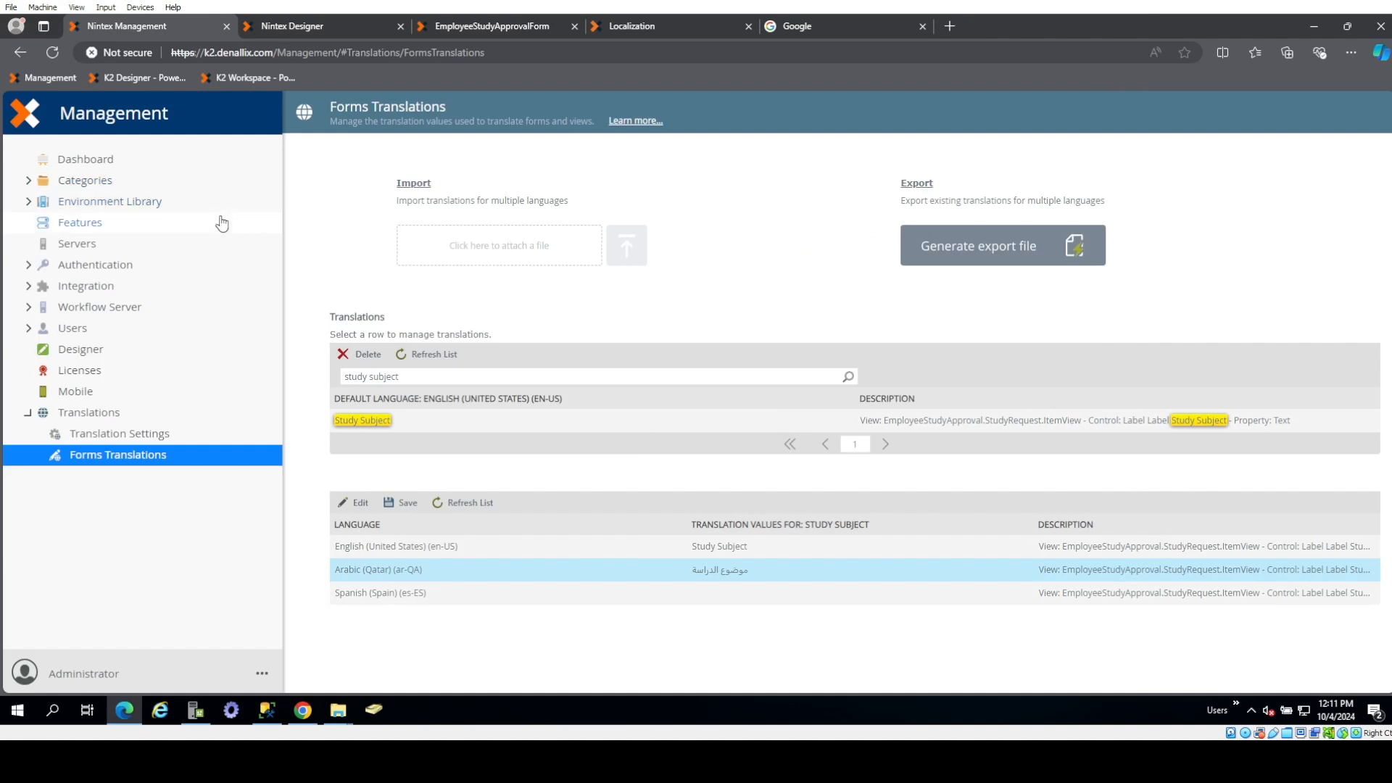
- Copy the Forms Translations page address from Edge and open it in a new Chrome tab
left_click(500, 53)
key("ctrl+c")
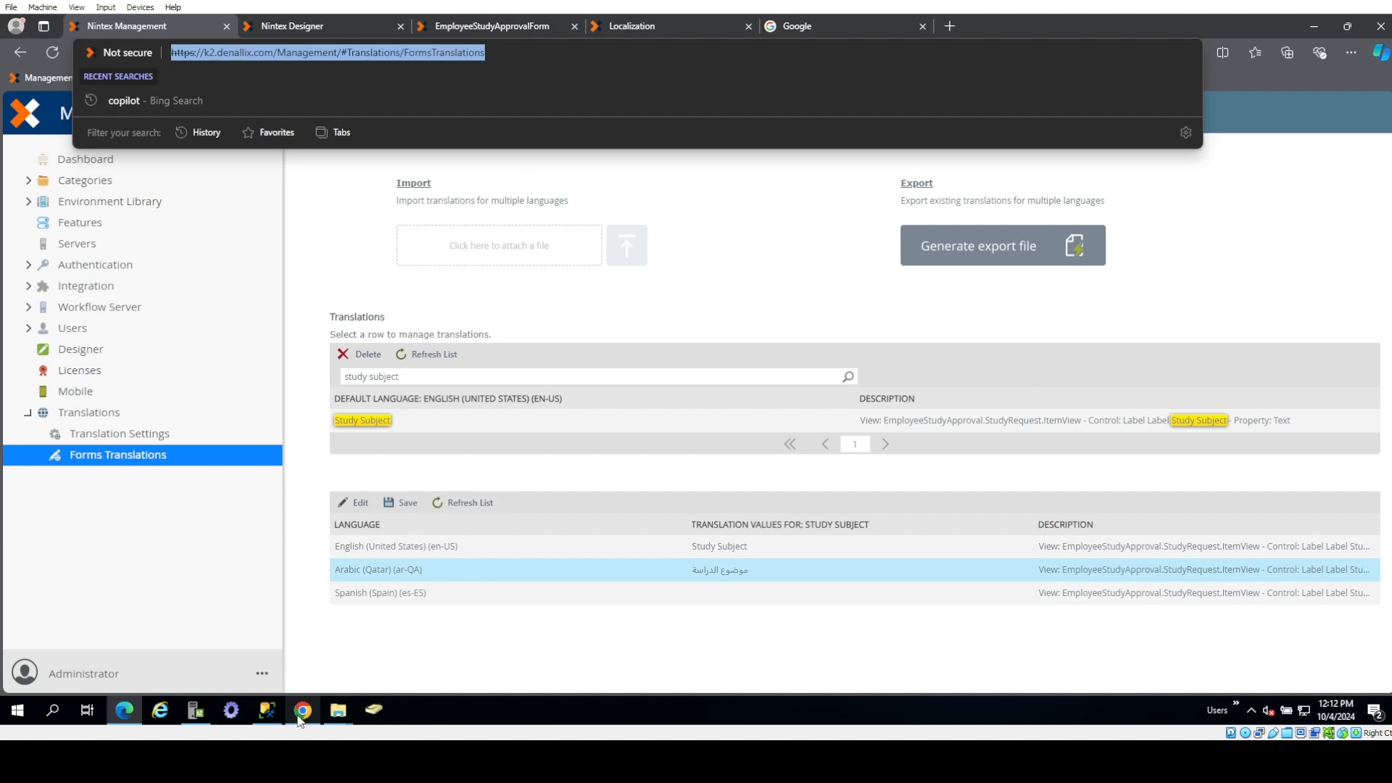
mouse_move(304, 721)
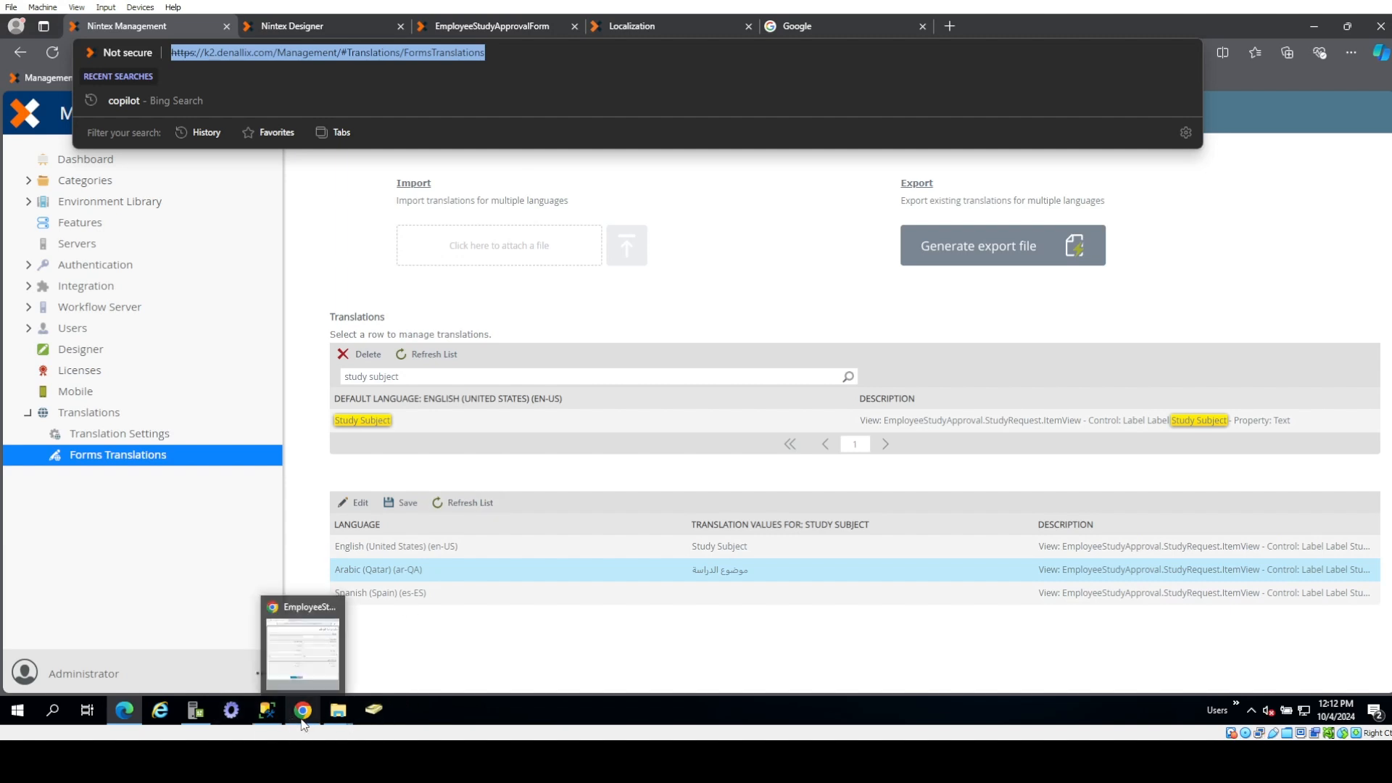
left_click(303, 653)
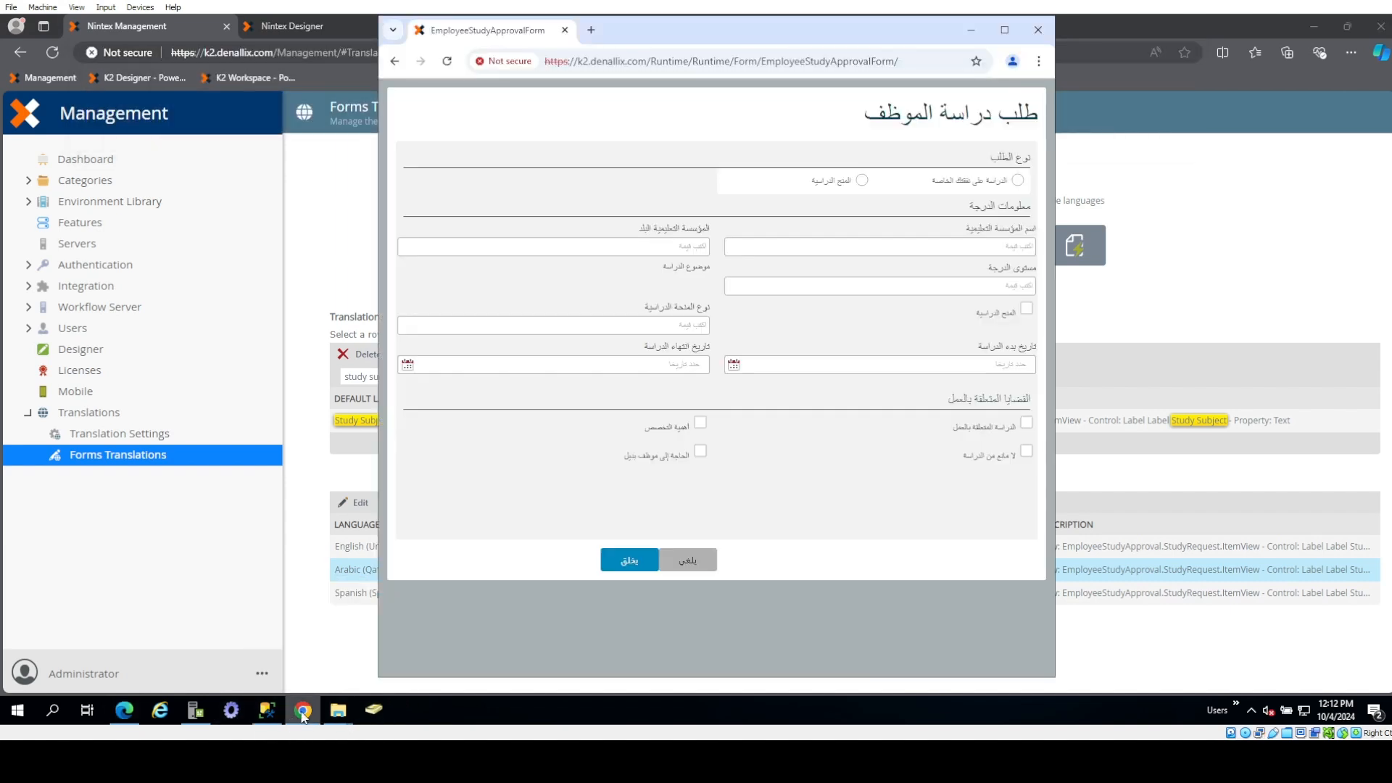
left_click(590, 30)
key("ctrl+v")
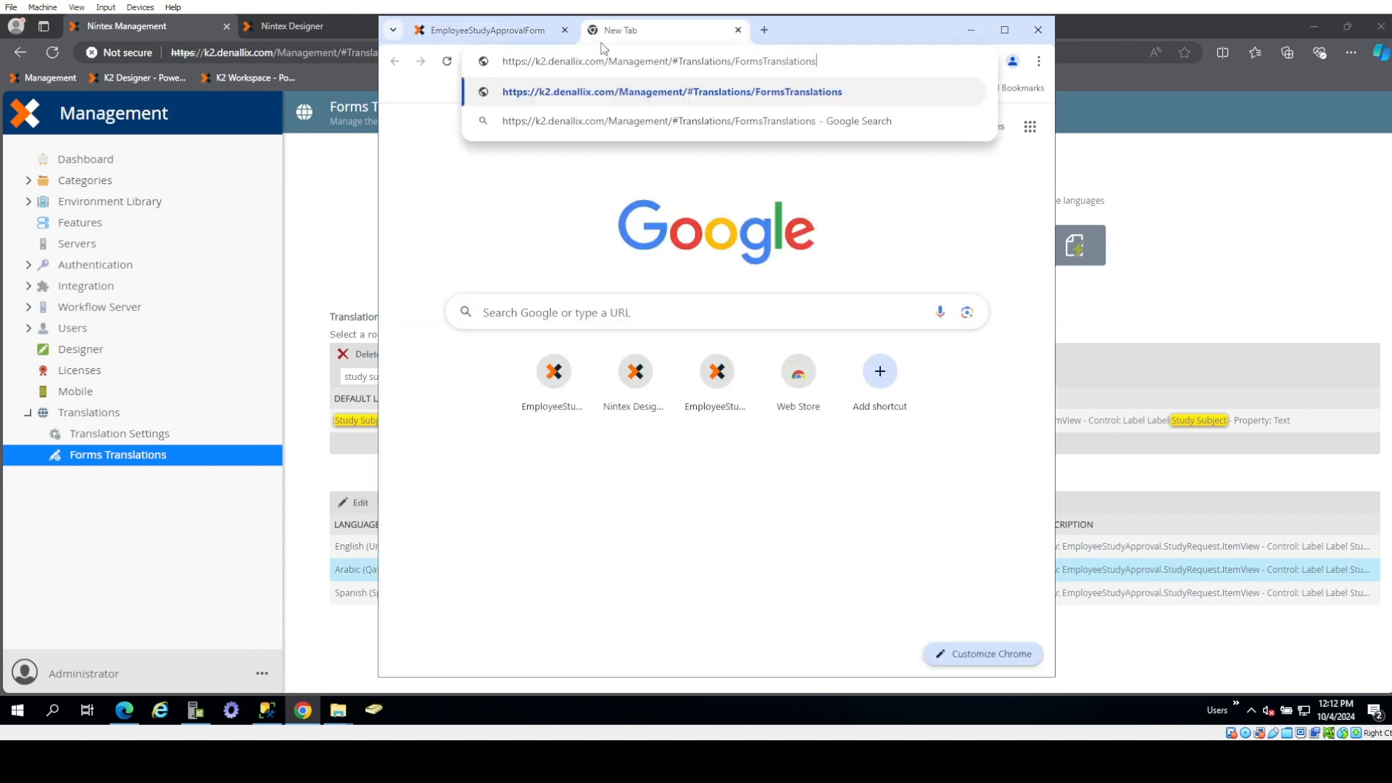
left_click(477, 29)
left_click(638, 30)
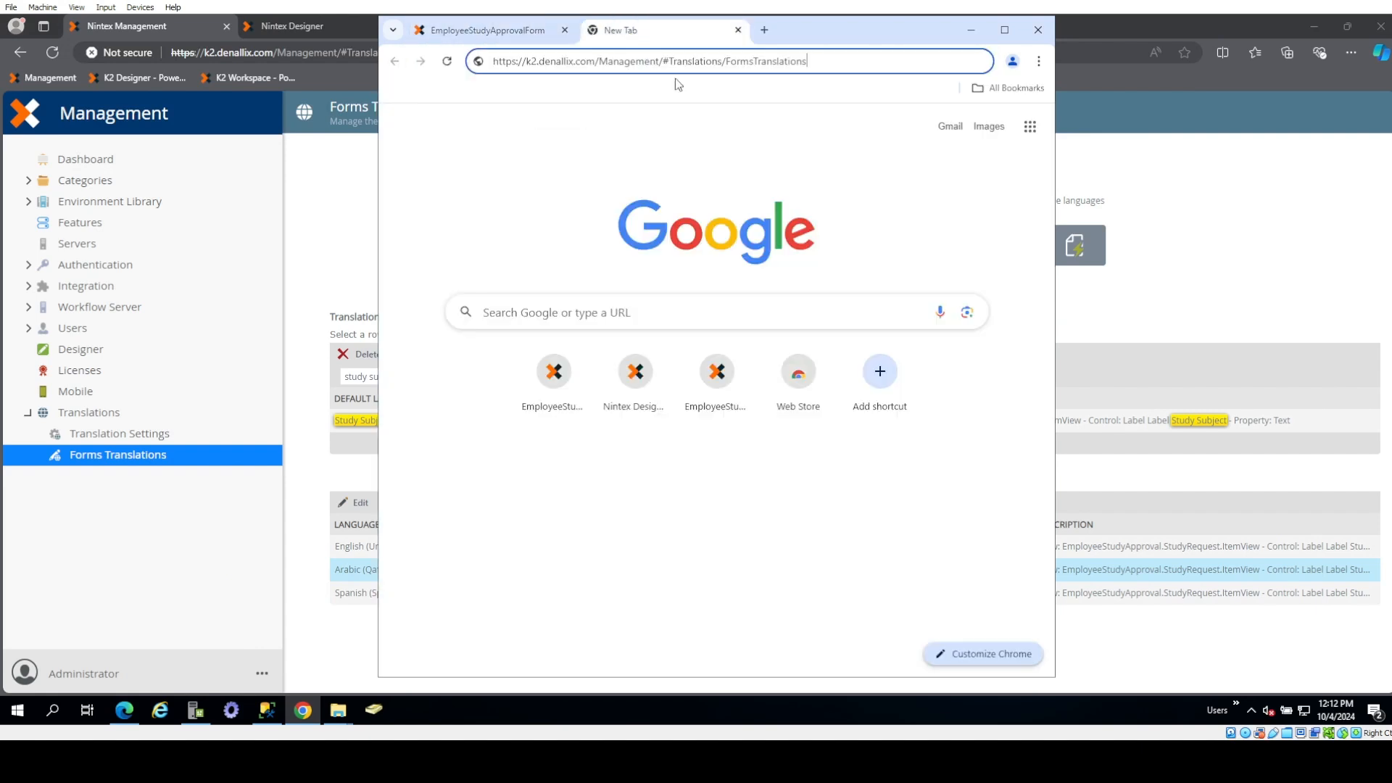
key("Return")
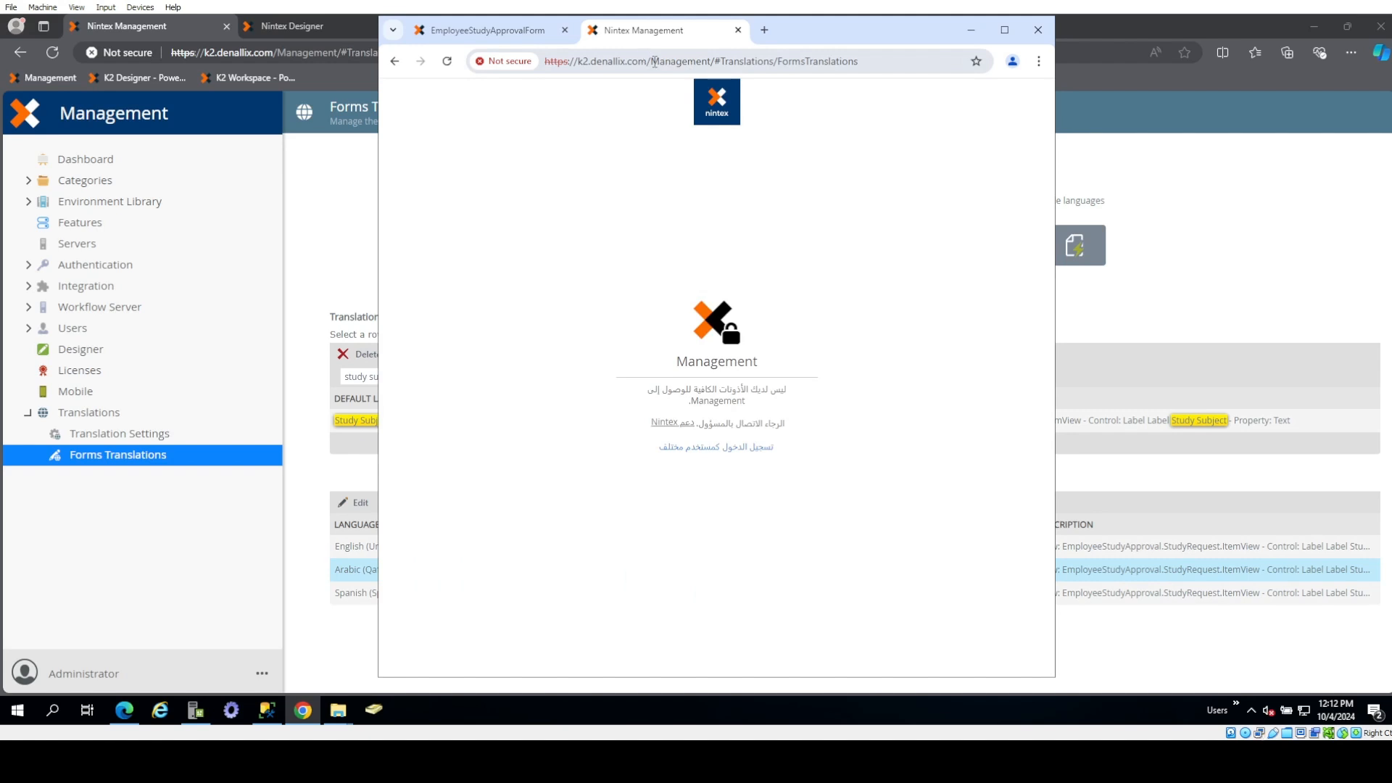
- Change the path of the Chrome page address to "Designer" and load Nintex Designer
left_click_drag(653, 62, 1111, 68)
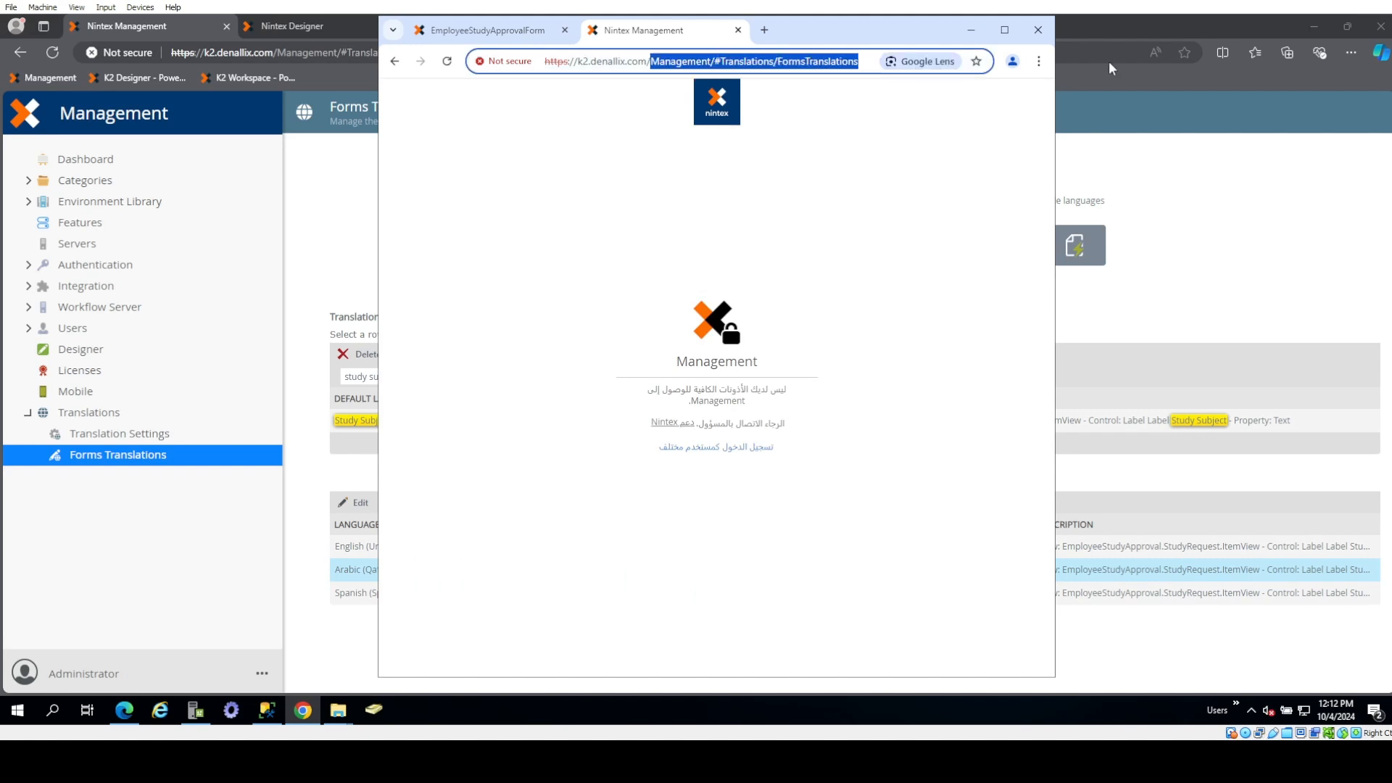
type("Des")
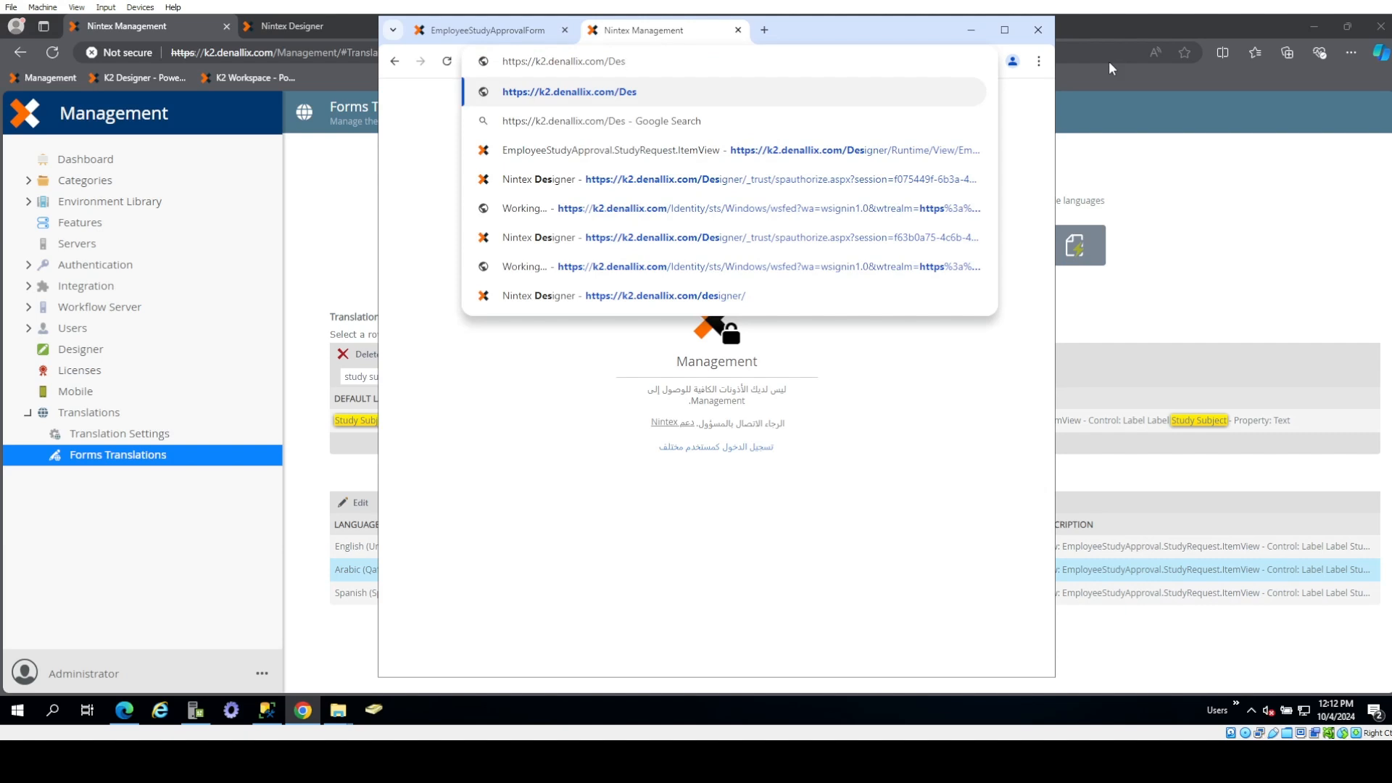
type("igner")
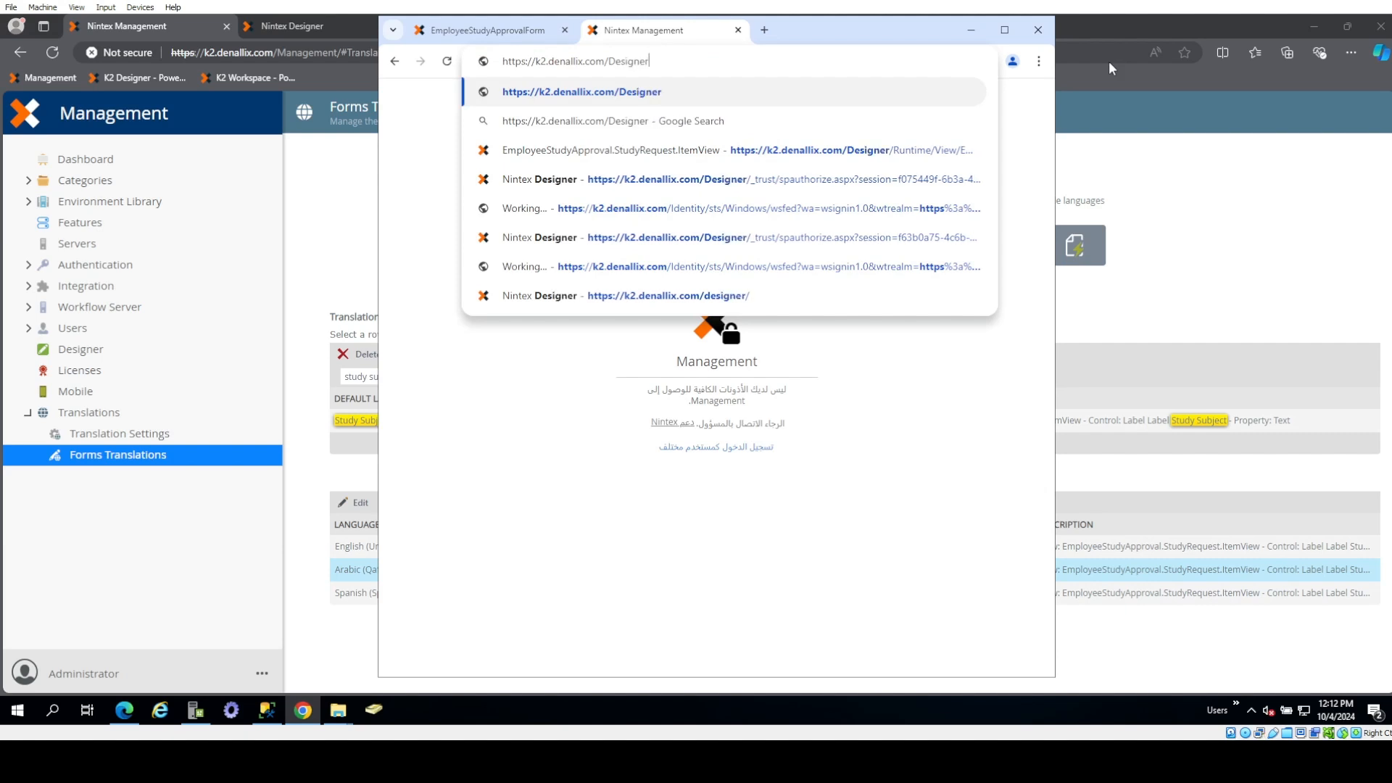
key("Return")
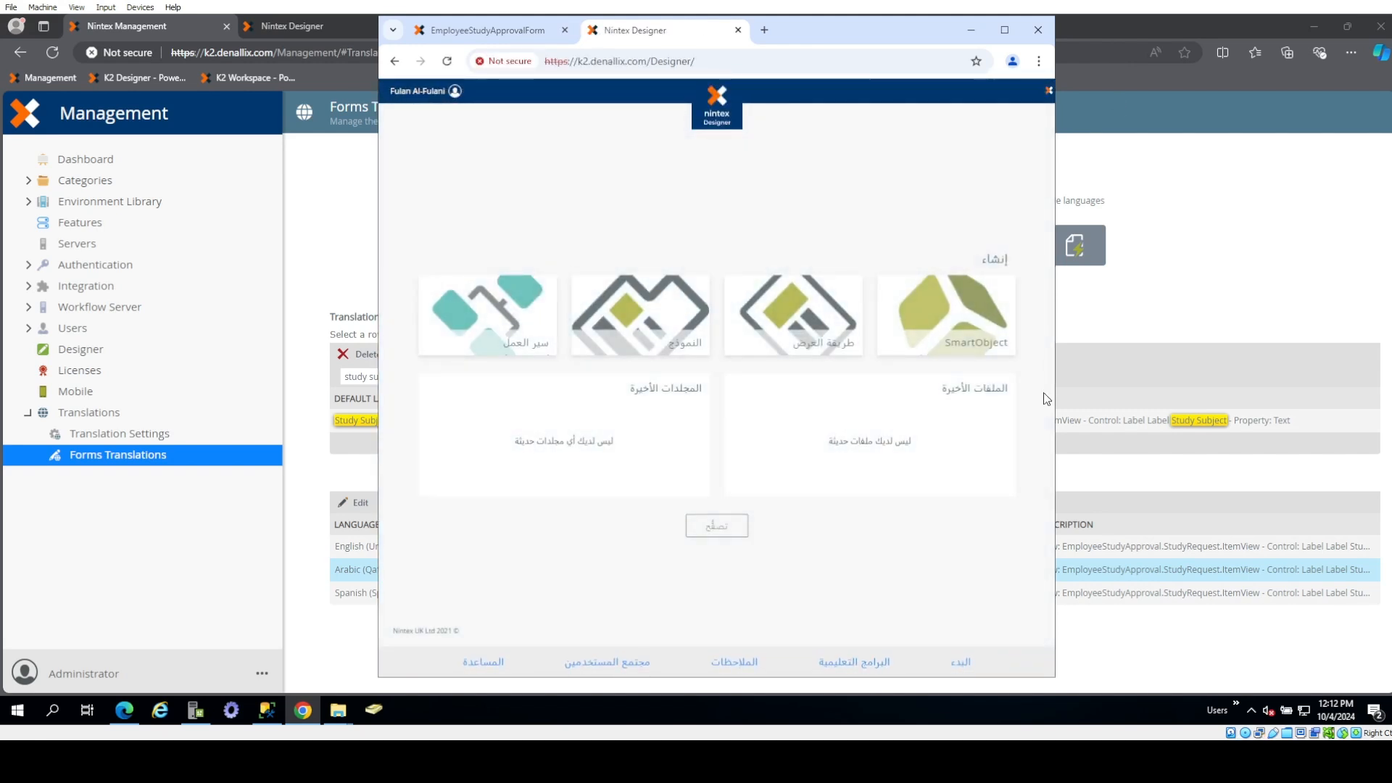
- View Nintex Designer's version information, close it, and return to the Arabic EmployeeStudyApprovalForm
left_click(441, 635)
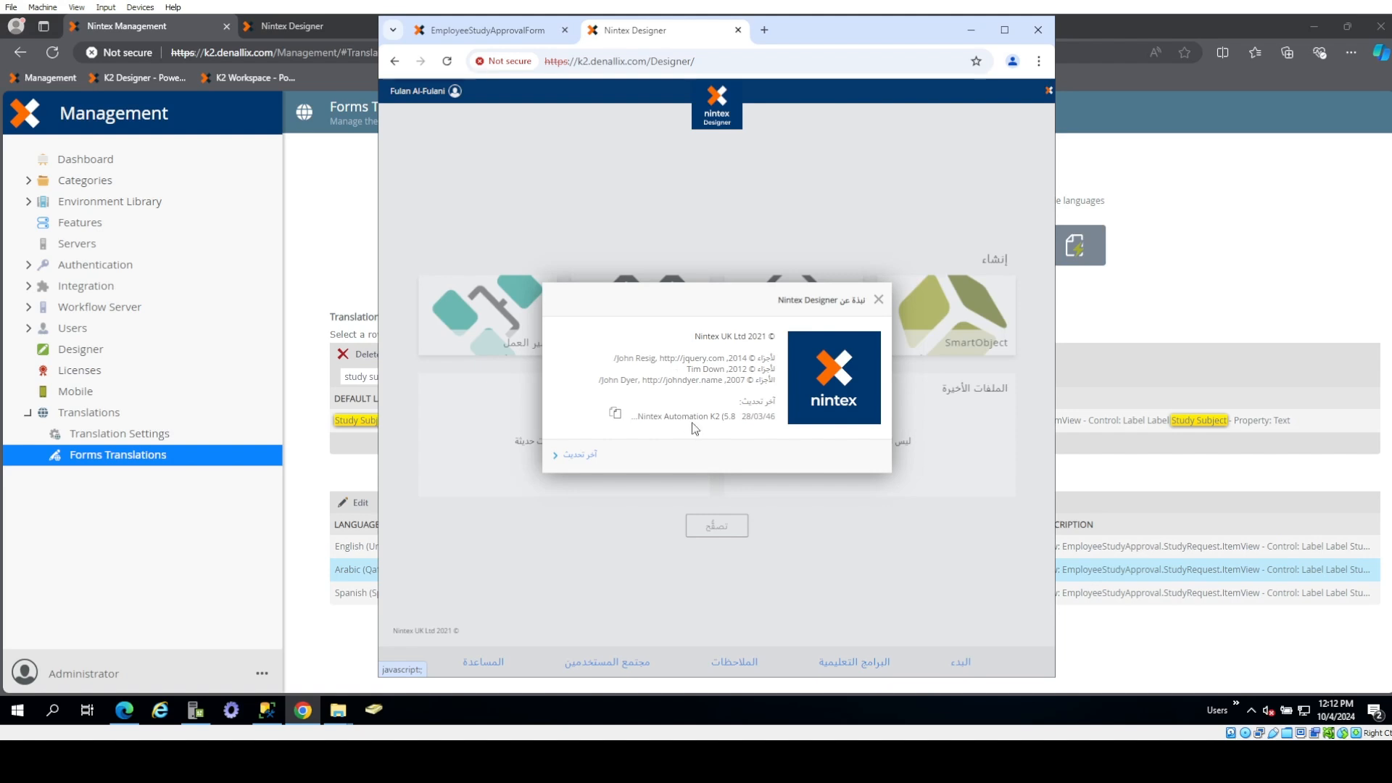
left_click(735, 419)
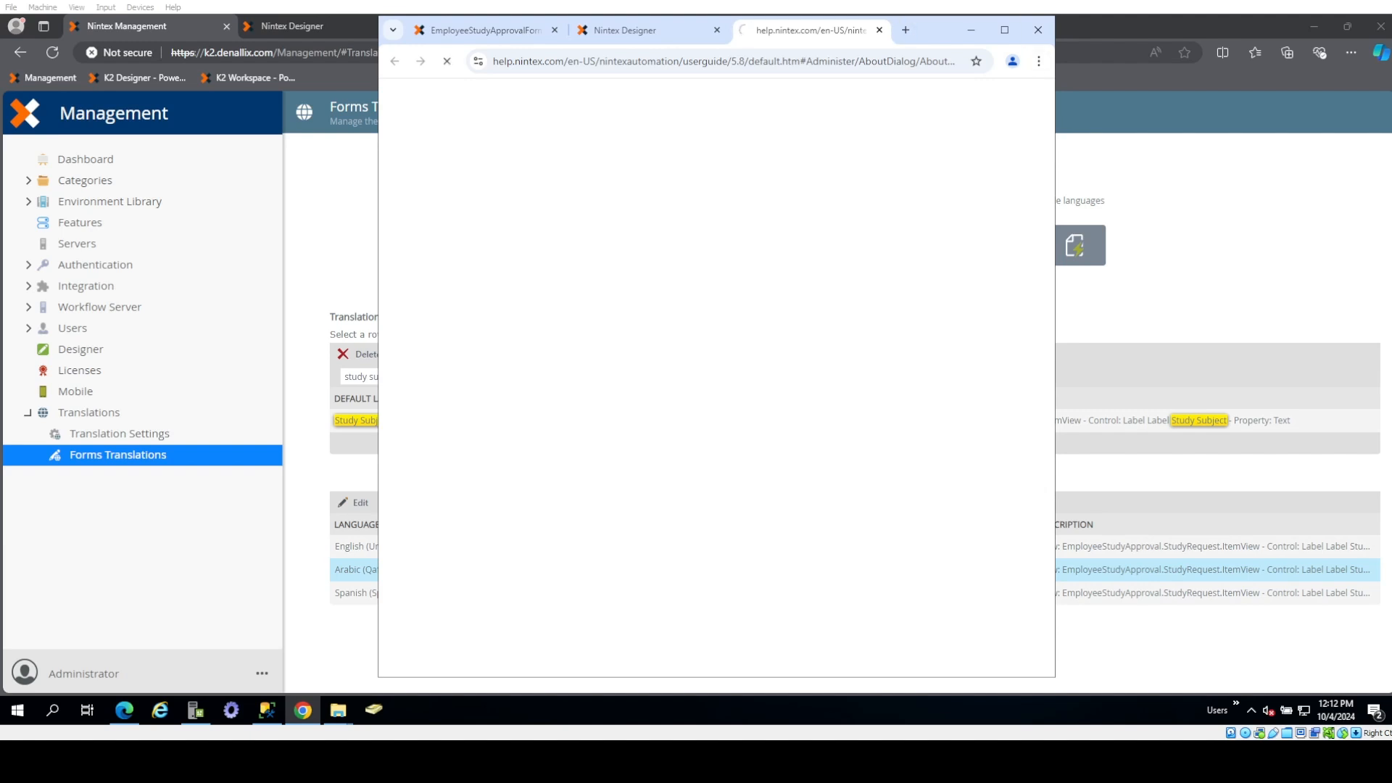
left_click(879, 30)
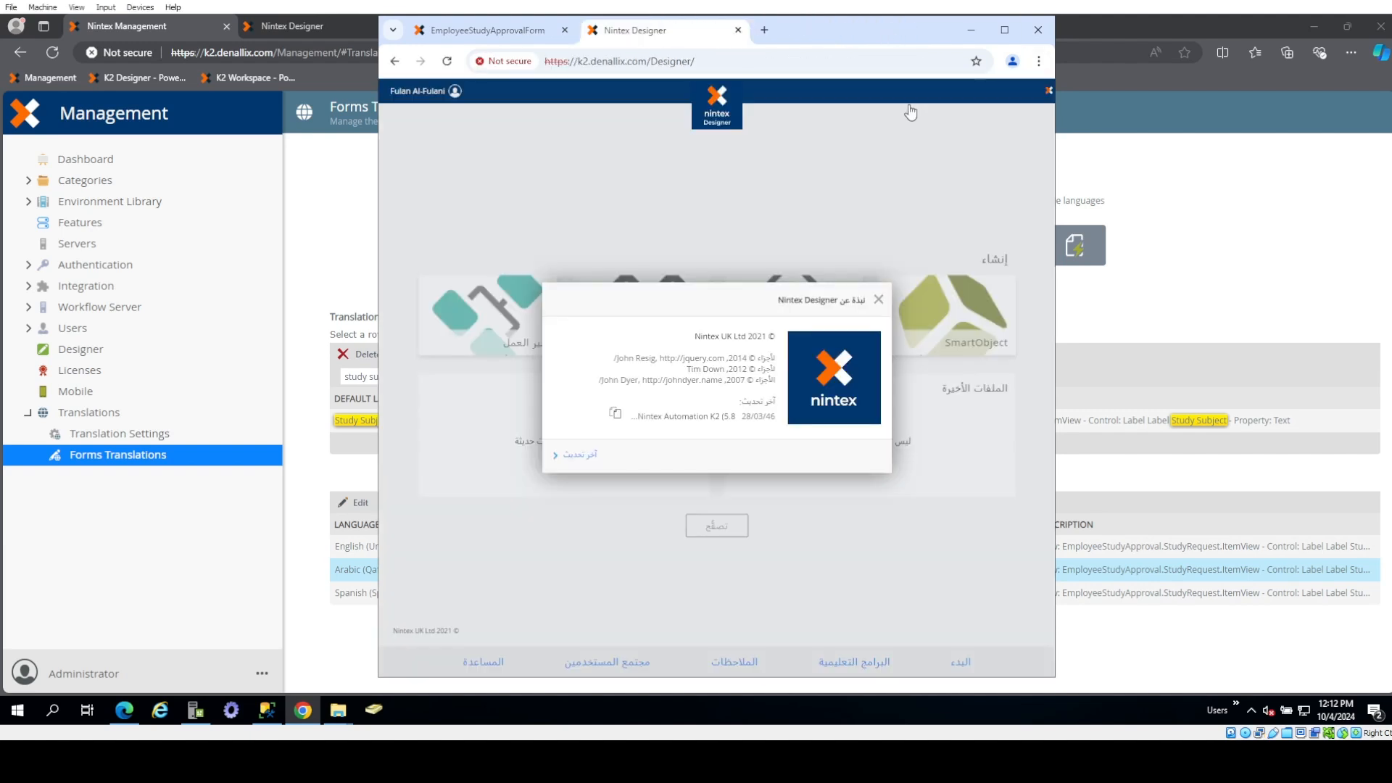
left_click(877, 303)
left_click(449, 30)
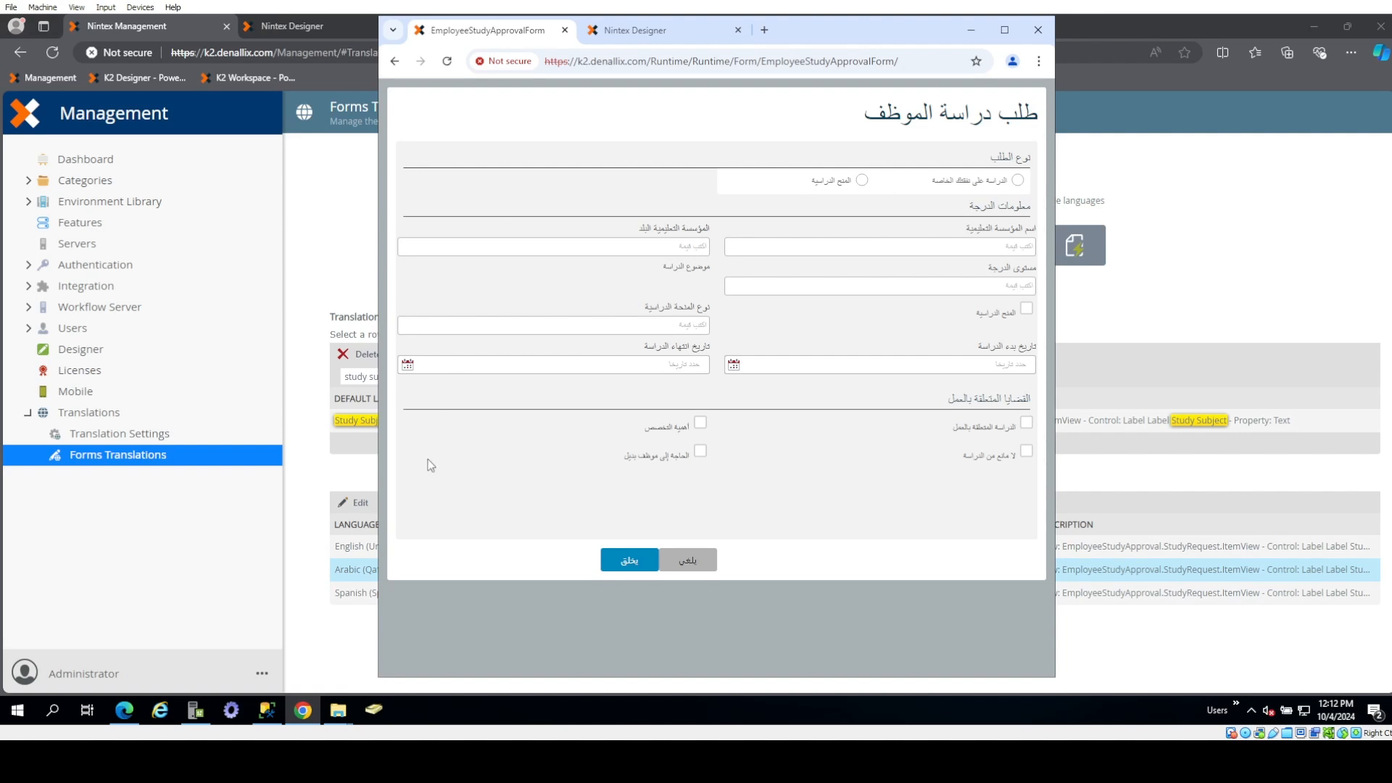
- Switch to SQL Server Management Studio and query the top 1000 rows of the EmployeeStudyApproval.Metadata table
left_click(267, 710)
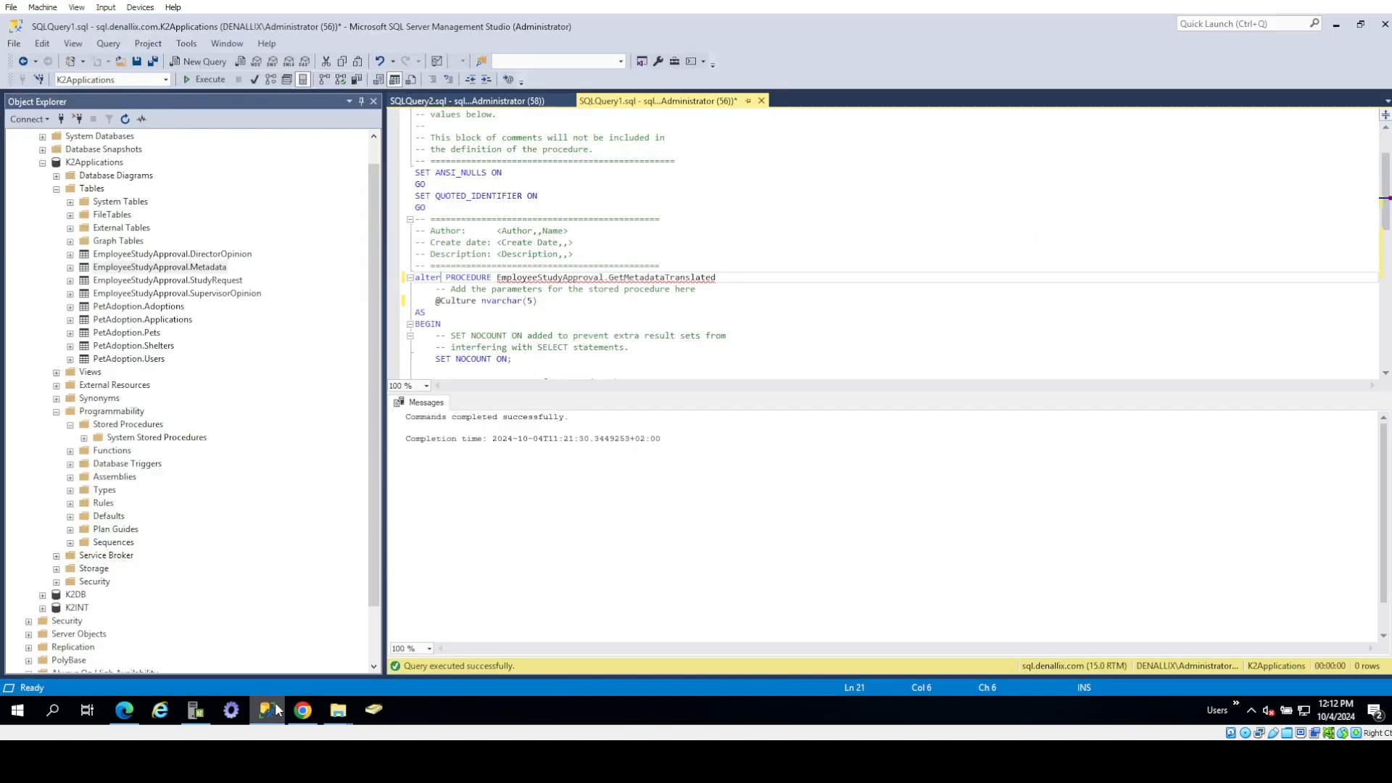
left_click(209, 272)
right_click(209, 271)
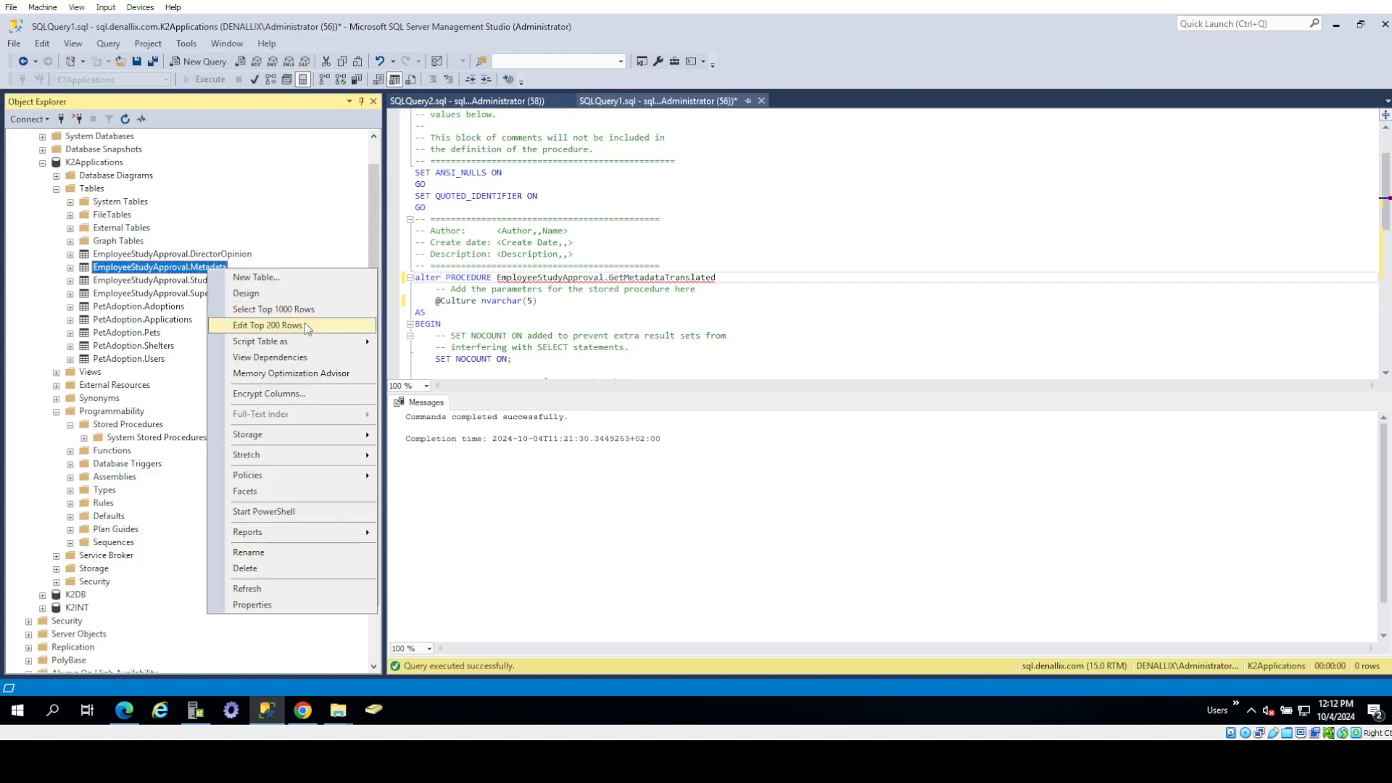
left_click(292, 309)
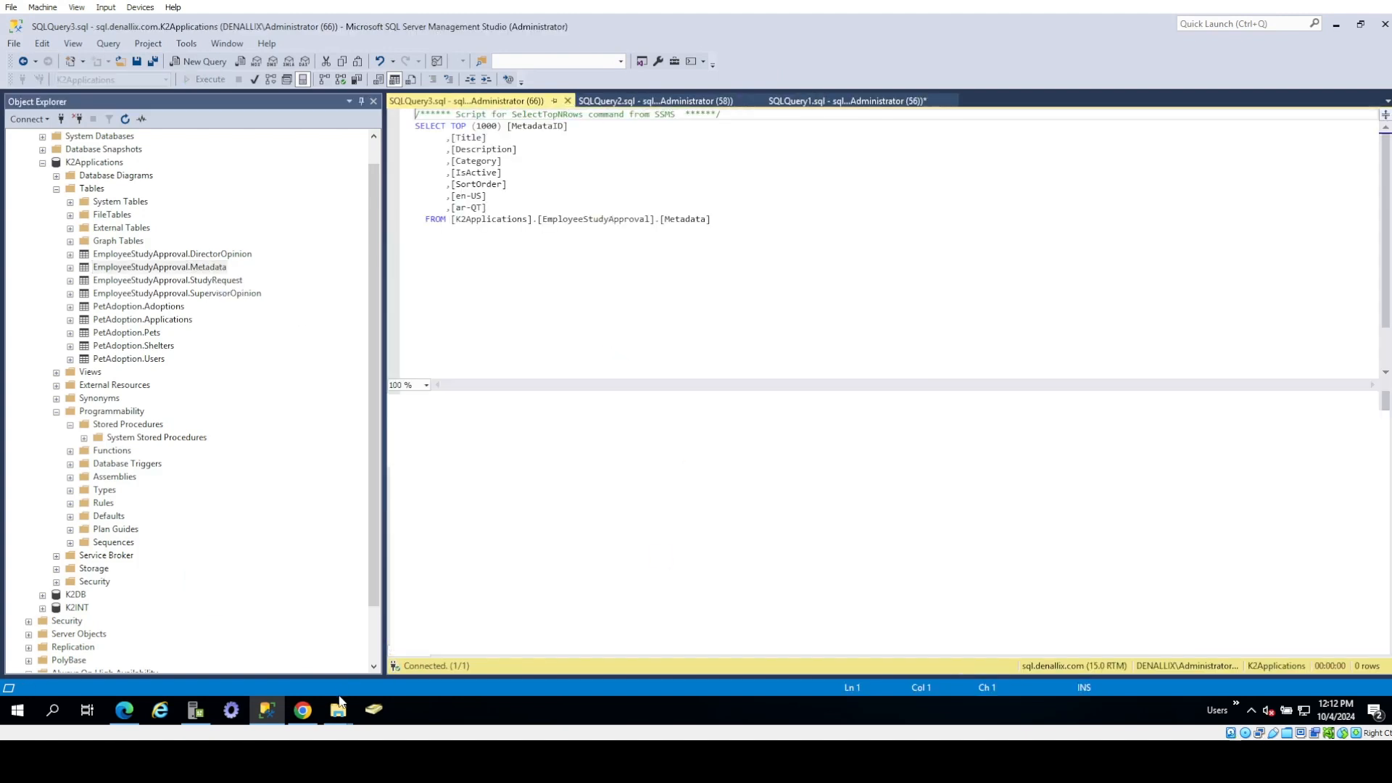
- Switch to EmployeeStudyApprovalForm in Edge and try the Scholarship and Study at own cost request types in turn
left_click(124, 710)
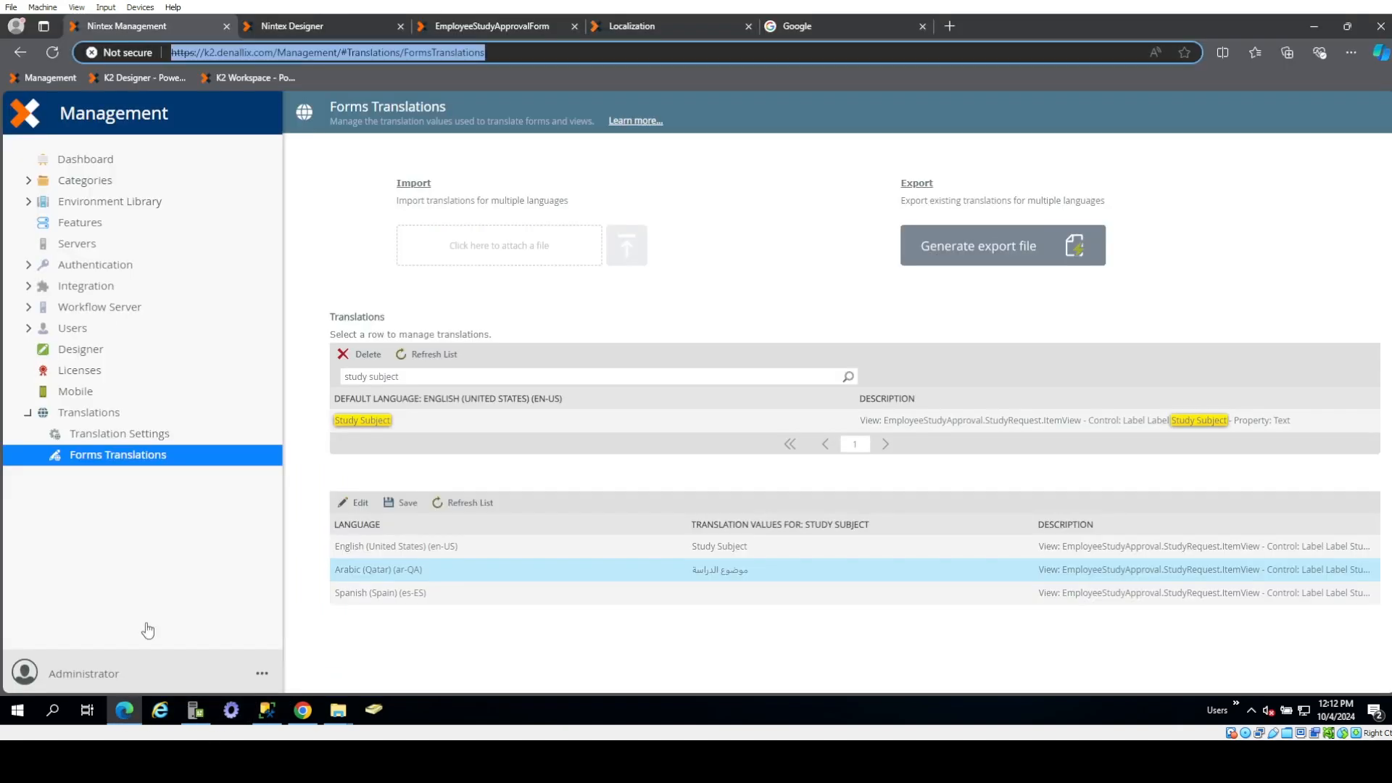
left_click(341, 25)
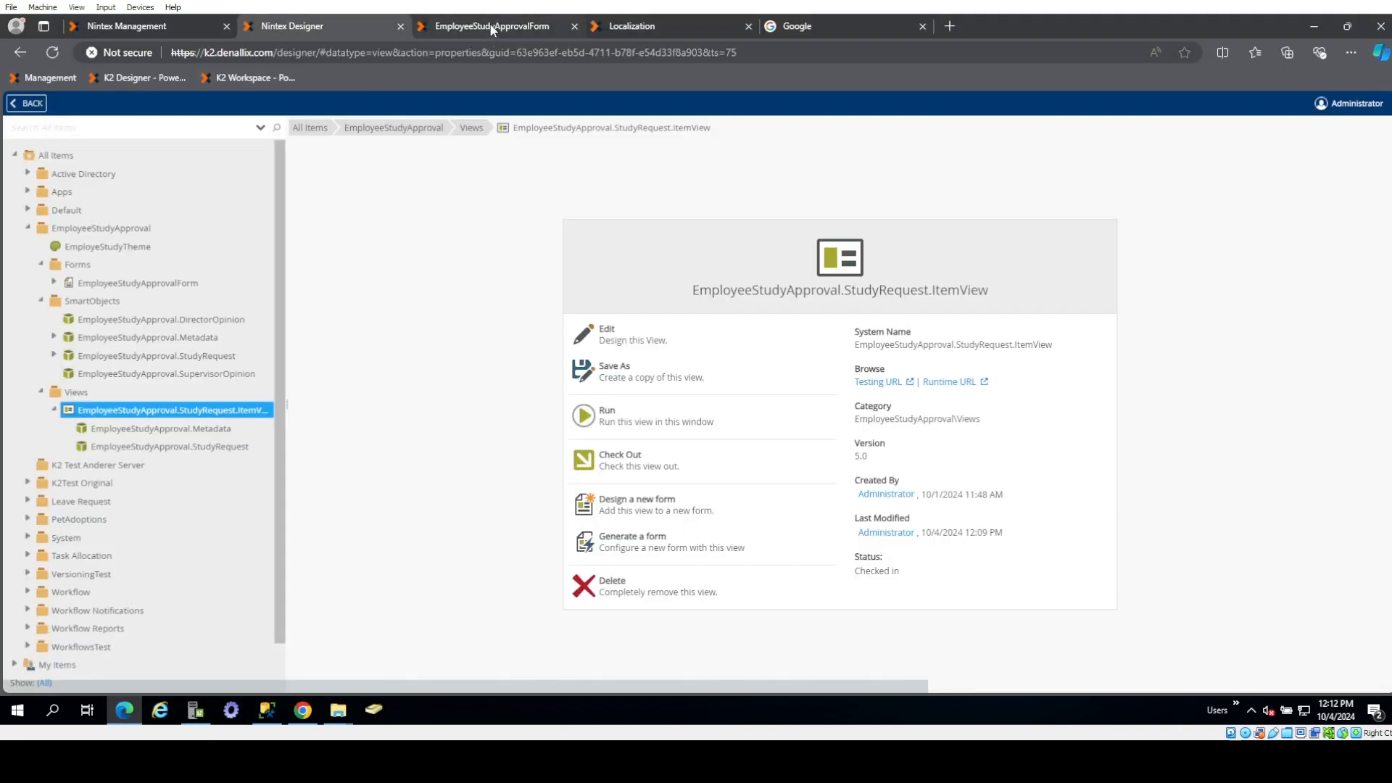
left_click(492, 27)
left_click(97, 203)
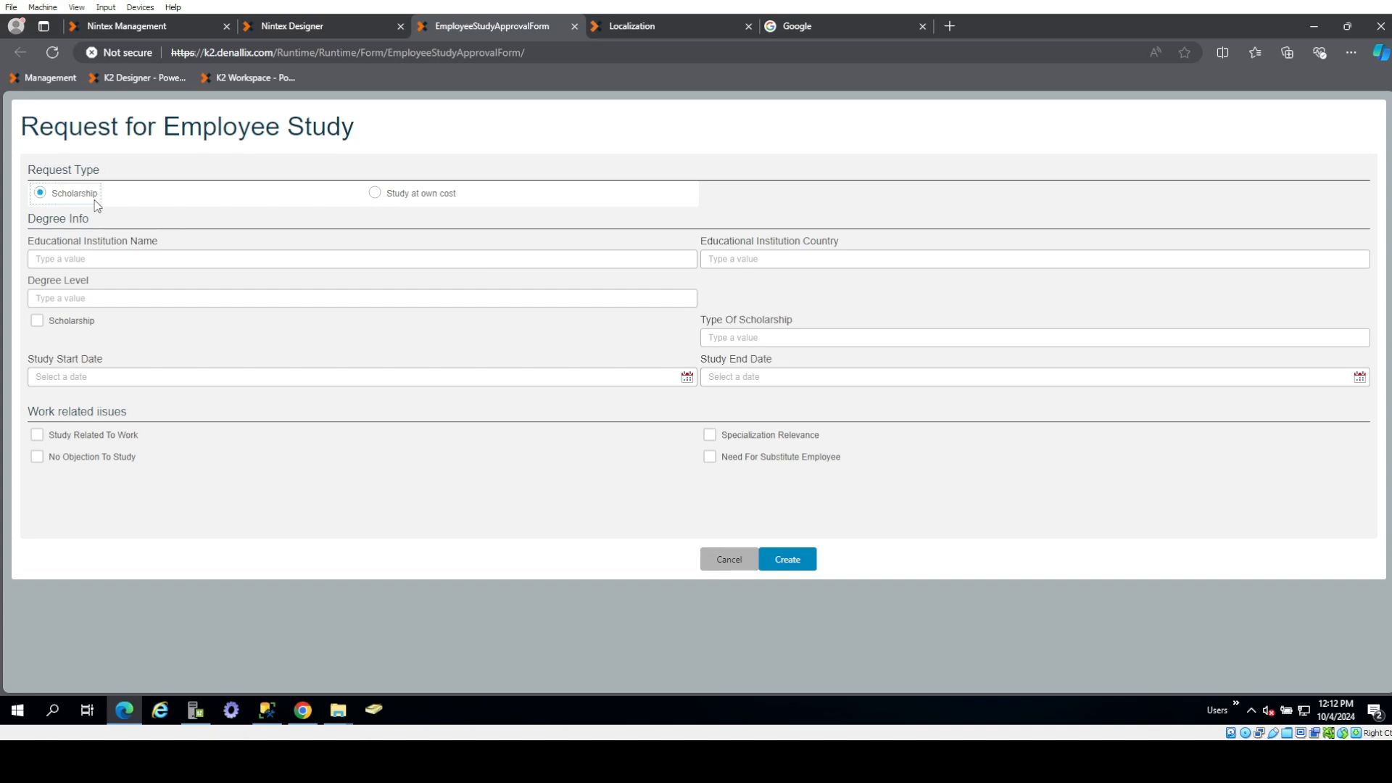
left_click(420, 194)
- Return to SQL Server Management Studio and examine the Metadata rows' titles and their ar-QT translations
left_click(266, 714)
left_click(488, 436)
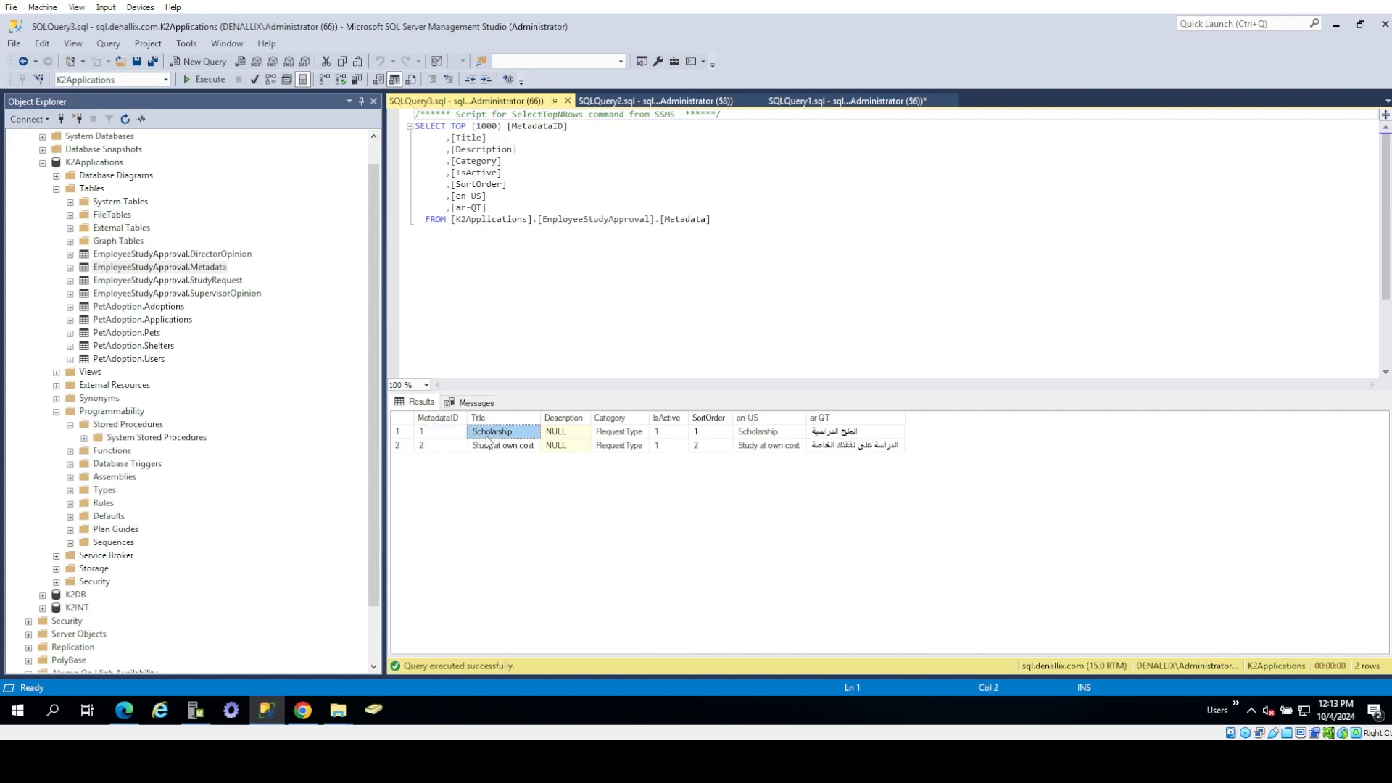
left_click(489, 445)
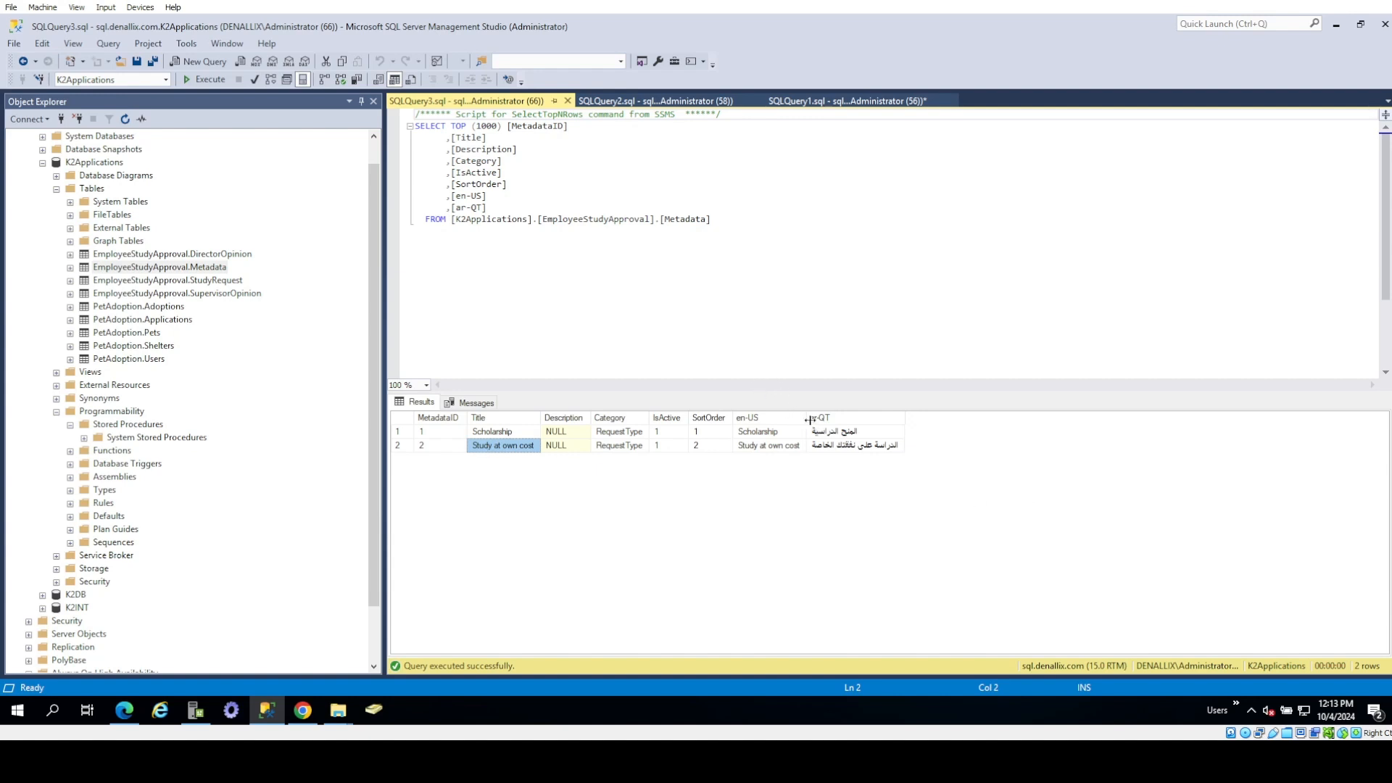
left_click(842, 447)
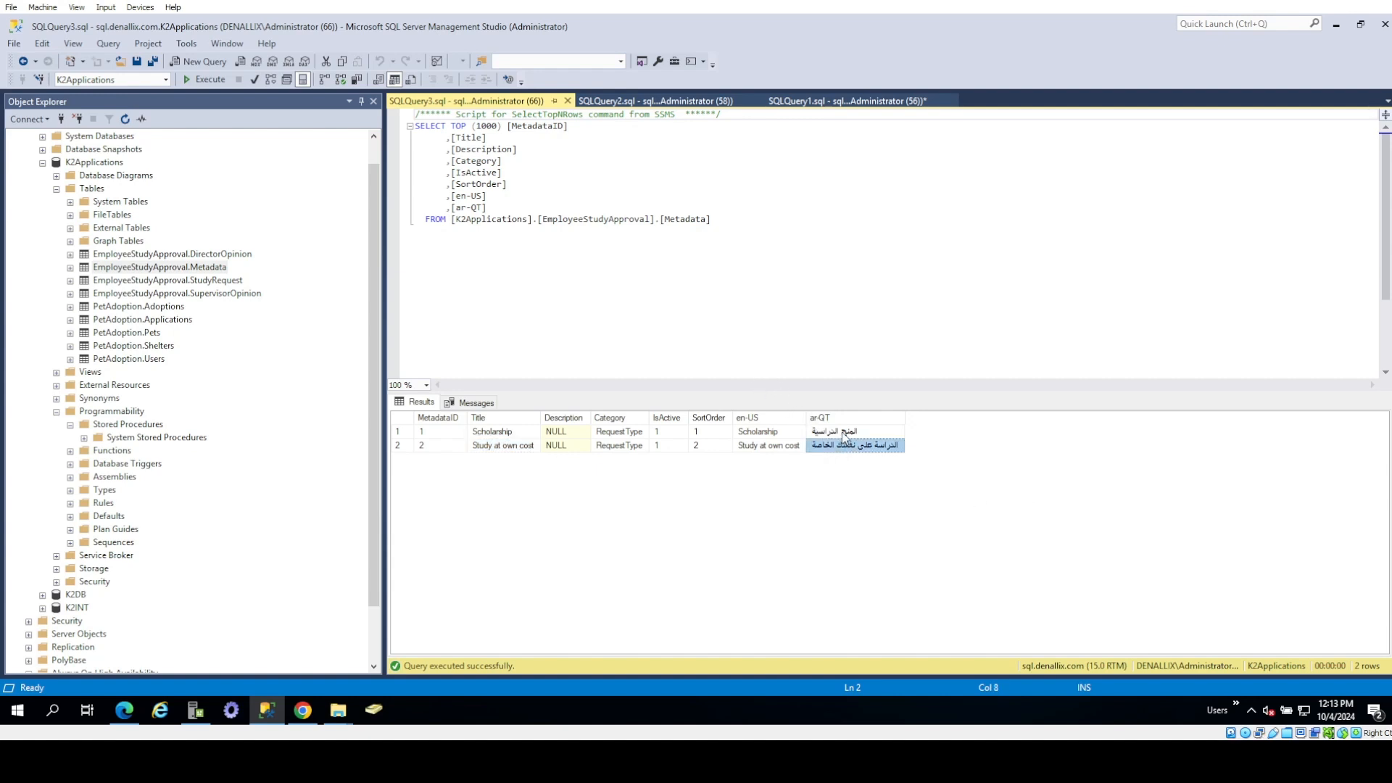
left_click(843, 432)
left_click(841, 449)
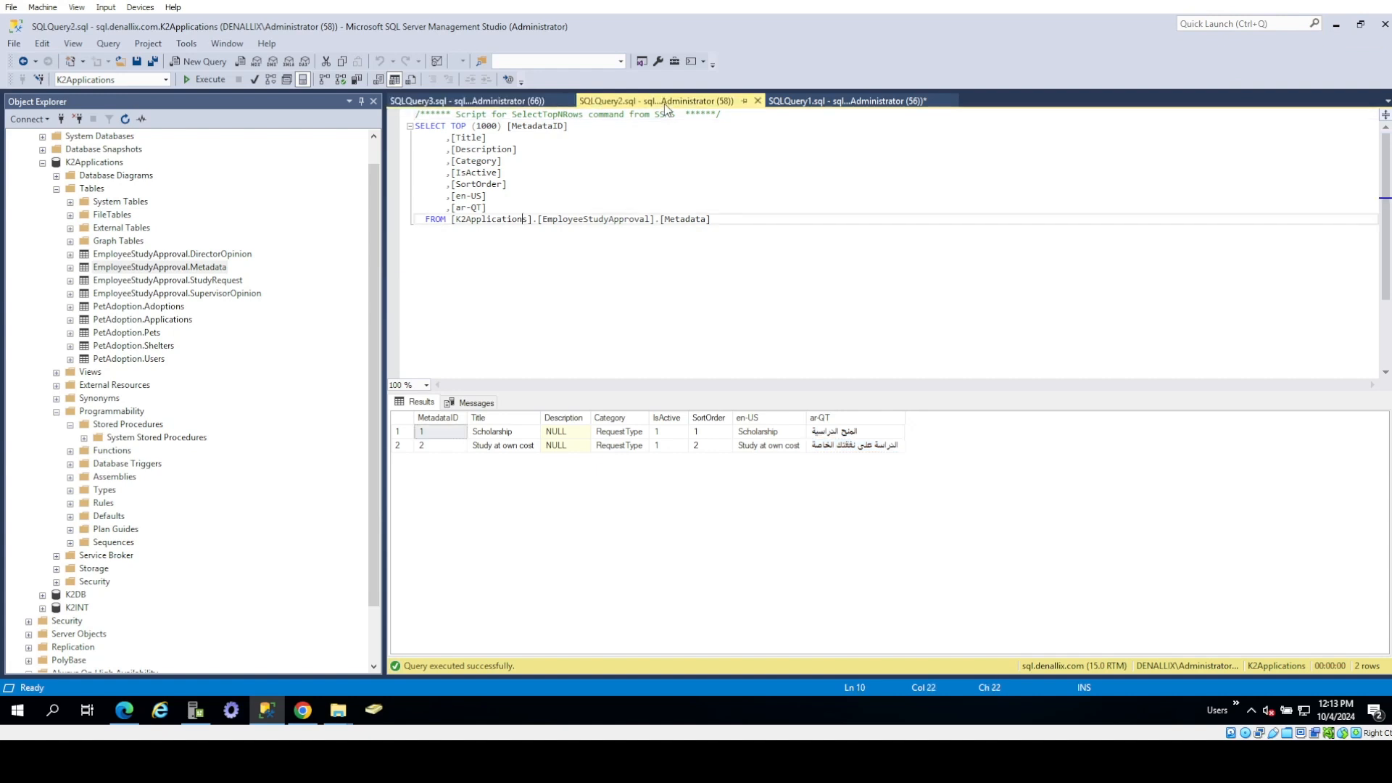
left_click(790, 105)
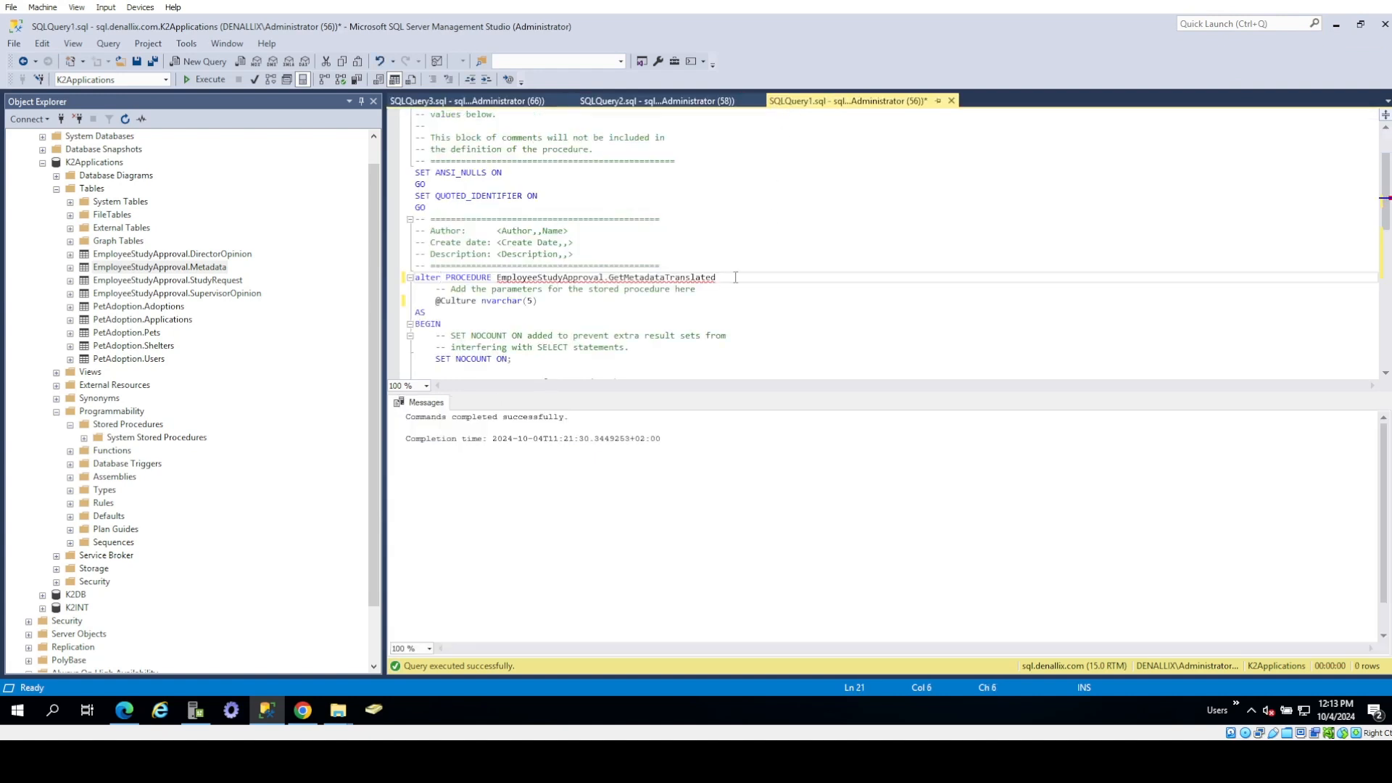
scroll(735, 278, "down", 1)
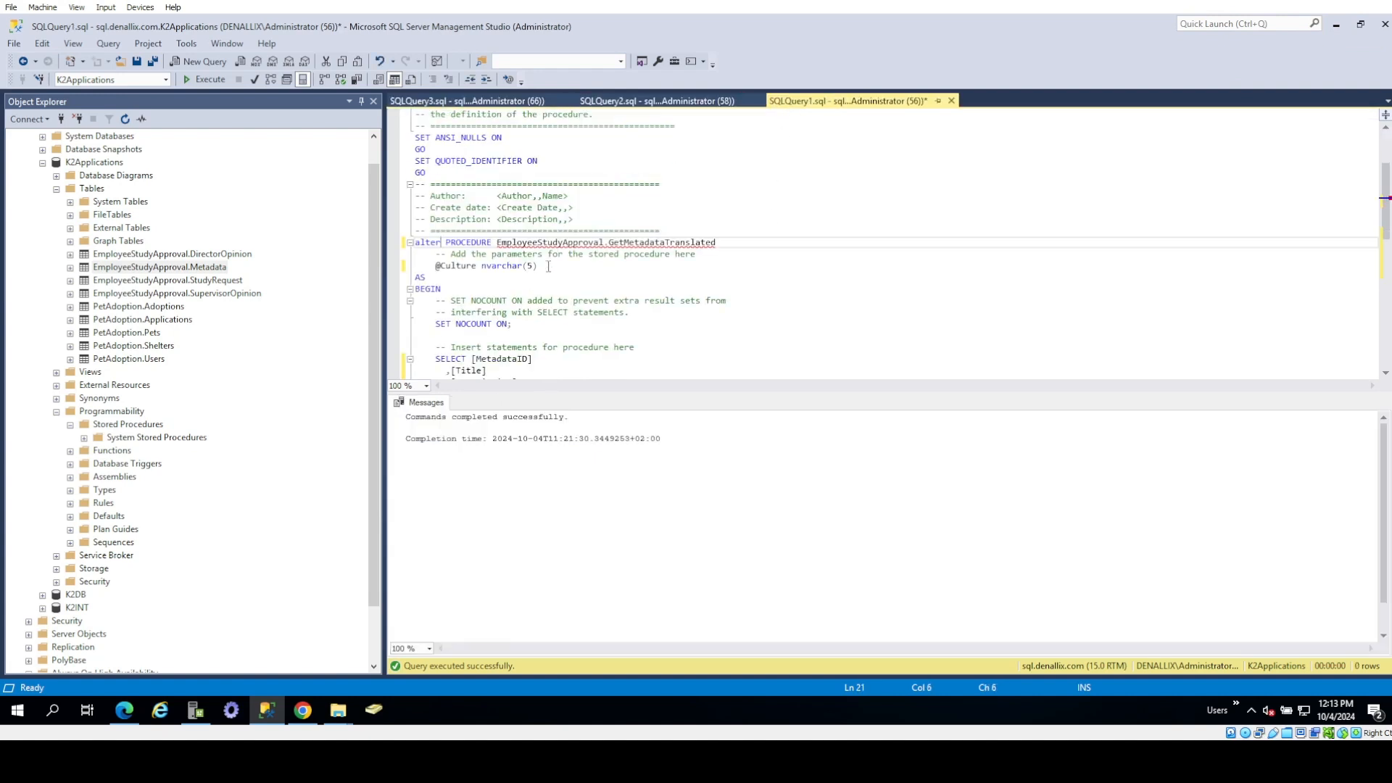
left_click_drag(549, 266, 434, 268)
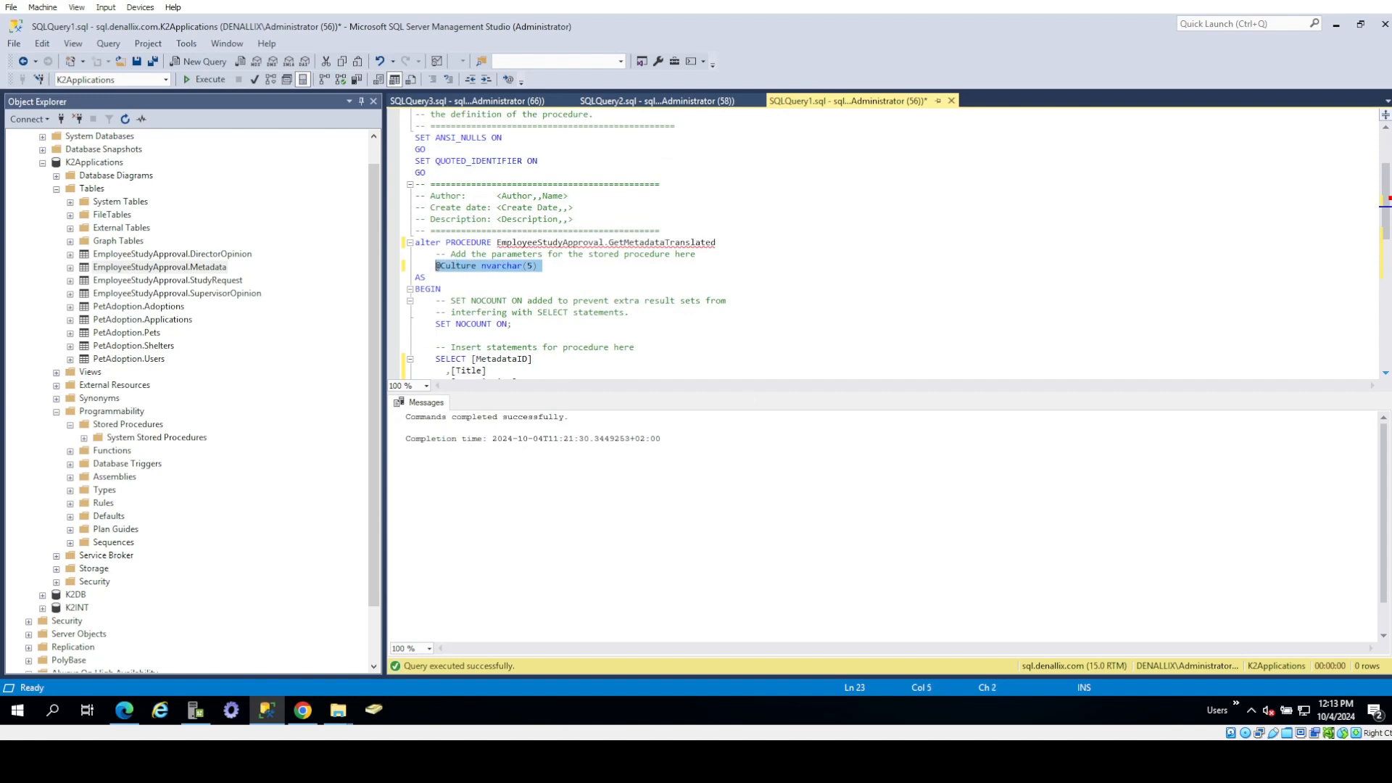
scroll(842, 306, "down", 6)
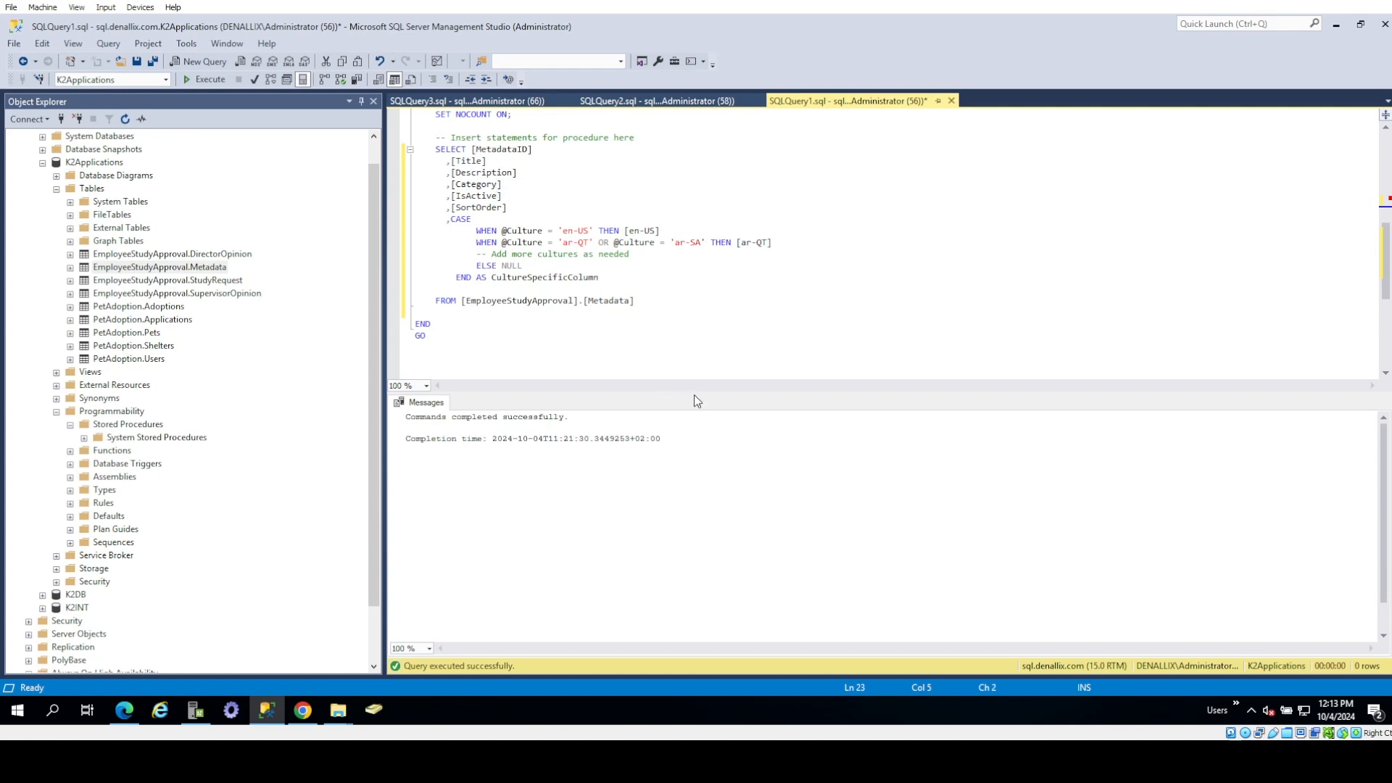
left_click_drag(695, 392, 700, 473)
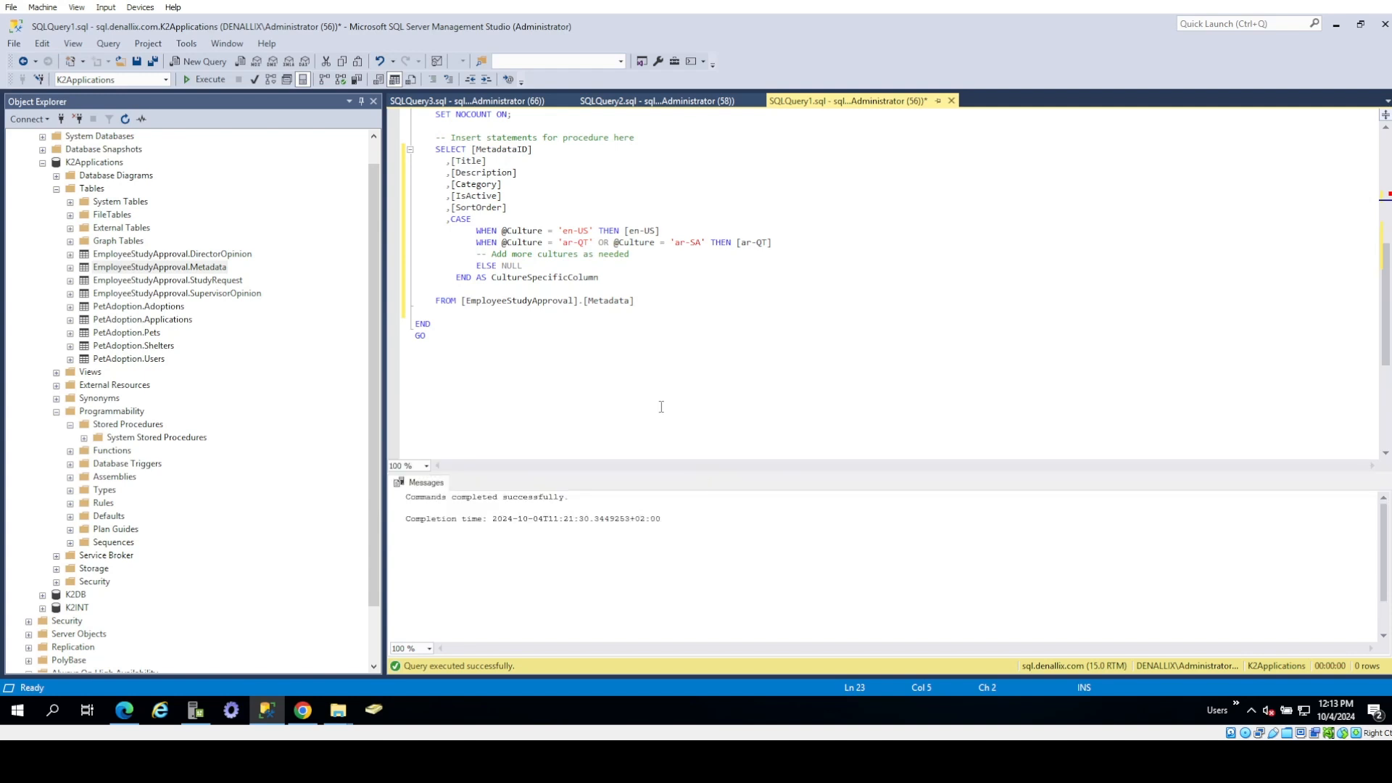
- Examine the procedure's CASE branches that map the en-US, ar-QT and ar-SA cultures to the [en-US] and [ar-QT] columns
scroll(661, 407, "up", 1)
left_click(524, 267)
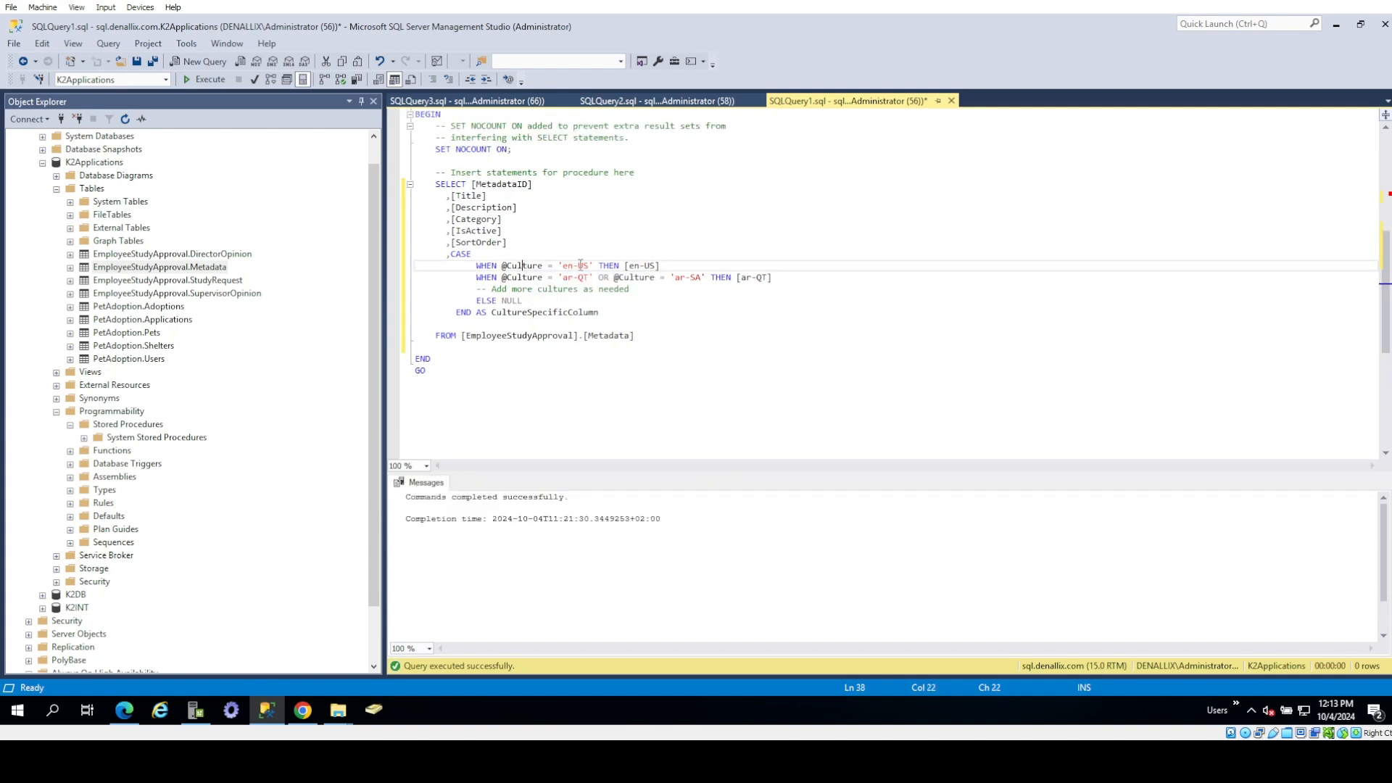
left_click_drag(586, 265, 571, 268)
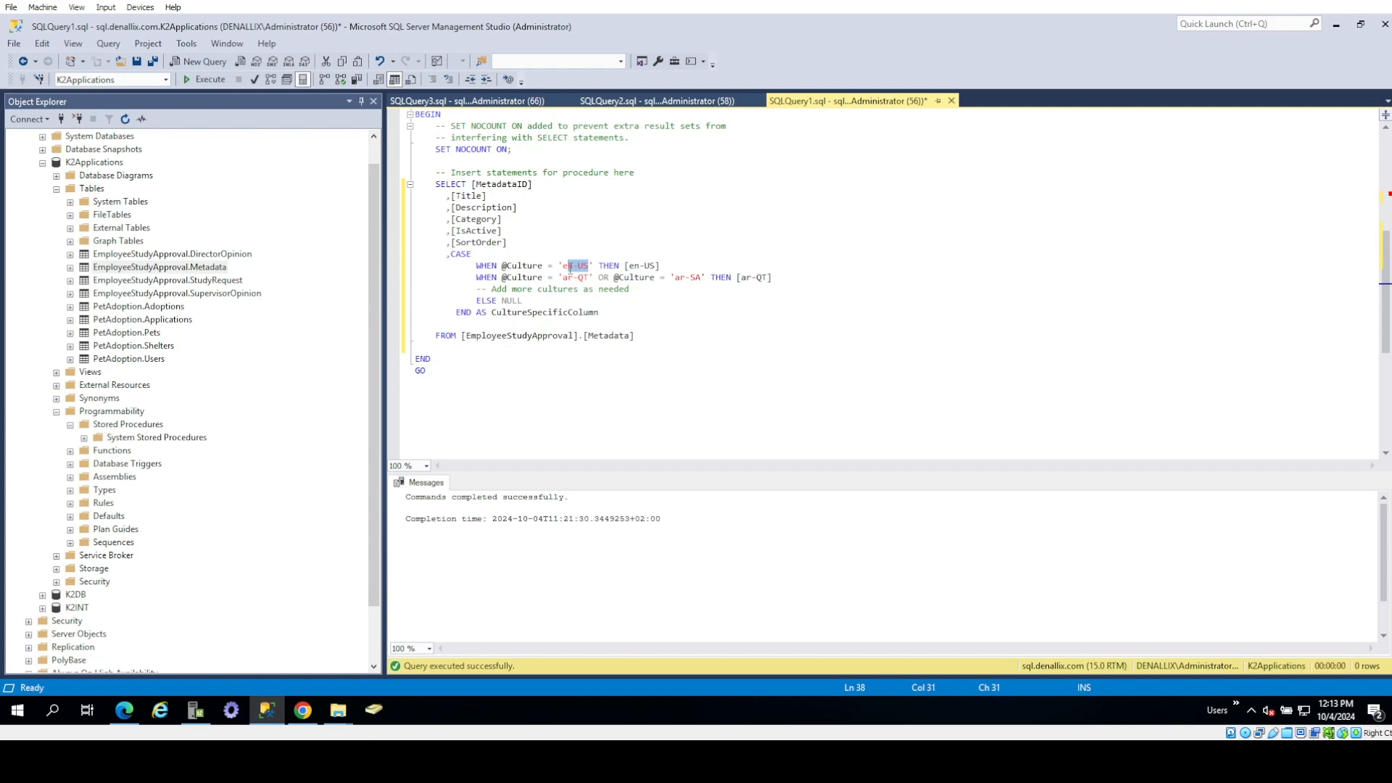
left_click(642, 298)
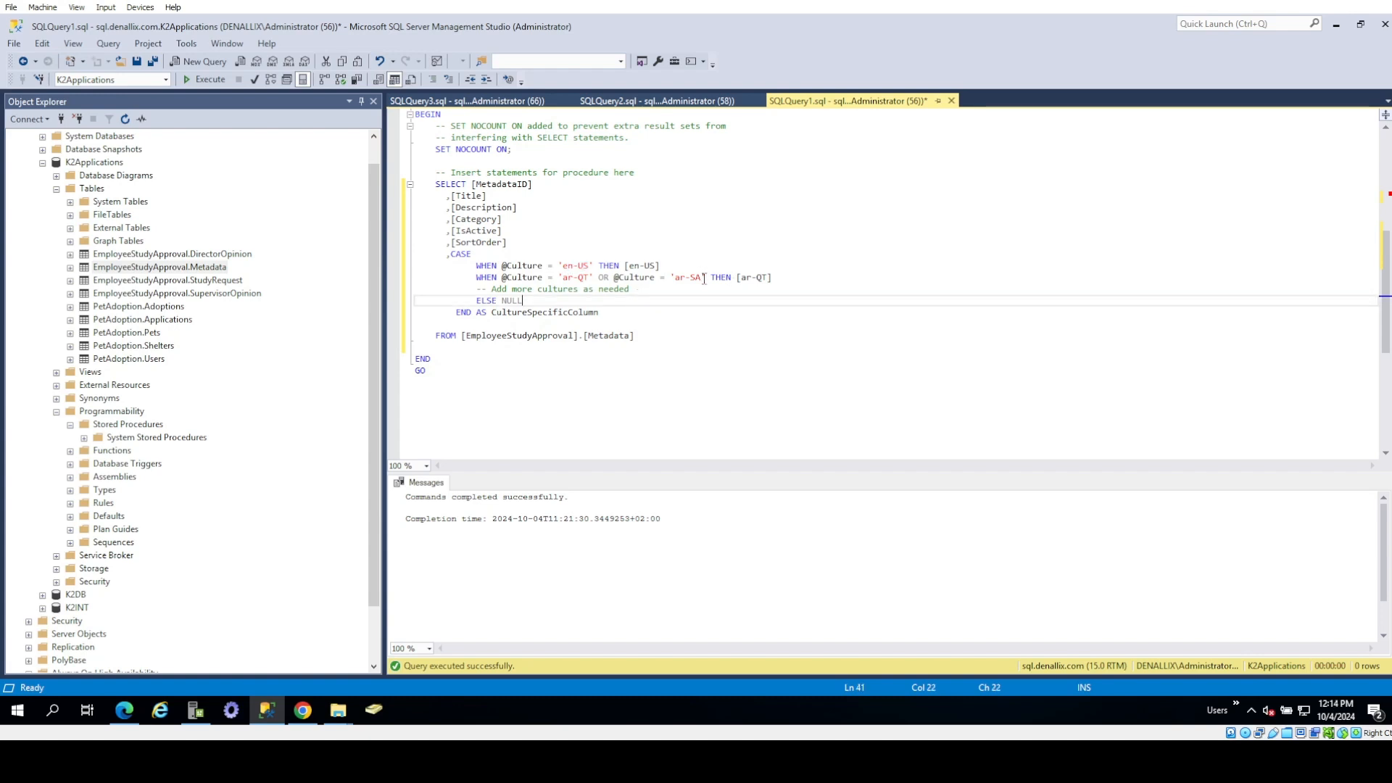
left_click_drag(703, 280, 673, 283)
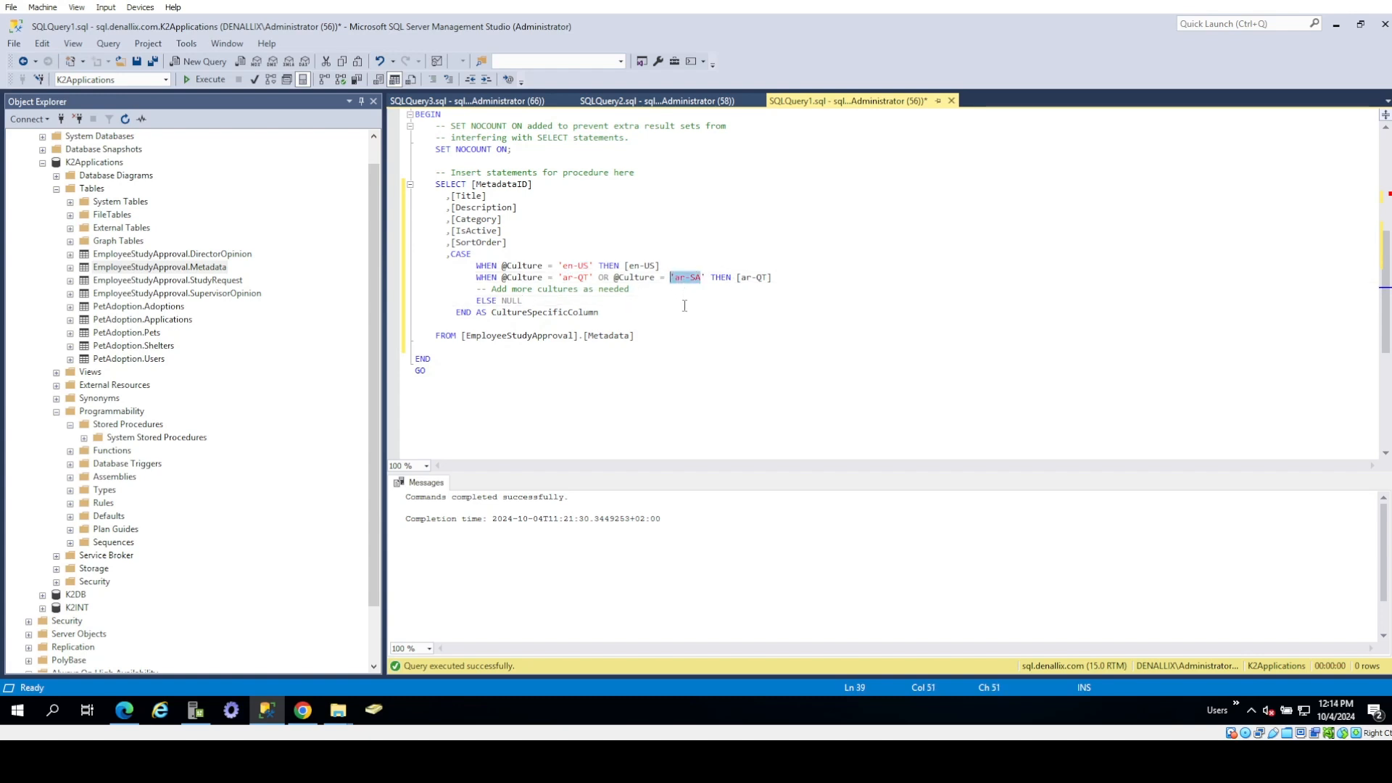
left_click(675, 285)
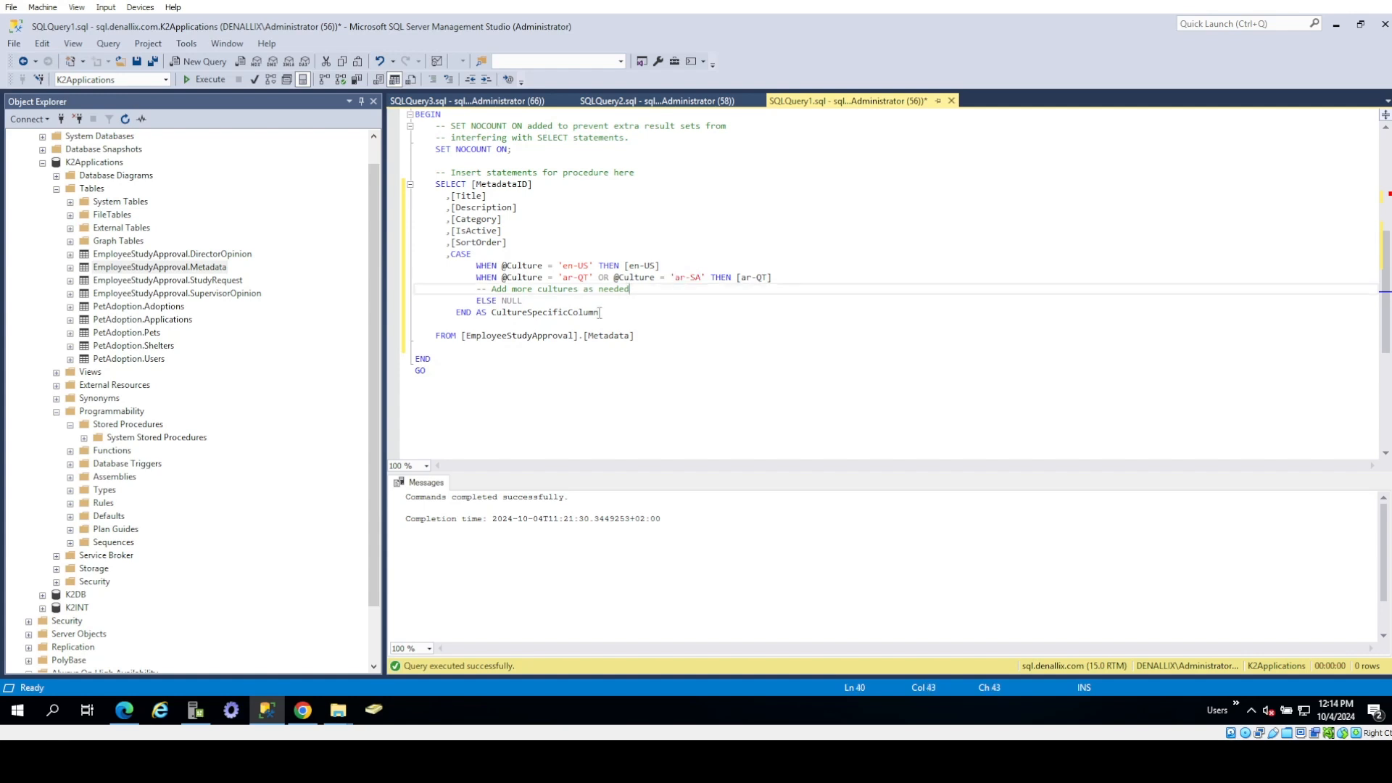
left_click_drag(660, 266, 625, 268)
left_click_drag(771, 278, 727, 282)
scroll(592, 345, "up", 2)
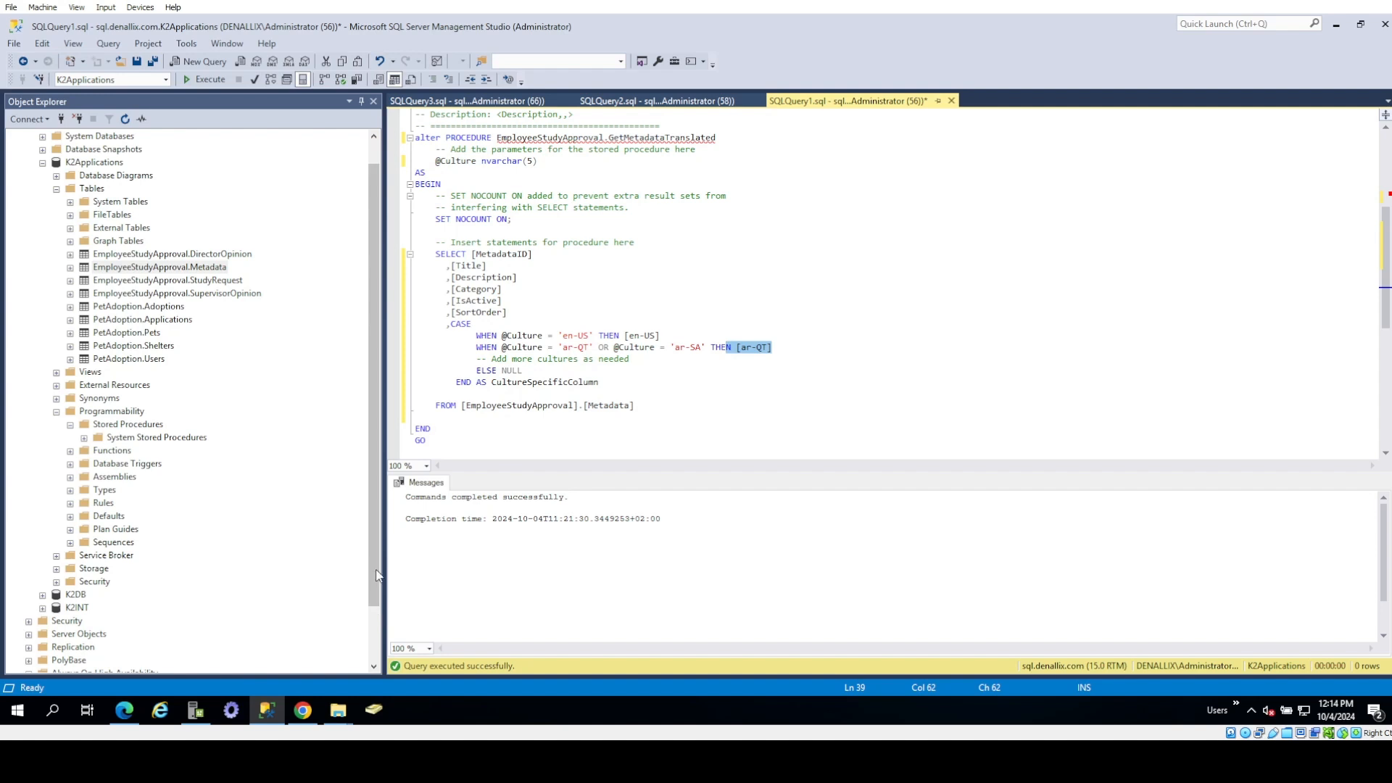
- Switch to Nintex Designer in Edge, check out the EmployeeStudyApproval.StudyRequest.ItemView view and open it for editing
left_click(304, 711)
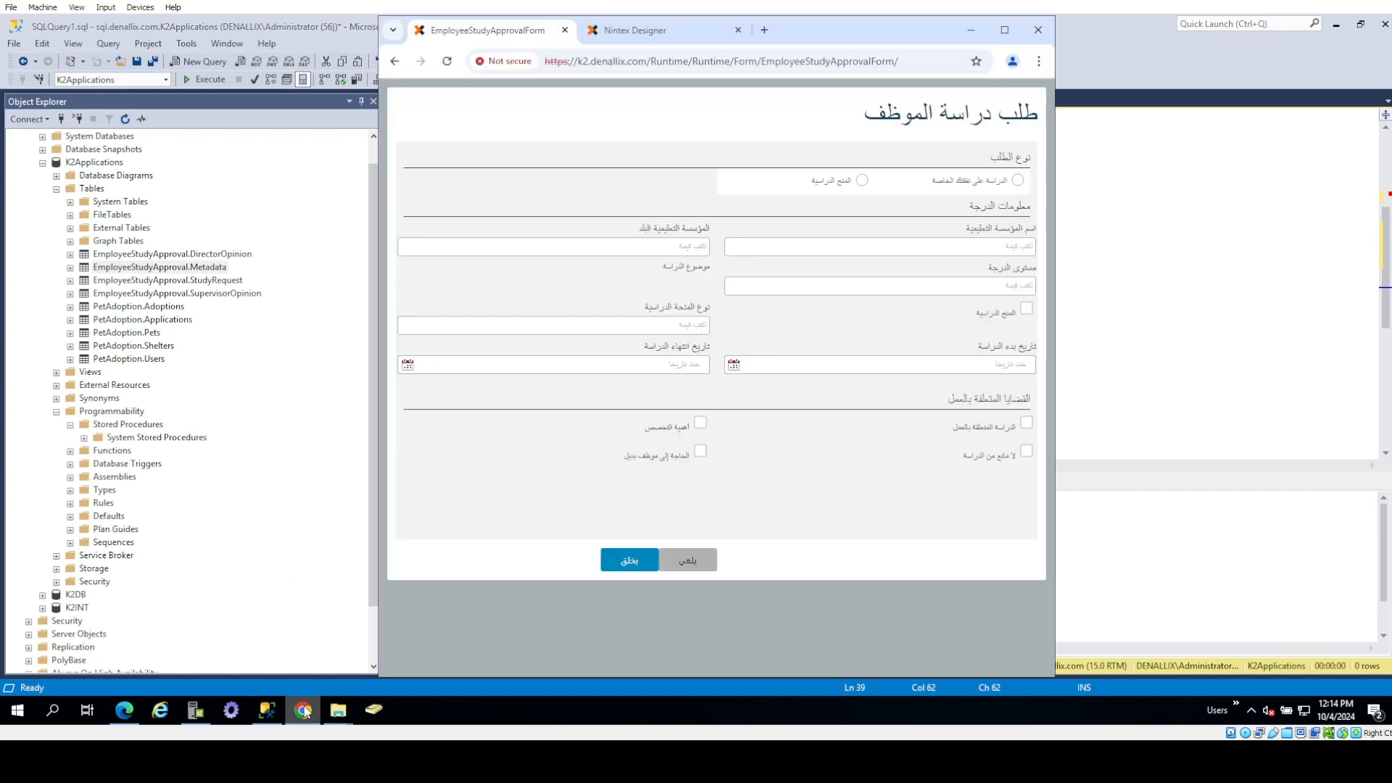
left_click(125, 710)
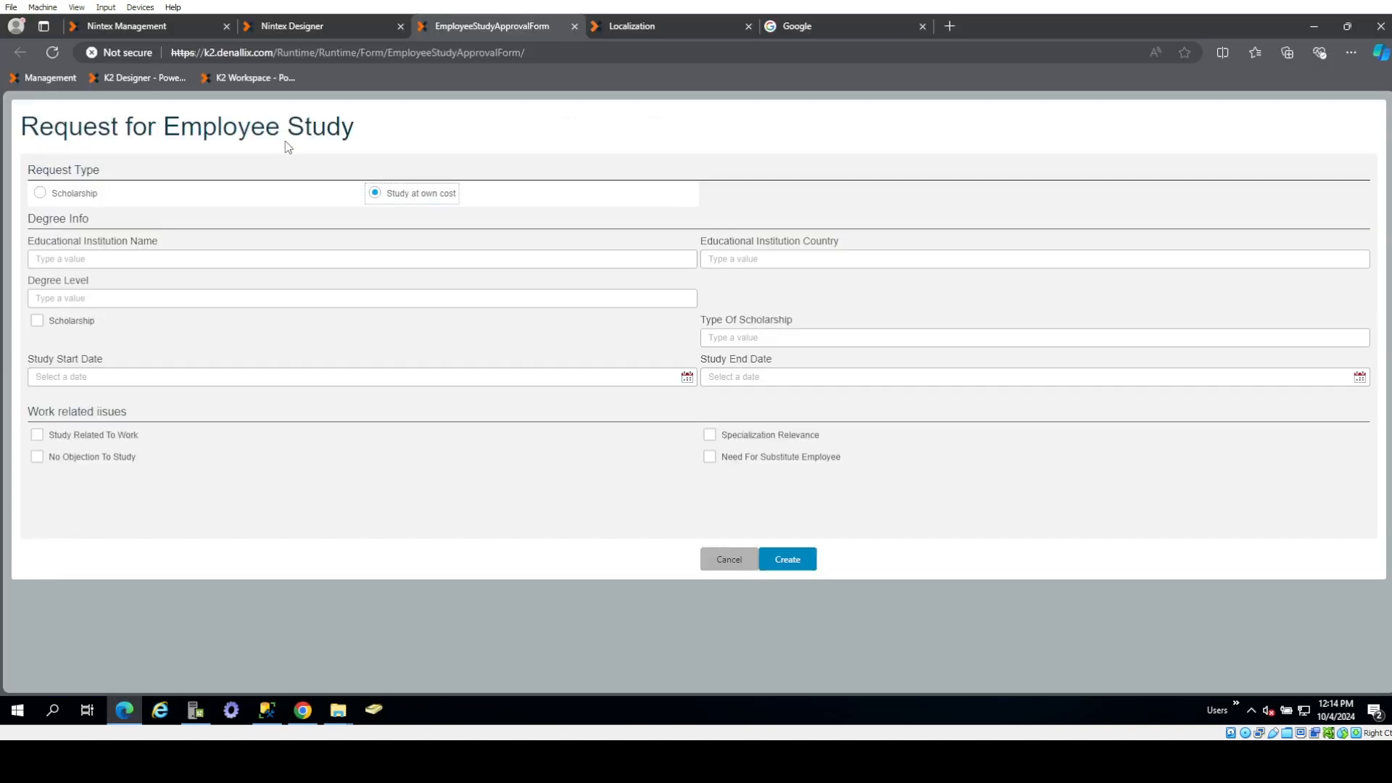
left_click(312, 29)
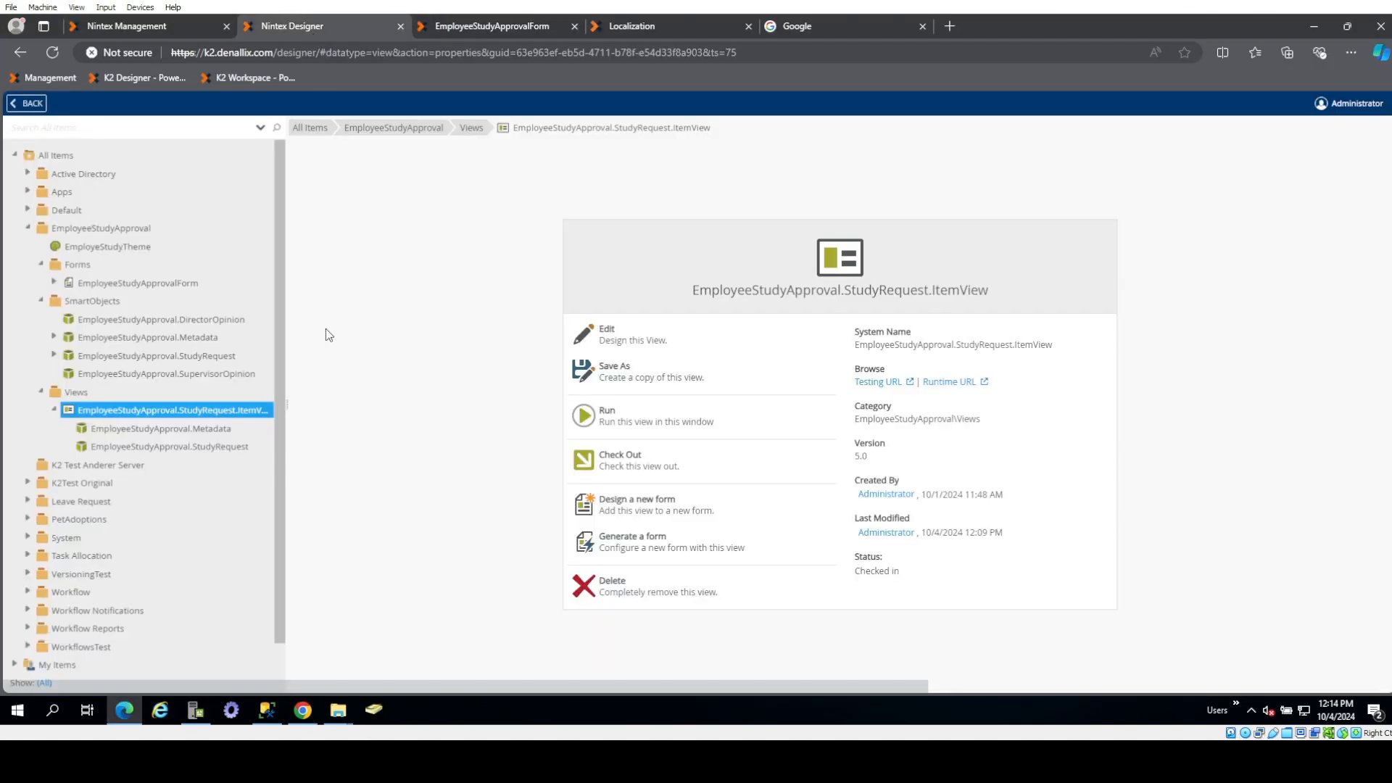
left_click(620, 461)
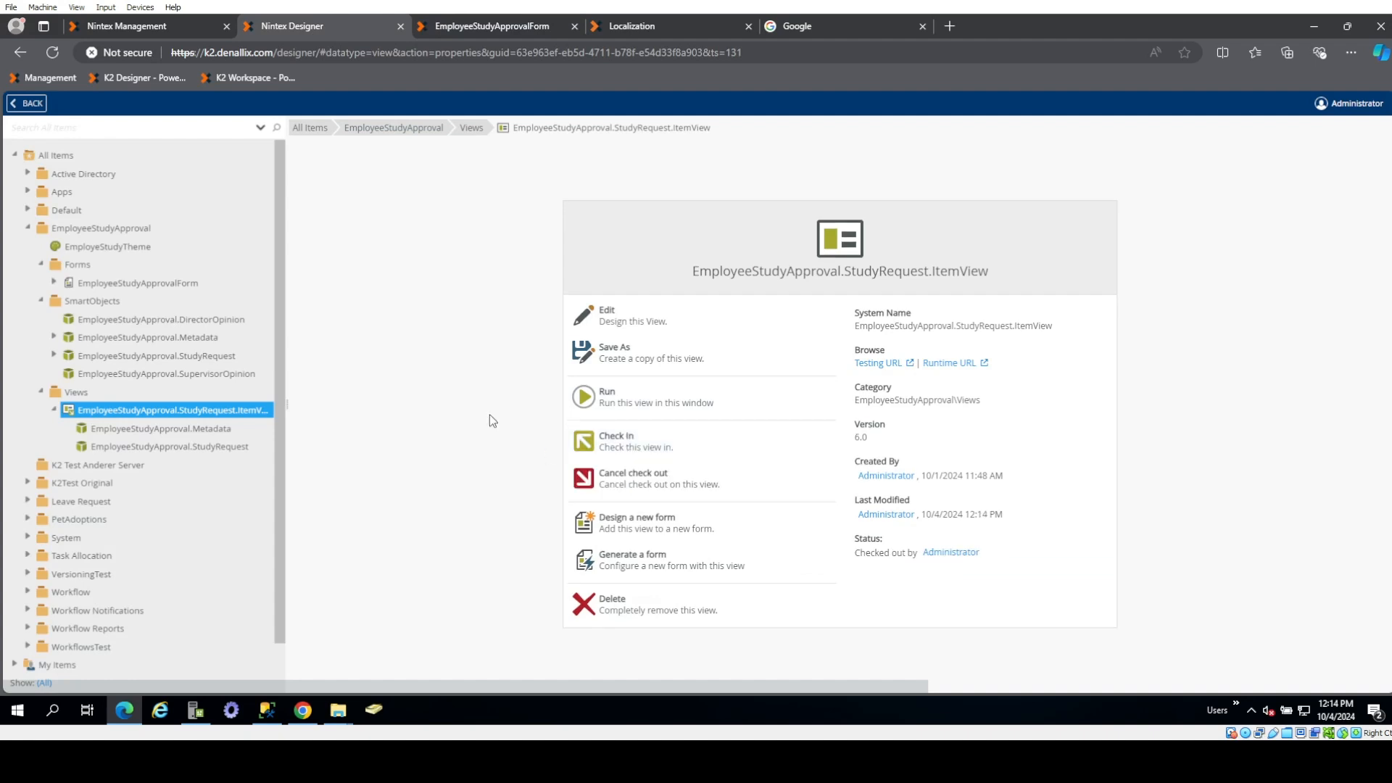
left_click(625, 306)
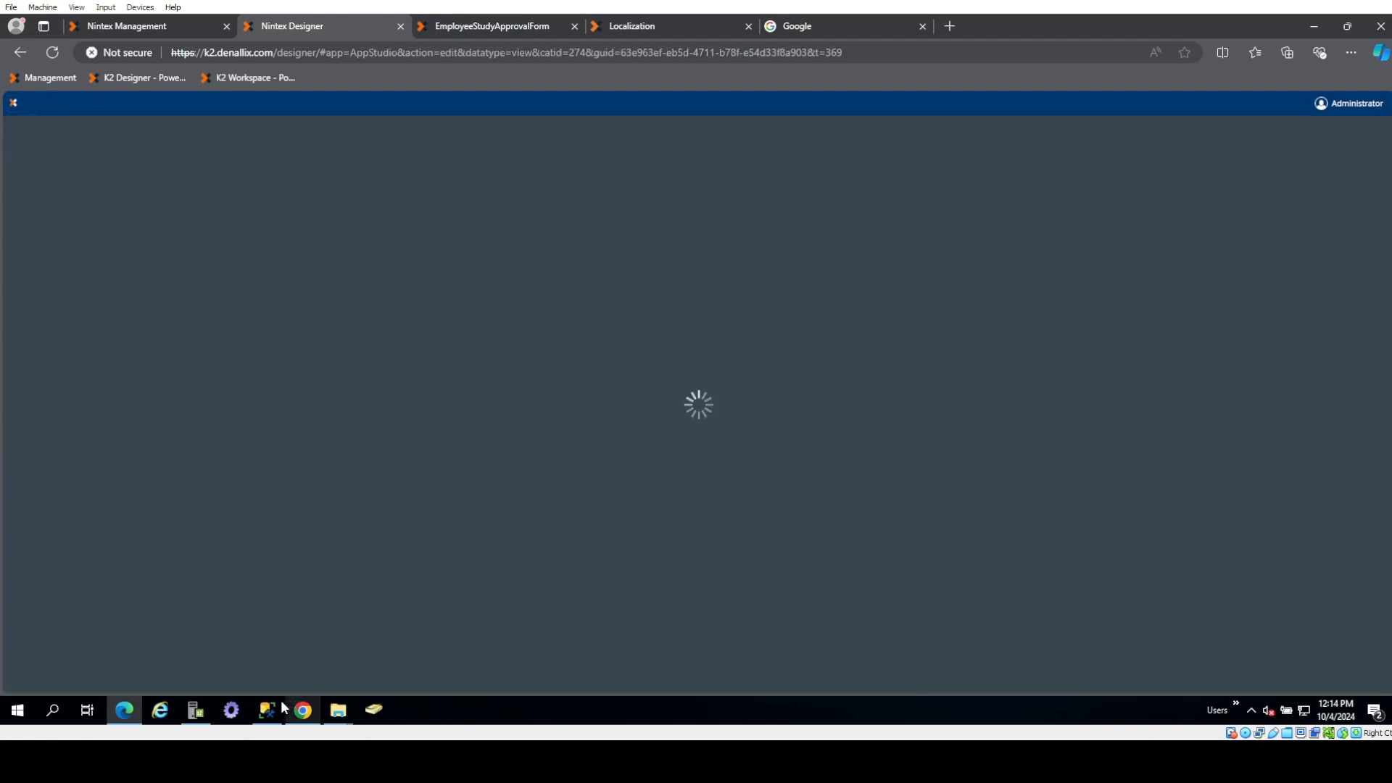
- Switch to SQL Server Management Studio to check the CultureSpecificColumn alias in the procedure, and return to the view designer in Edge
left_click(280, 708)
left_click(573, 383)
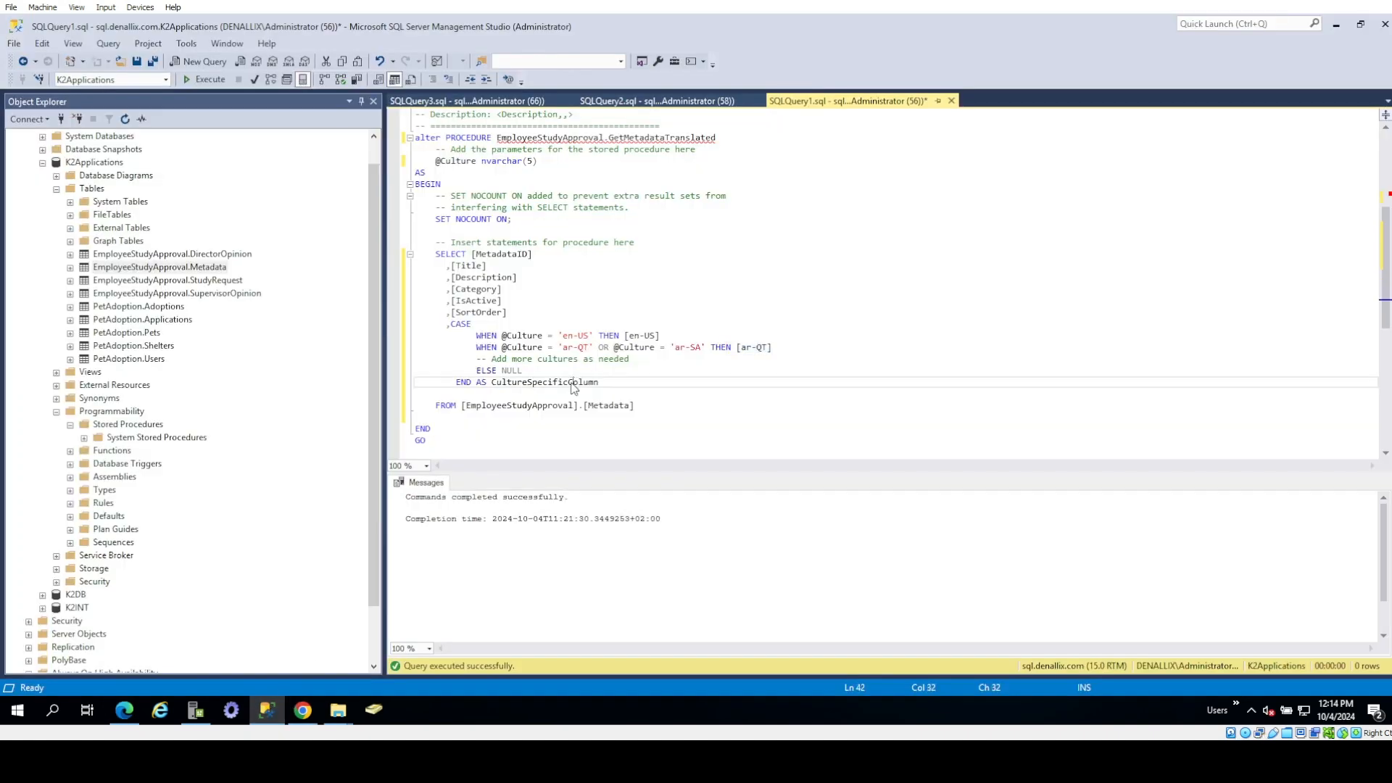
double_click(573, 383)
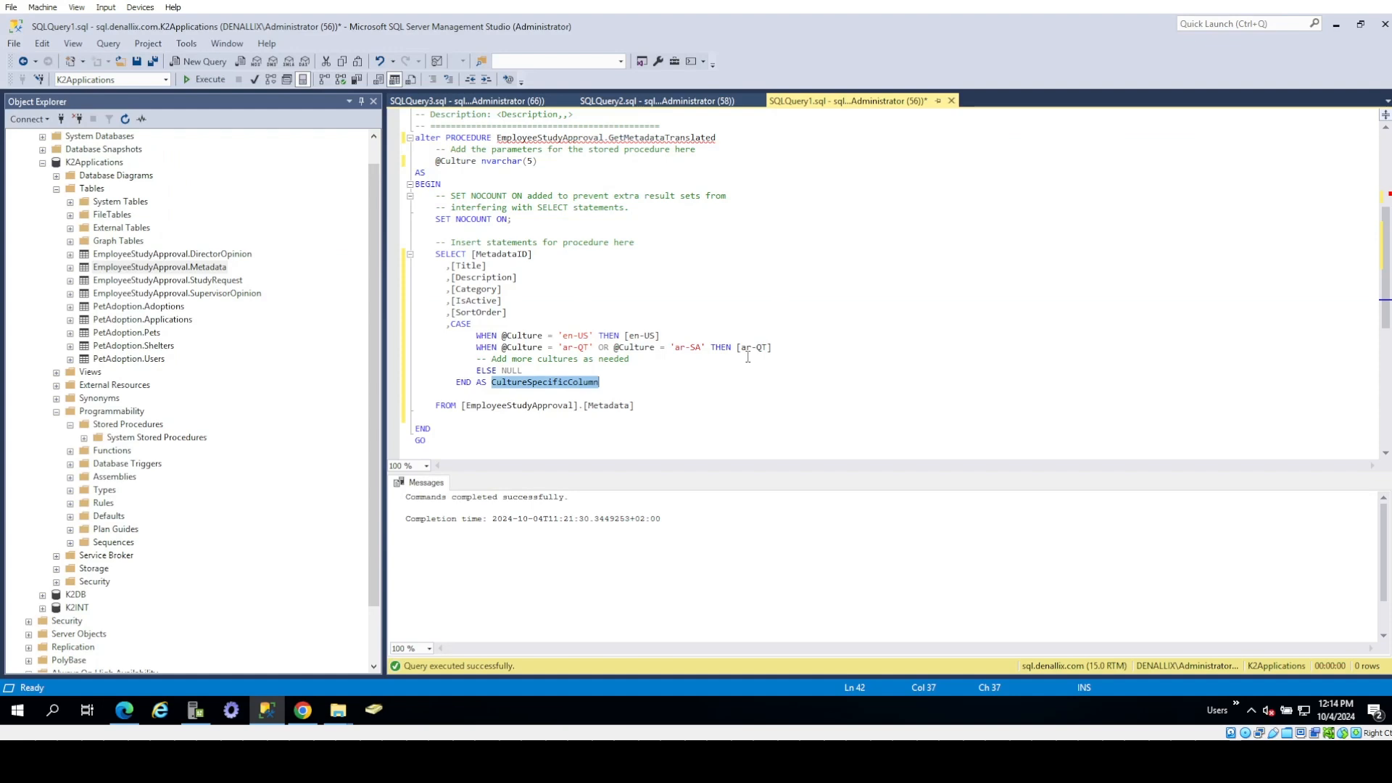
left_click(1337, 29)
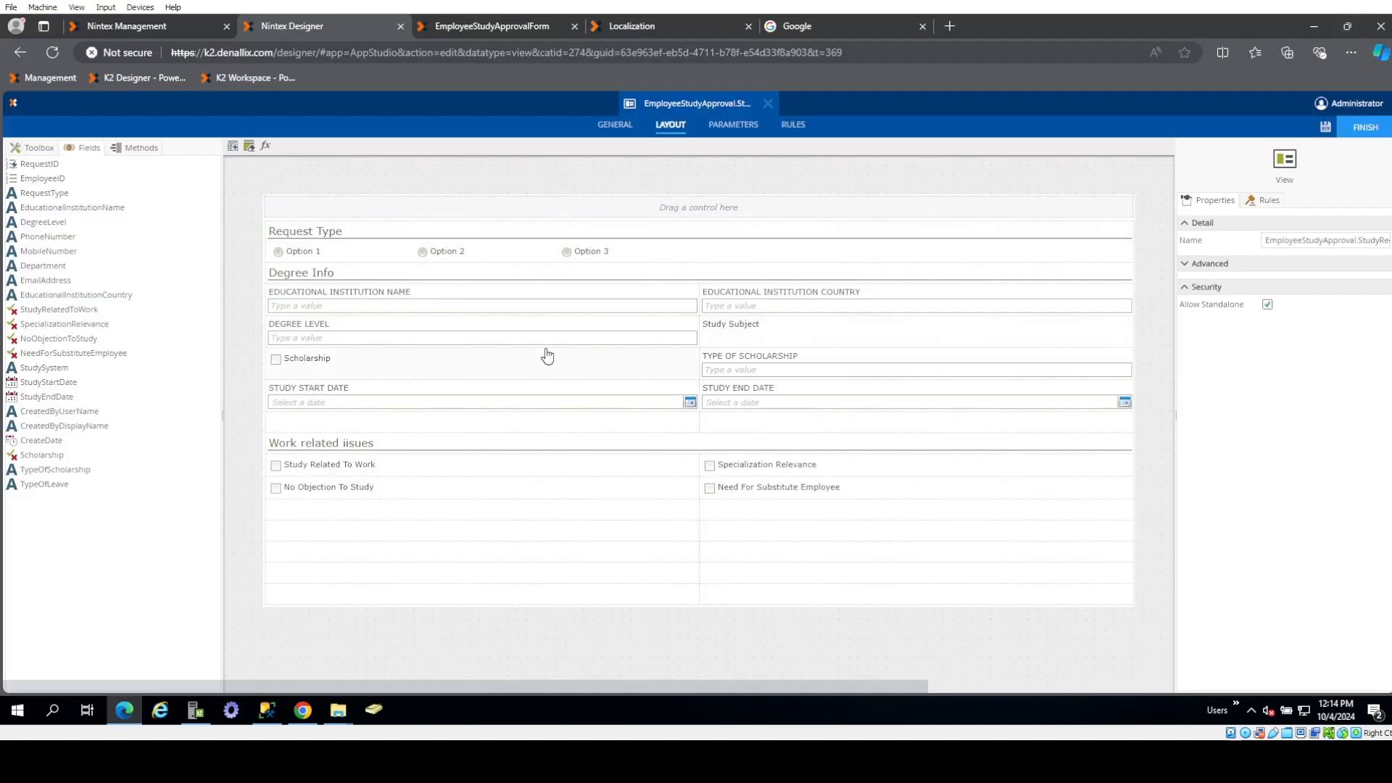
- Inspect the RequestType radio button list's SmartObject data source, including its method, value and display settings, and close it without changes
left_click(470, 267)
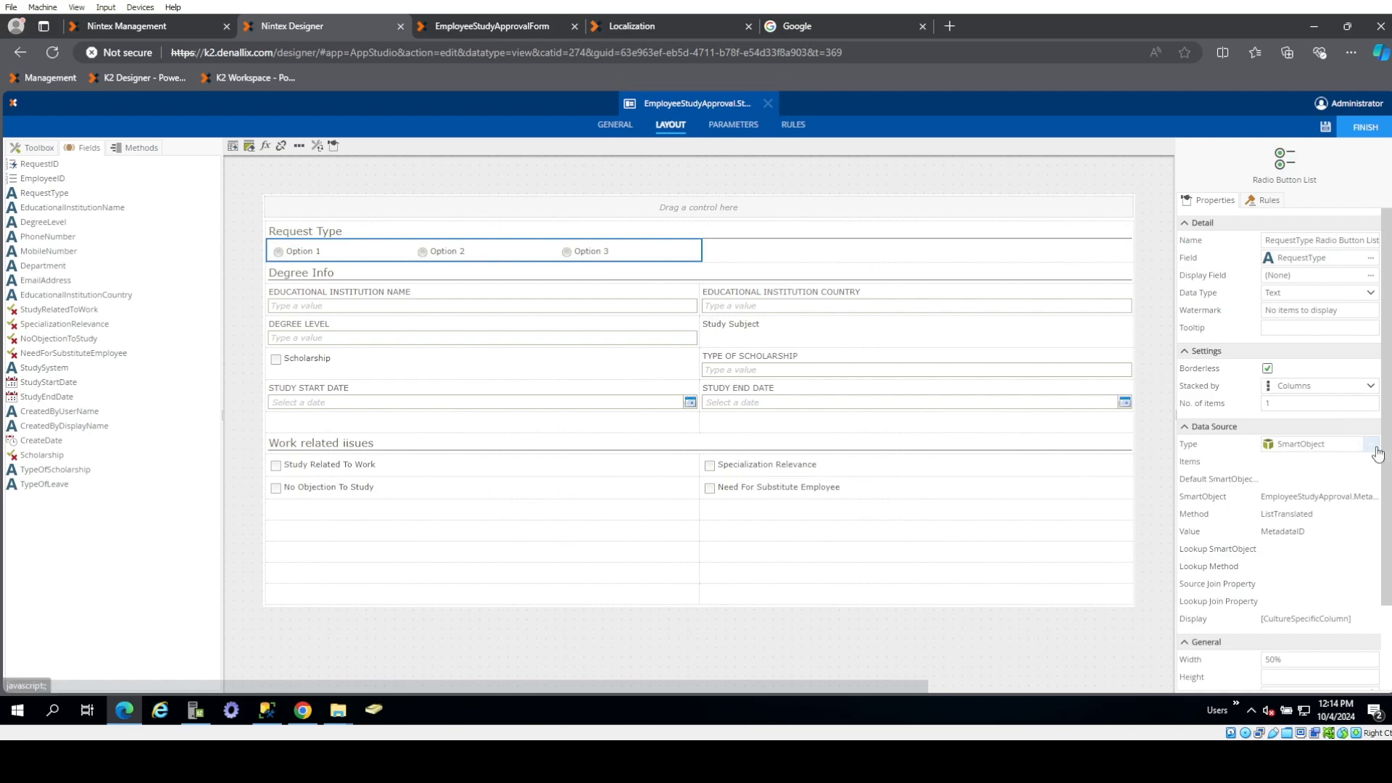
left_click(1370, 445)
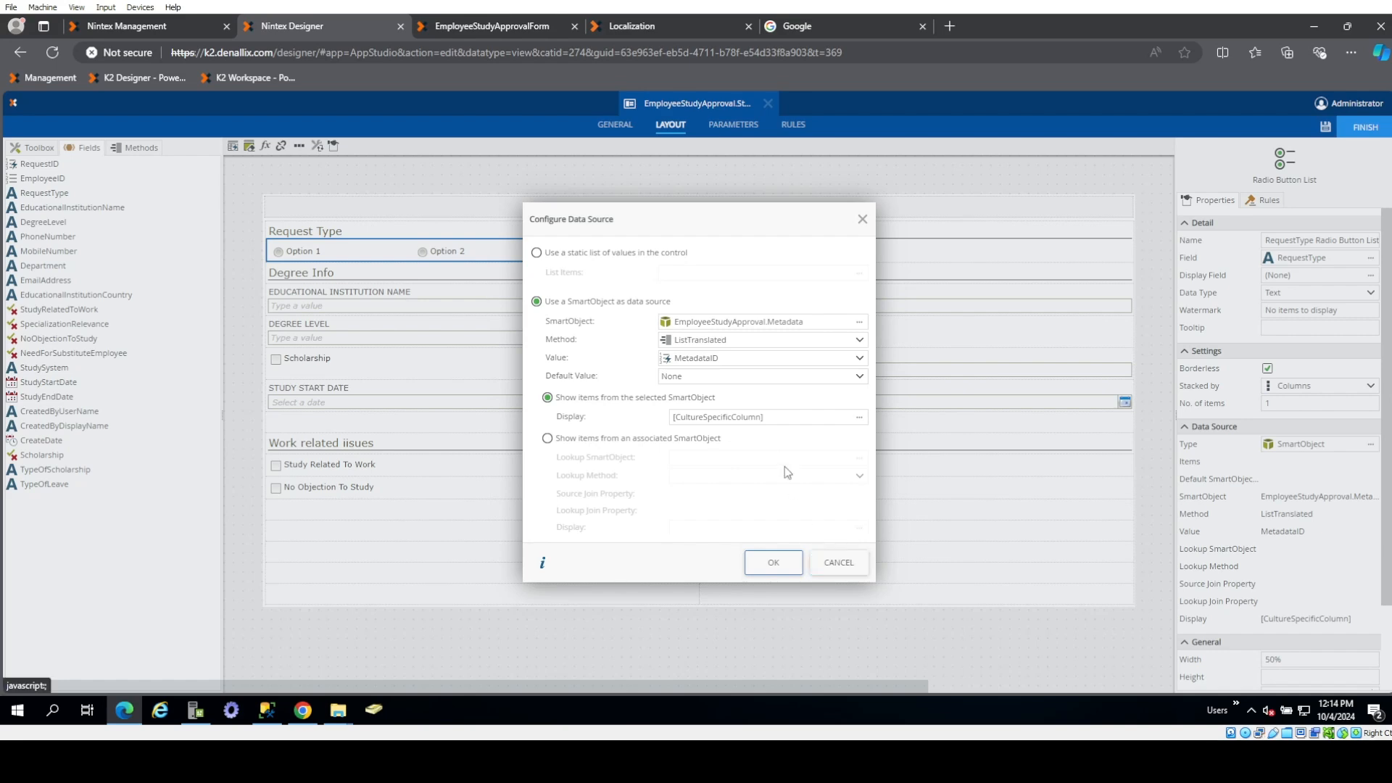
left_click(832, 566)
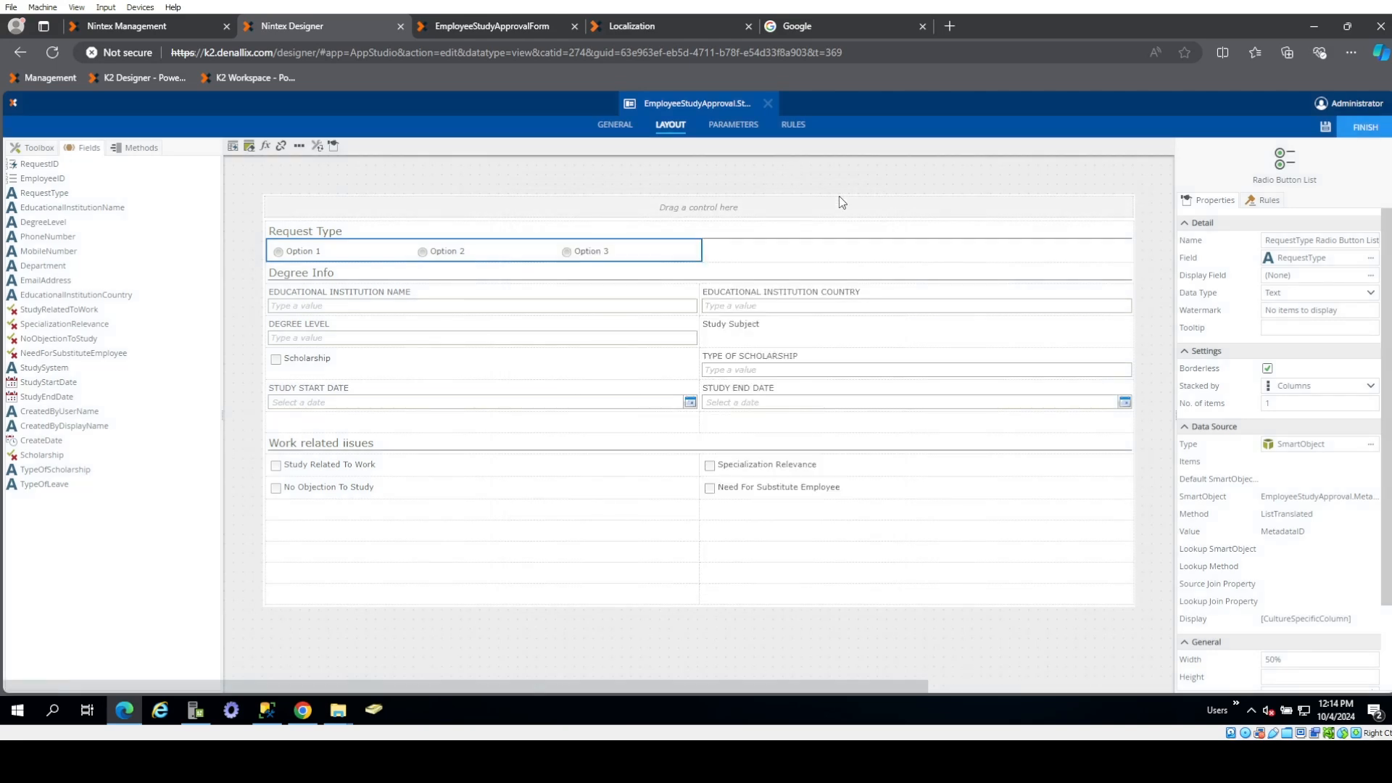
- Inspect the Initialize rule's Culture input mapping and the Client system values, and leave the rule without changes
left_click(793, 127)
double_click(172, 195)
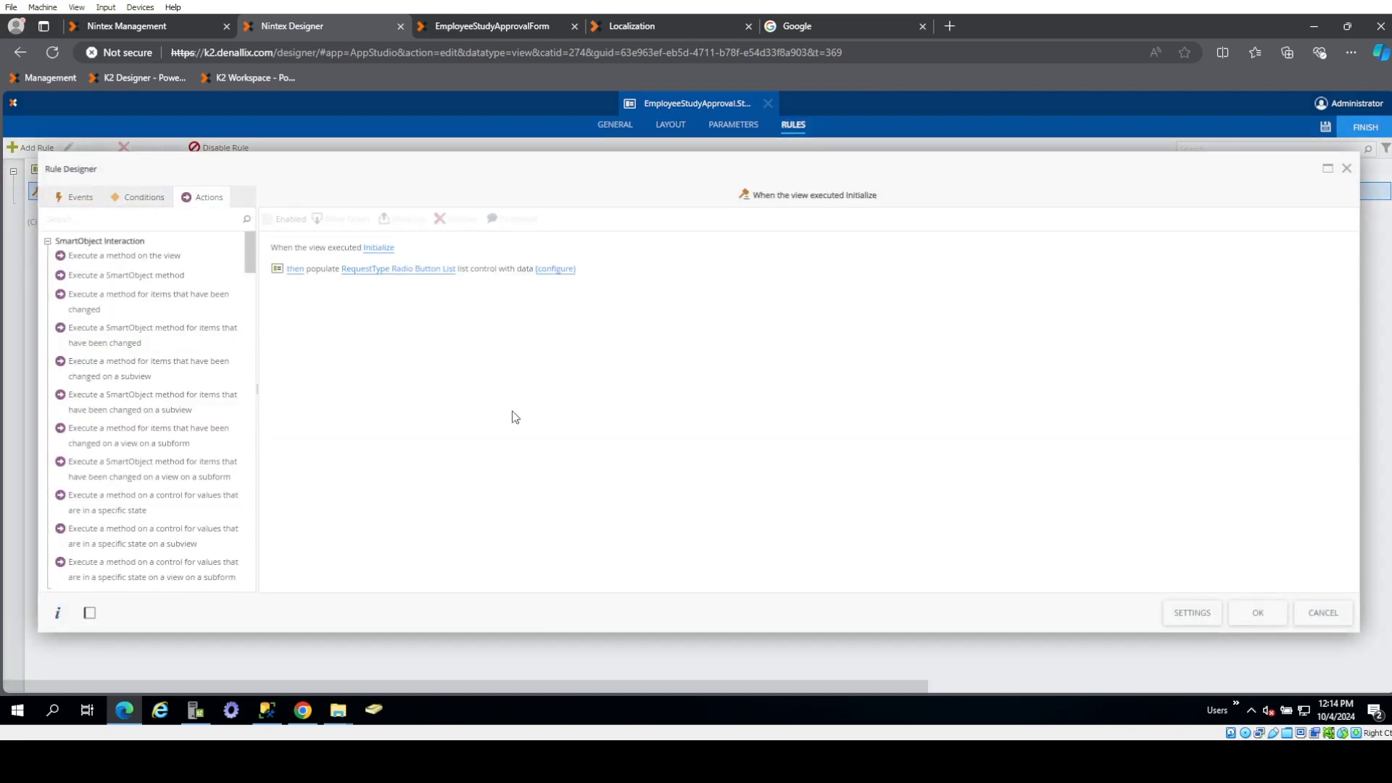
left_click(559, 274)
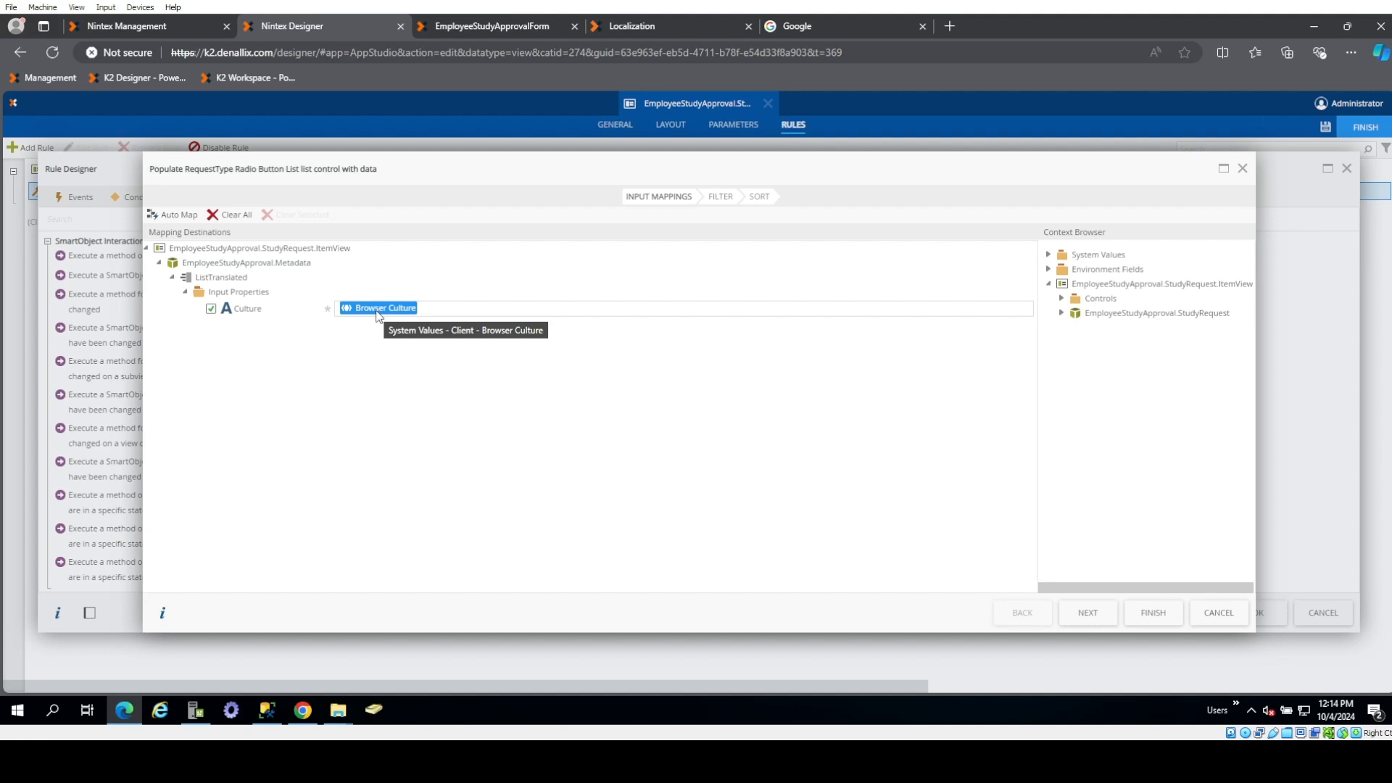
left_click(1049, 256)
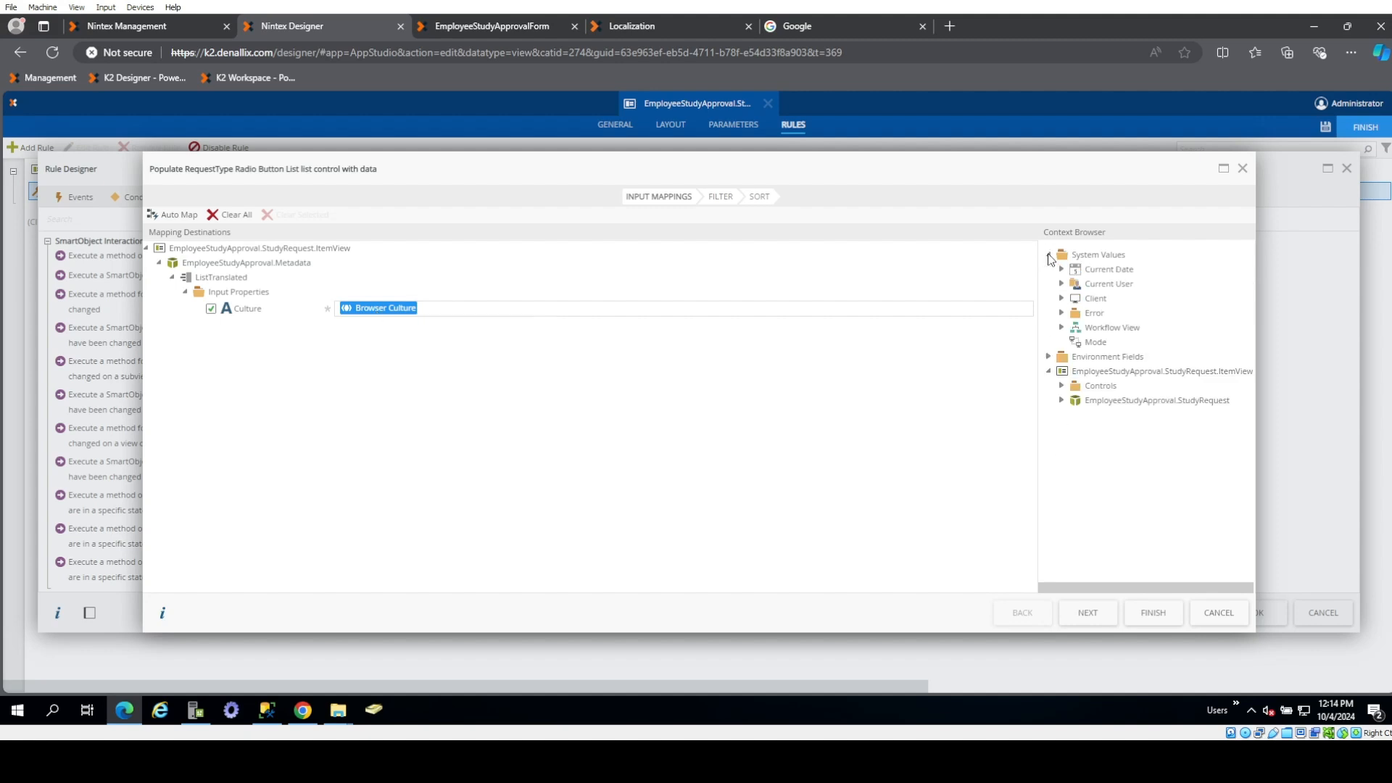
left_click(1061, 298)
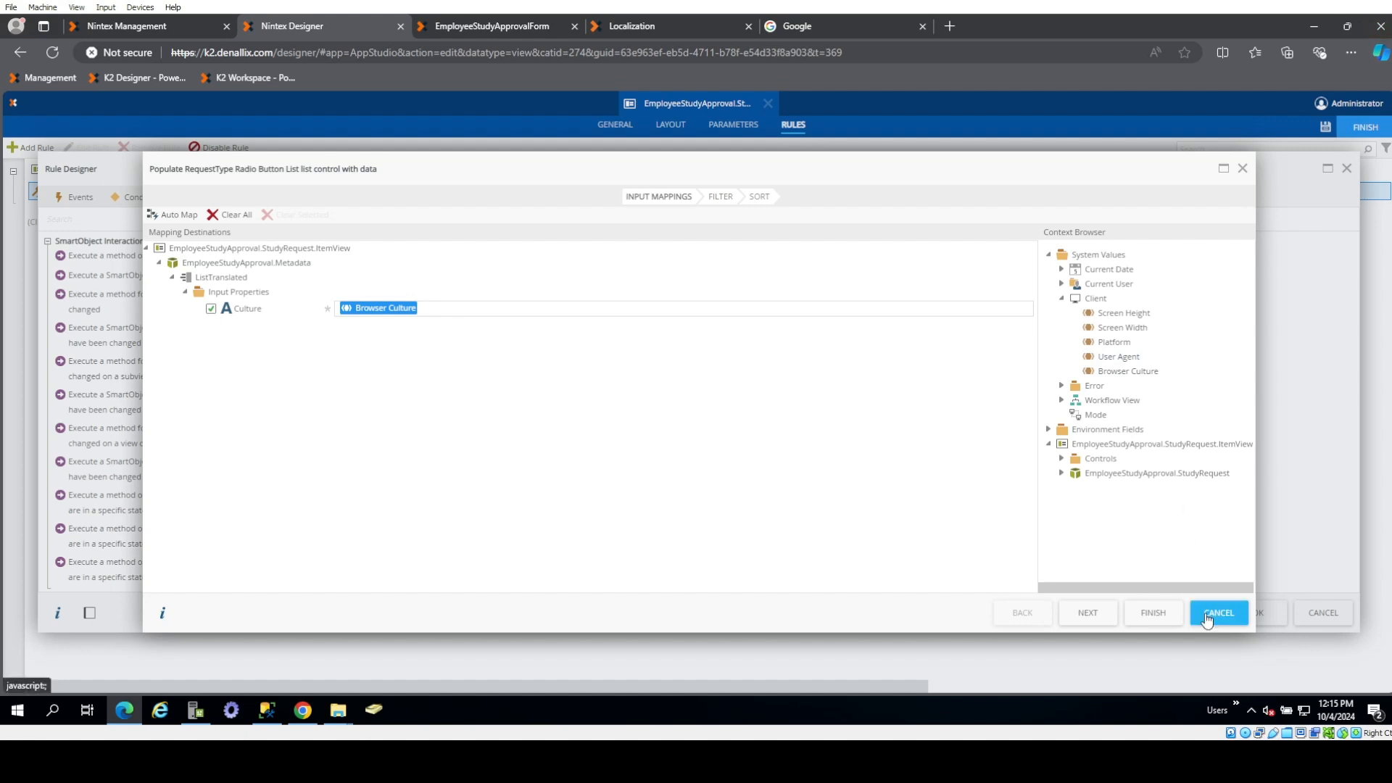
left_click(1242, 615)
left_click(1316, 614)
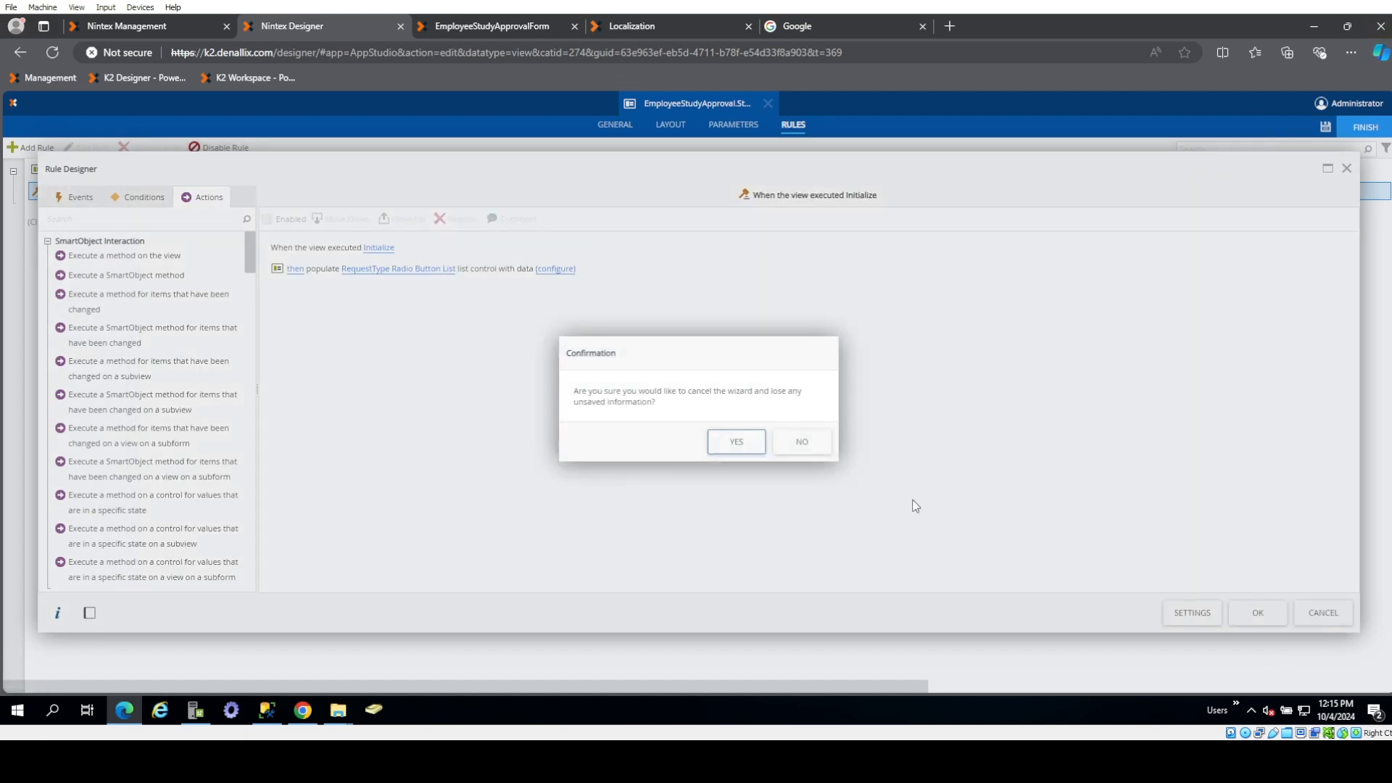
left_click(734, 443)
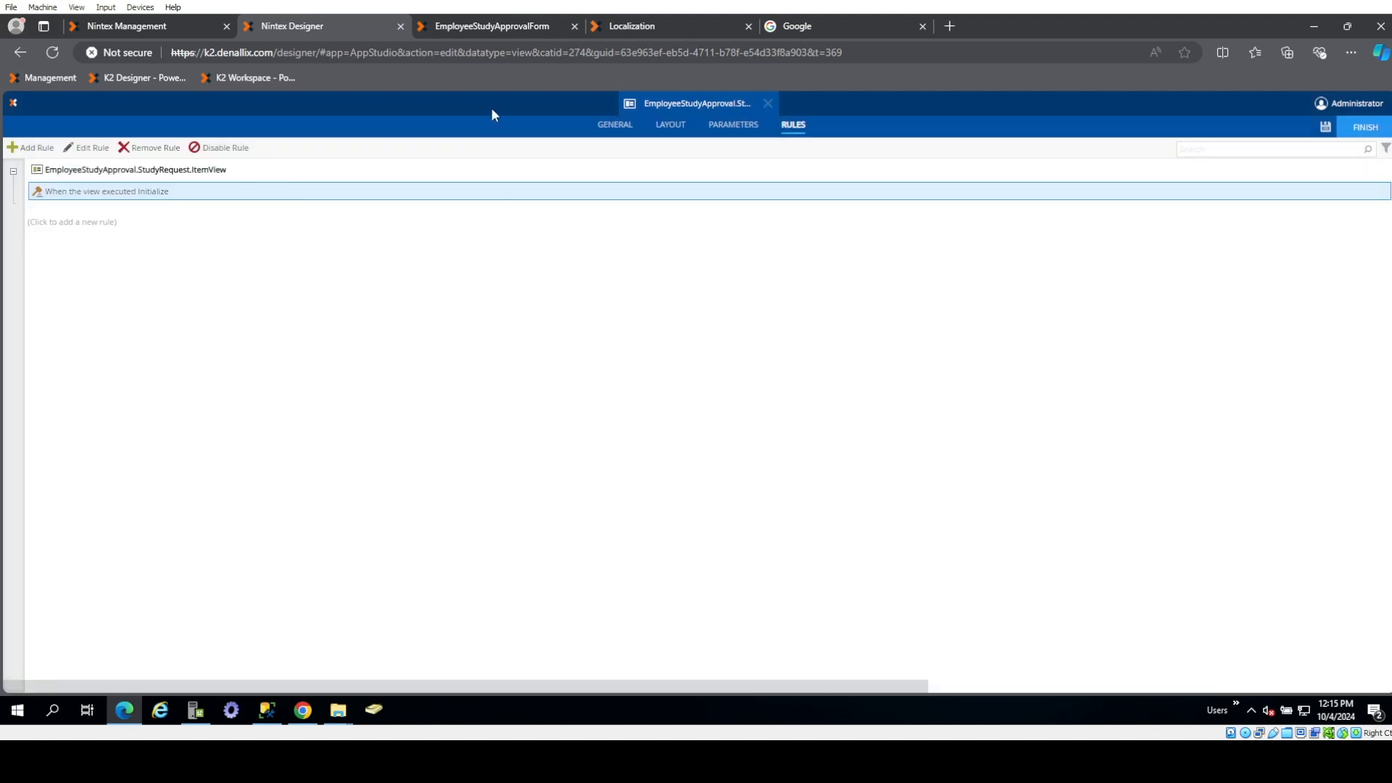
- On the running EmployeeStudyApprovalForm, evaluate SourceCode.Forms.Settings in the browser's developer console and expand the returned object
left_click(496, 29)
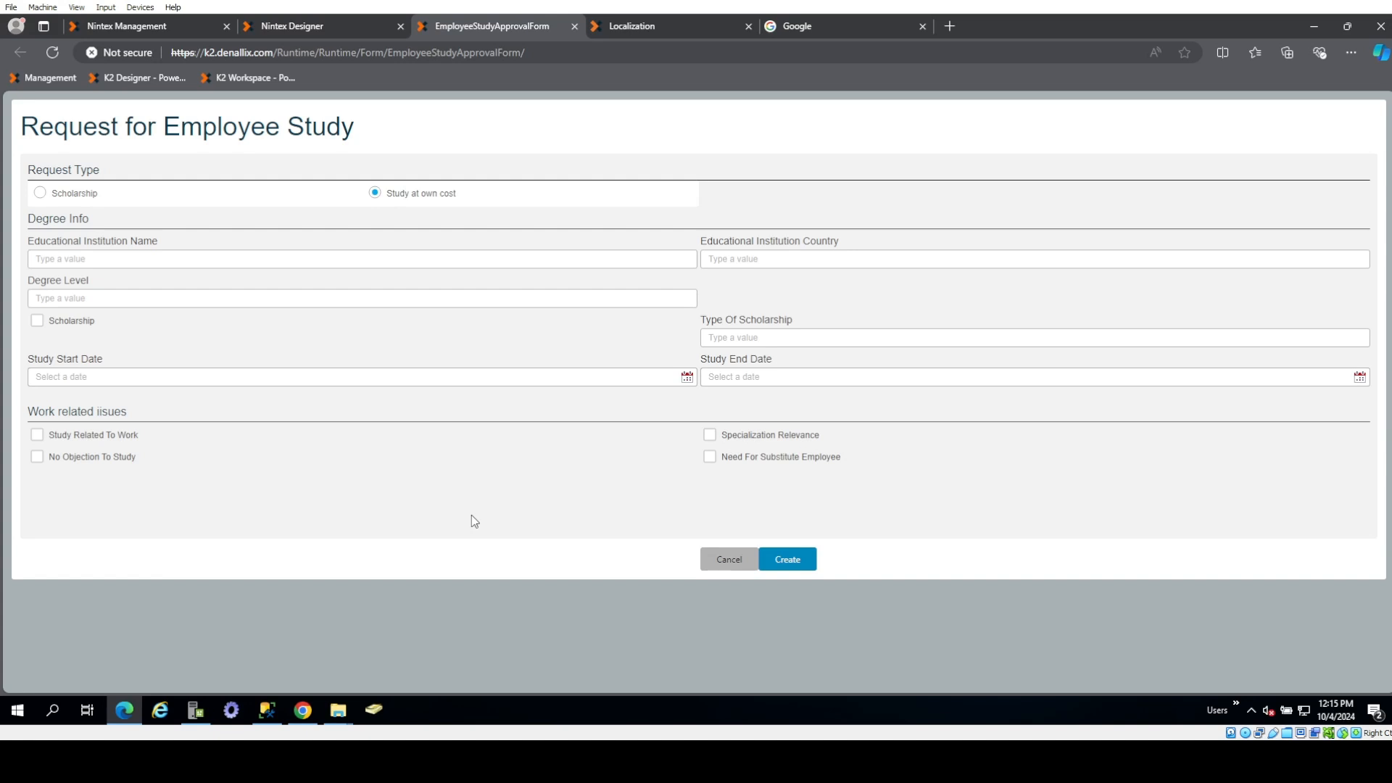
key("F12")
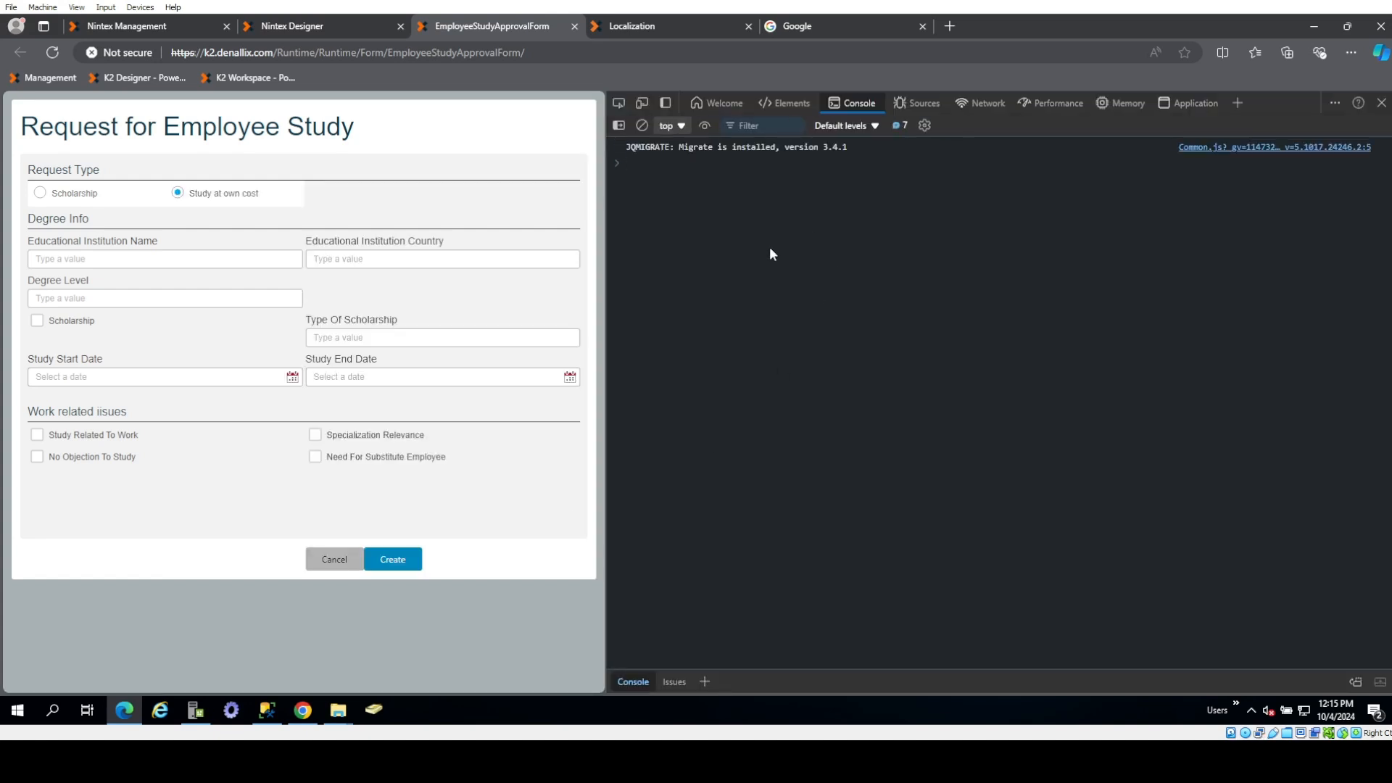
type("srou")
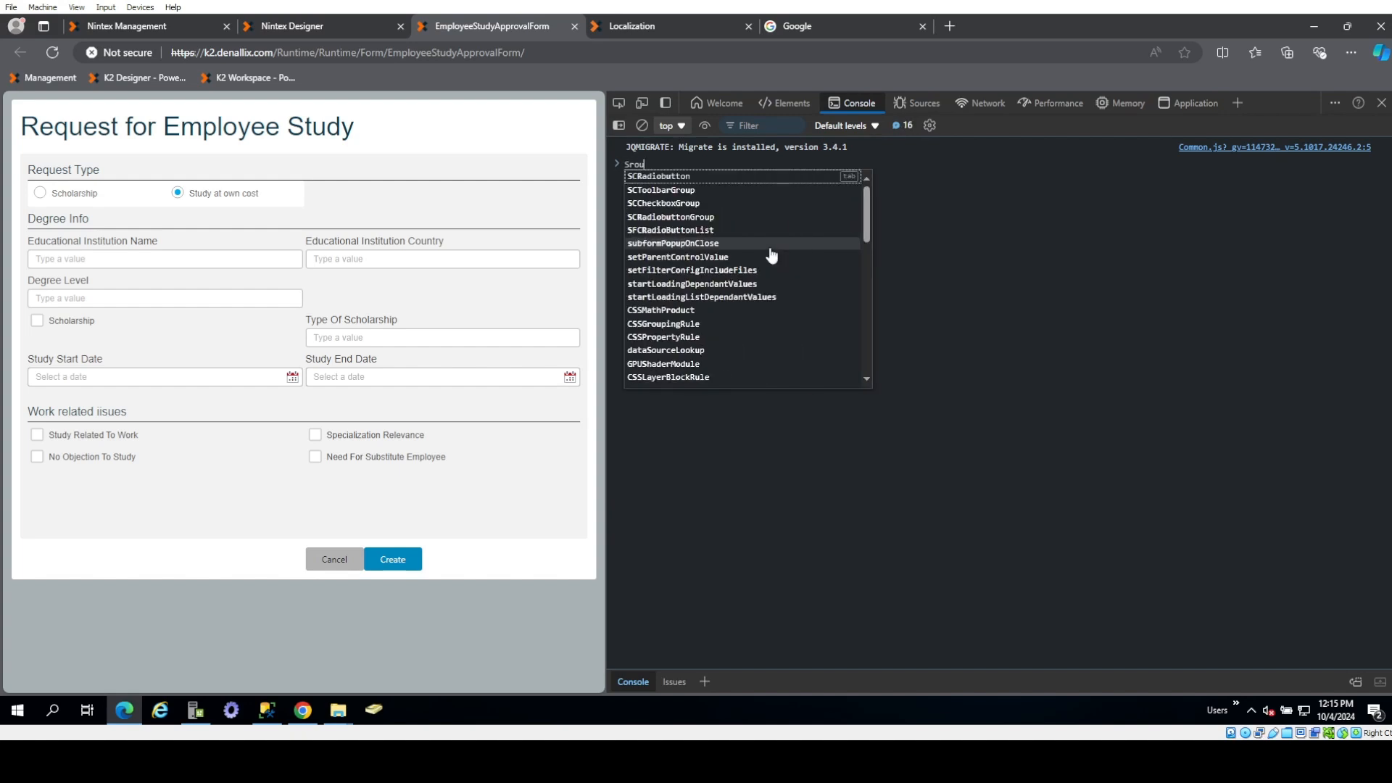
key("BackSpace")
key("BackSpace")
key("BackSpace")
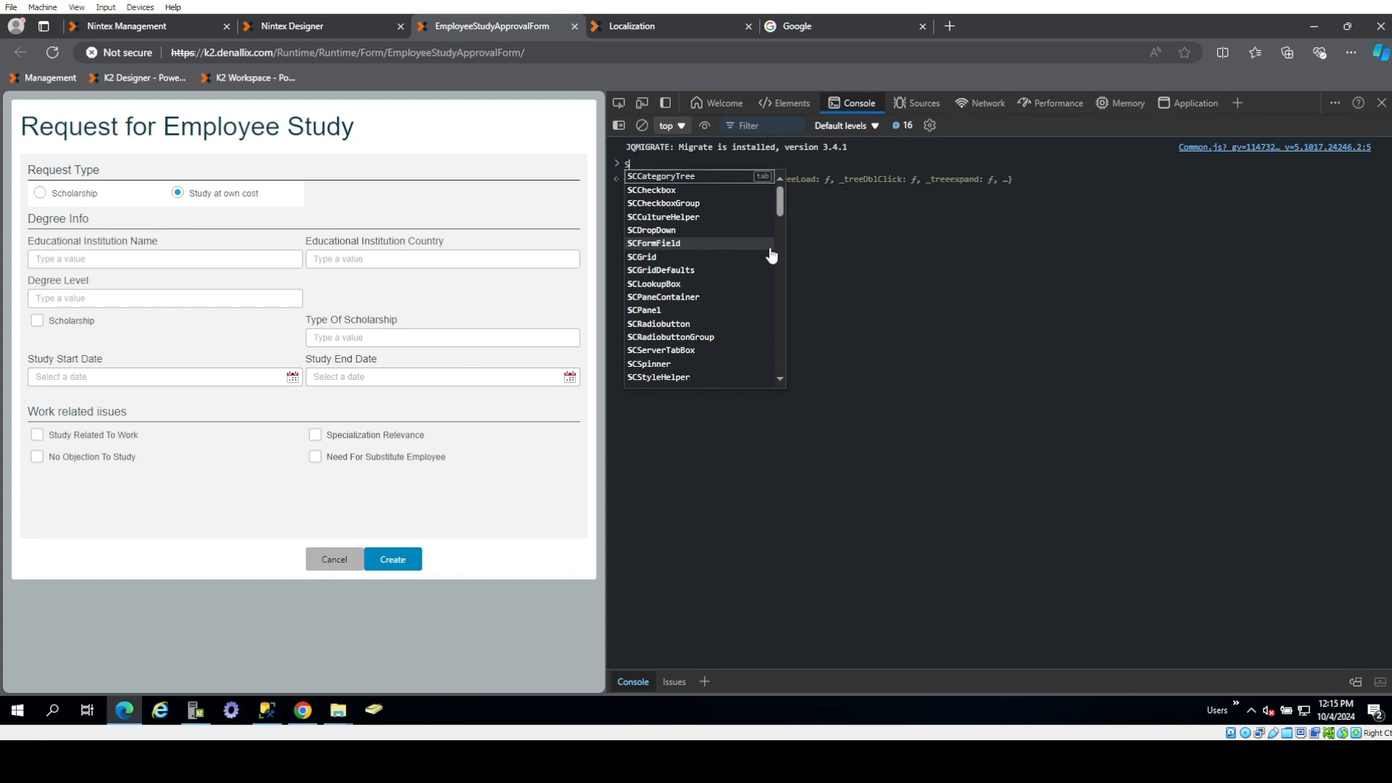
type("our")
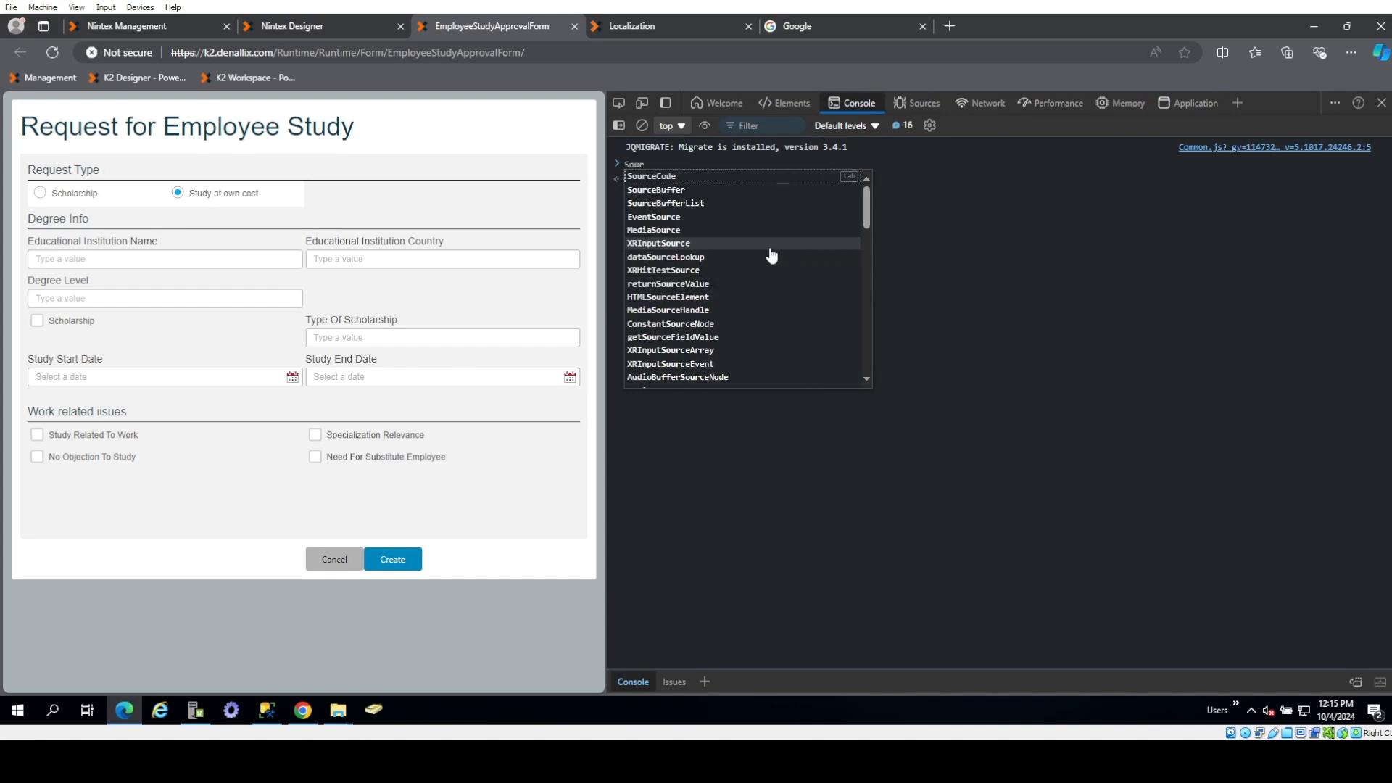
key("Tab")
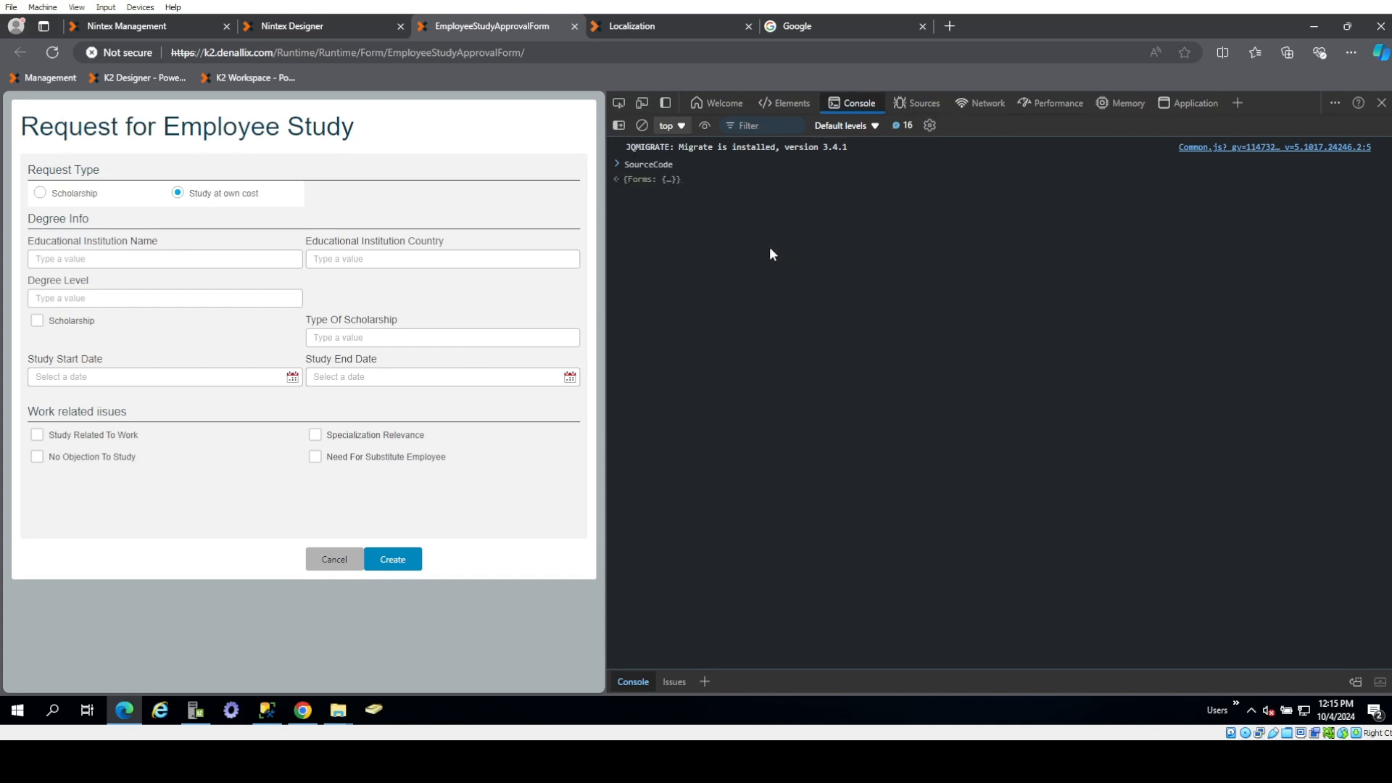
type(".Forms")
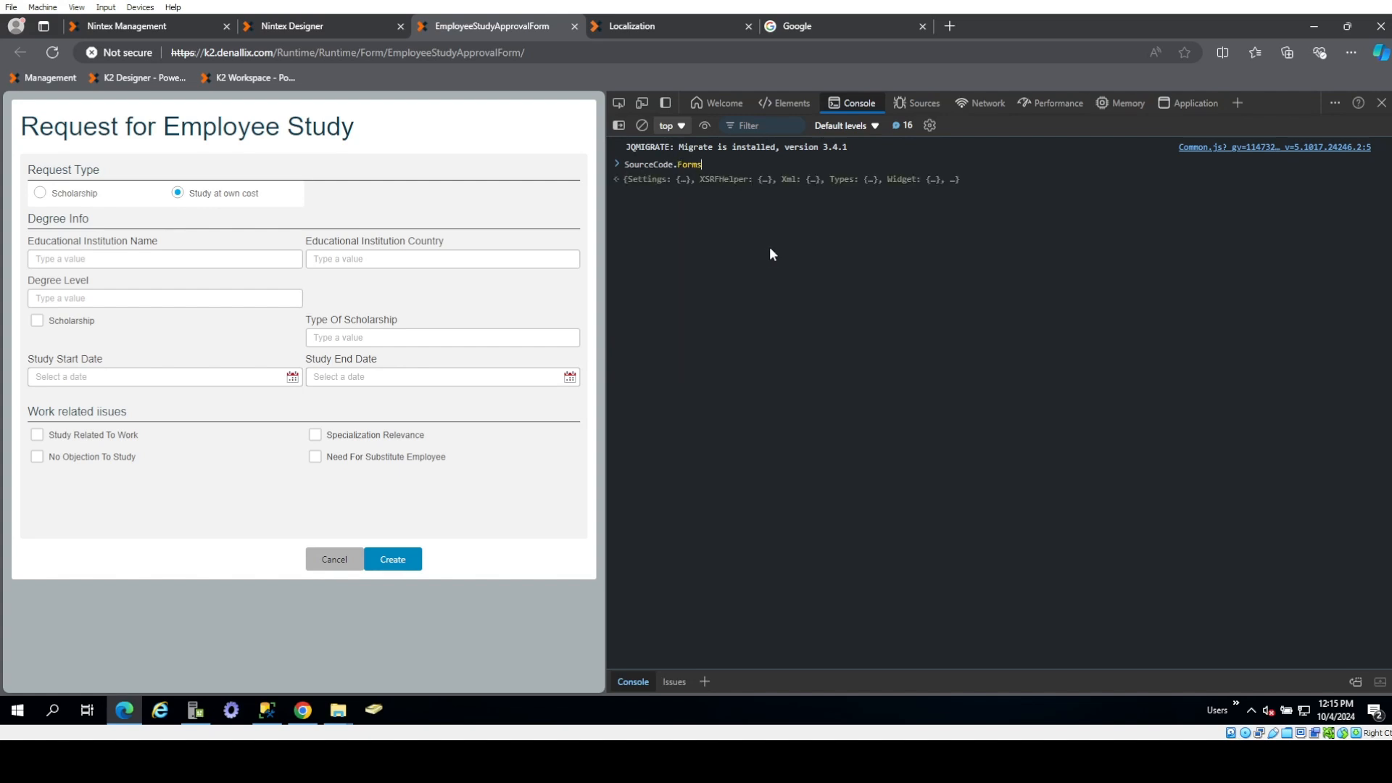
type(".Settings")
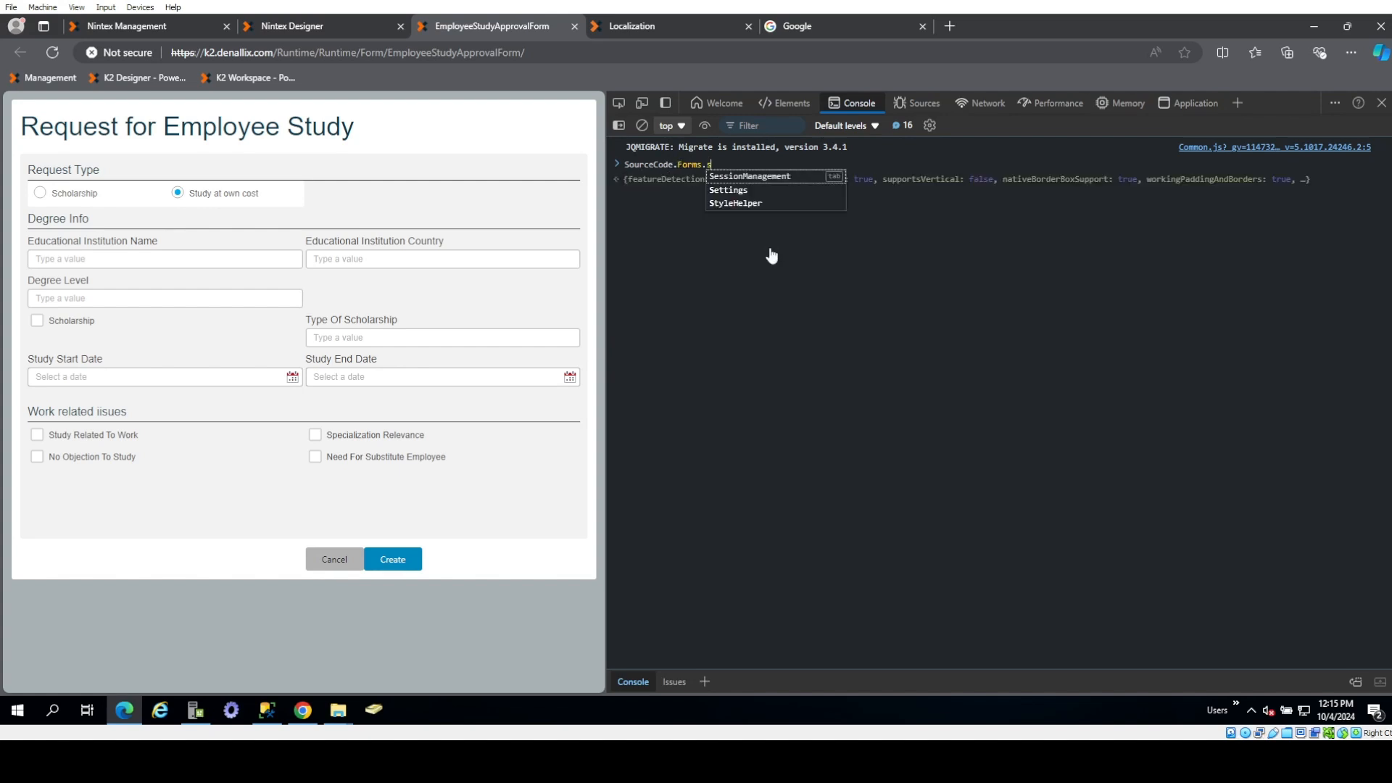
key("Return")
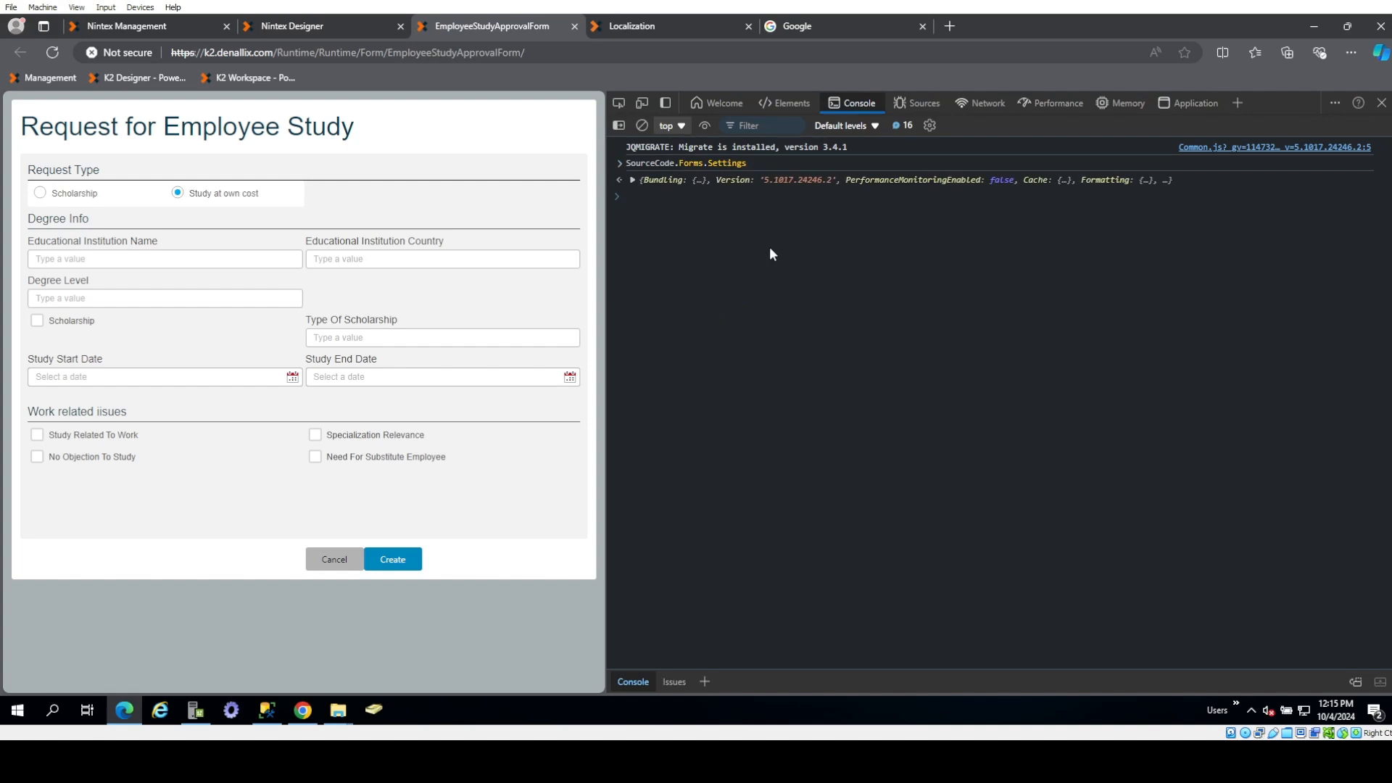
left_click(631, 180)
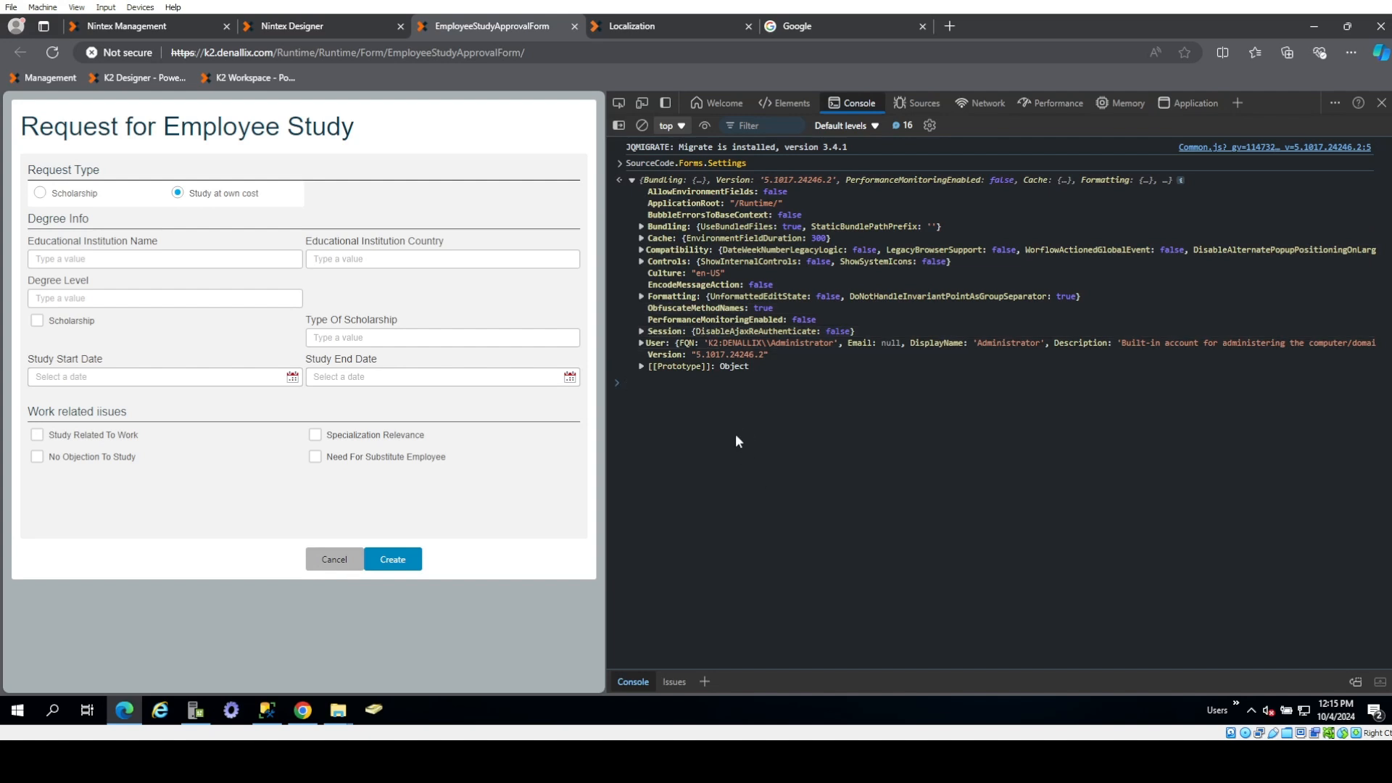
- Evaluate SourceCode.Forms.Settings.Culture in the console to read the form's culture
key("Up")
type(".cu")
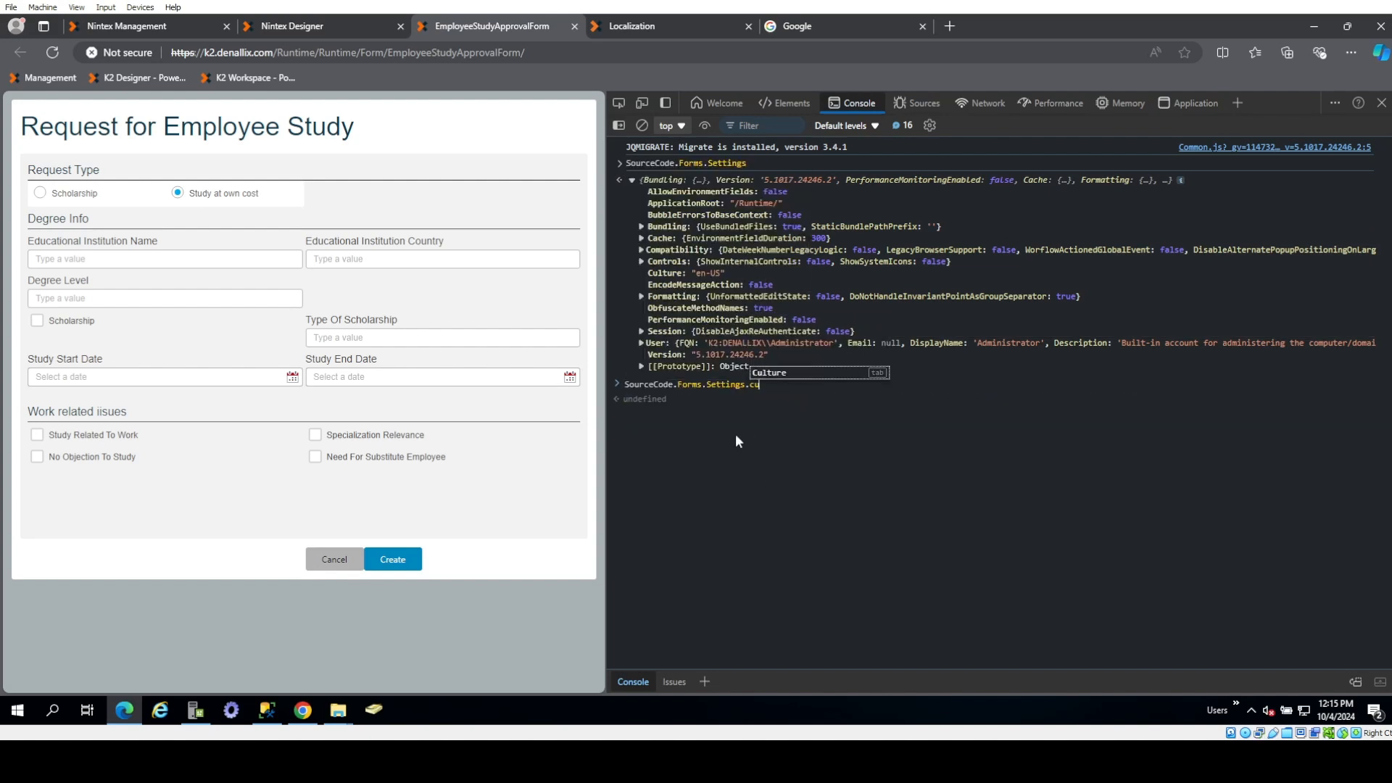
key("Tab")
key("Return")
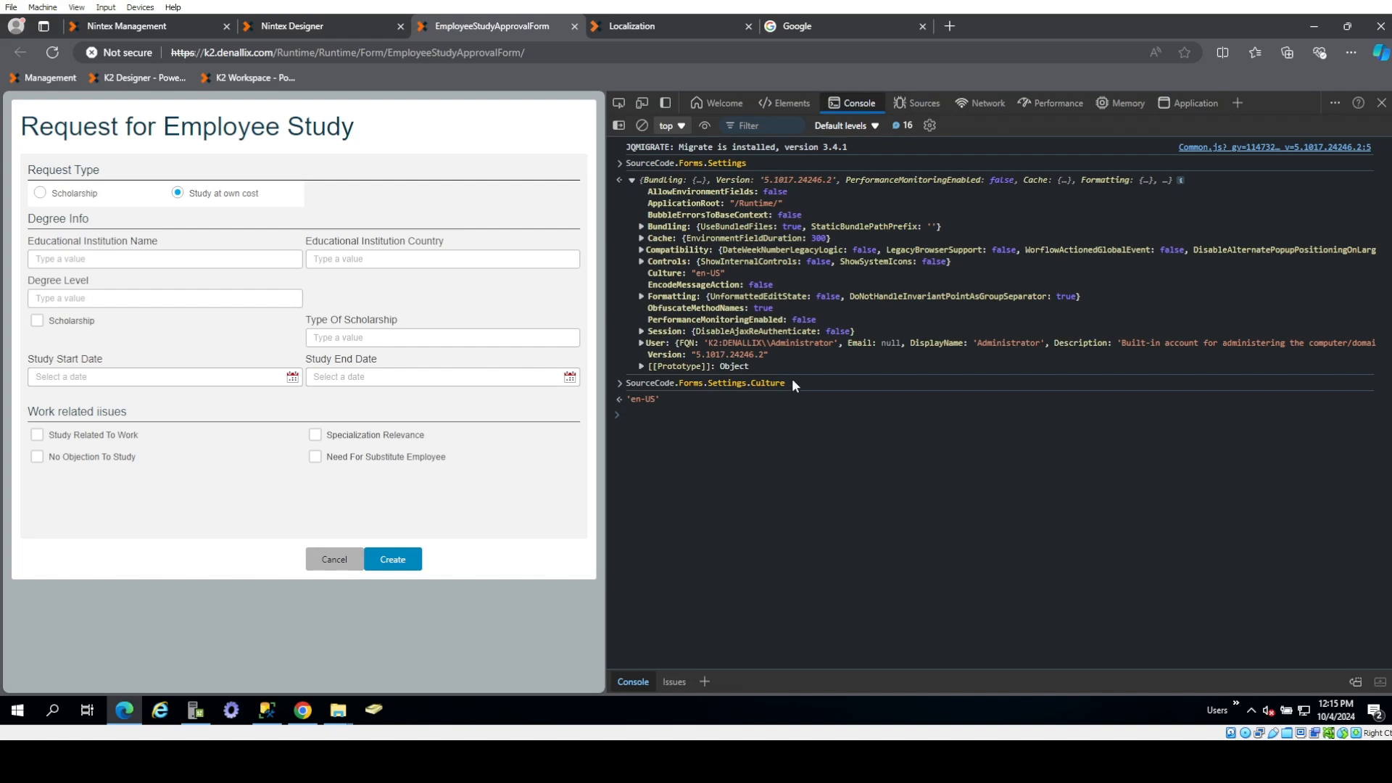
- Switch to the Arabic EmployeeStudyApprovalForm in Chrome, open its developer console and try to paste the SourceCode.Forms.Settings.Culture expression
left_click_drag(790, 383, 621, 386)
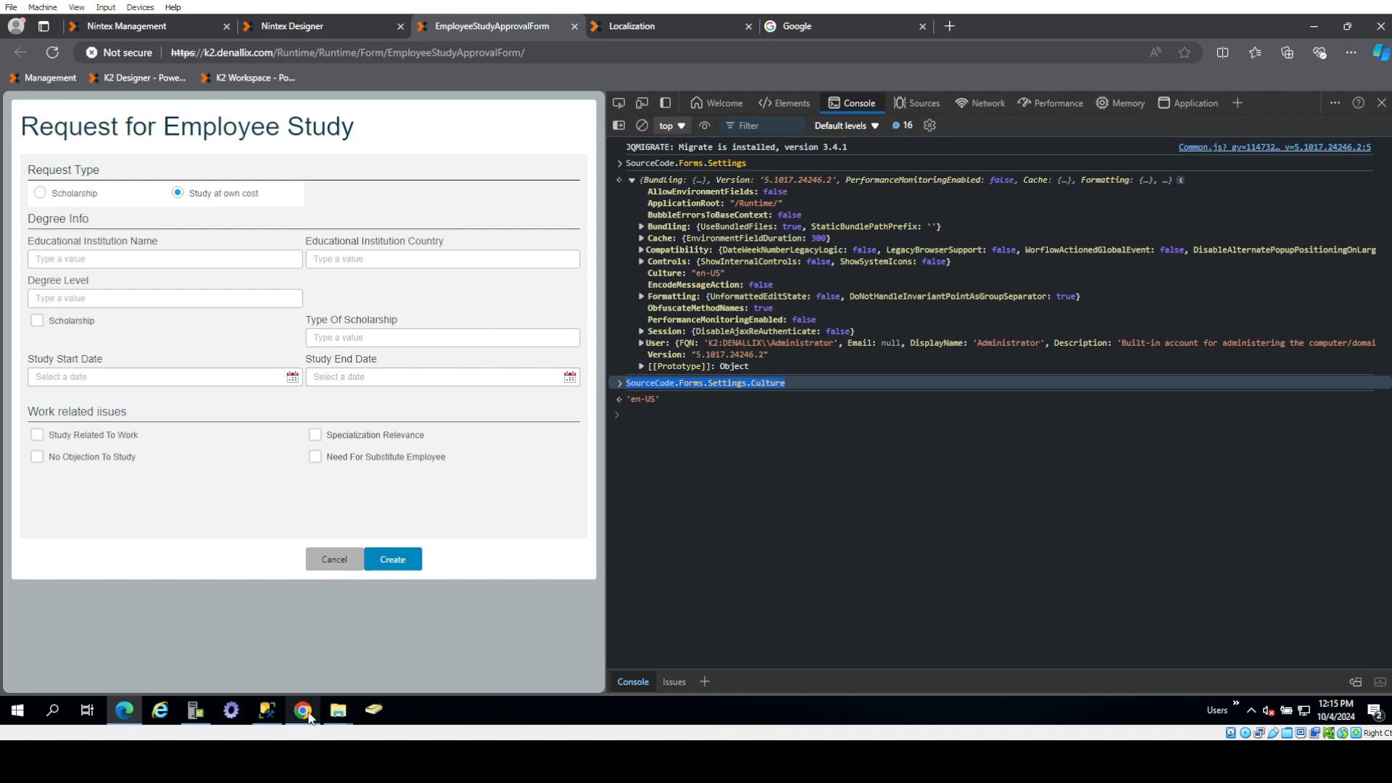
left_click(303, 710)
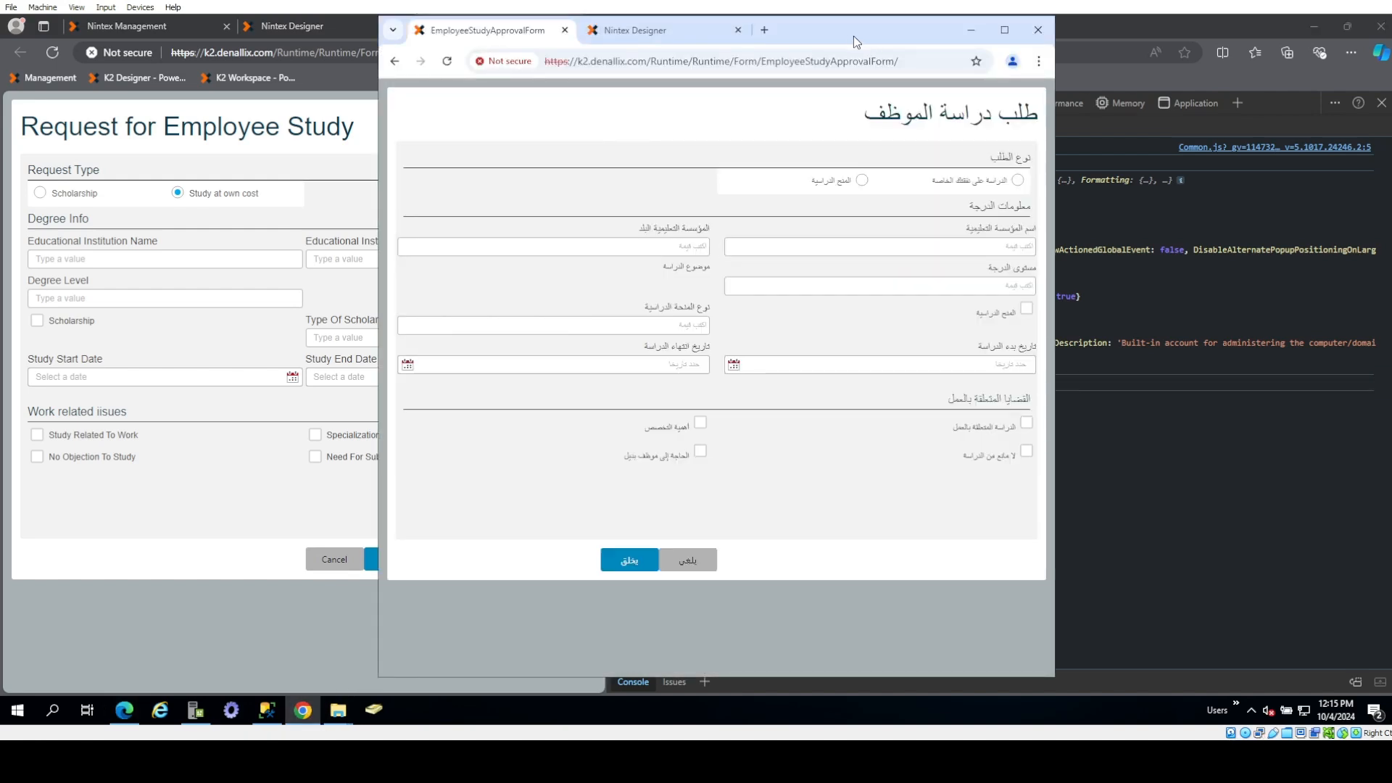
key("F12")
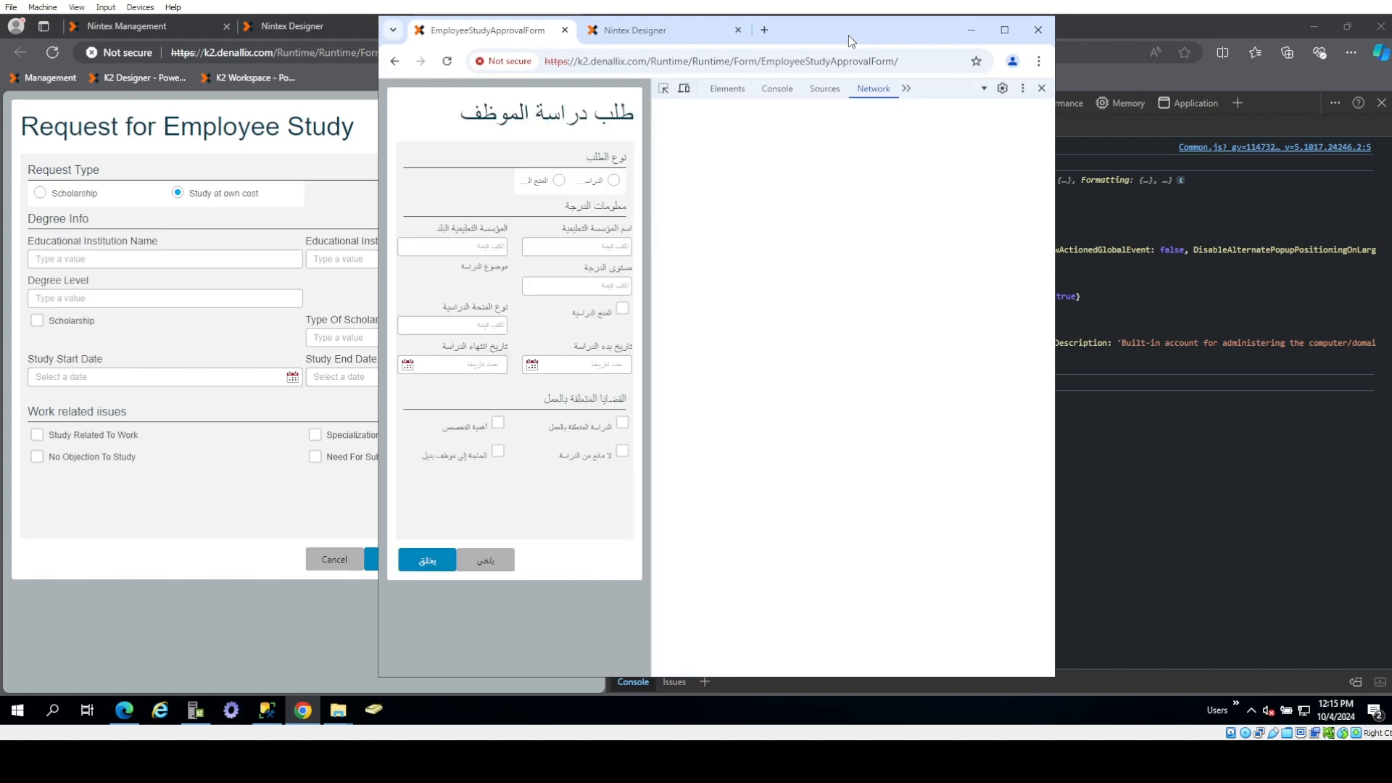
left_click(768, 90)
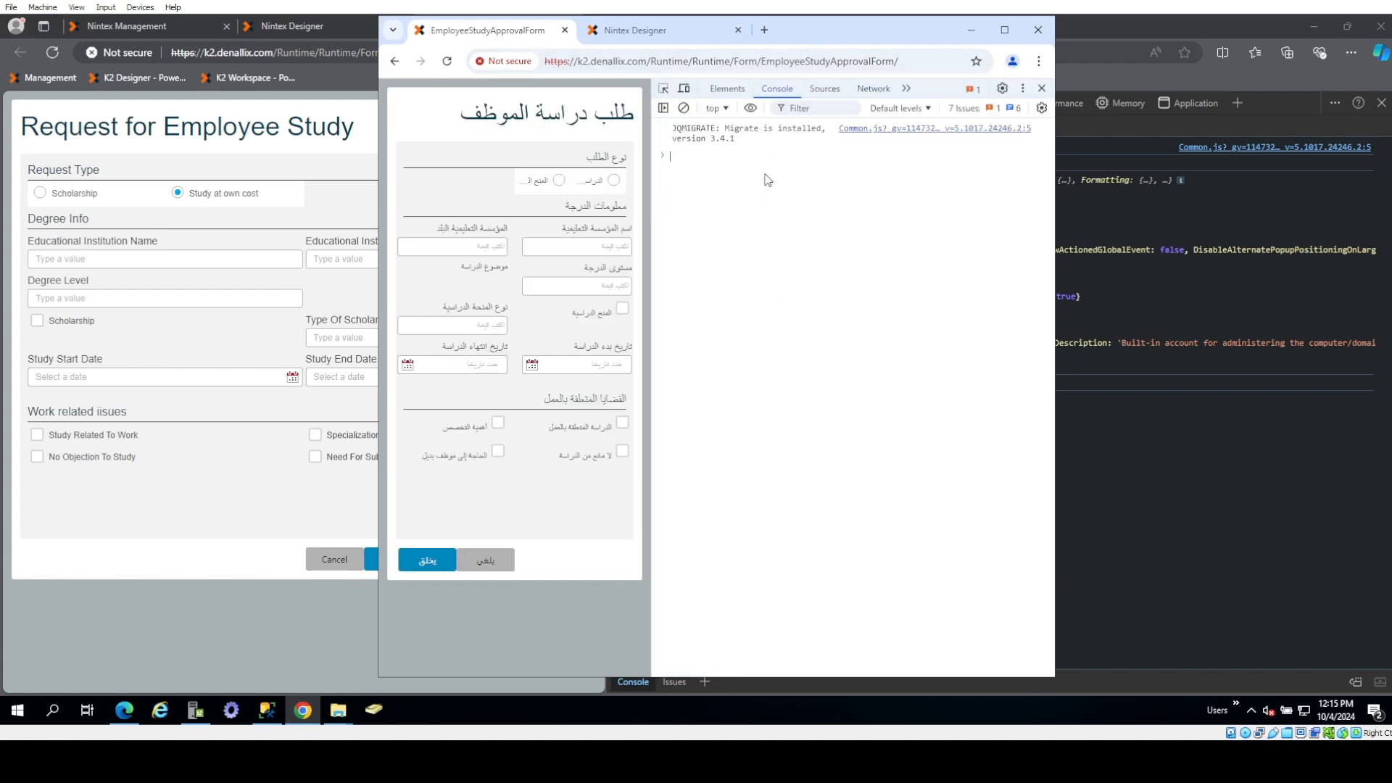
key("ctrl+v")
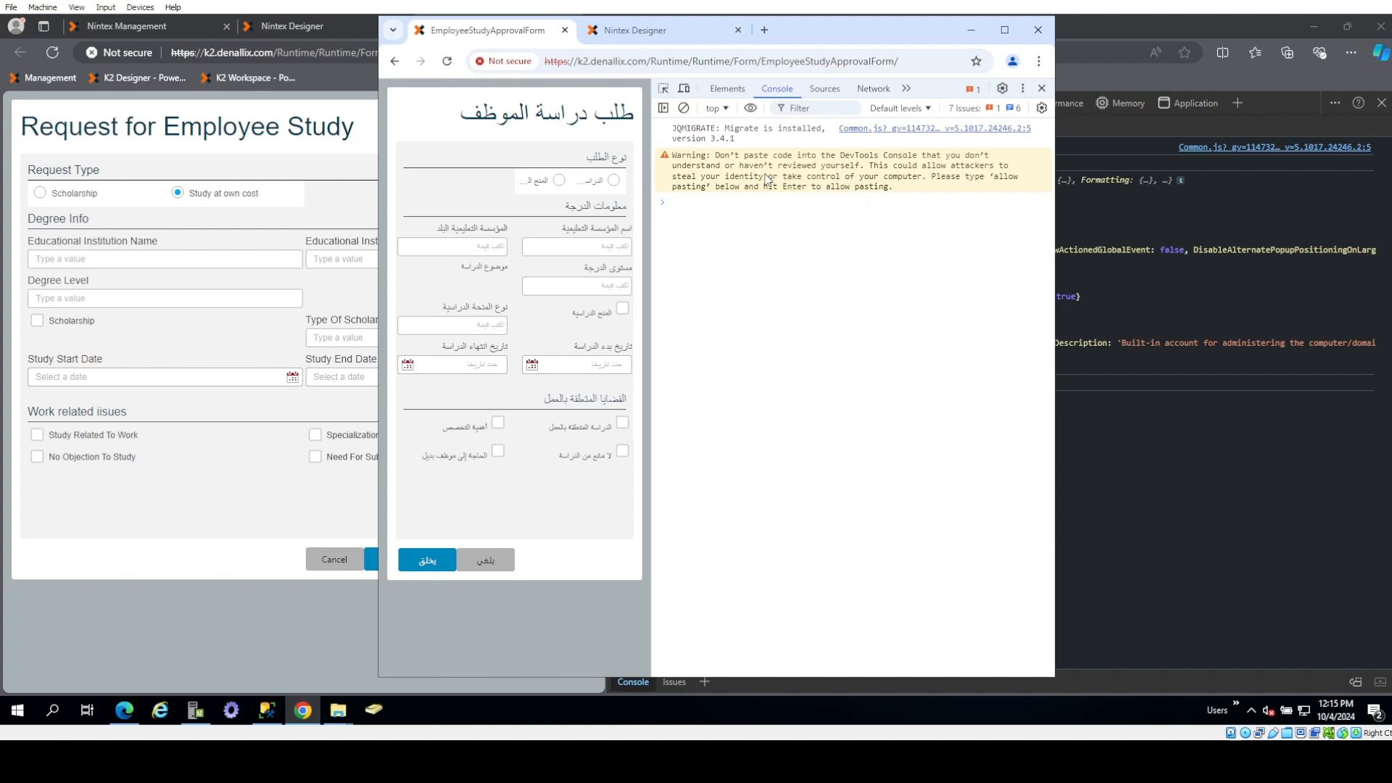
key("ctrl+v")
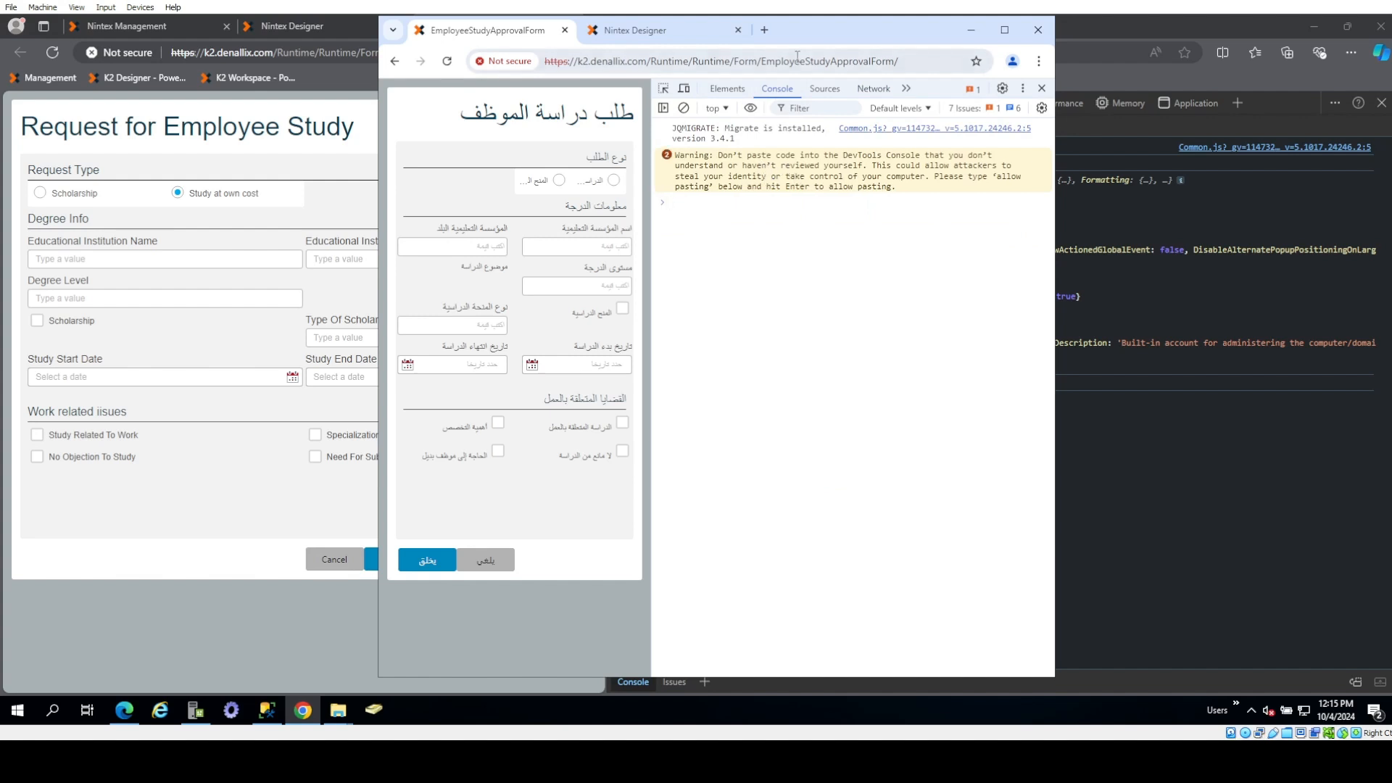
- Evaluate SourceCode.Forms.Settings.Culture in the Arabic form's console to read its culture, and minimize Chrome
left_click_drag(829, 40, 472, 34)
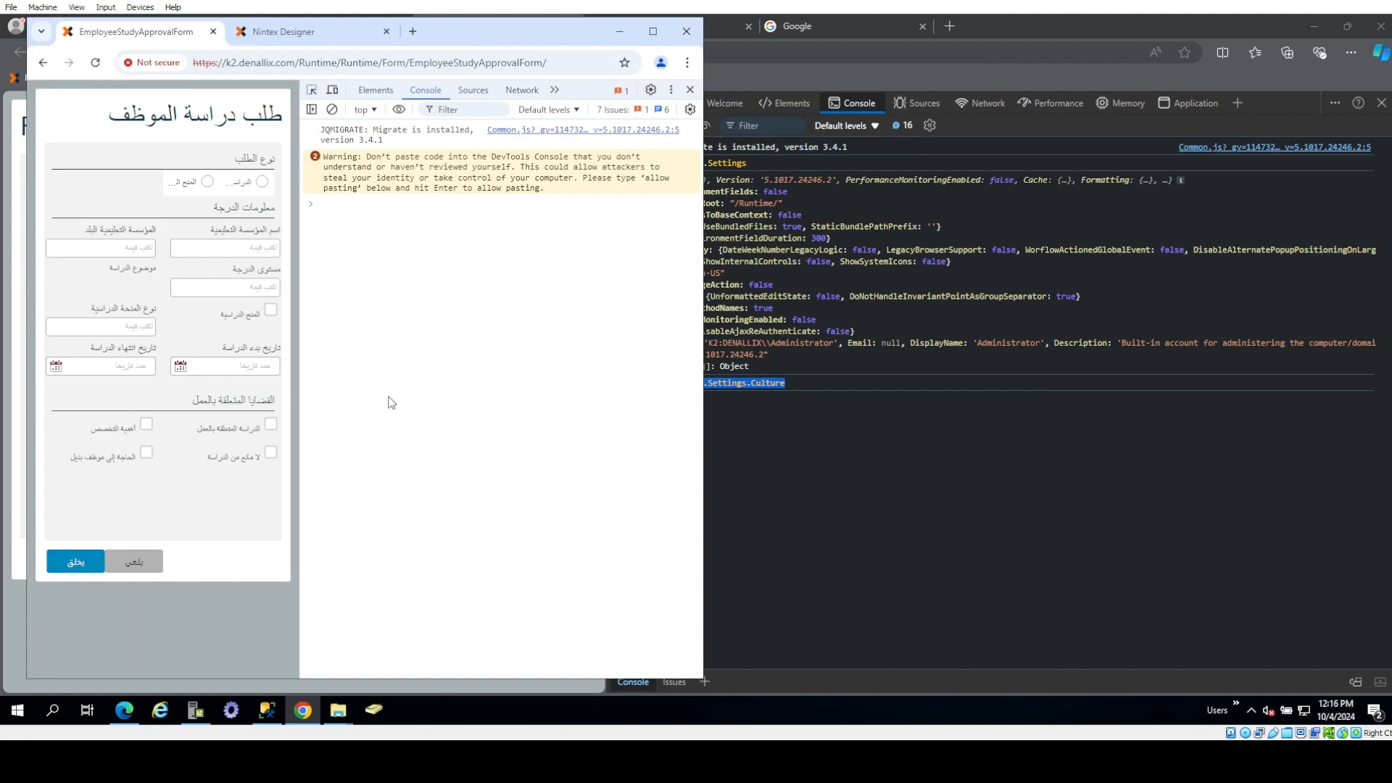
type("SourceCode.Forms")
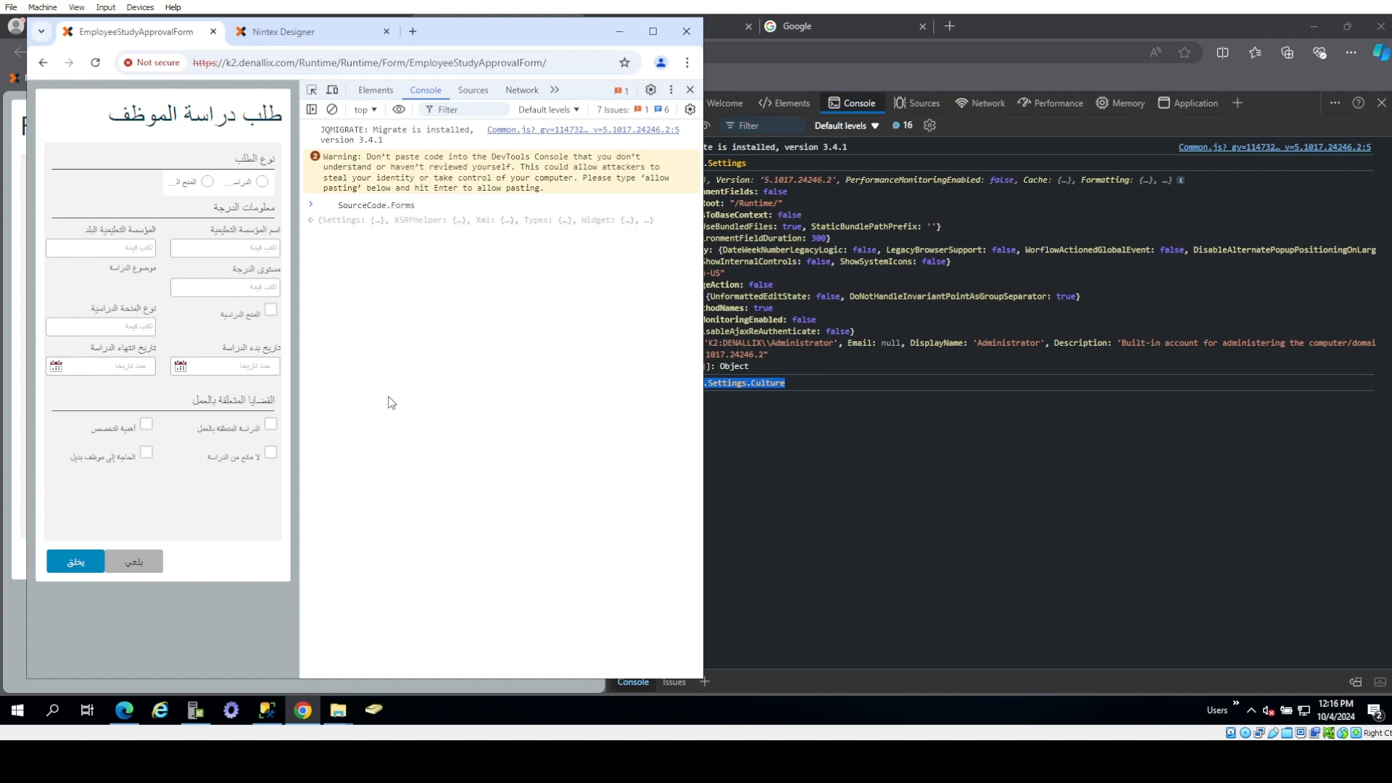
type(".Settings.Cu")
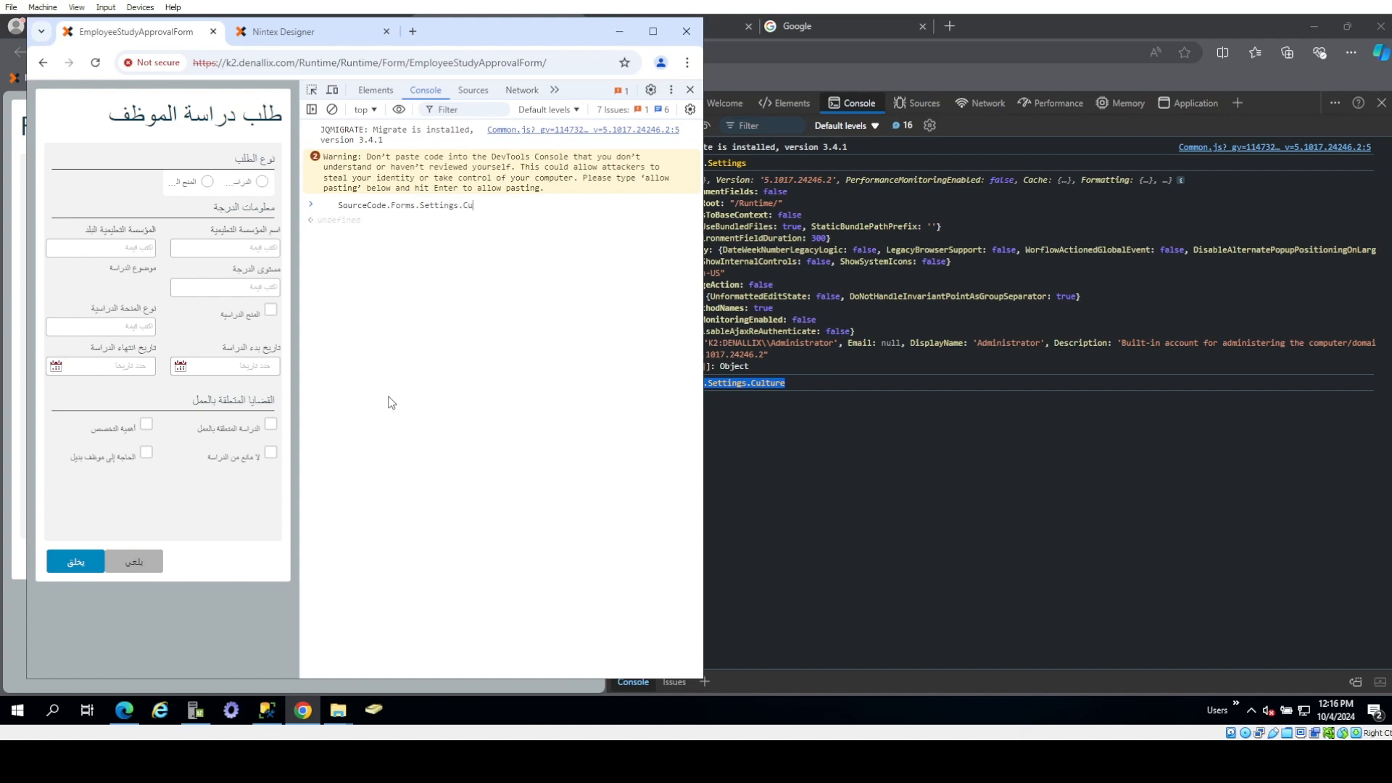
type("lture")
key("Return")
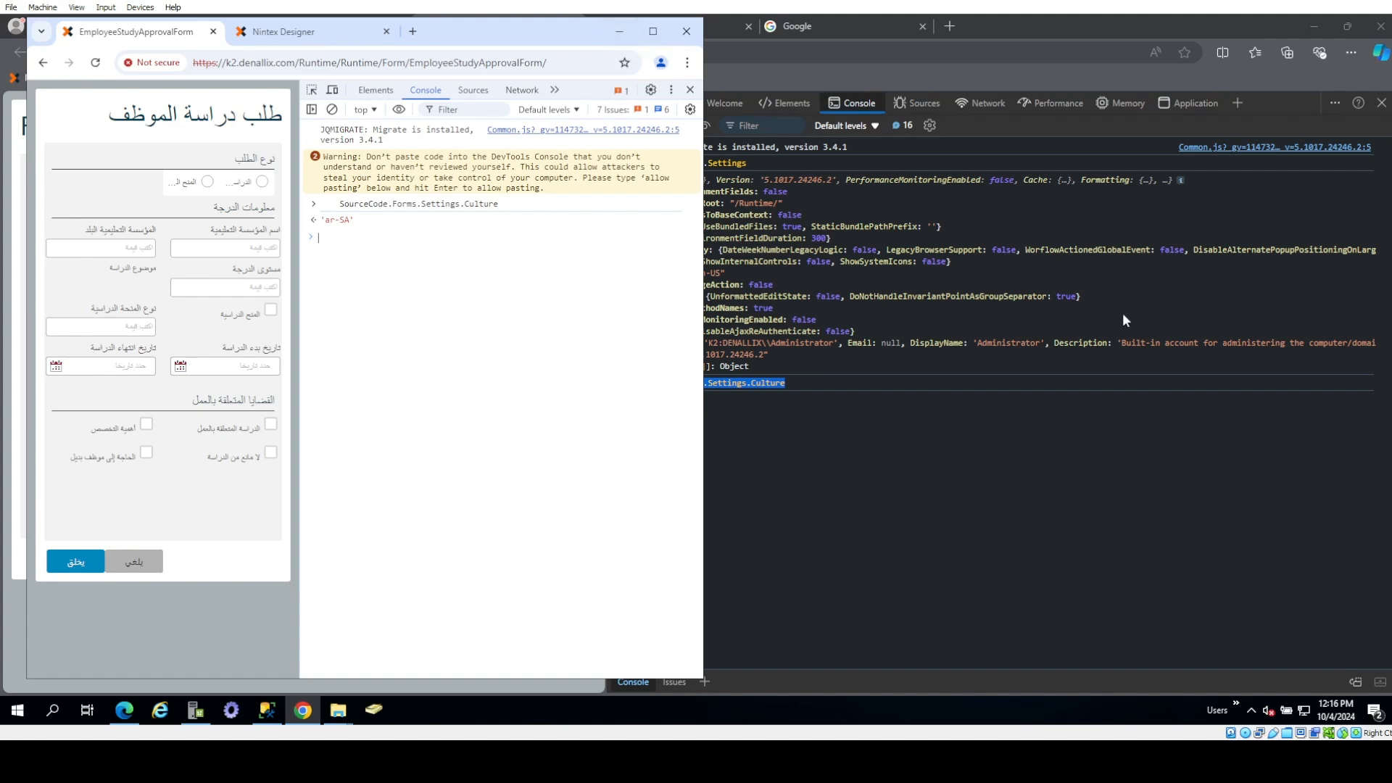
left_click(621, 33)
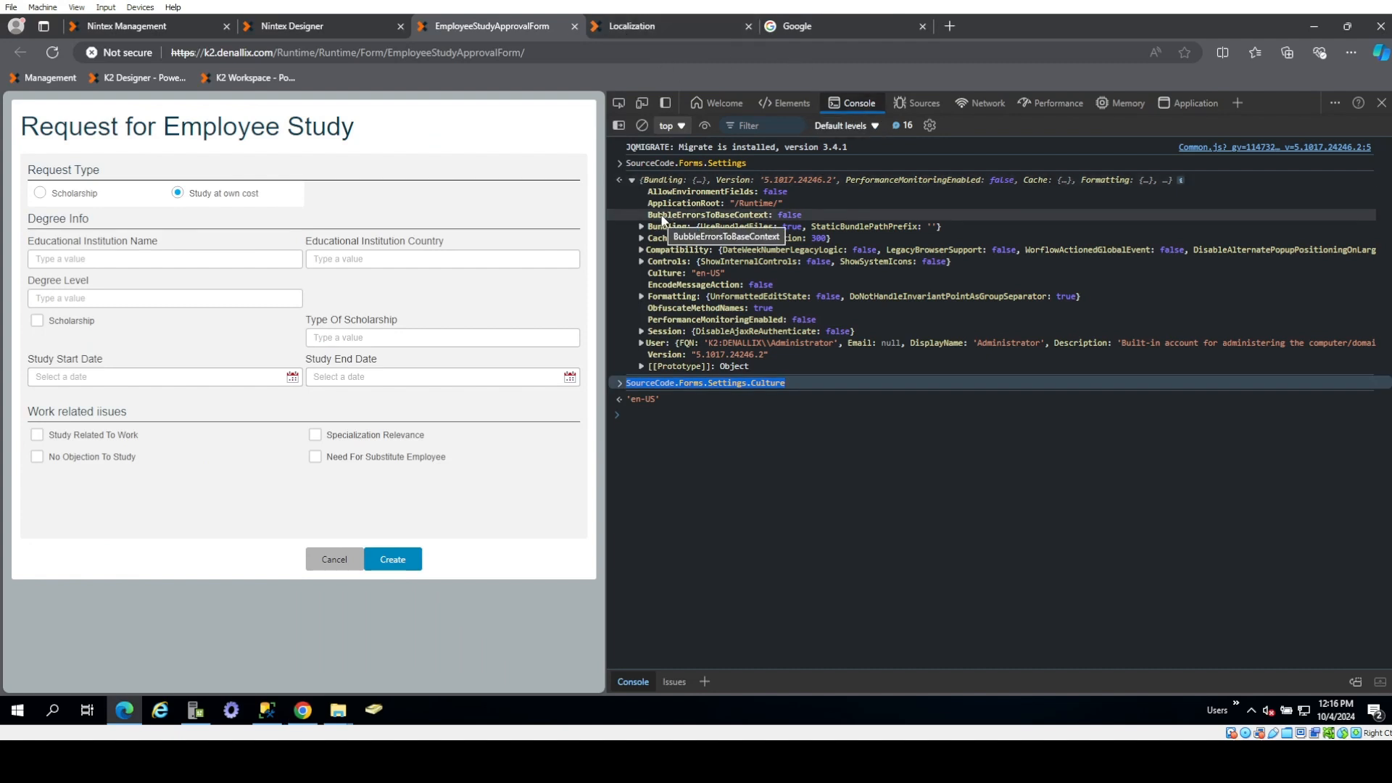
- In Nintex Management's forms translations, delete the Study Subject entry and review the translation language settings
left_click(144, 27)
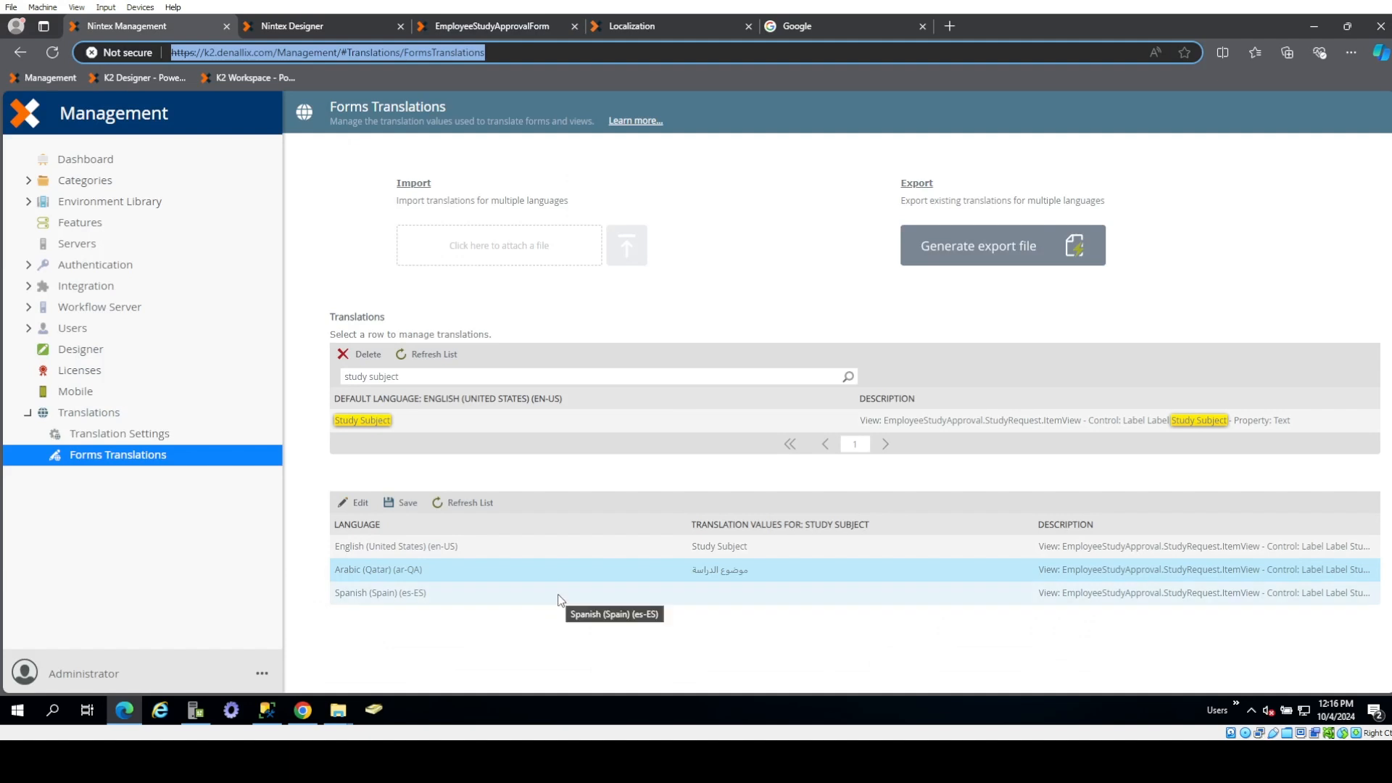
left_click(357, 355)
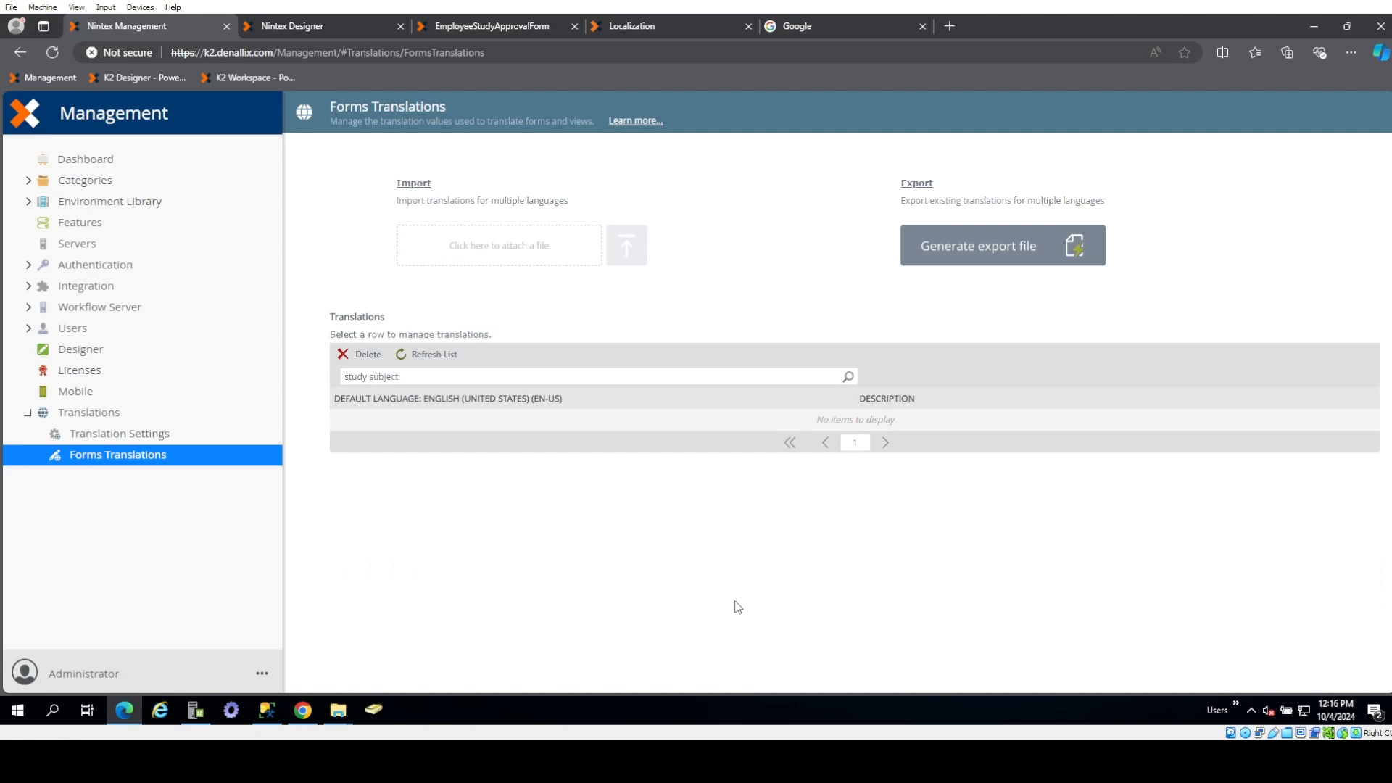
left_click(149, 436)
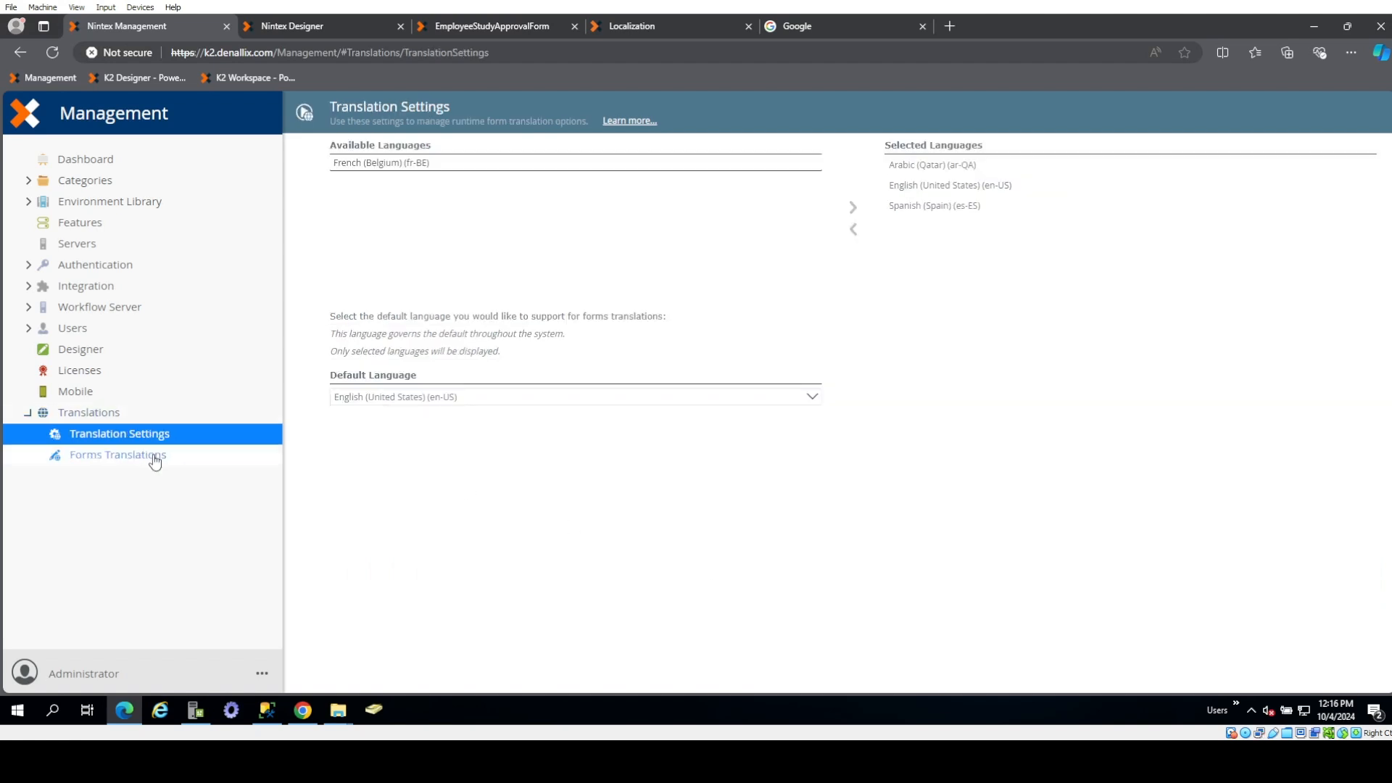
left_click(152, 457)
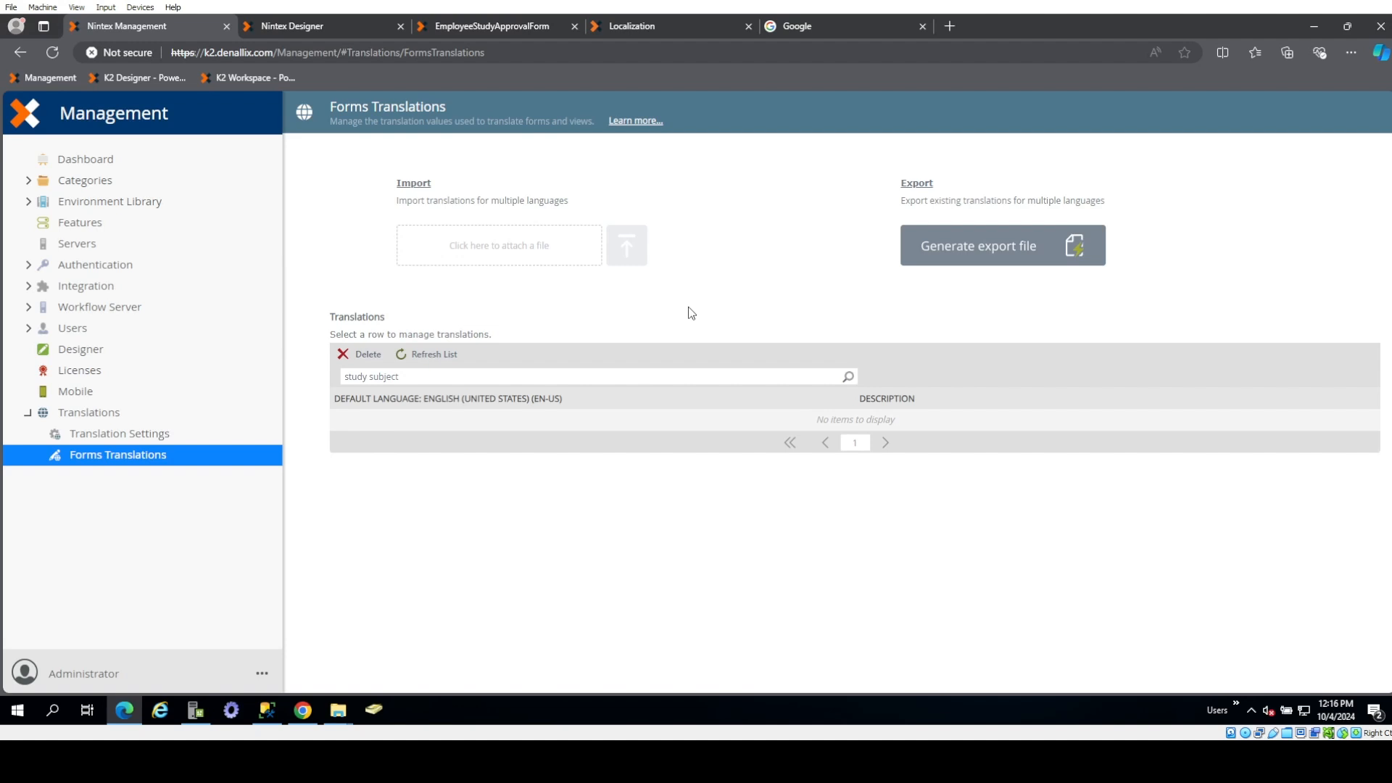
- Generate an export file of the forms translations and open the Downloads folder to list its files by date modified
left_click(999, 250)
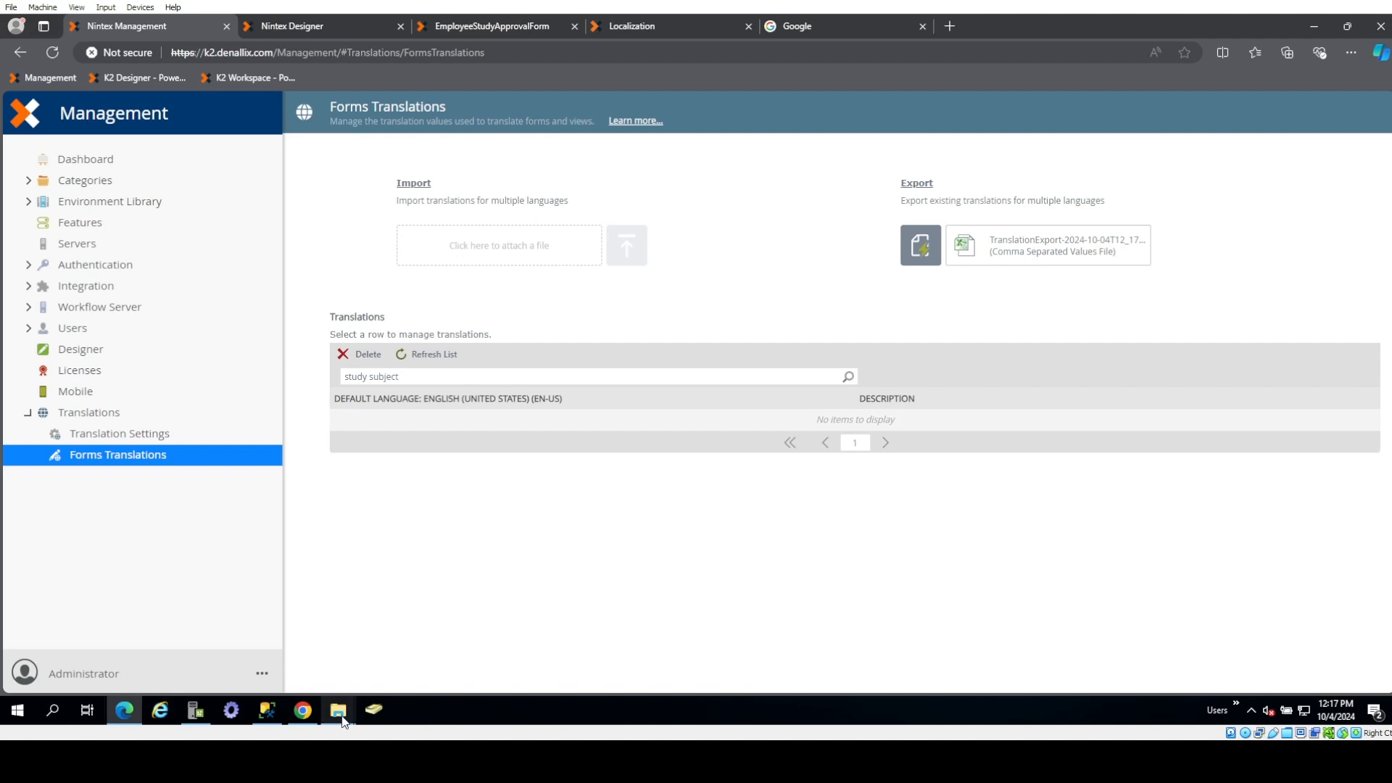
left_click(374, 712)
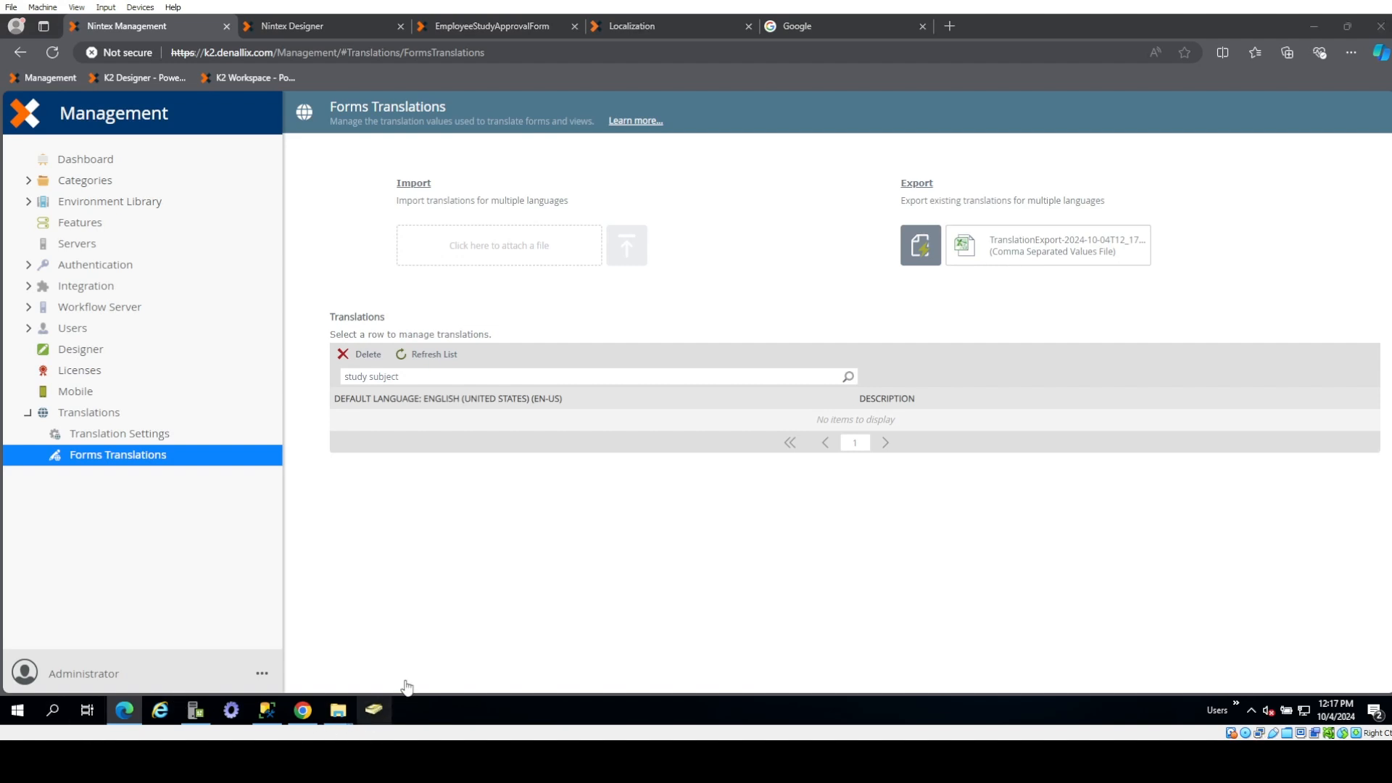
mouse_move(344, 714)
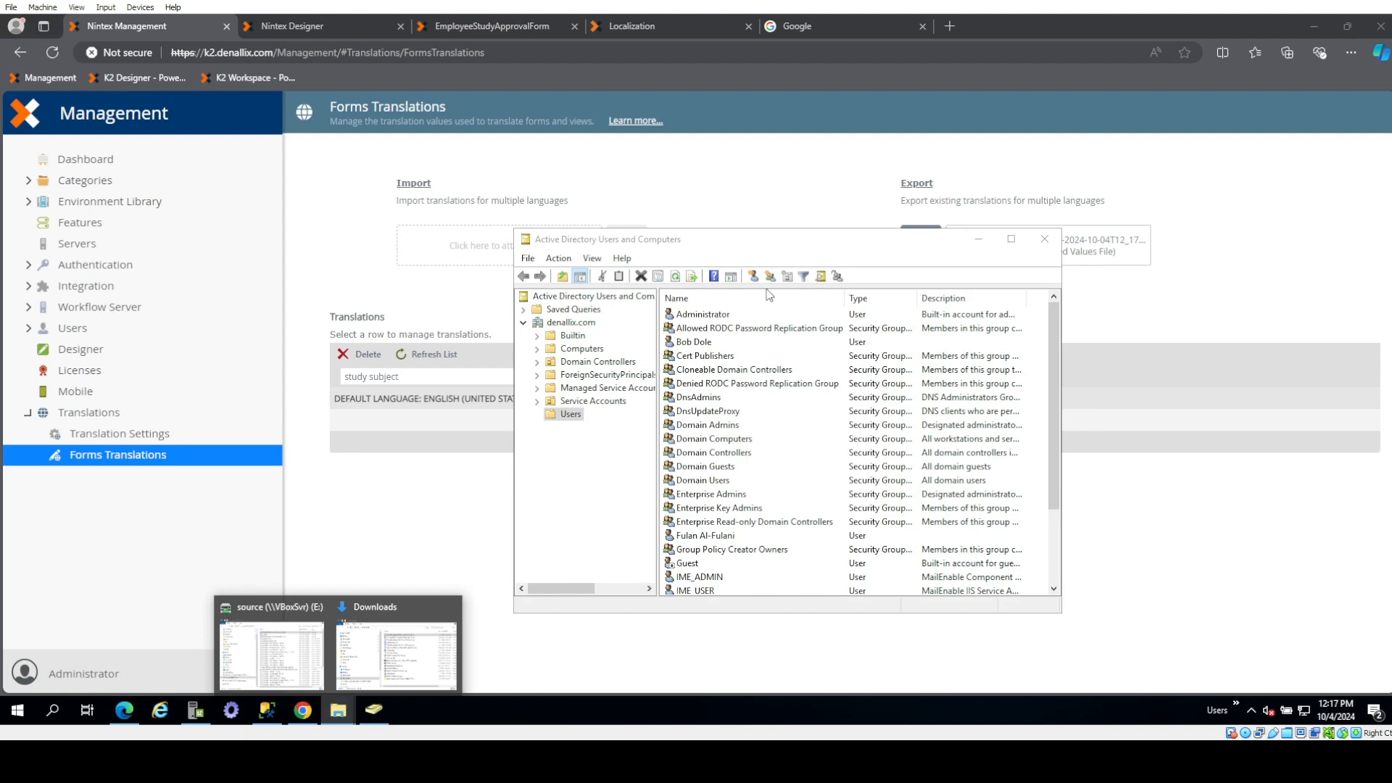
left_click(374, 671)
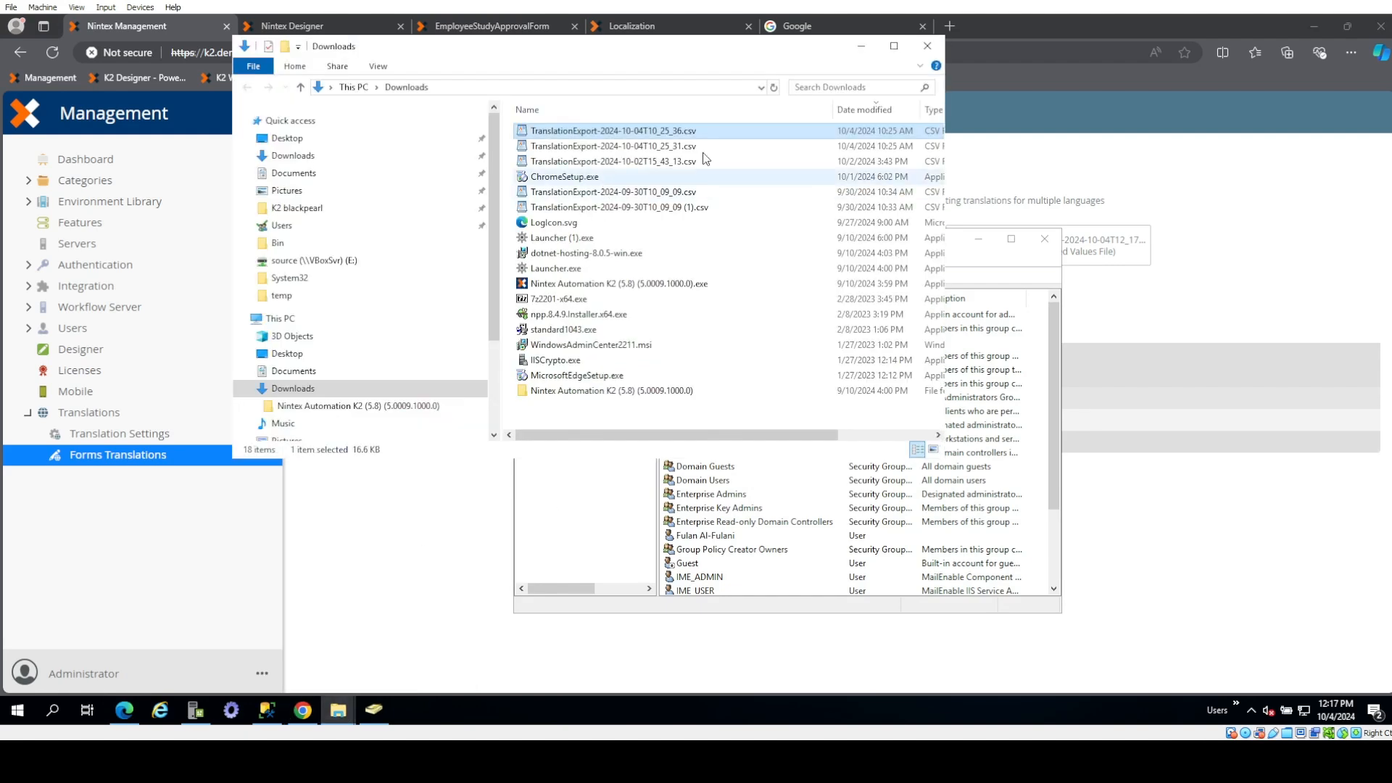
left_click(870, 109)
left_click(873, 112)
- Open TranslationExport-2024-10-04T10_25_36.csv from the Downloads folder for editing in Notepad
double_click(595, 132)
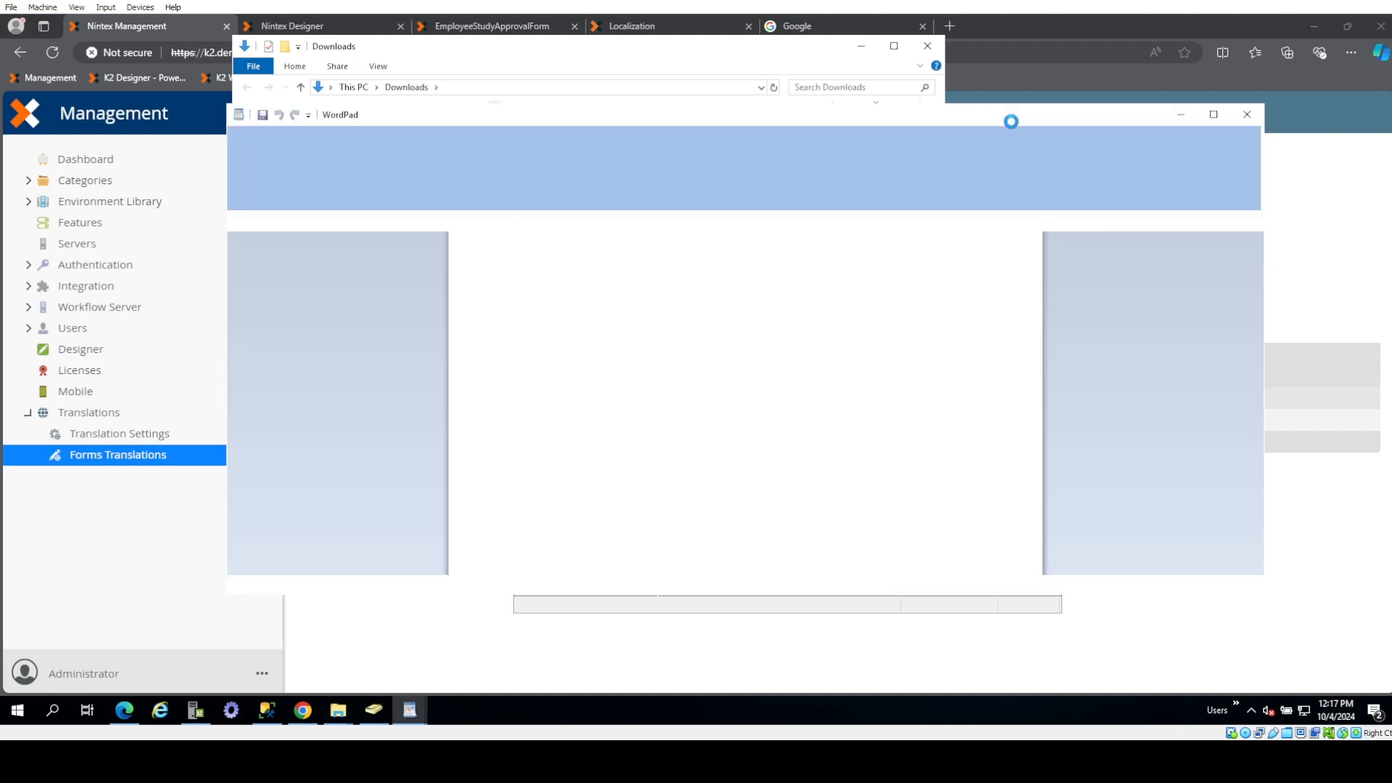
left_click(1246, 117)
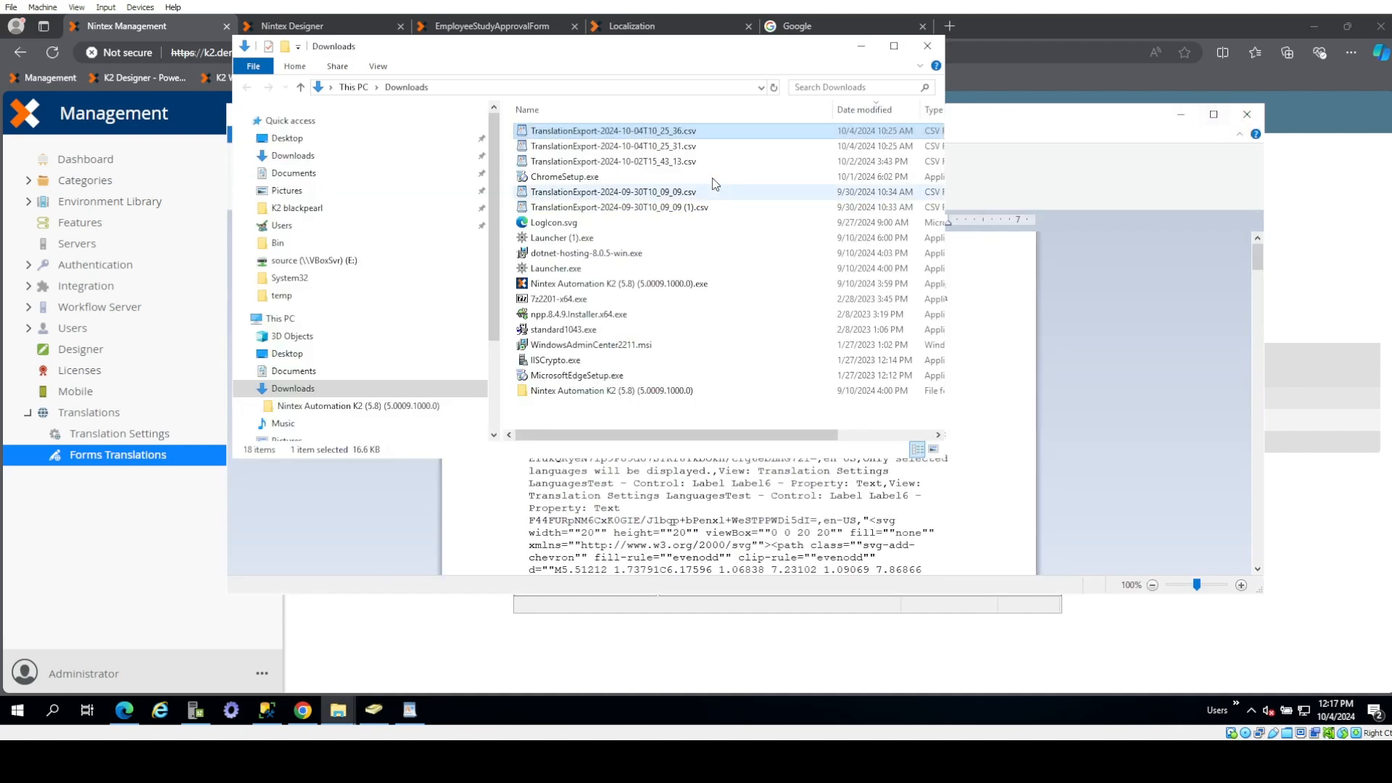
right_click(607, 134)
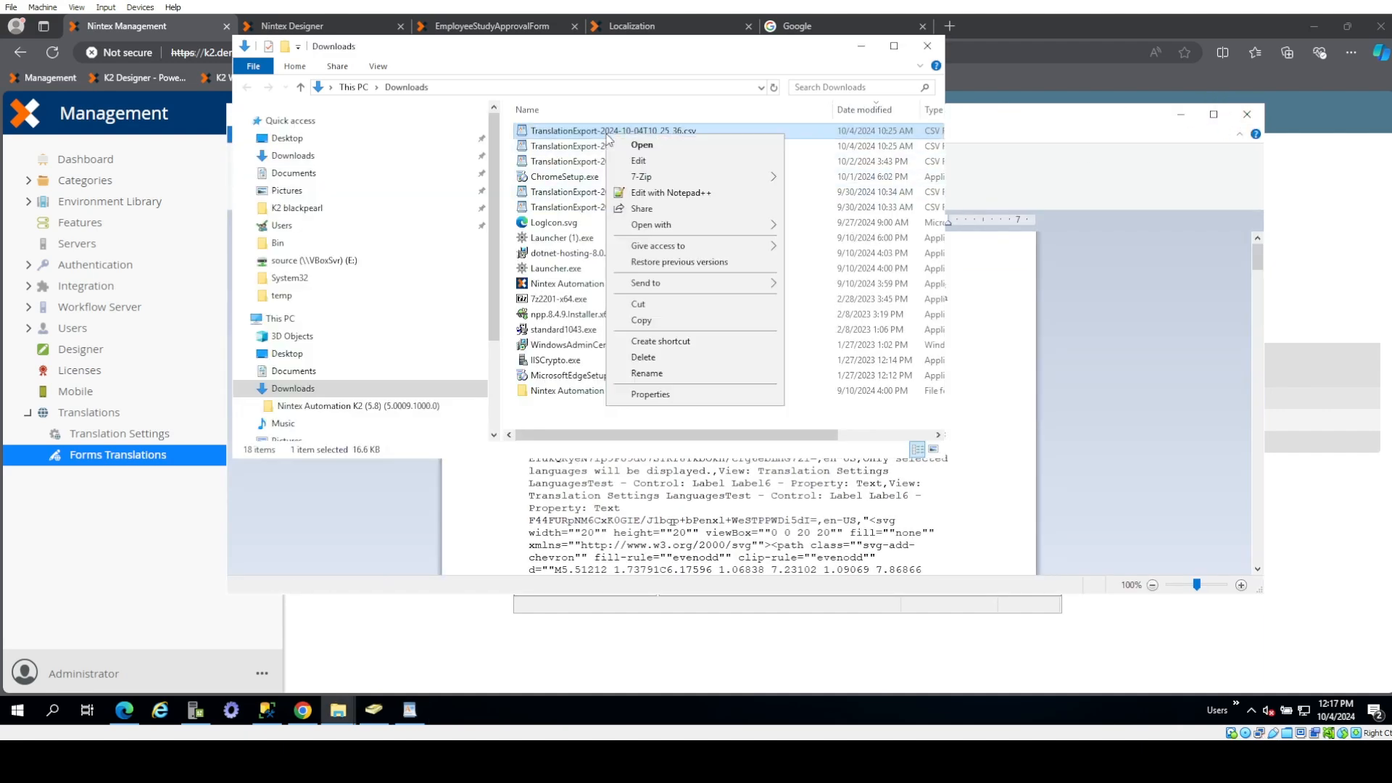
left_click(639, 160)
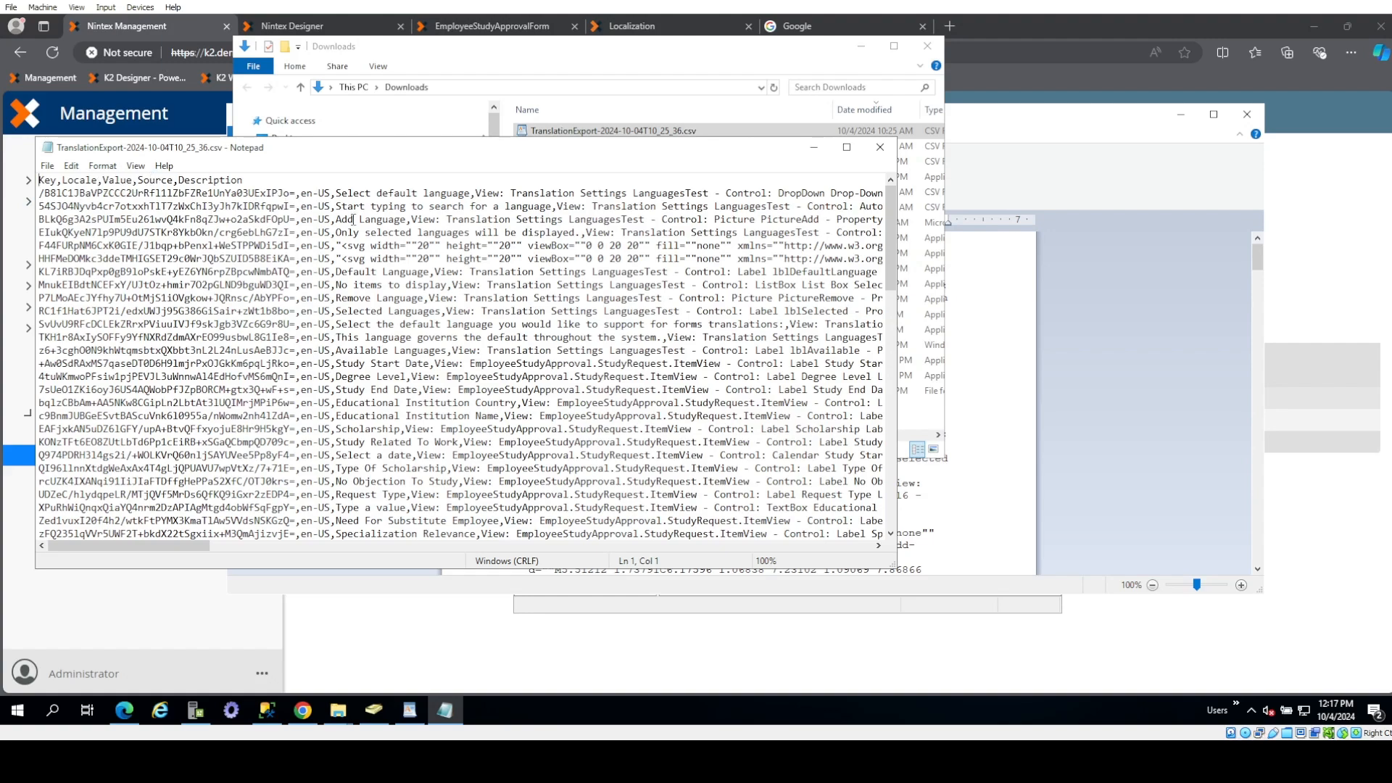
- Examine the exported CSV's header columns and its en-US, ar-QA and es-ES translation rows, and return to Nintex Management
scroll(354, 219, "down", 15)
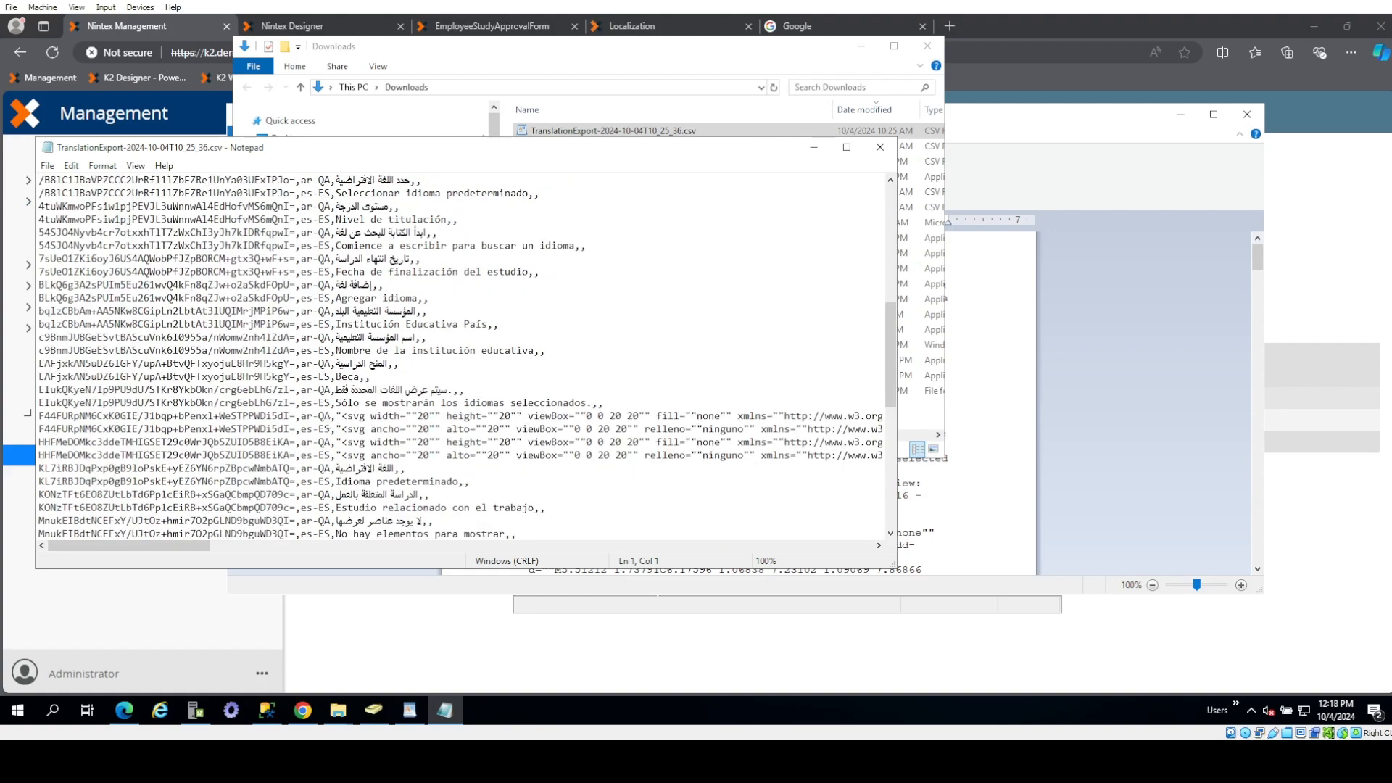
scroll(327, 422, "up", 15)
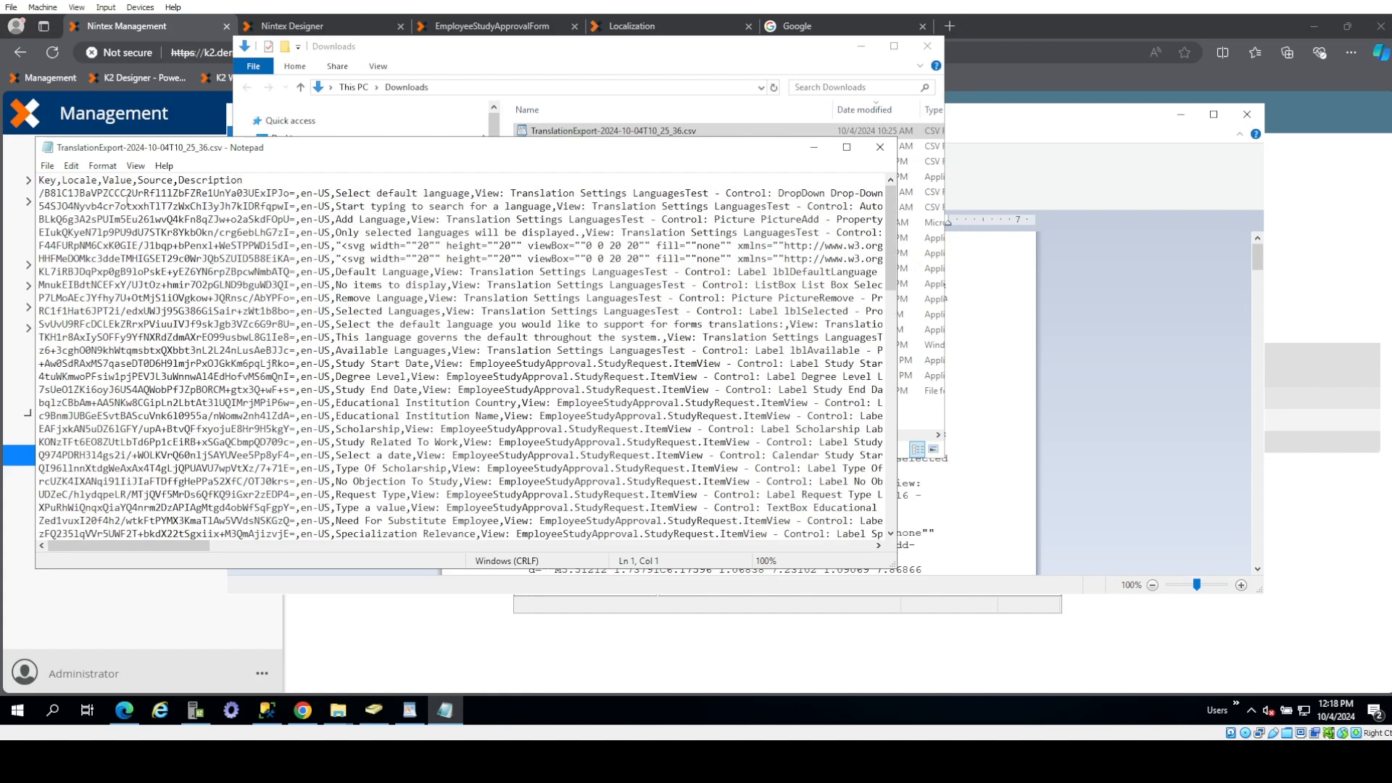
key("shift+End")
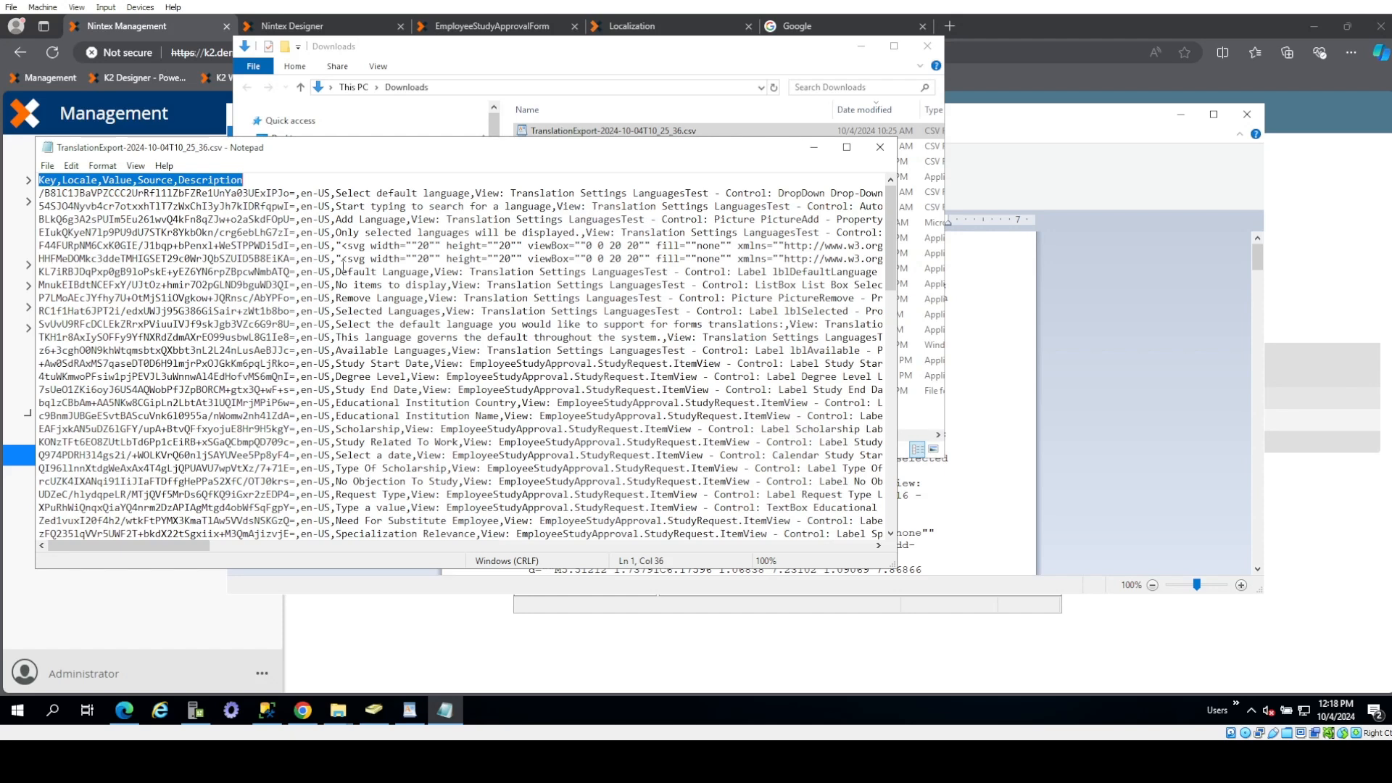
scroll(553, 397, "down", 20)
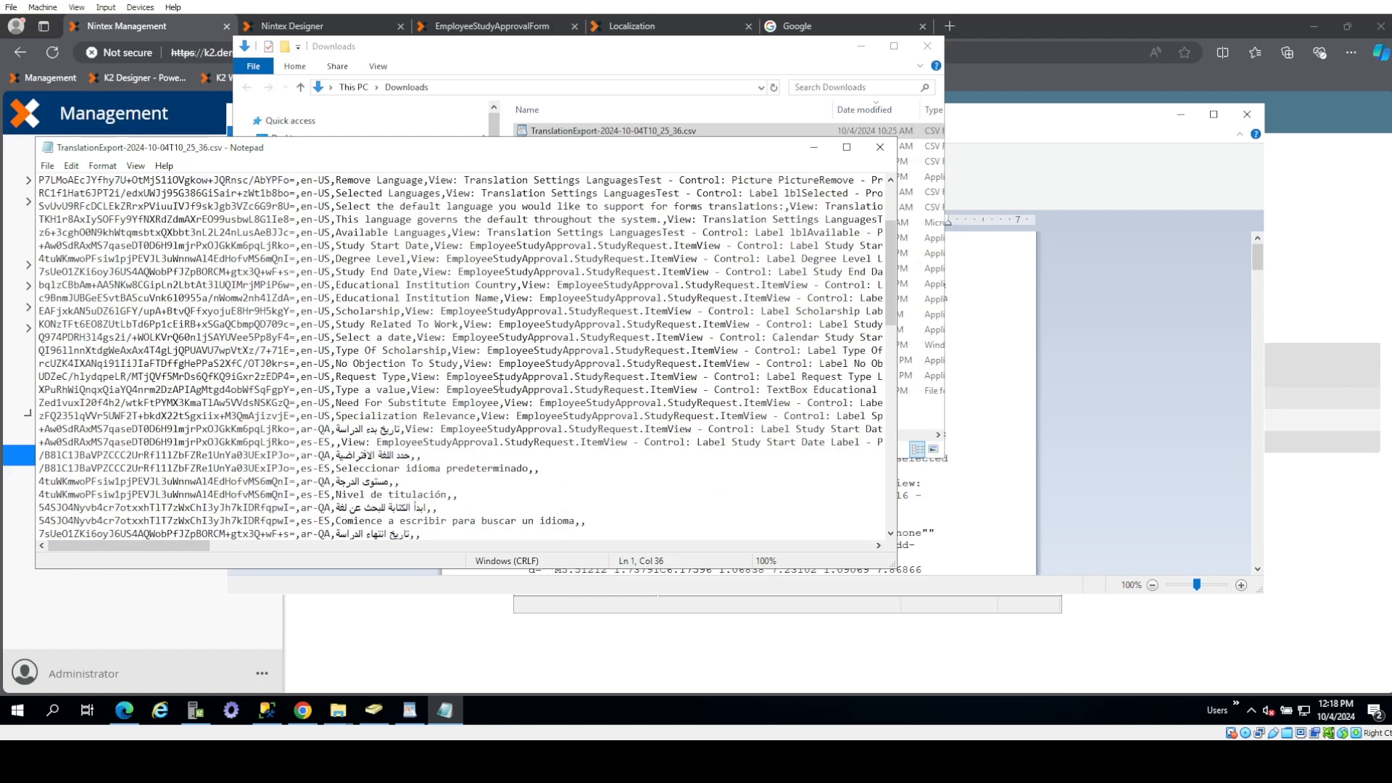
scroll(500, 384, "up", 20)
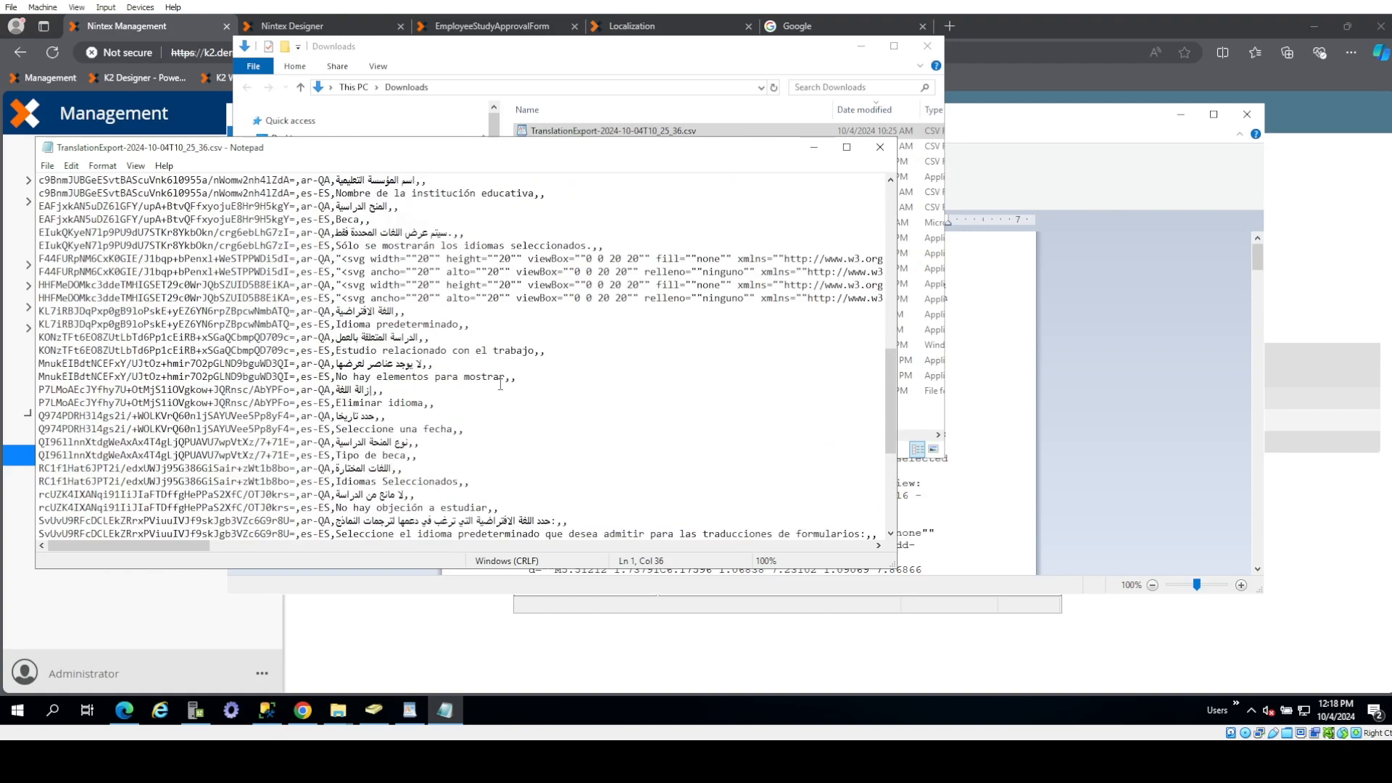
scroll(500, 384, "down", 1)
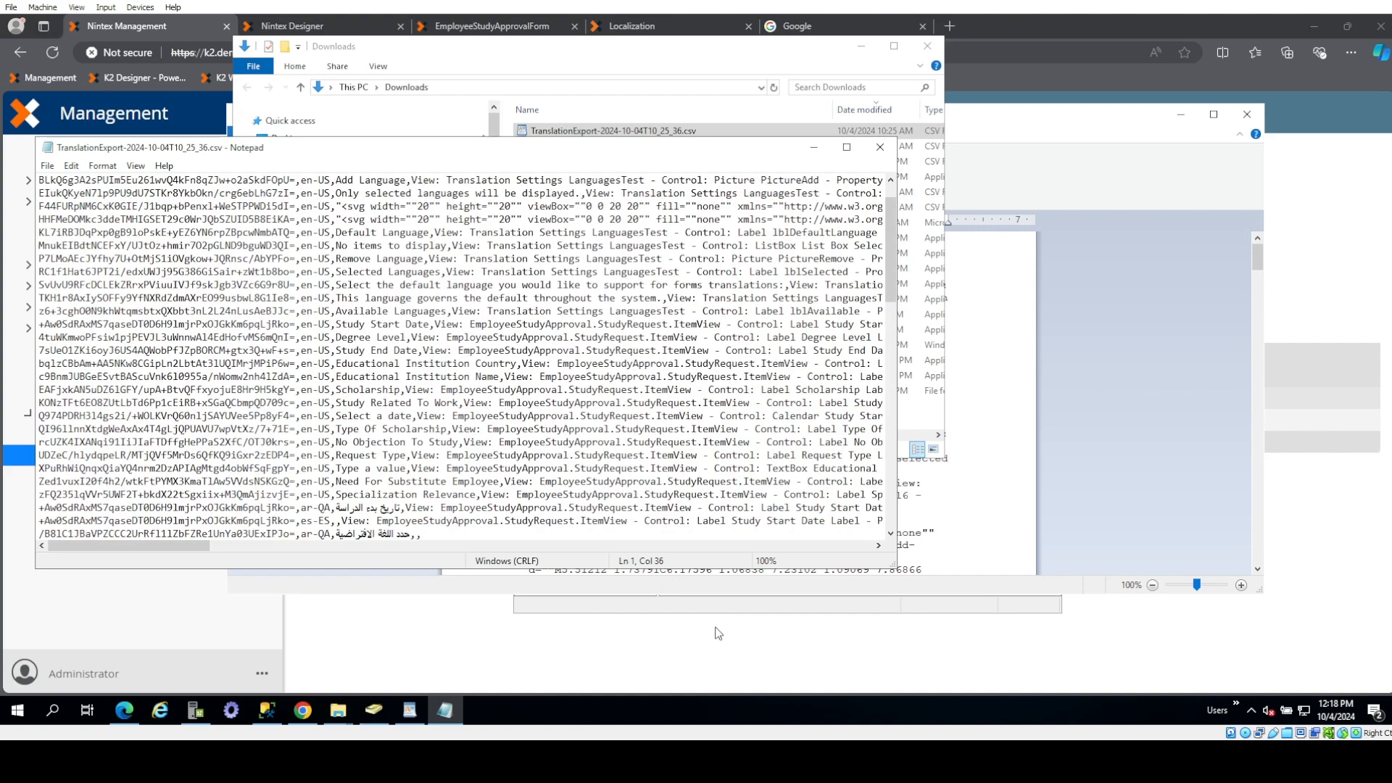
scroll(496, 464, "down", 6)
scroll(496, 464, "down", 8)
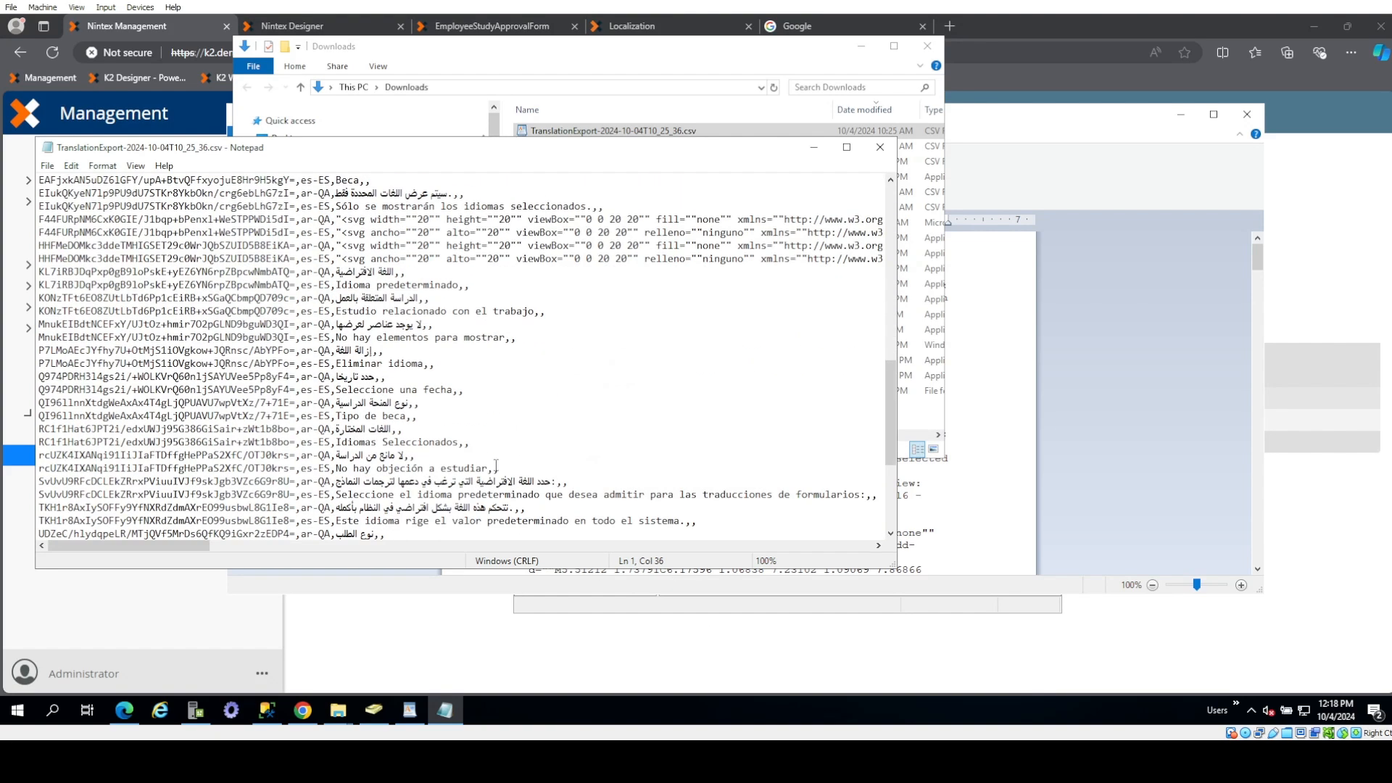
left_click(454, 652)
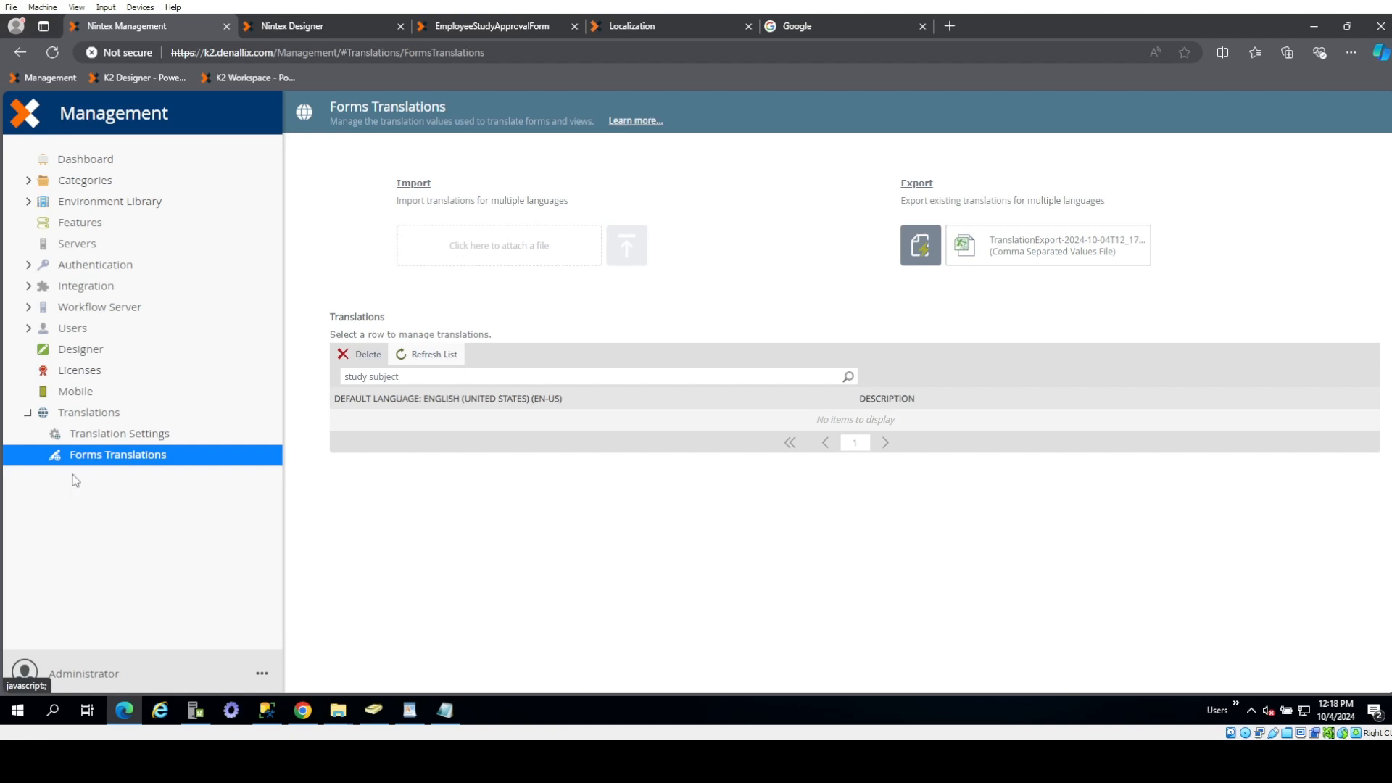
- Revisit the translation pages, reload the Arabic EmployeeStudyApprovalForm in Chrome, and return to Nintex Management
left_click(127, 435)
left_click(121, 454)
left_click(303, 710)
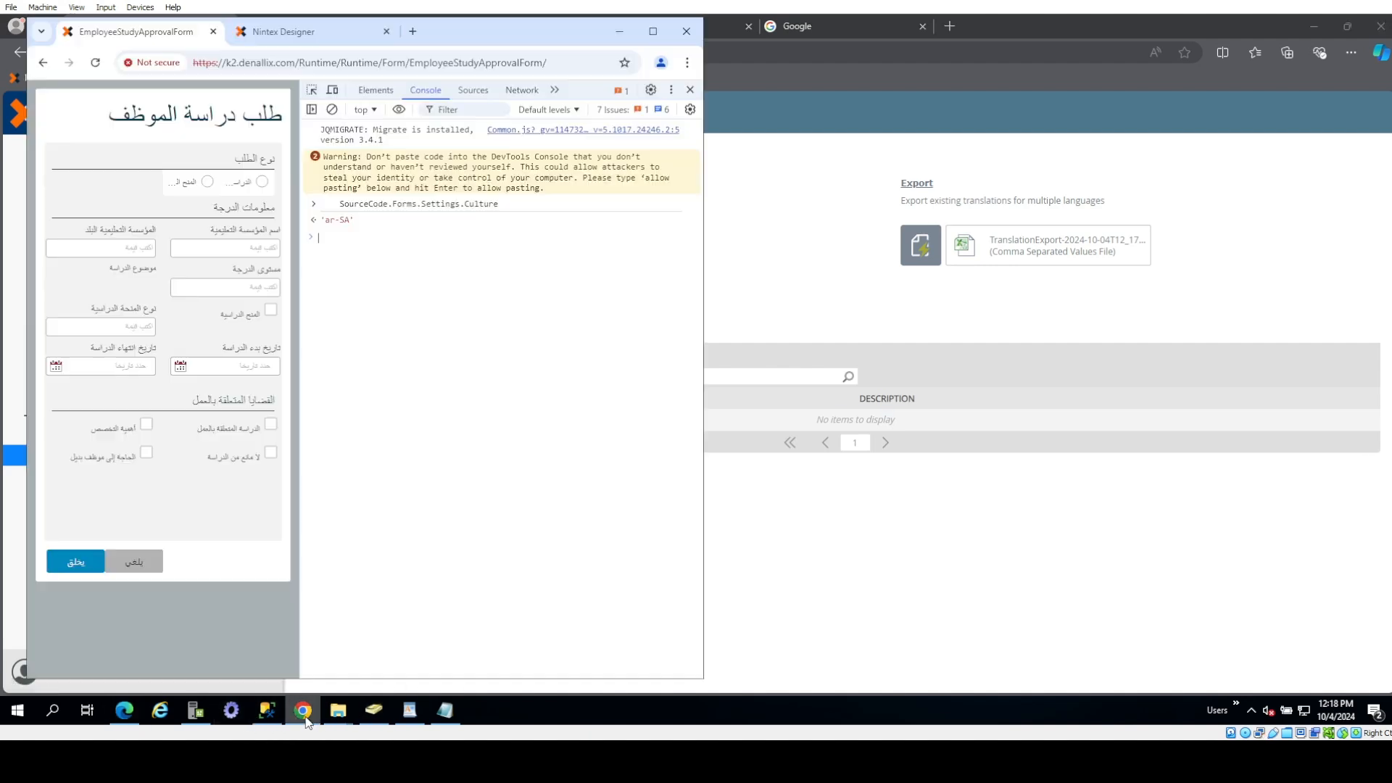
left_click(95, 62)
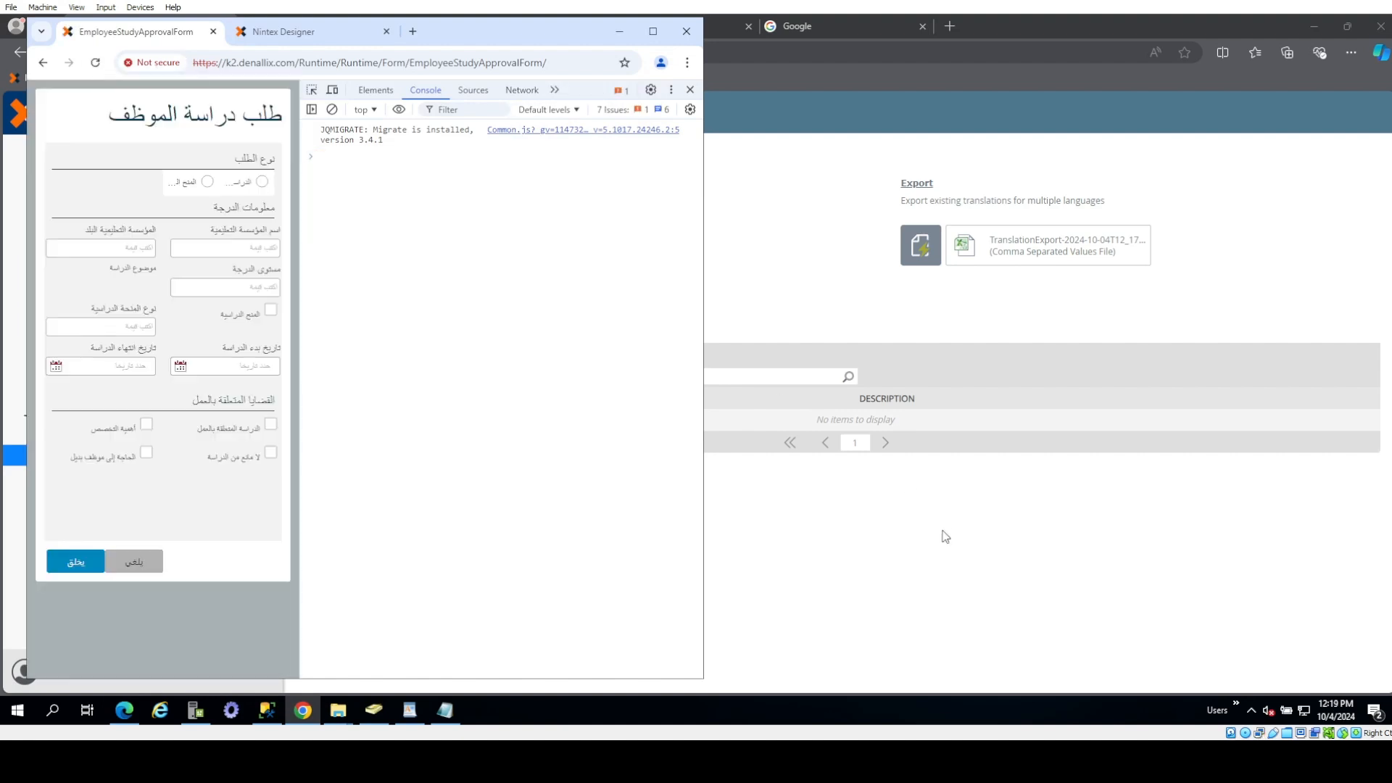
left_click(937, 611)
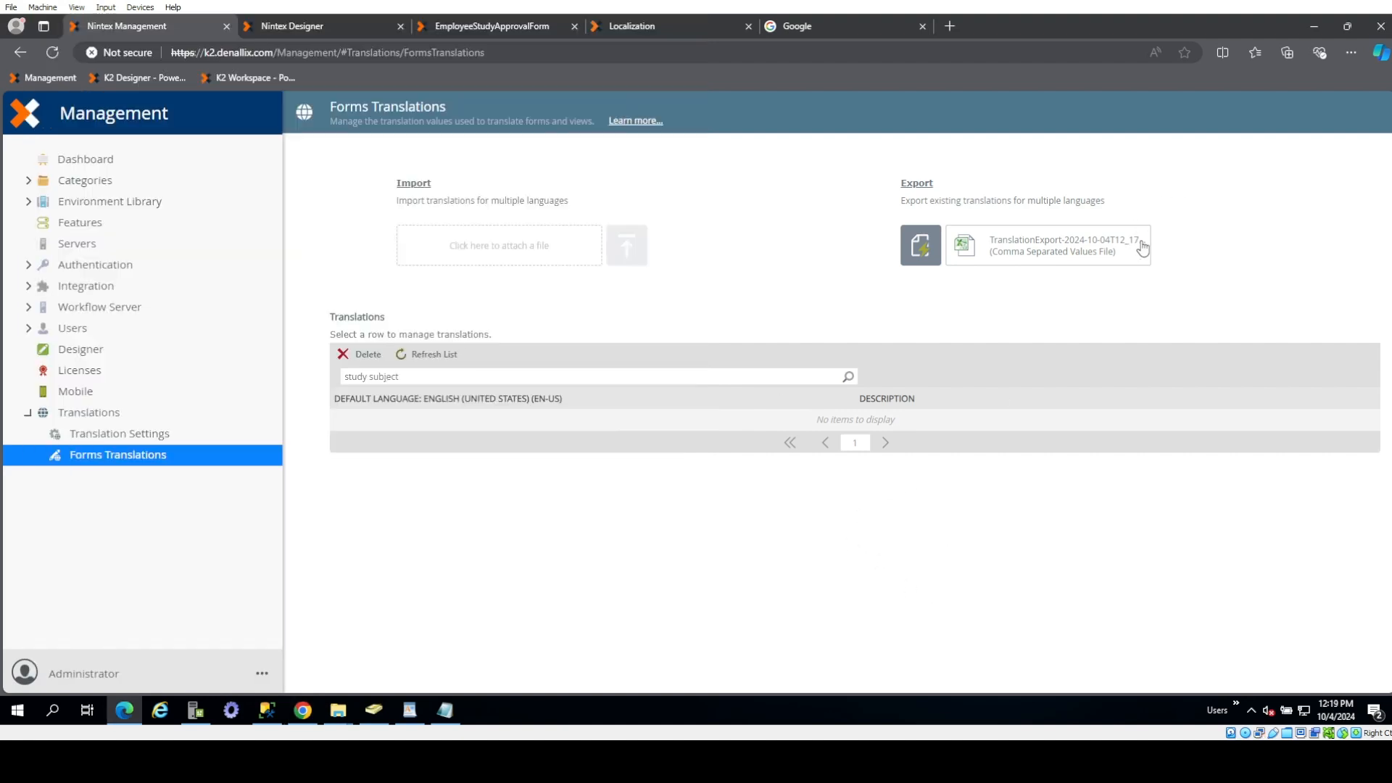
- Clear the study subject search filter to list all forms translations
left_click(807, 375)
left_click_drag(807, 376, 331, 372)
key("BackSpace")
key("Return")
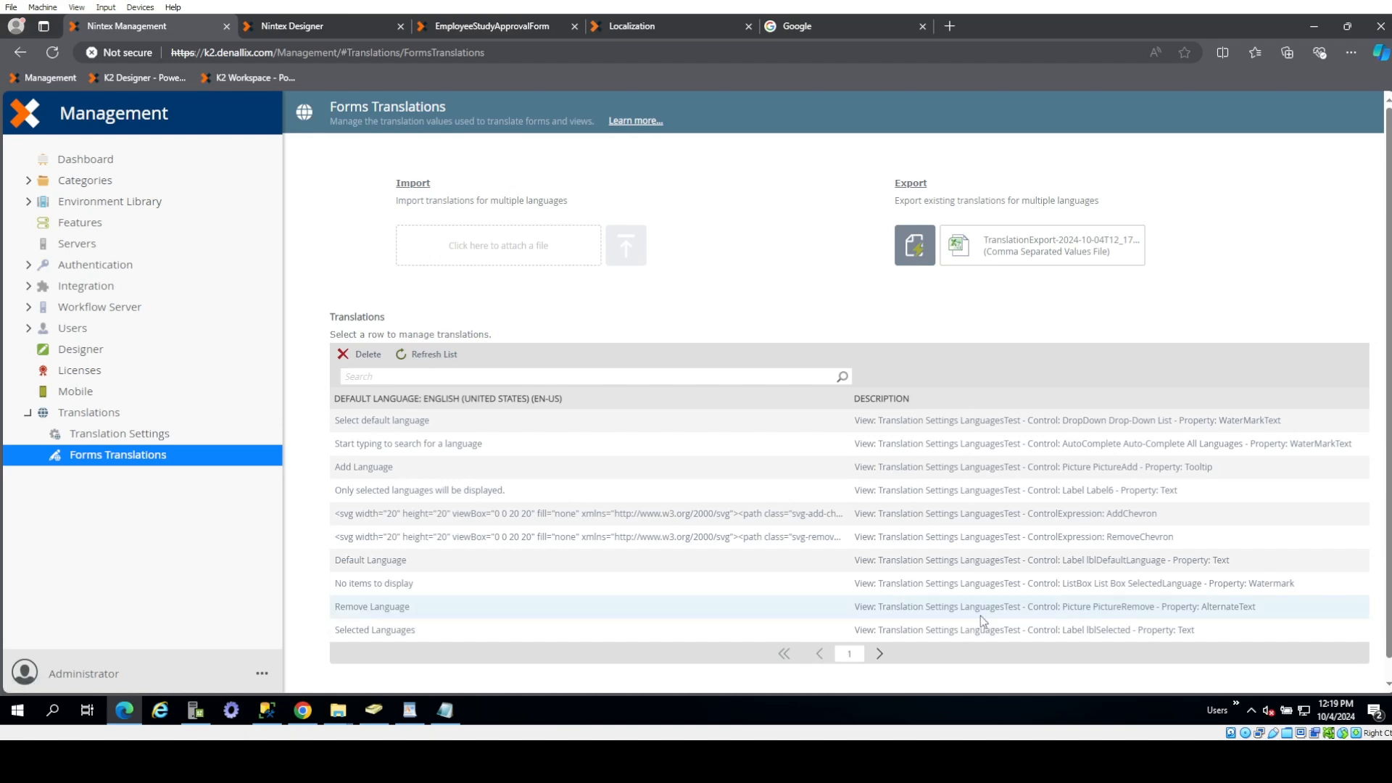
- Browse to page 3 of the forms translations, select the Create button's entry, and check the Arabic form in Chrome before returning to Nintex Management
left_click(884, 655)
left_click(883, 655)
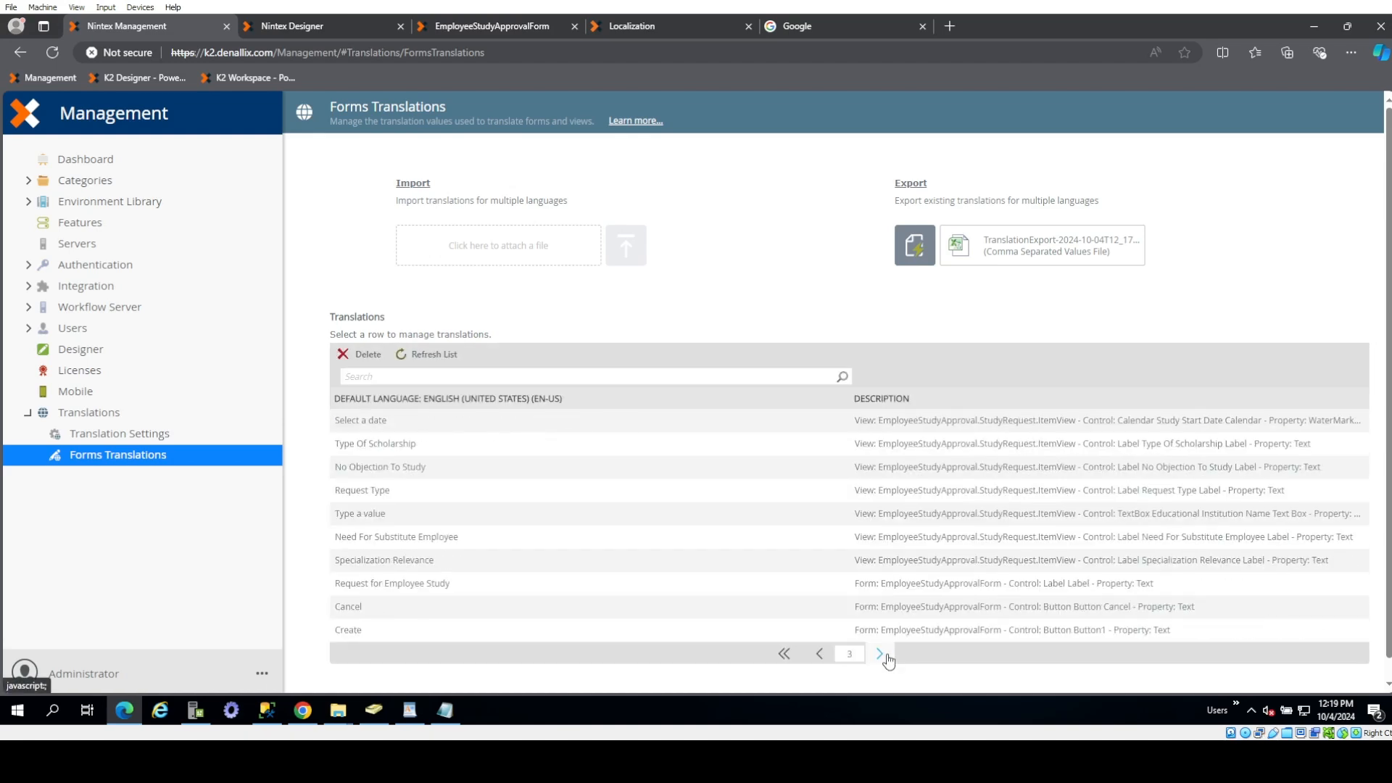
left_click(883, 655)
left_click(825, 476)
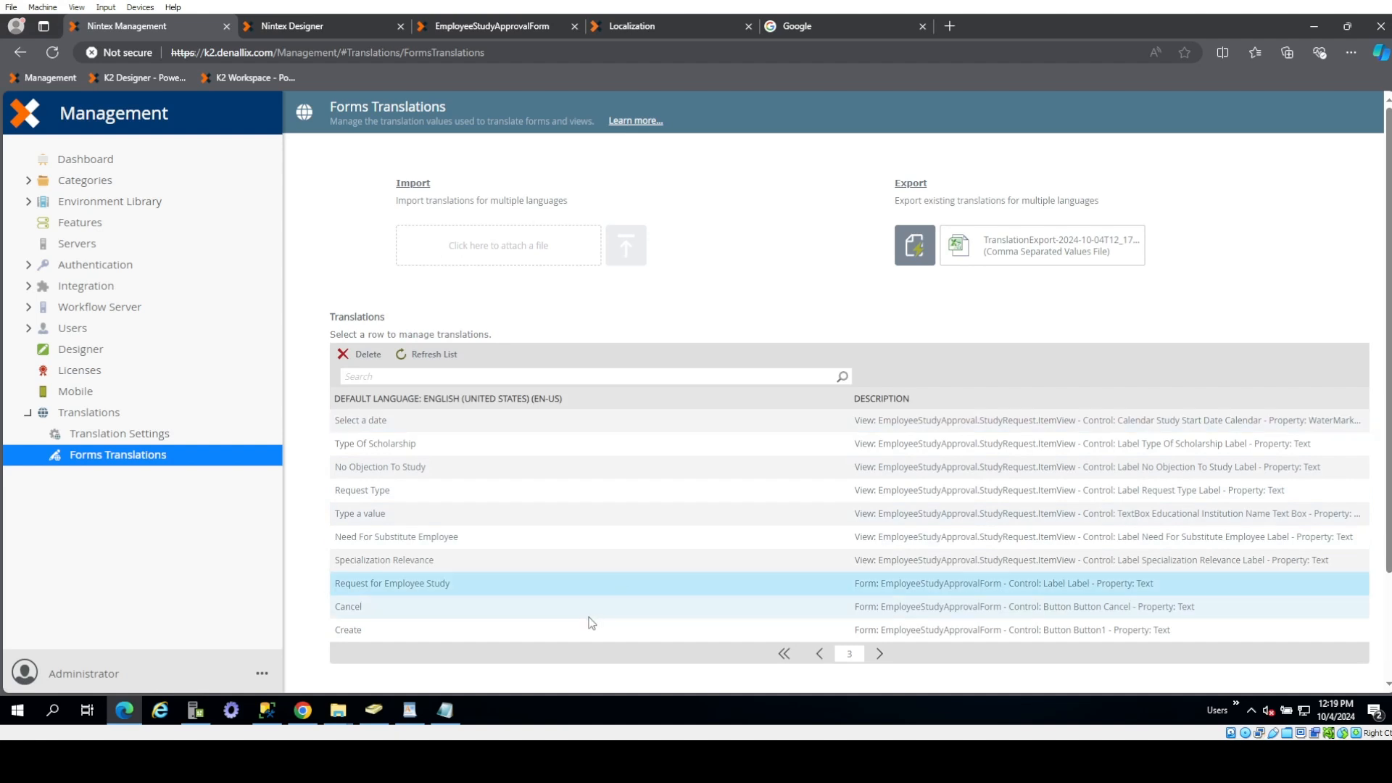
left_click(504, 637)
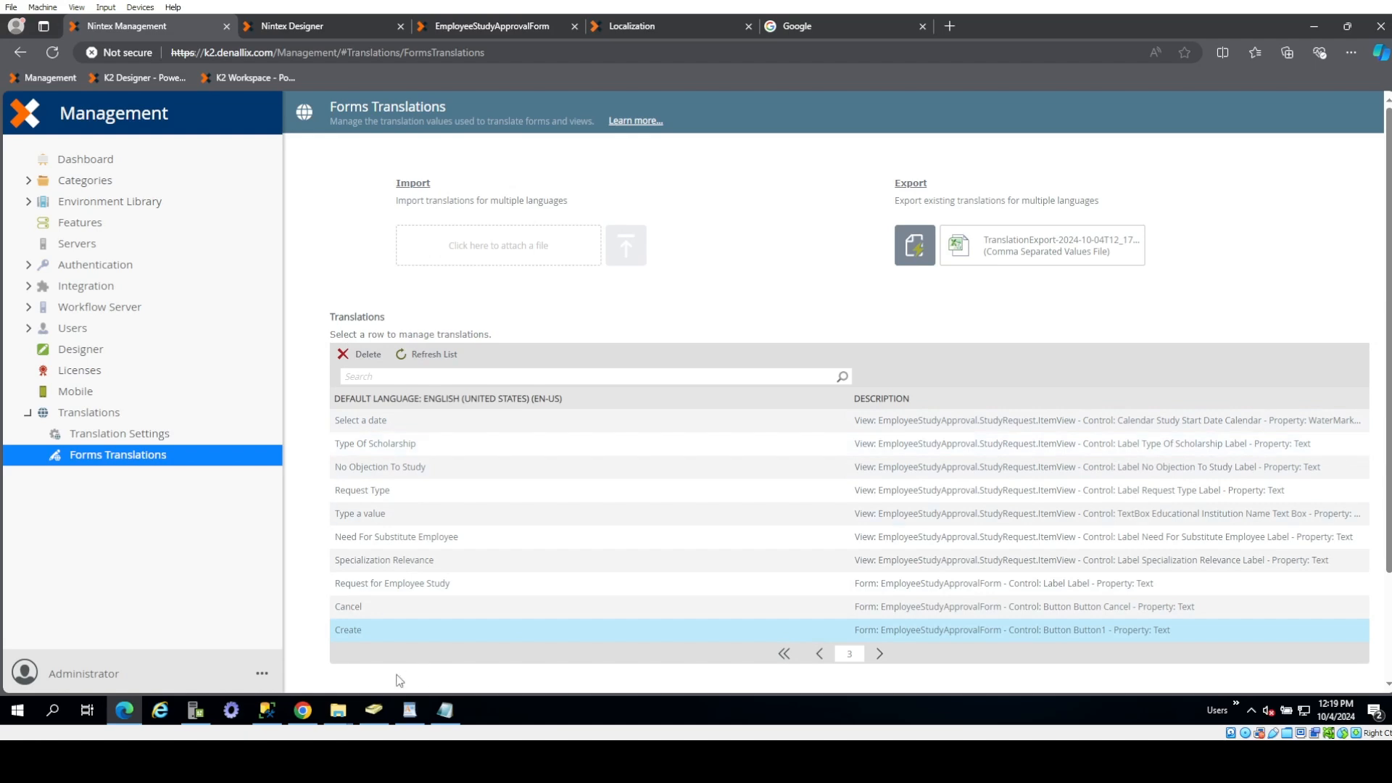
left_click(307, 713)
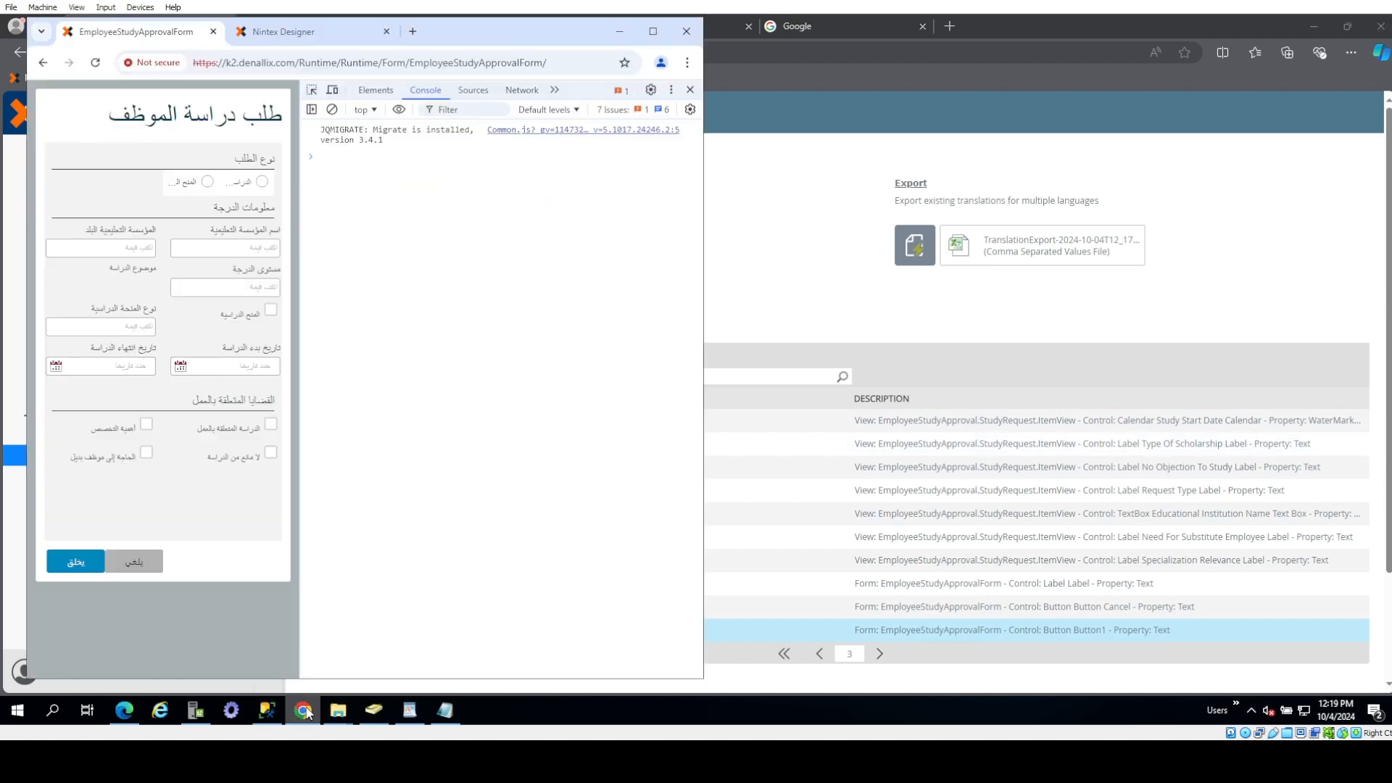
left_click(308, 714)
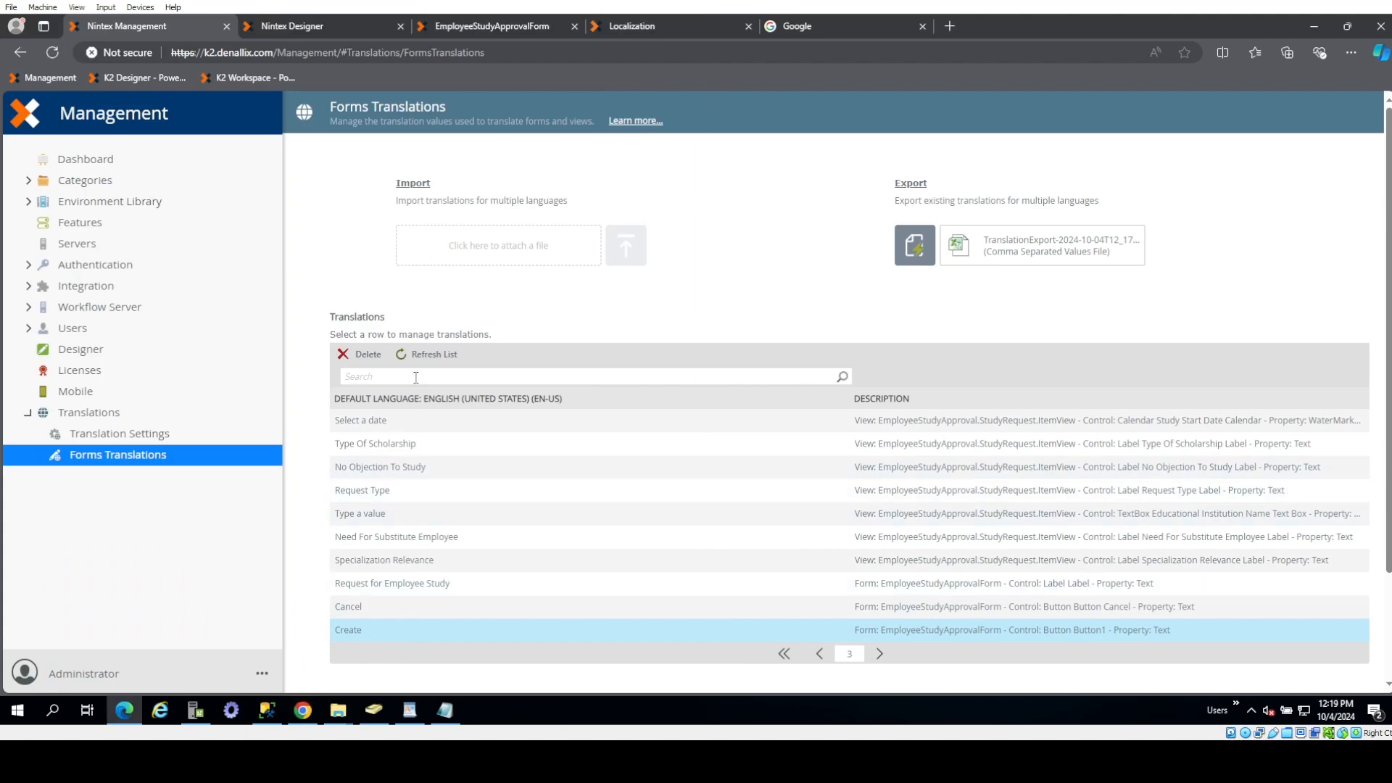
- Examine the Arabic, English and Spanish translation values of the Create, Cancel and Request for Employee Study entries
scroll(500, 478, "down", 2)
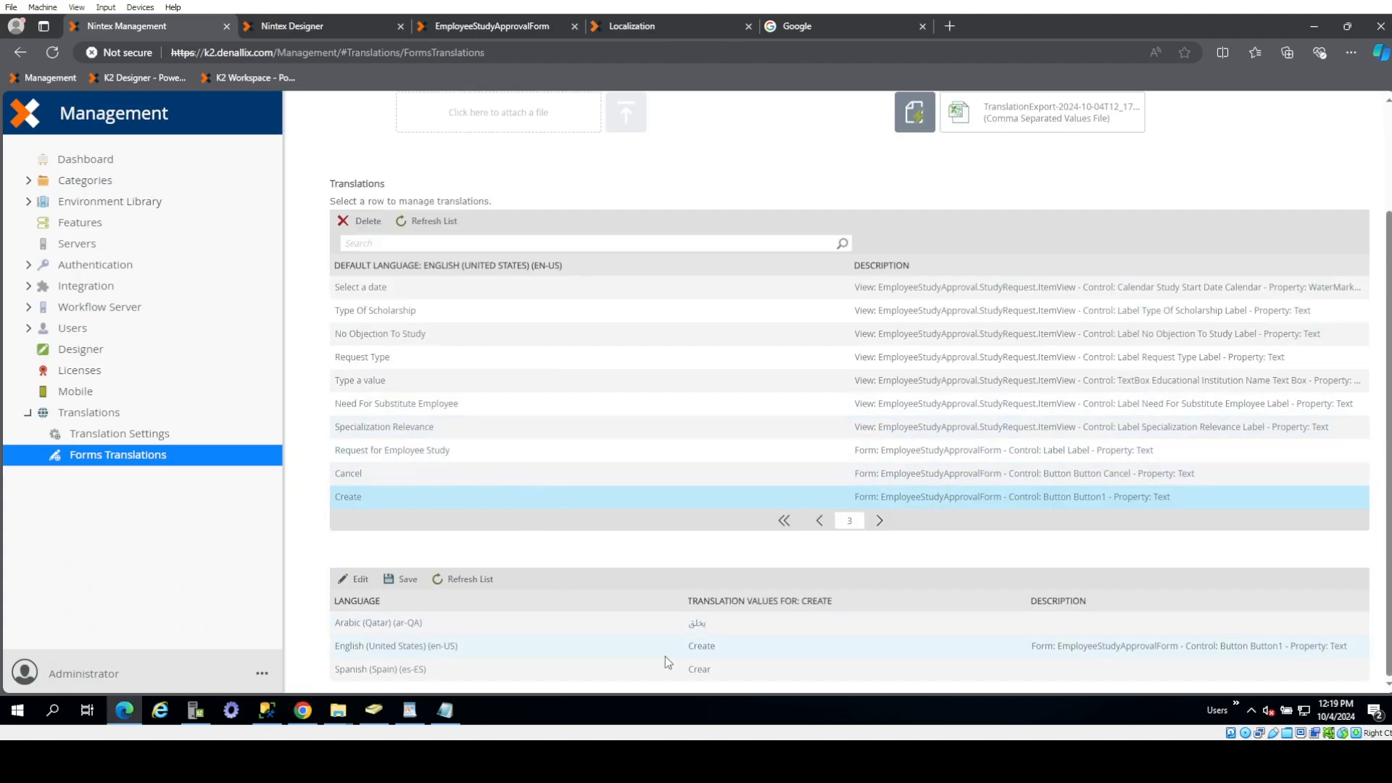
left_click(487, 474)
left_click(483, 450)
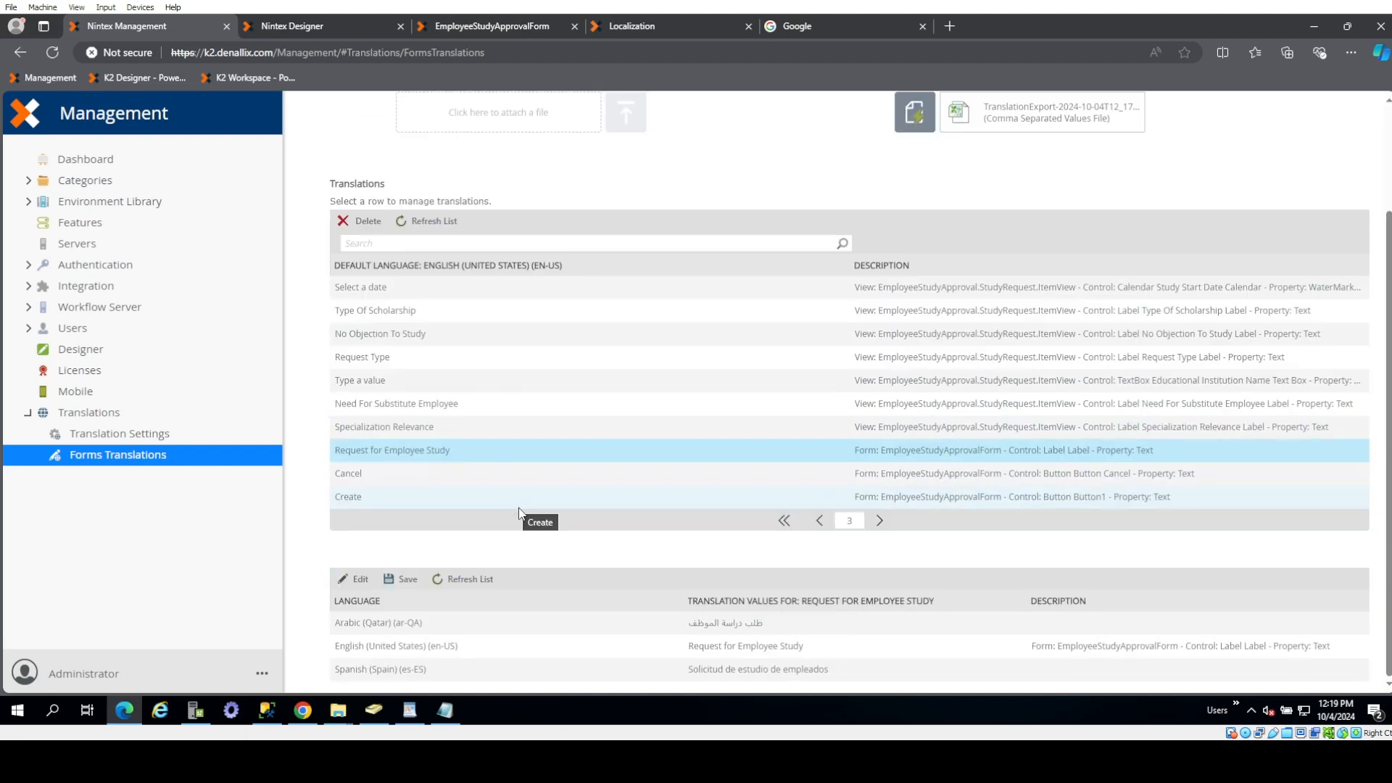
left_click(450, 500)
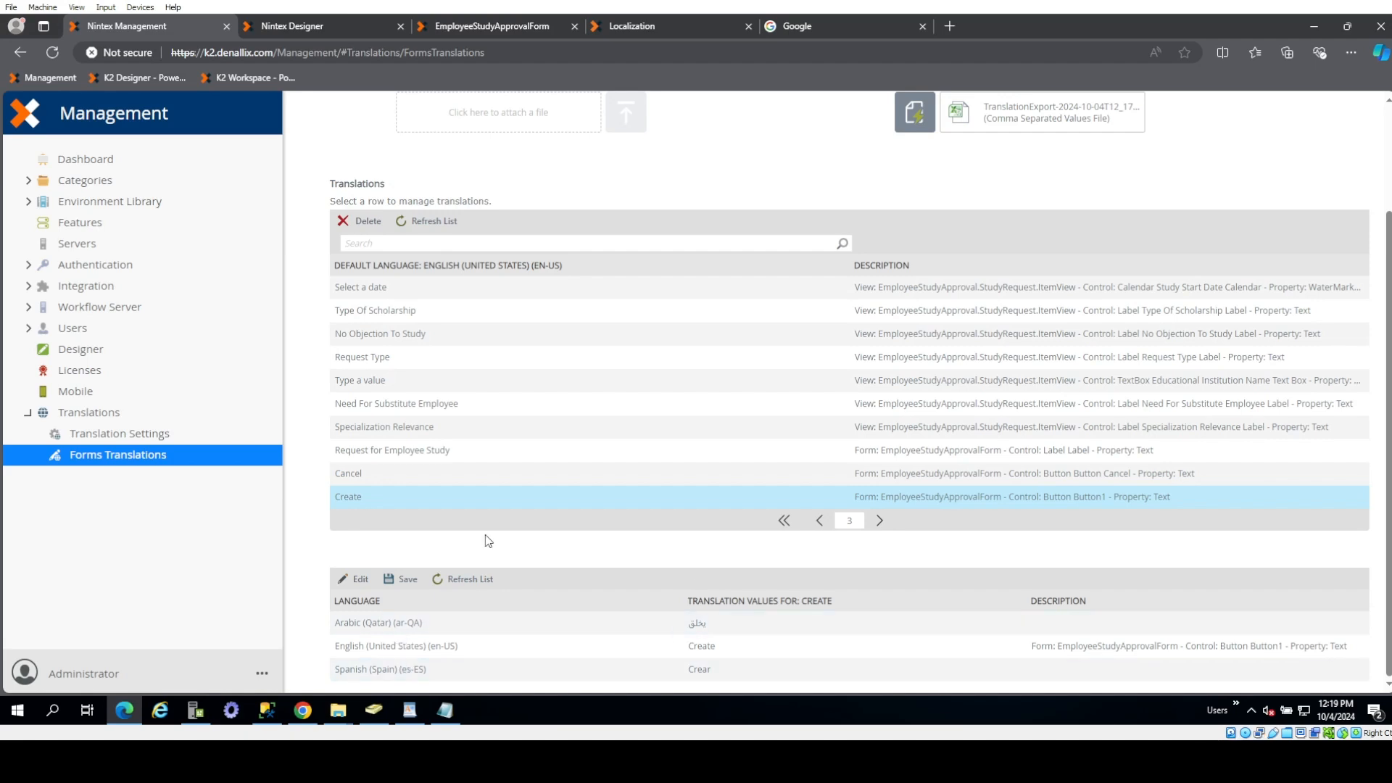
scroll(498, 498, "up", 2)
scroll(504, 487, "down", 2)
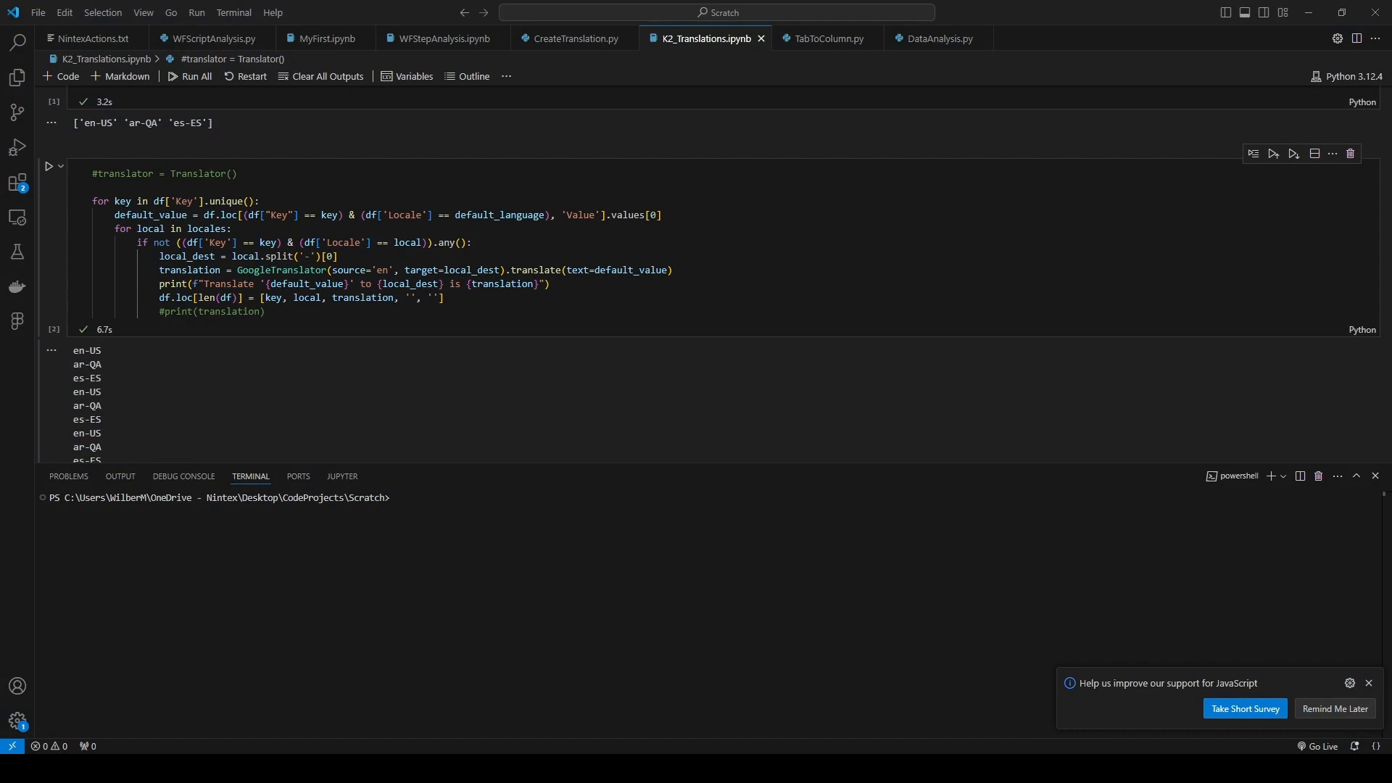
- In K2_Translations.ipynb in Visual Studio Code, run the first cell that loads TranslationExport-2024-10-04T10_25_36.csv and prints its locales
left_click(444, 298)
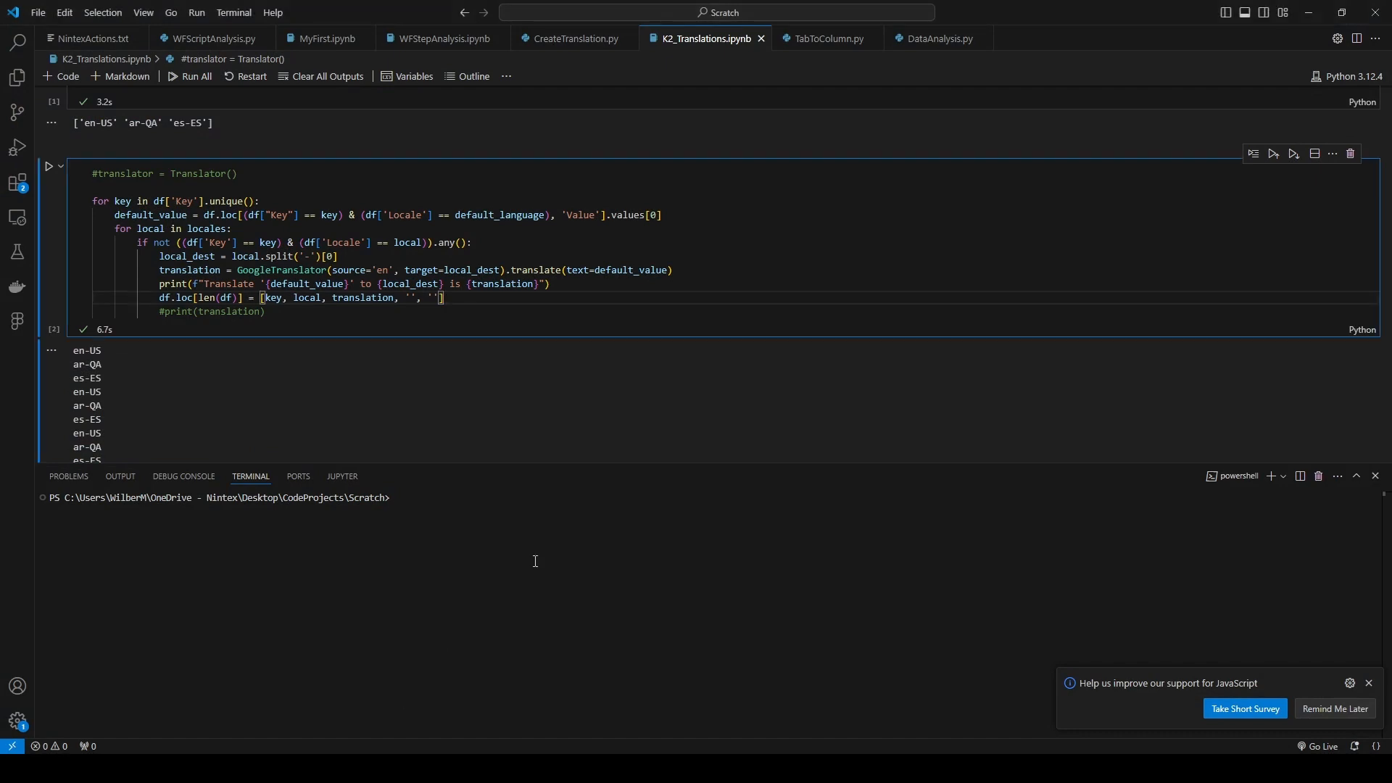
scroll(606, 385, "up", 2)
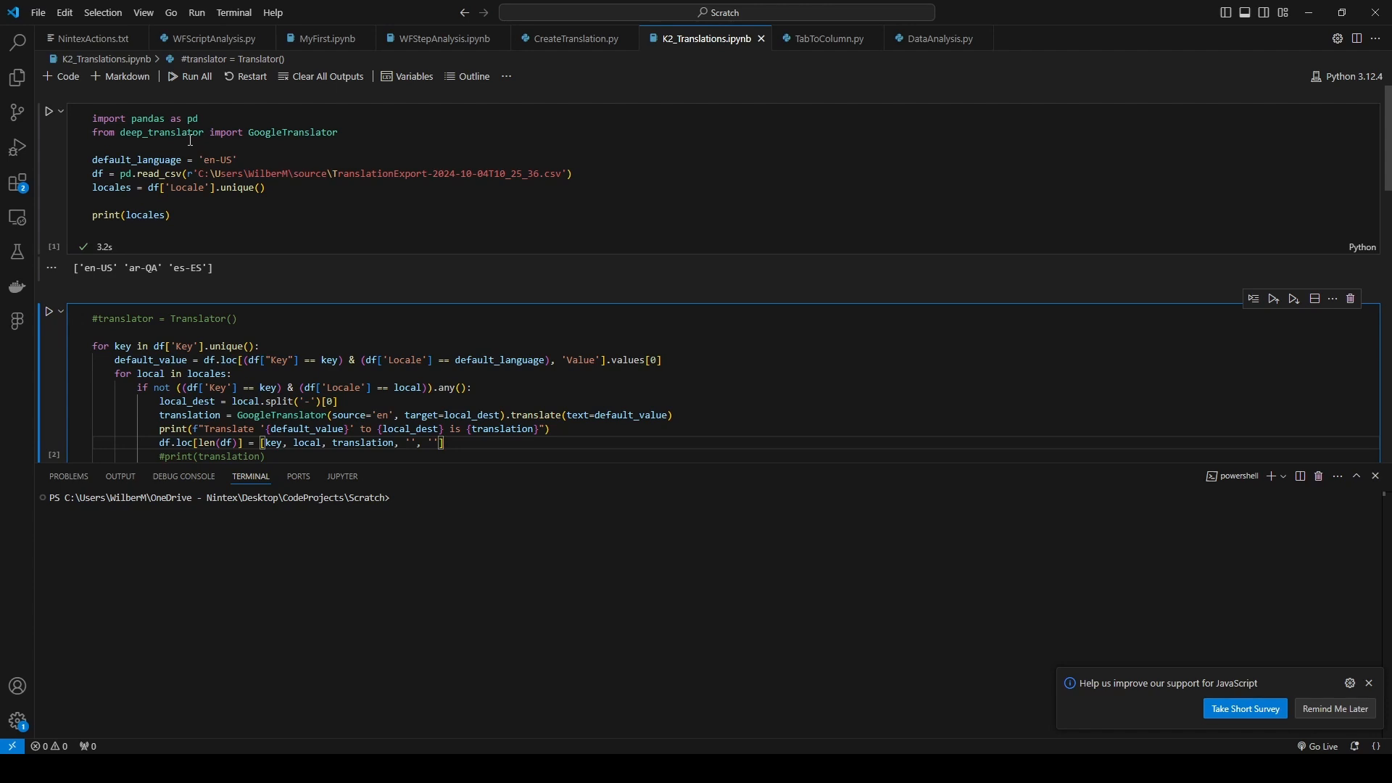
double_click(191, 136)
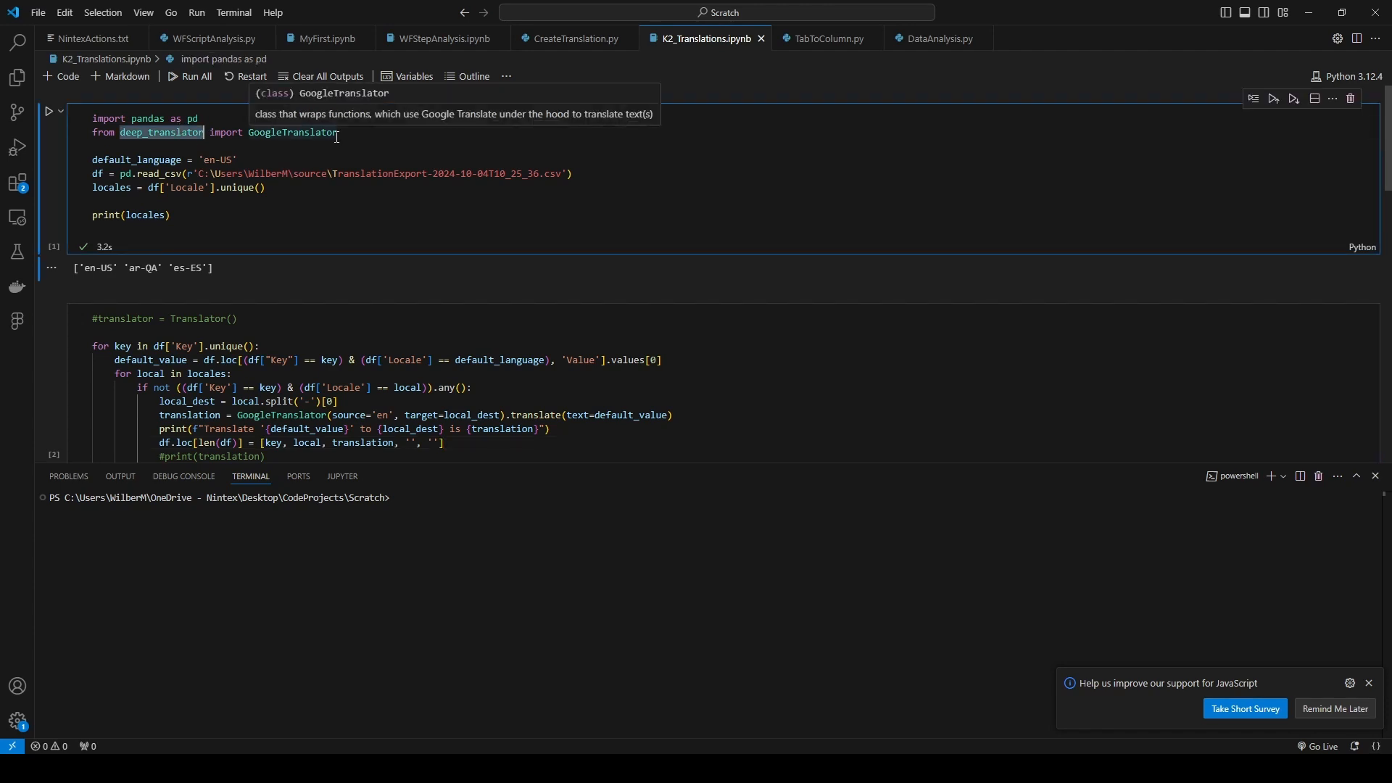
left_click(468, 215)
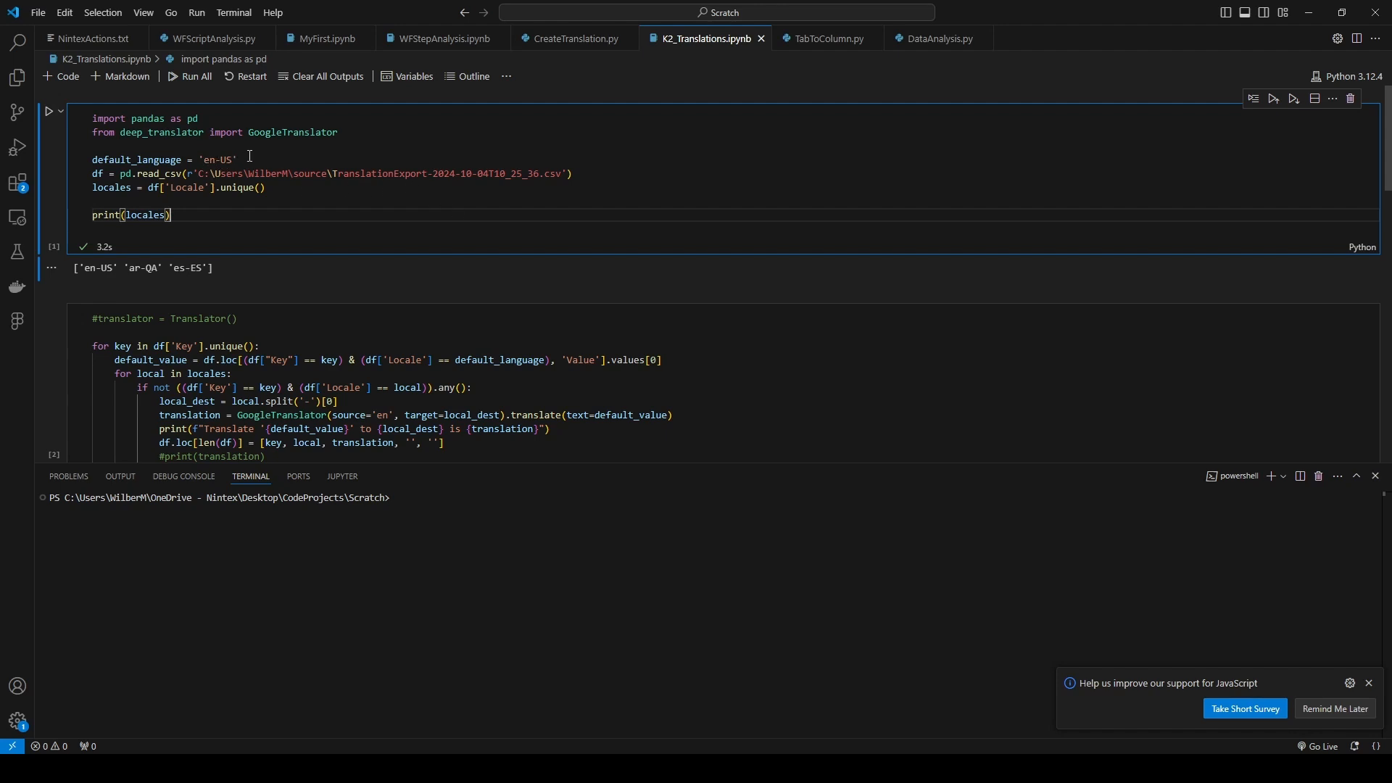
left_click_drag(250, 156, 85, 168)
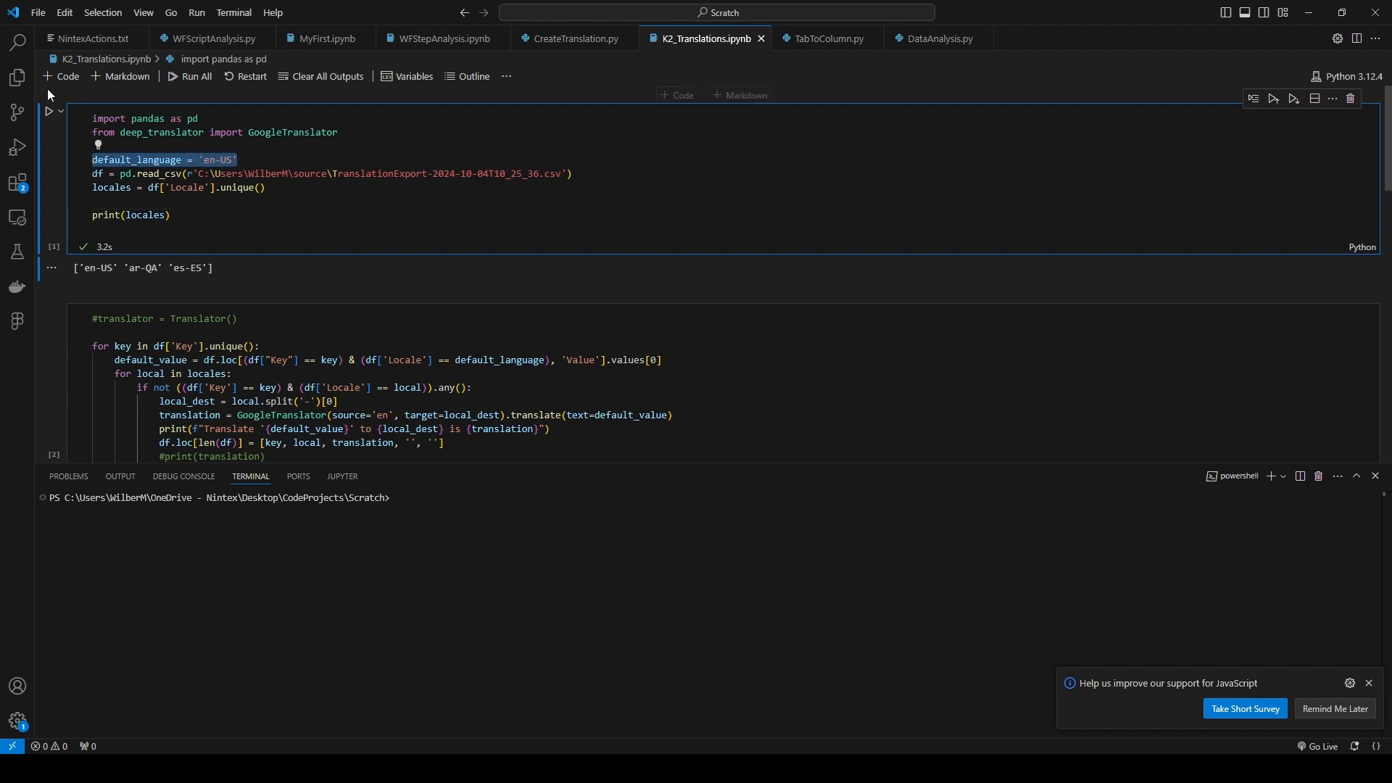
left_click(49, 111)
left_click(188, 212)
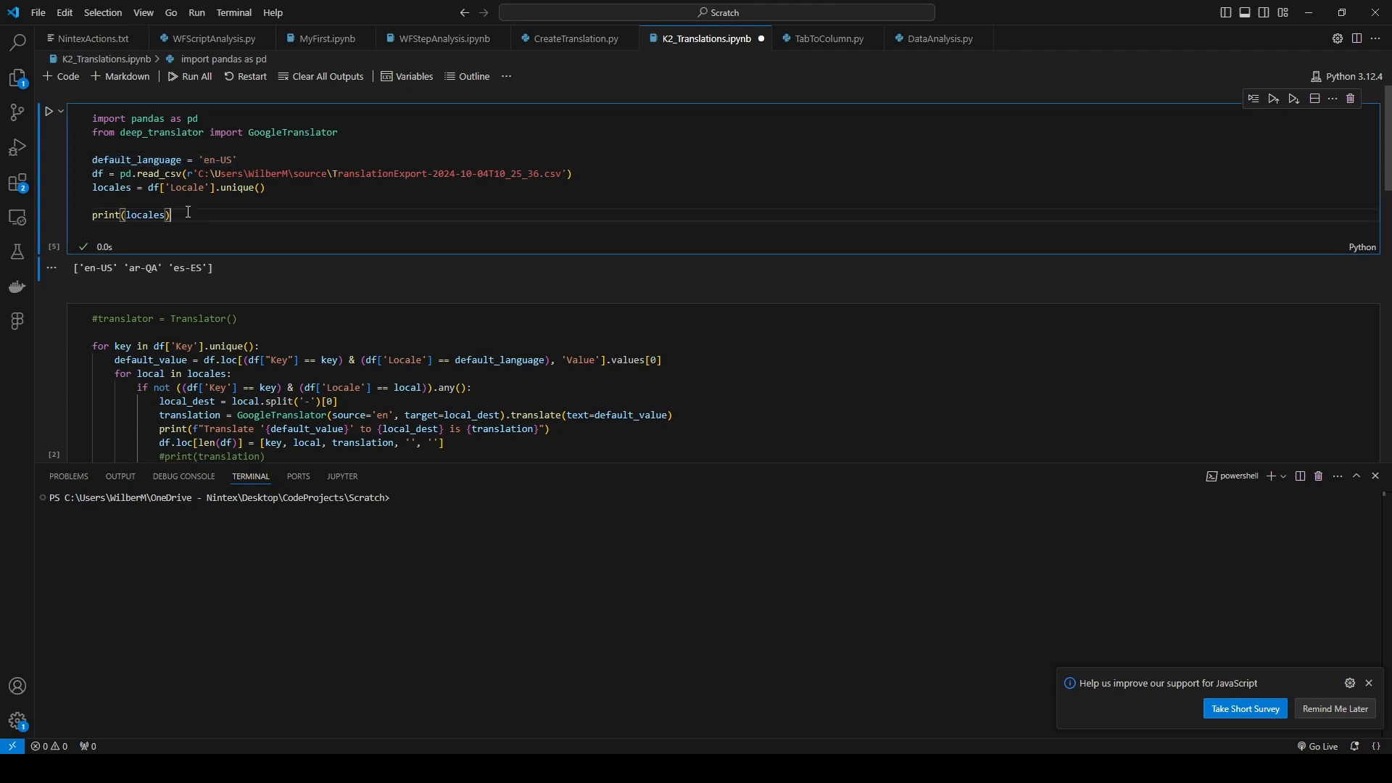
- Run the notebook cell that translates missing locale values from the en-US default text with GoogleTranslator
left_click_drag(295, 190, 89, 189)
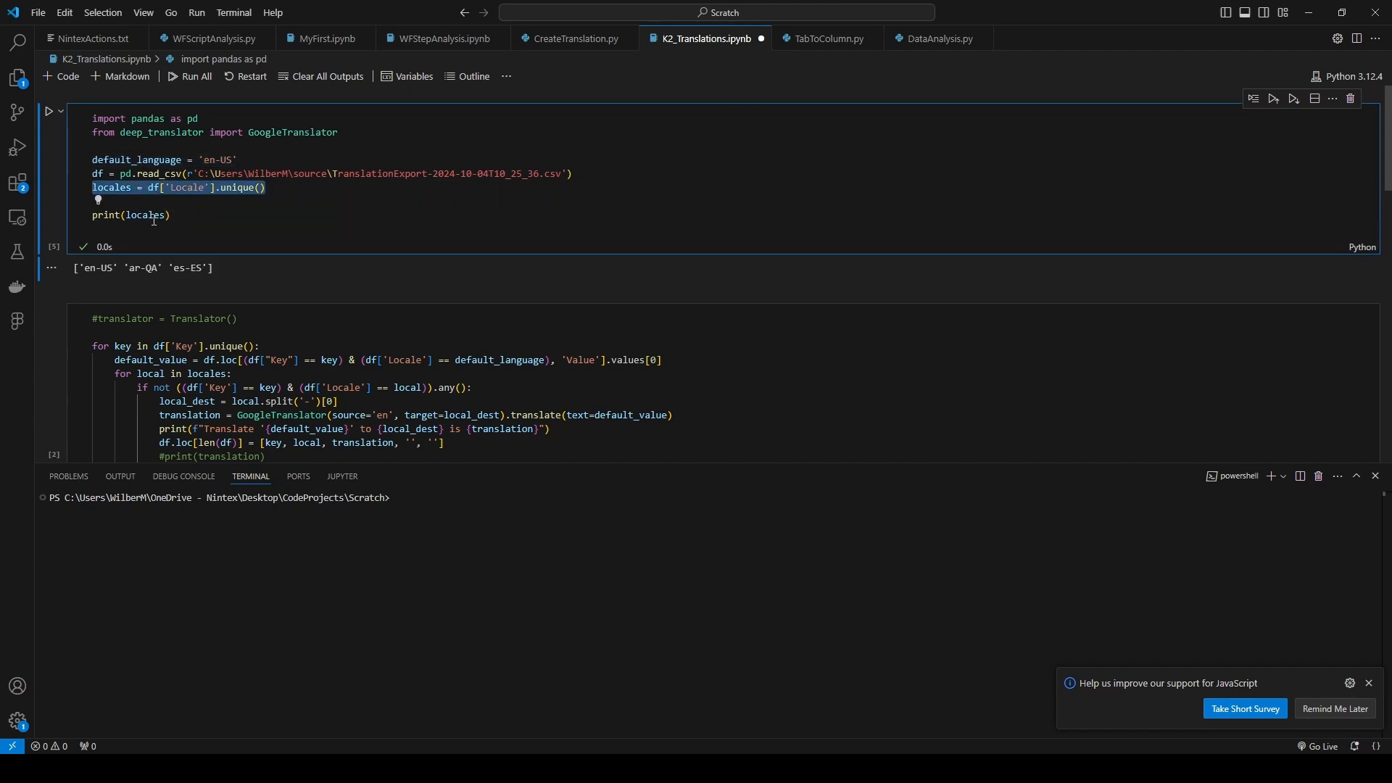
scroll(278, 216, "down", 3)
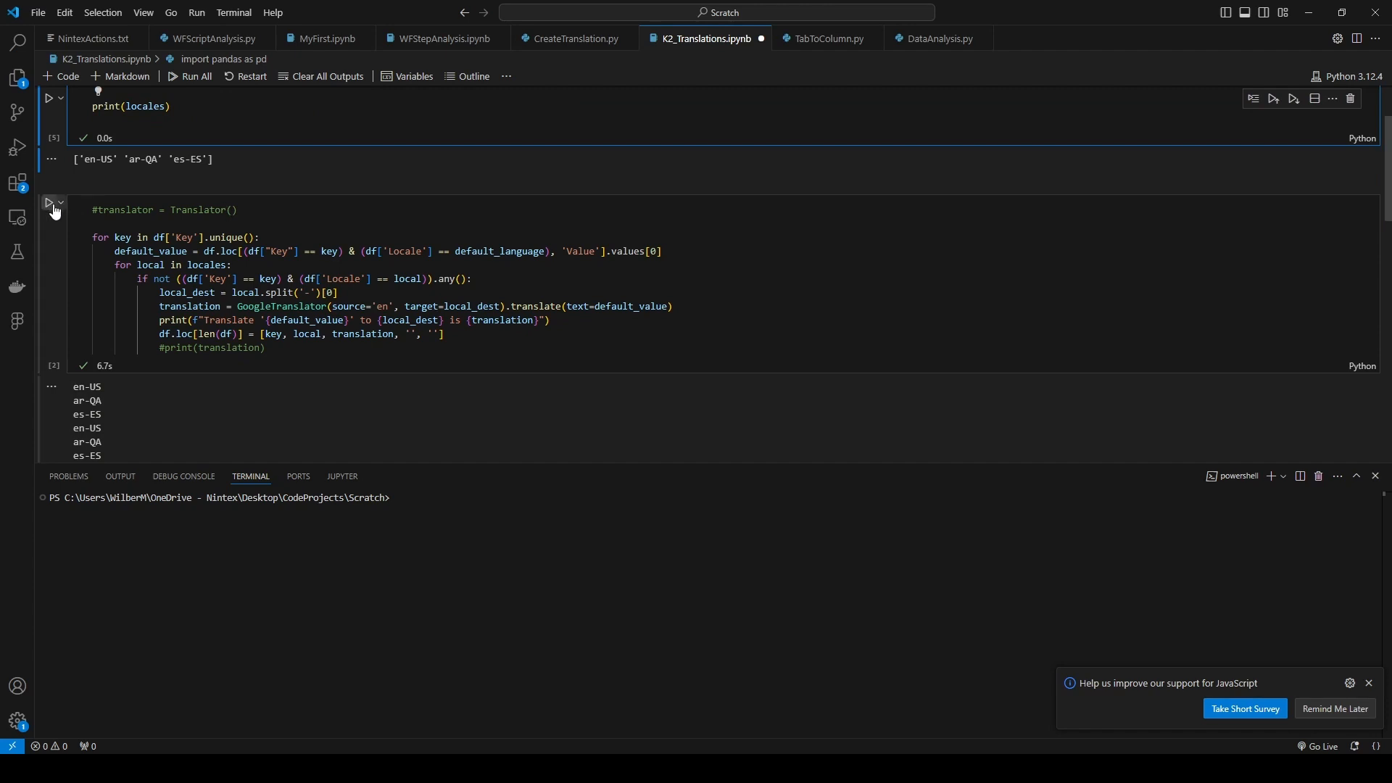
scroll(66, 214, "down", 1)
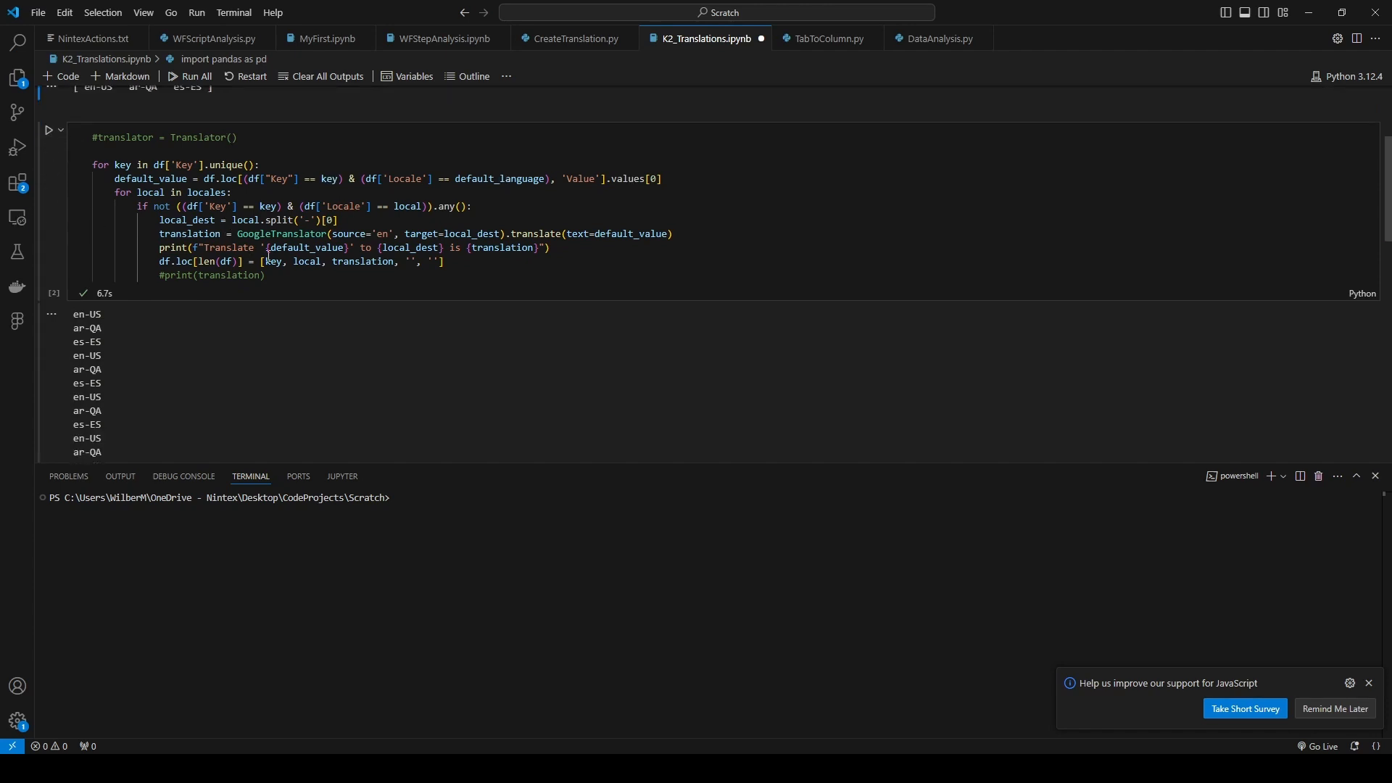
left_click(49, 130)
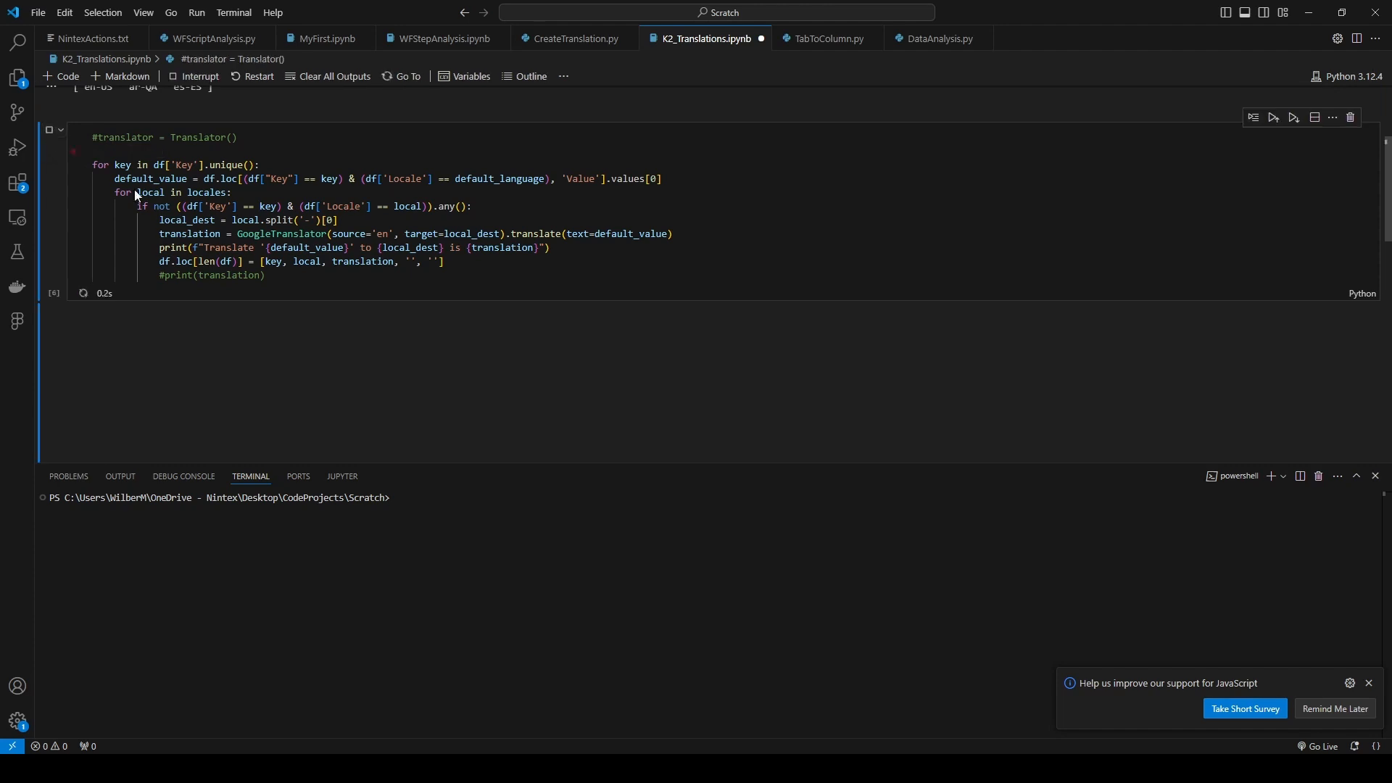
- Examine the translation cell's printed output, key and locale loops, missing-value check, language code split and the line appending each row to the dataframe
scroll(229, 345, "down", 1)
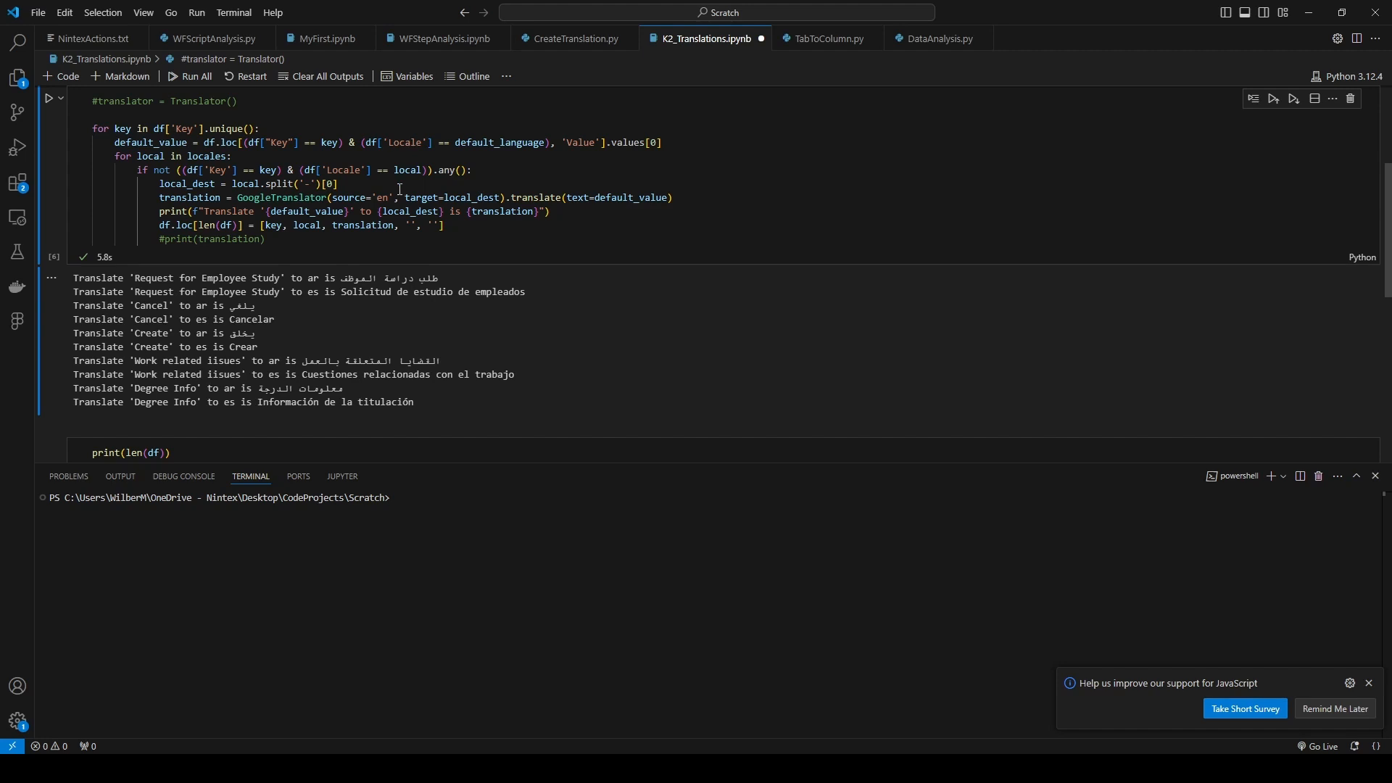
scroll(377, 174, "down", 1)
scroll(338, 203, "up", 1)
left_click_drag(278, 132, 99, 130)
left_click(216, 171)
left_click(164, 155)
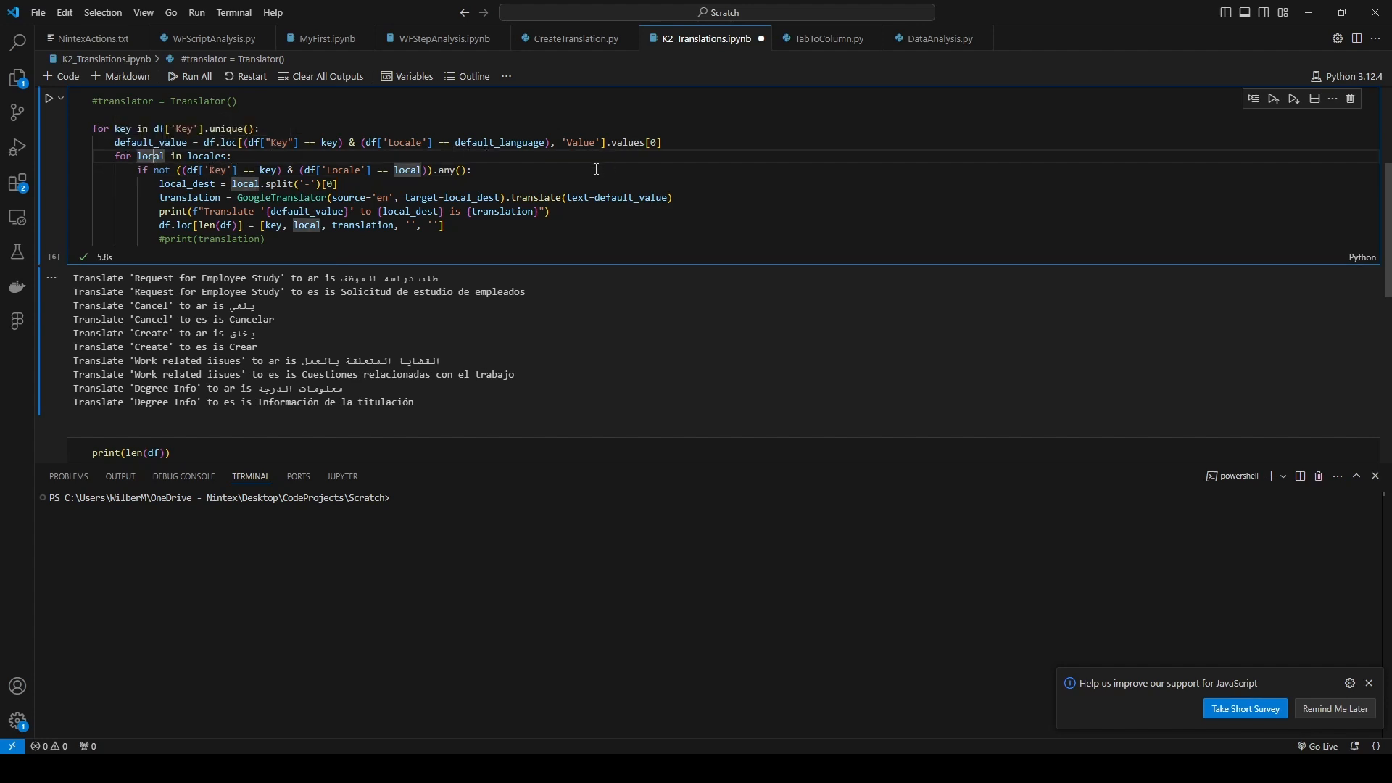
left_click(192, 156)
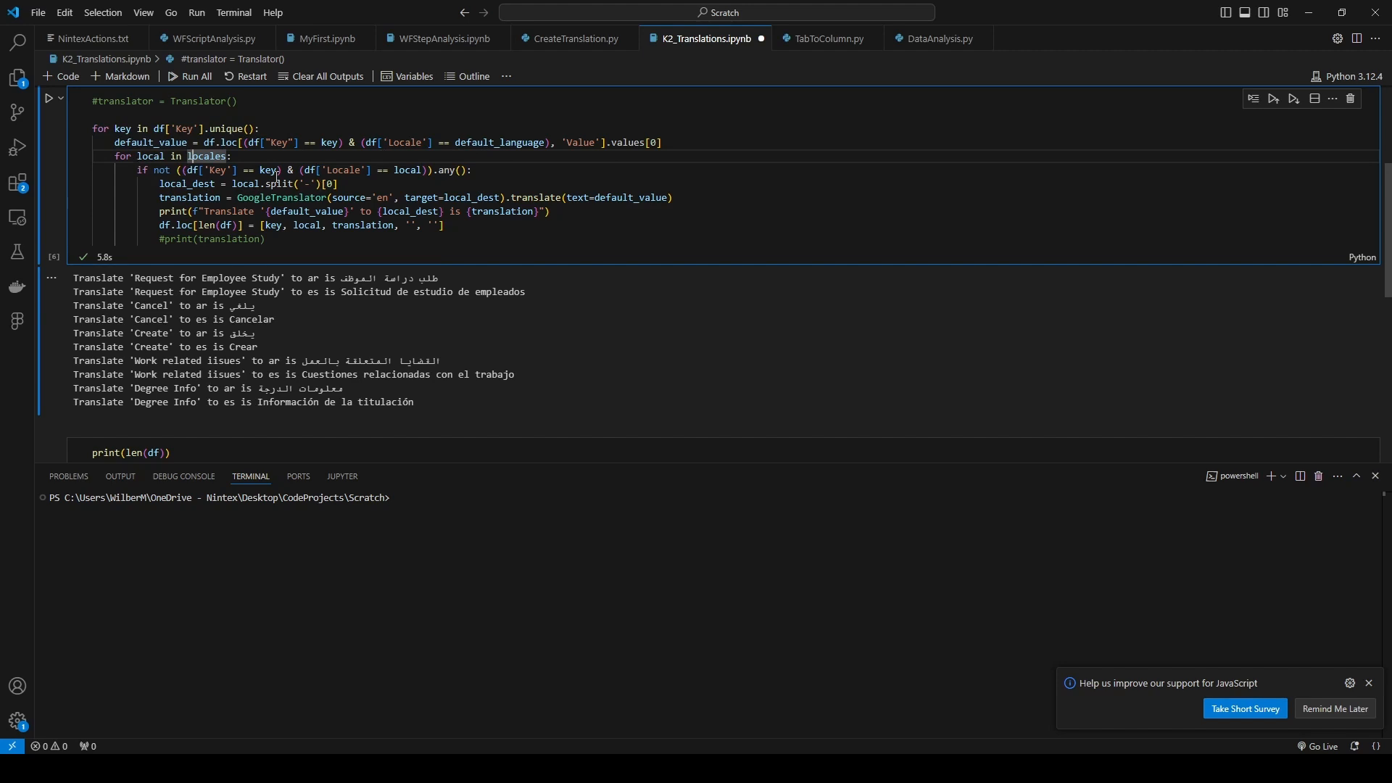
left_click(278, 171)
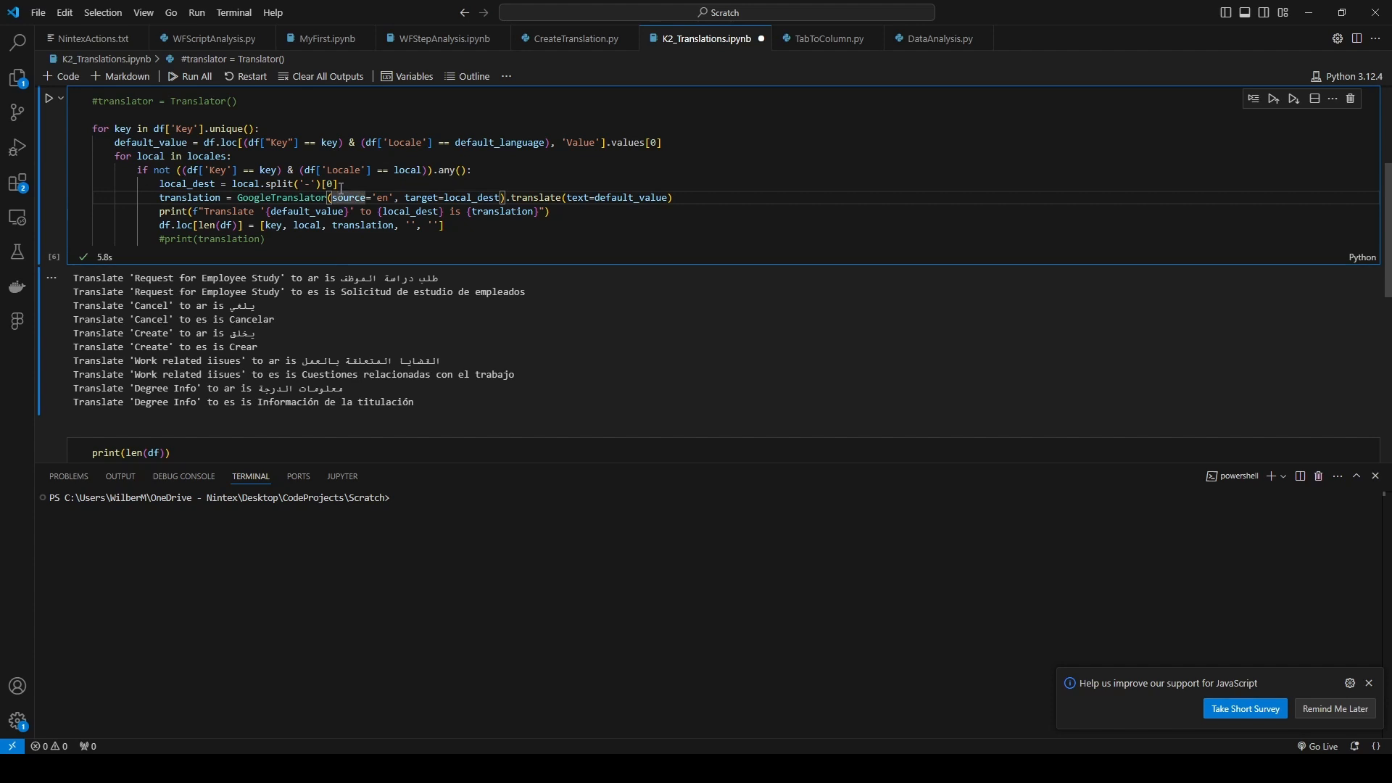
left_click_drag(340, 184, 158, 185)
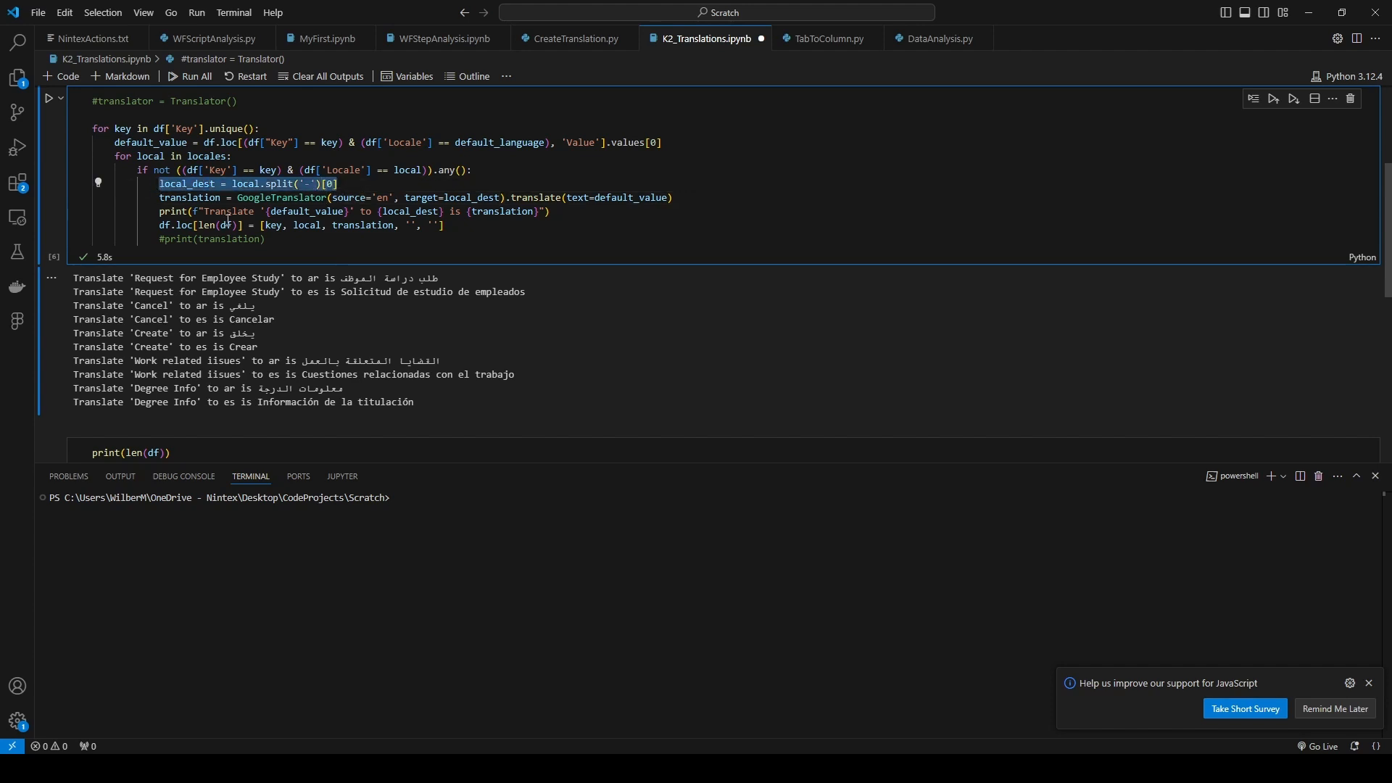
left_click(527, 222)
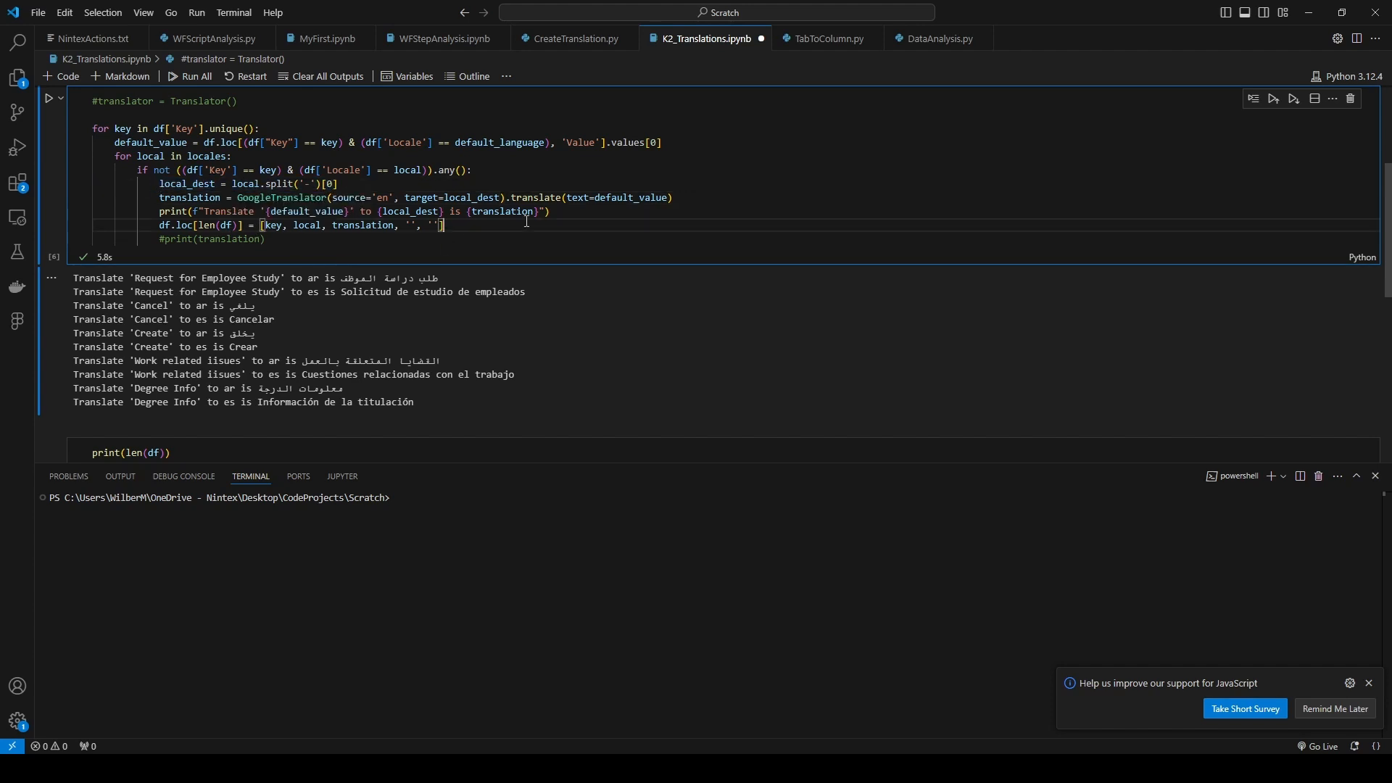
scroll(181, 201, "up", 3)
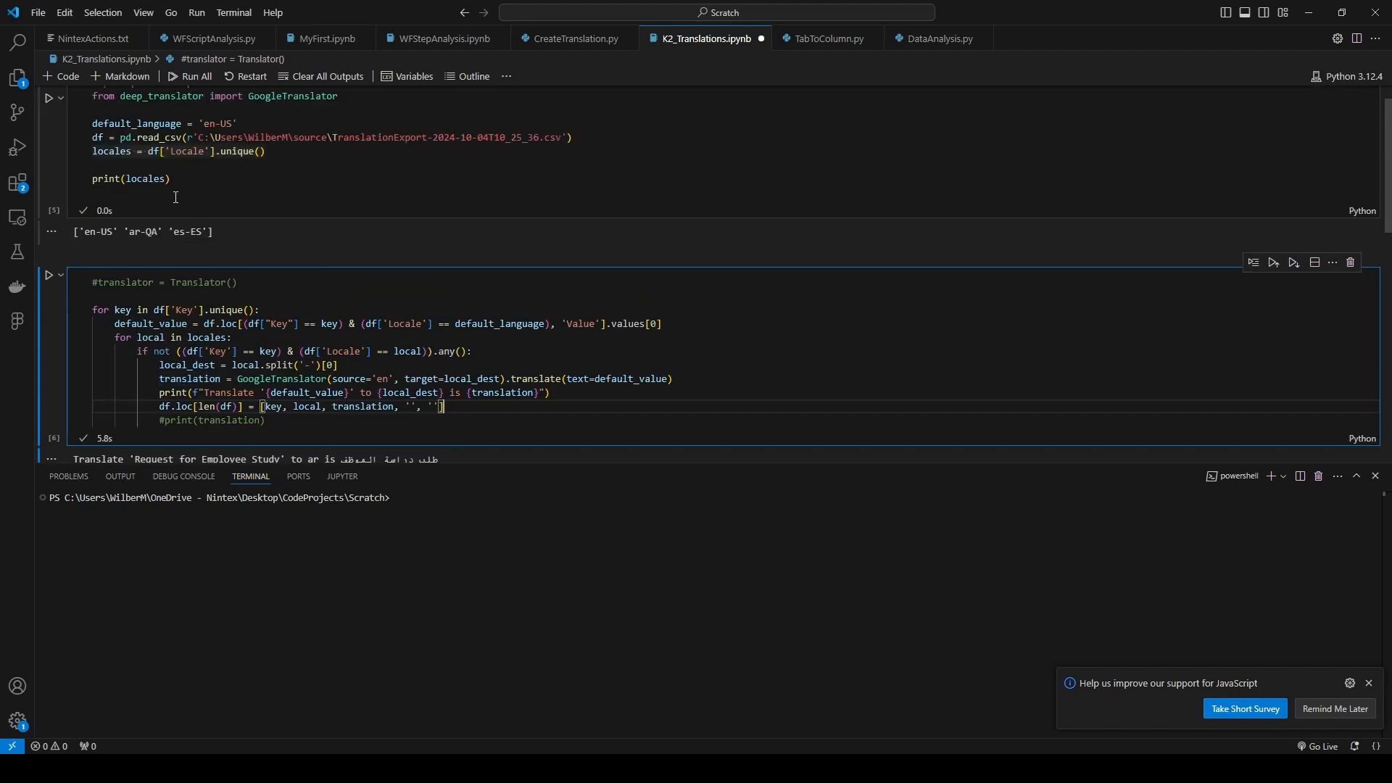
scroll(314, 302, "down", 2)
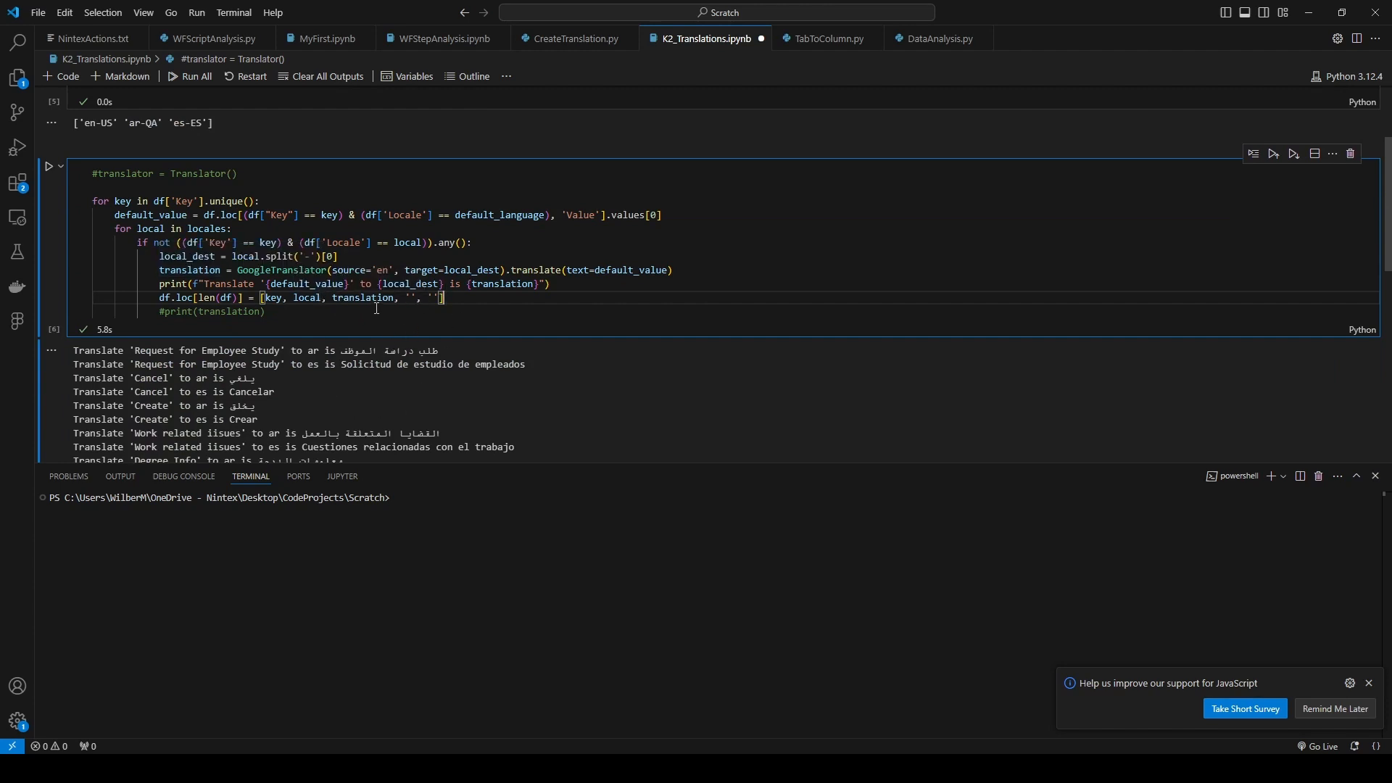
scroll(272, 252, "down", 1)
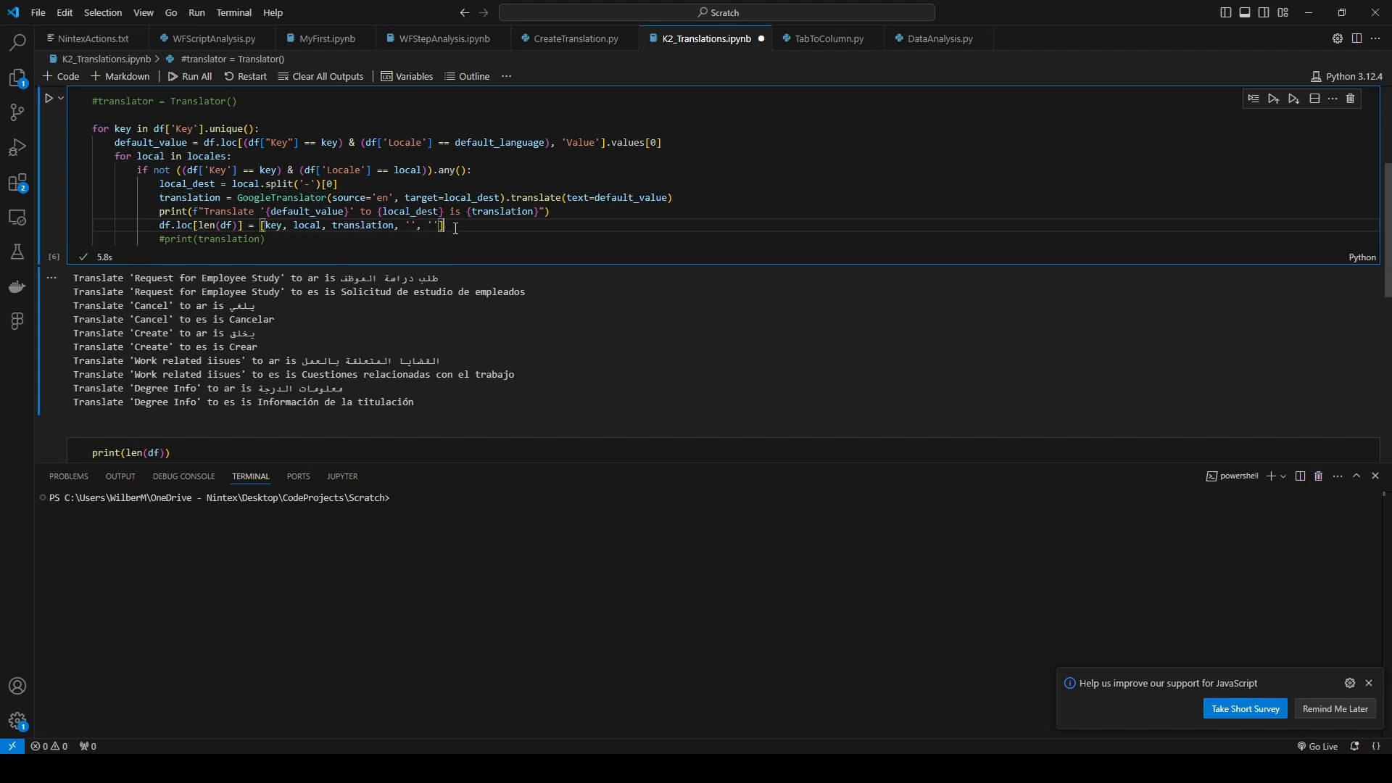
left_click_drag(444, 226, 154, 226)
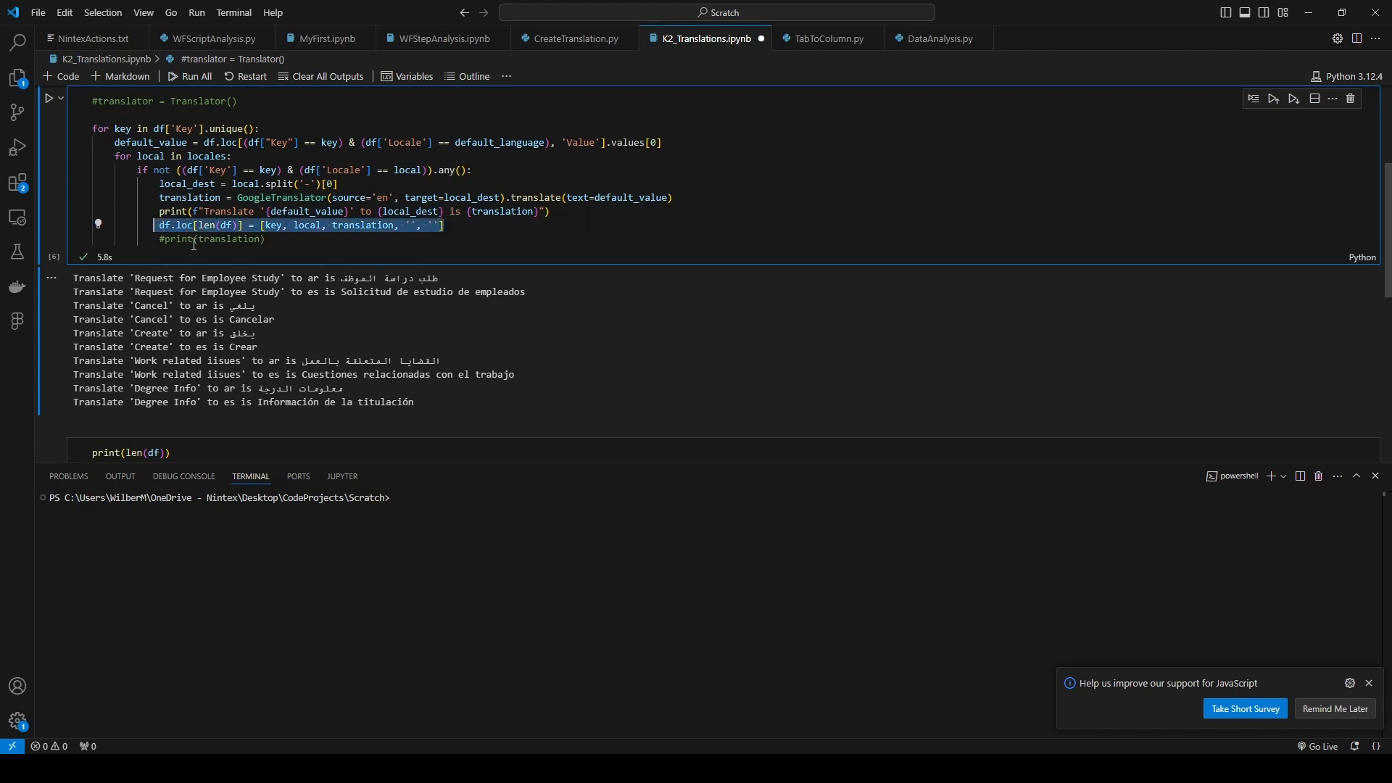
- Run the cells that print the dataframe's length and save the dataframe to output.csv without the index
scroll(192, 250, "down", 1)
scroll(72, 230, "down", 3)
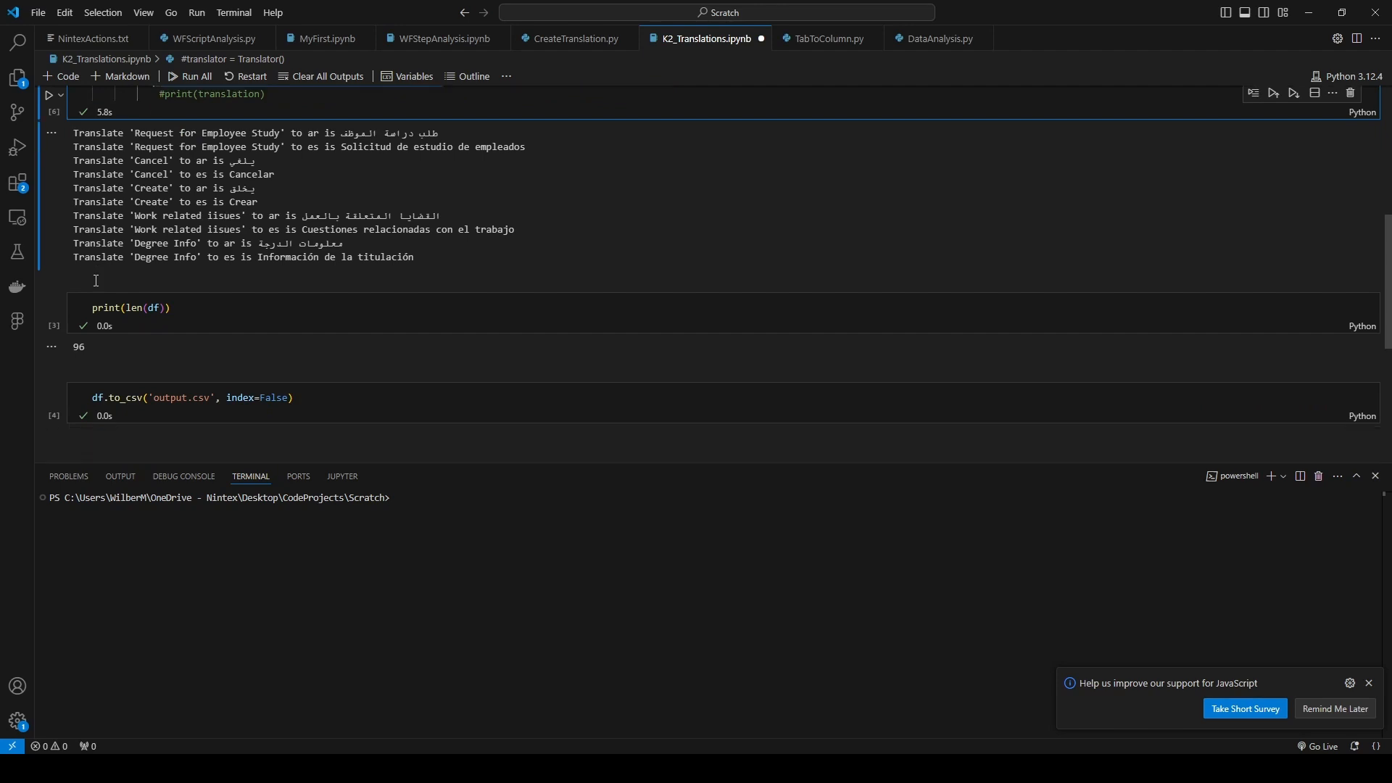
left_click(48, 300)
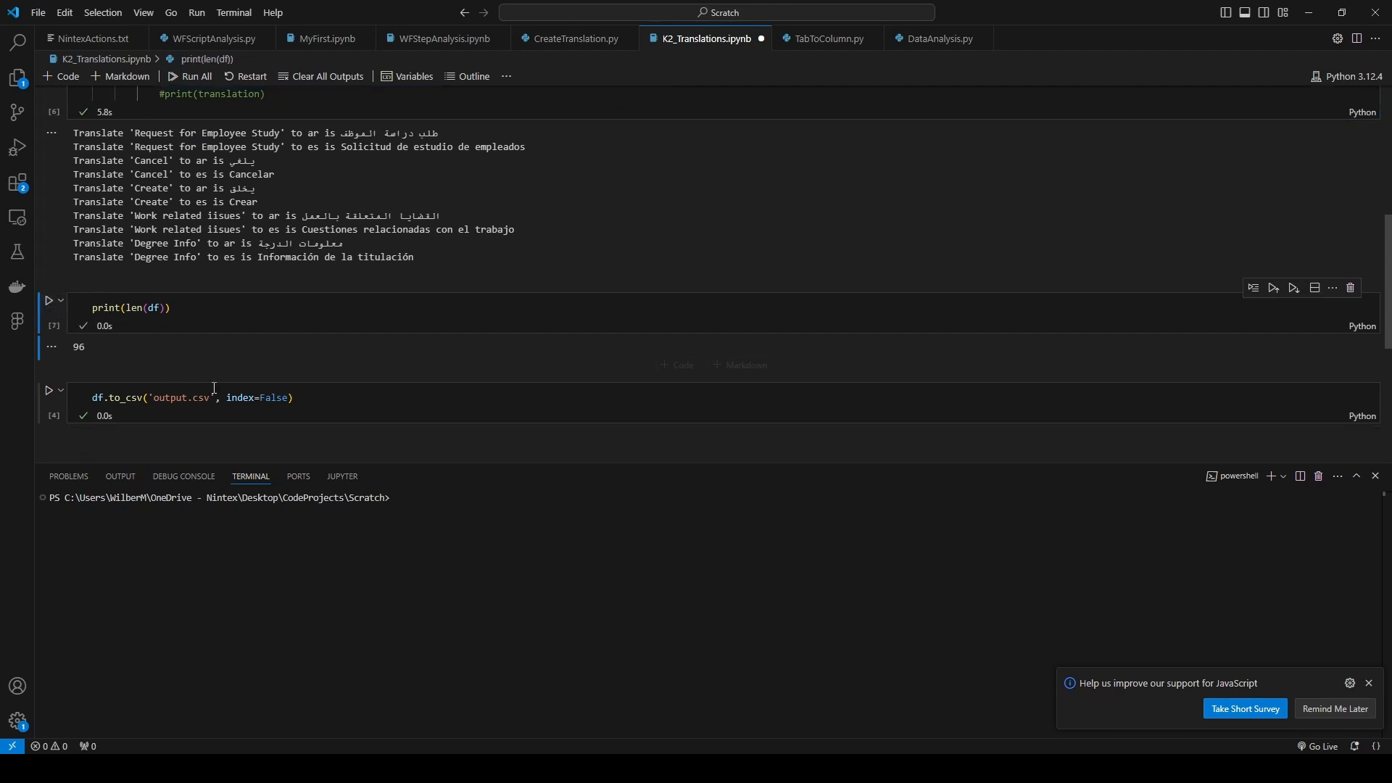
scroll(203, 361, "down", 2)
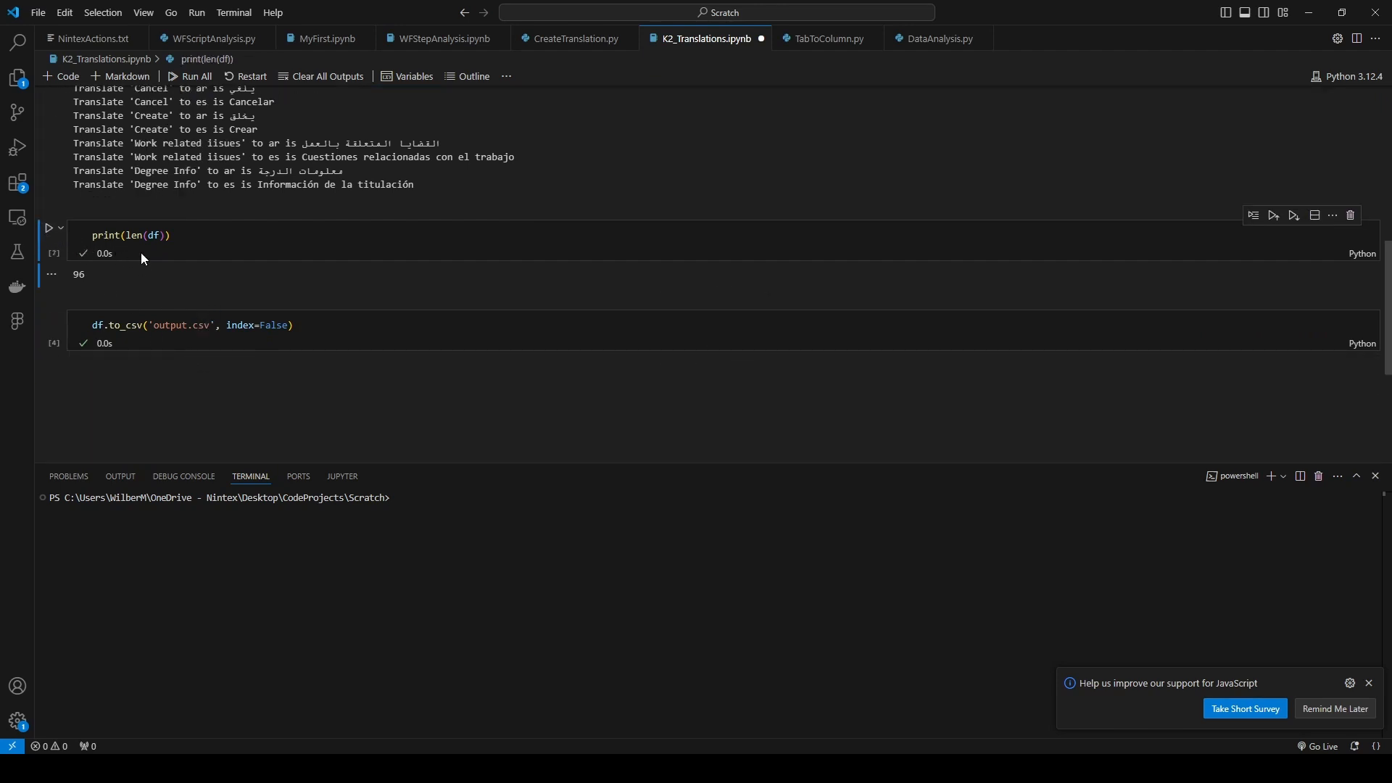
scroll(164, 299, "down", 2)
left_click(49, 246)
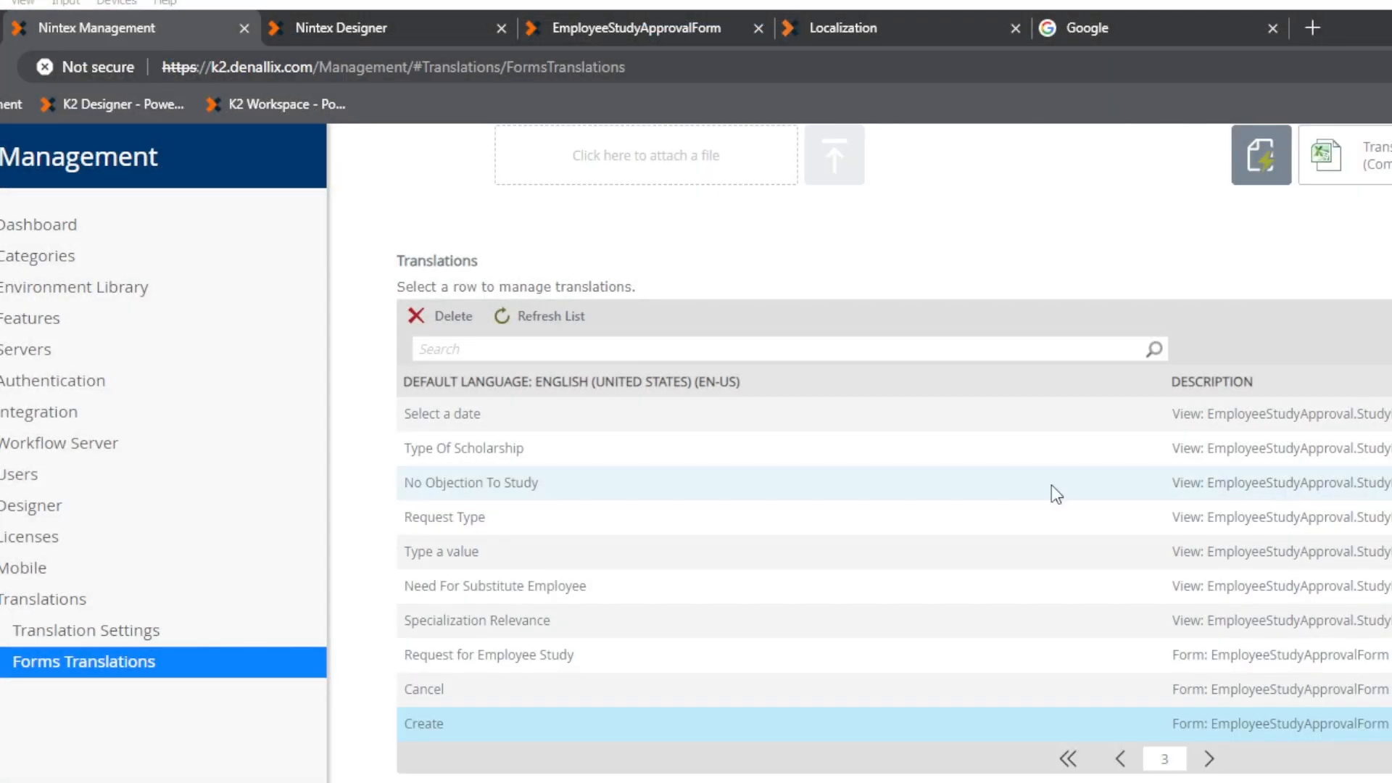
- Switch to Nintex Management and import output.csv from the source network drive into Forms Translations
scroll(1022, 486, "up", 3)
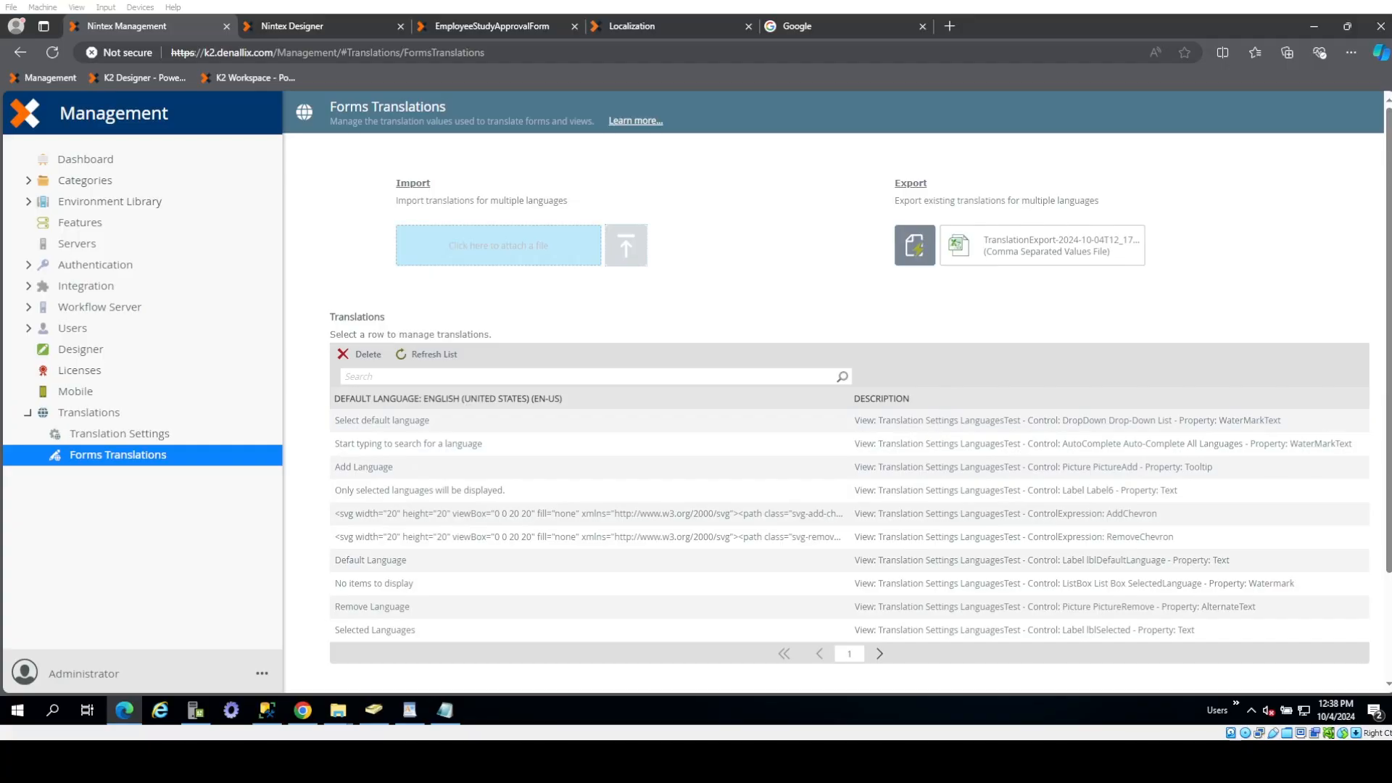
left_click(515, 254)
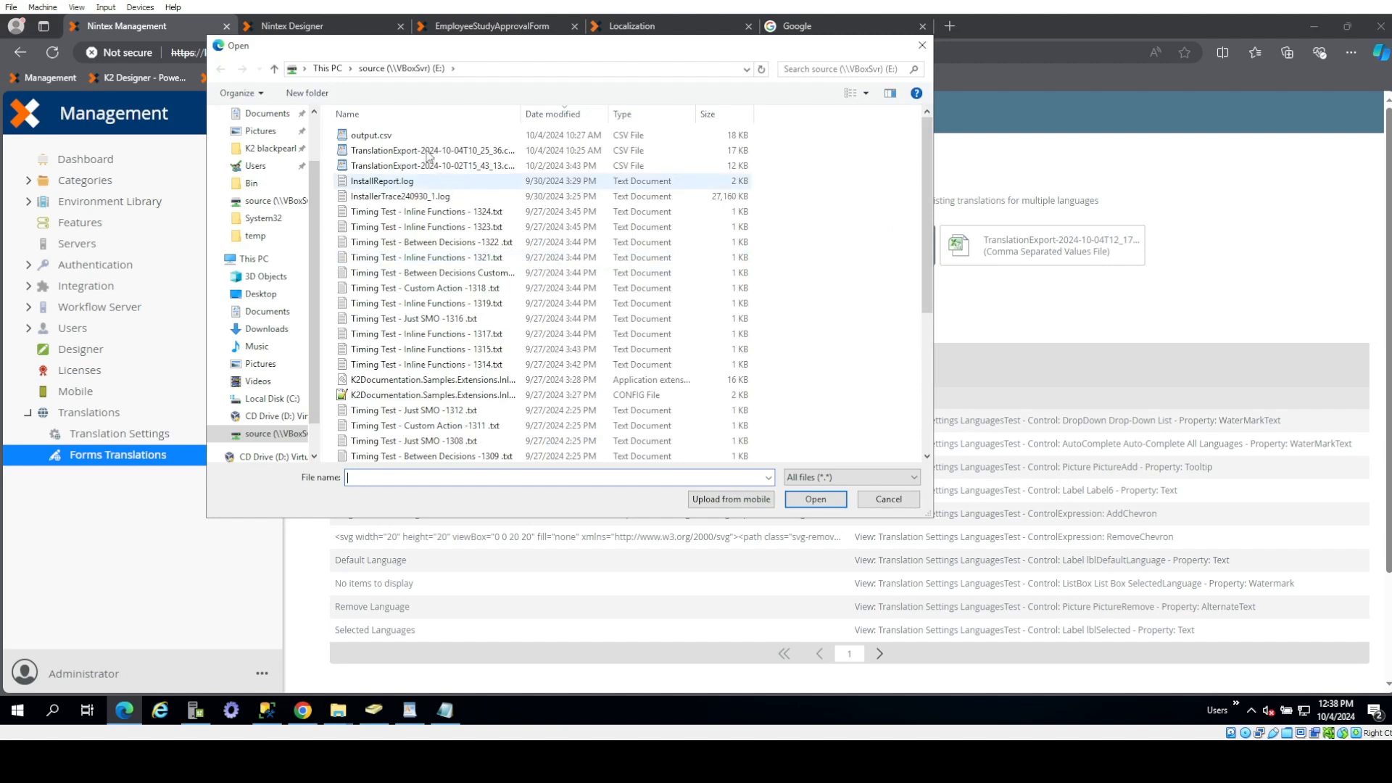
left_click(405, 137)
left_click(817, 498)
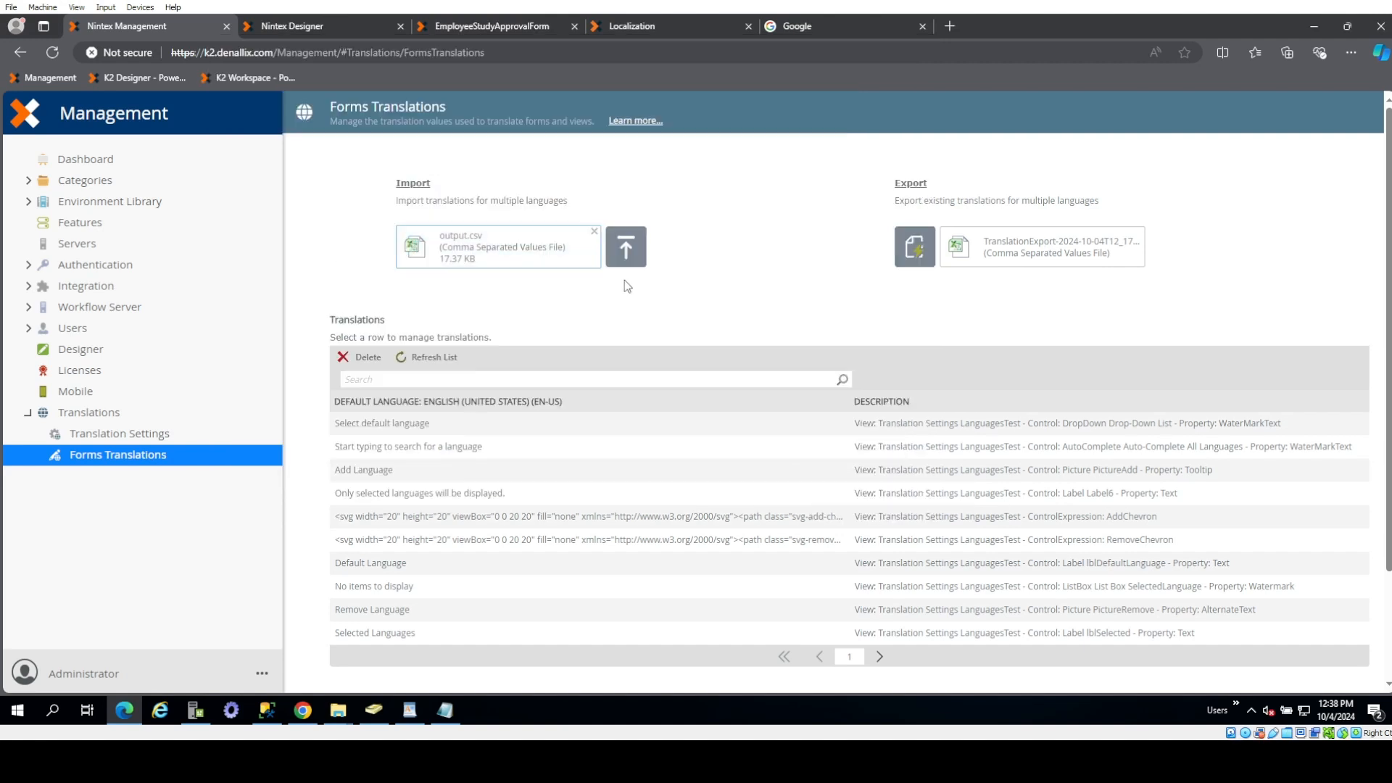
left_click(628, 259)
scroll(672, 345, "down", 2)
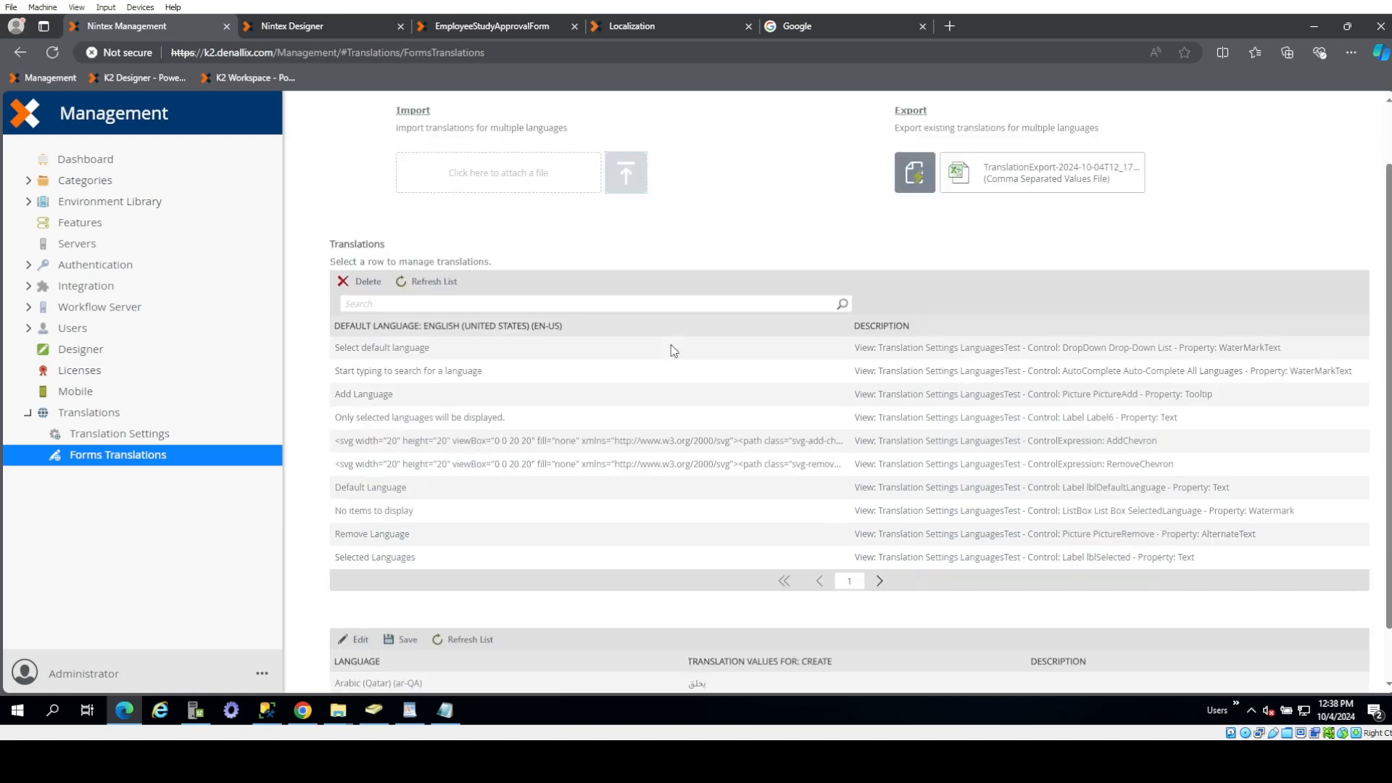
scroll(675, 534, "up", 2)
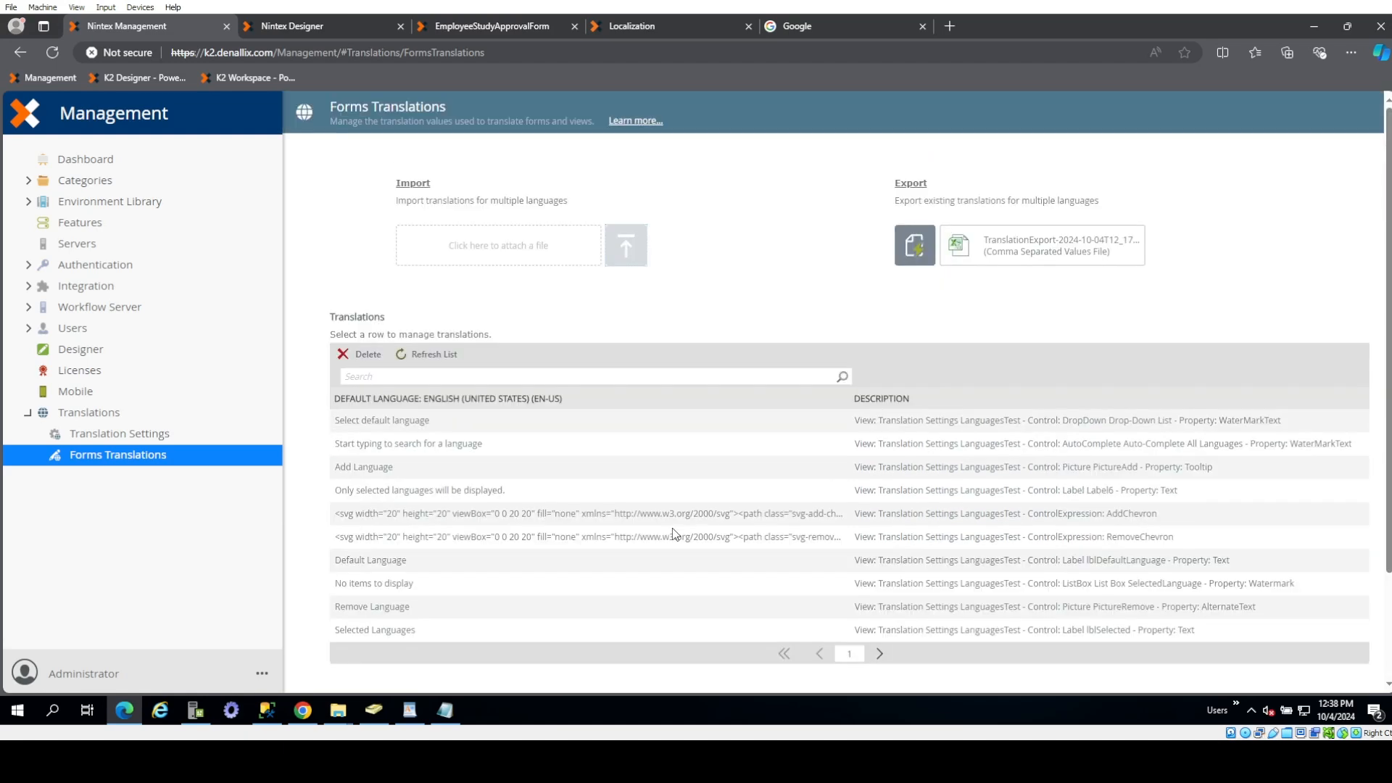